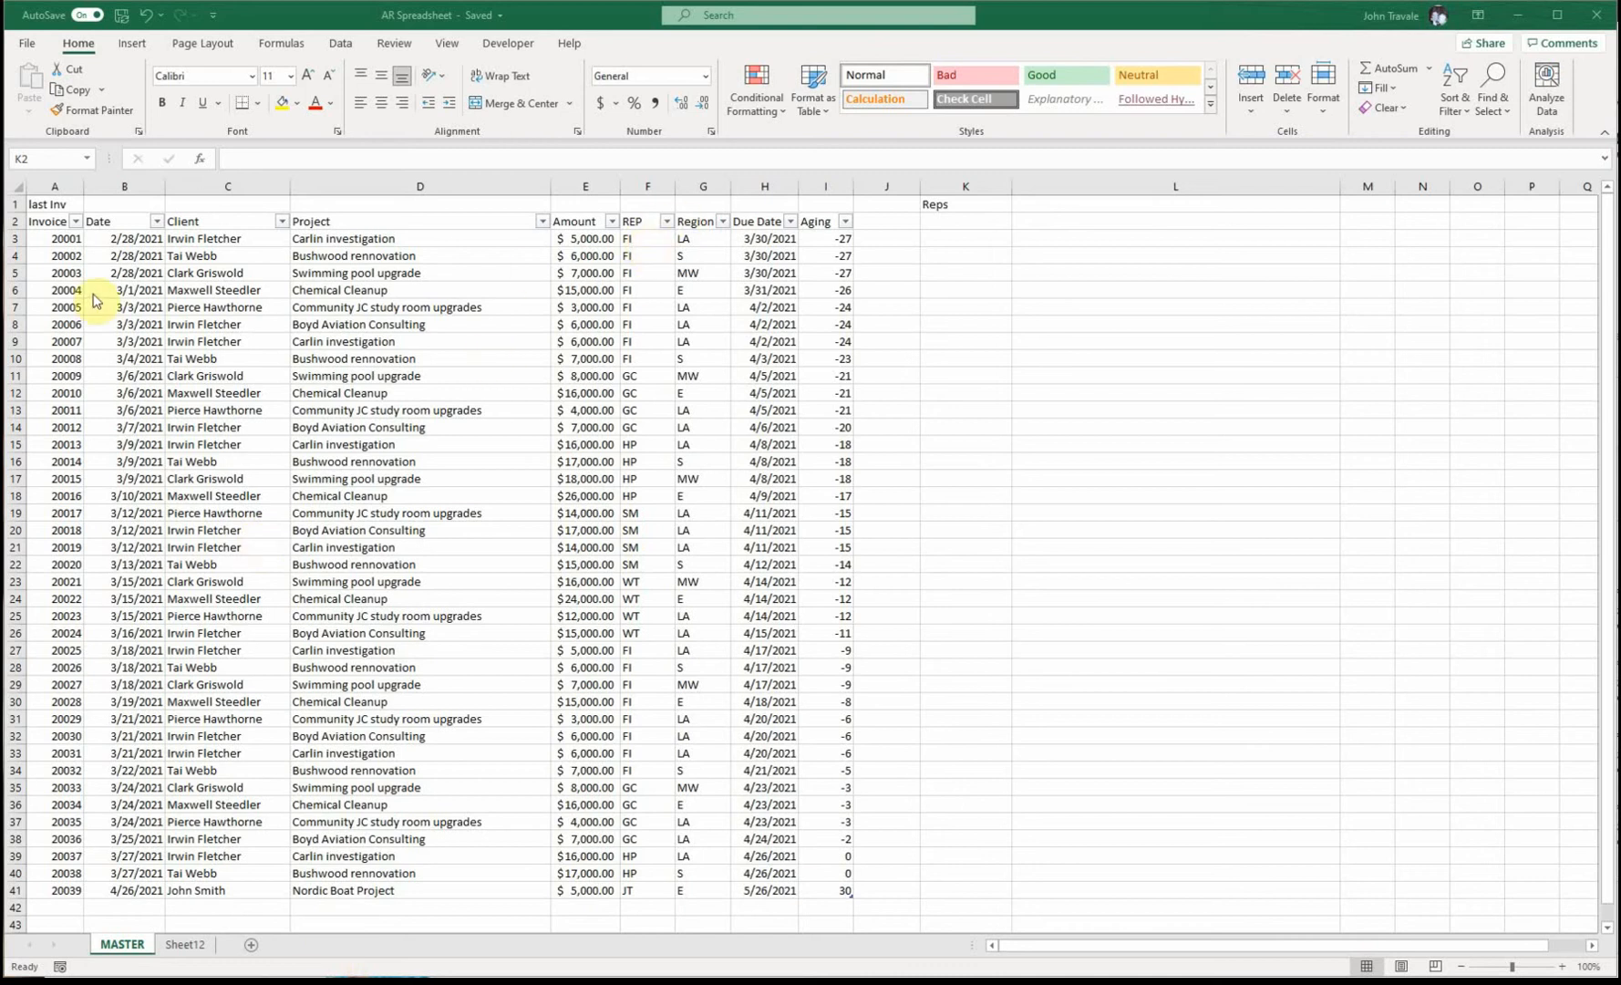
# Enter =UNIQUE(Table3[REP]) in cell K2 under the Reps heading to list each rep once.
pyautogui.click(192, 362)
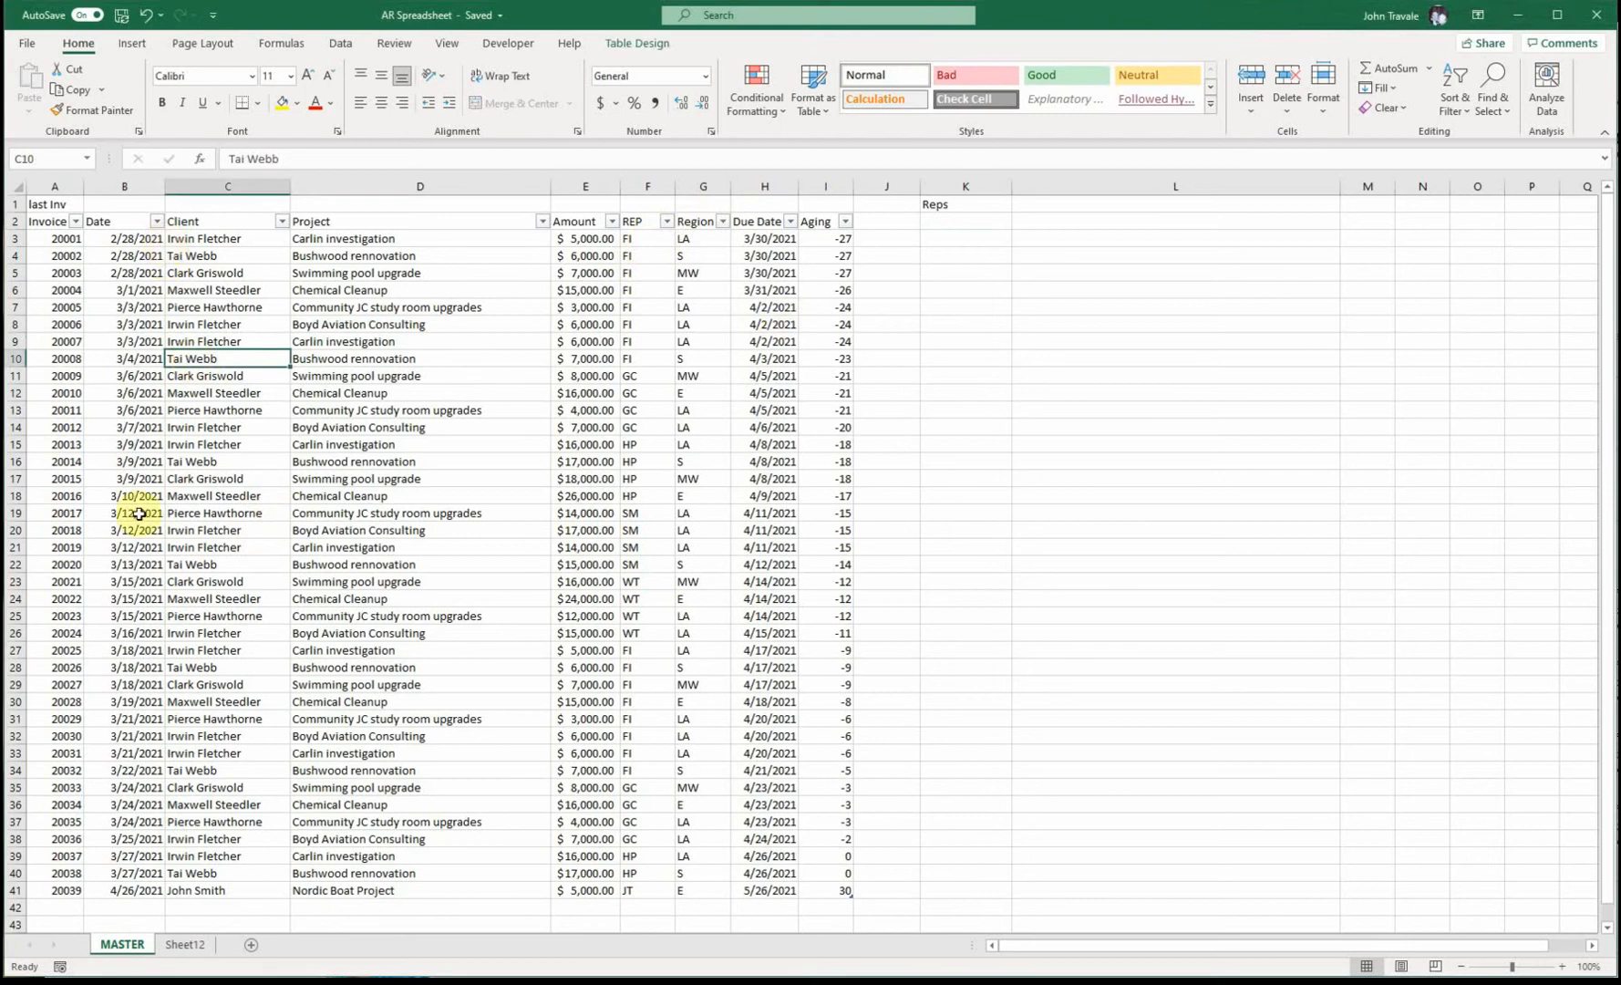
pyautogui.click(948, 223)
pyautogui.write('=')
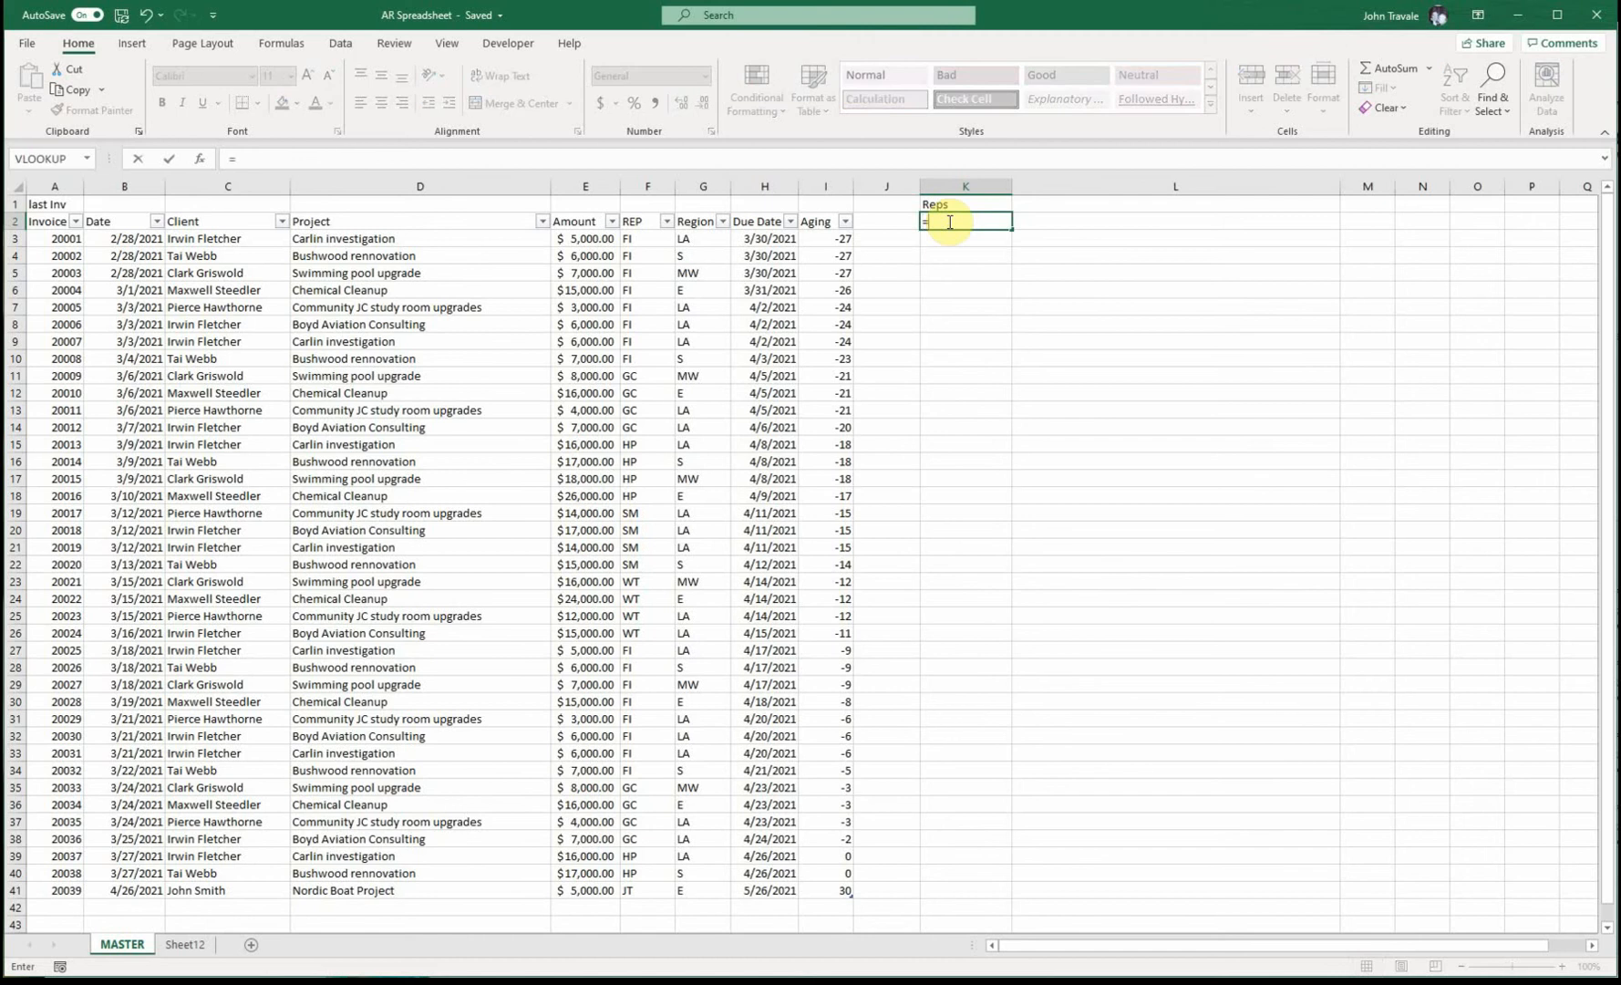
pyautogui.write('uniq')
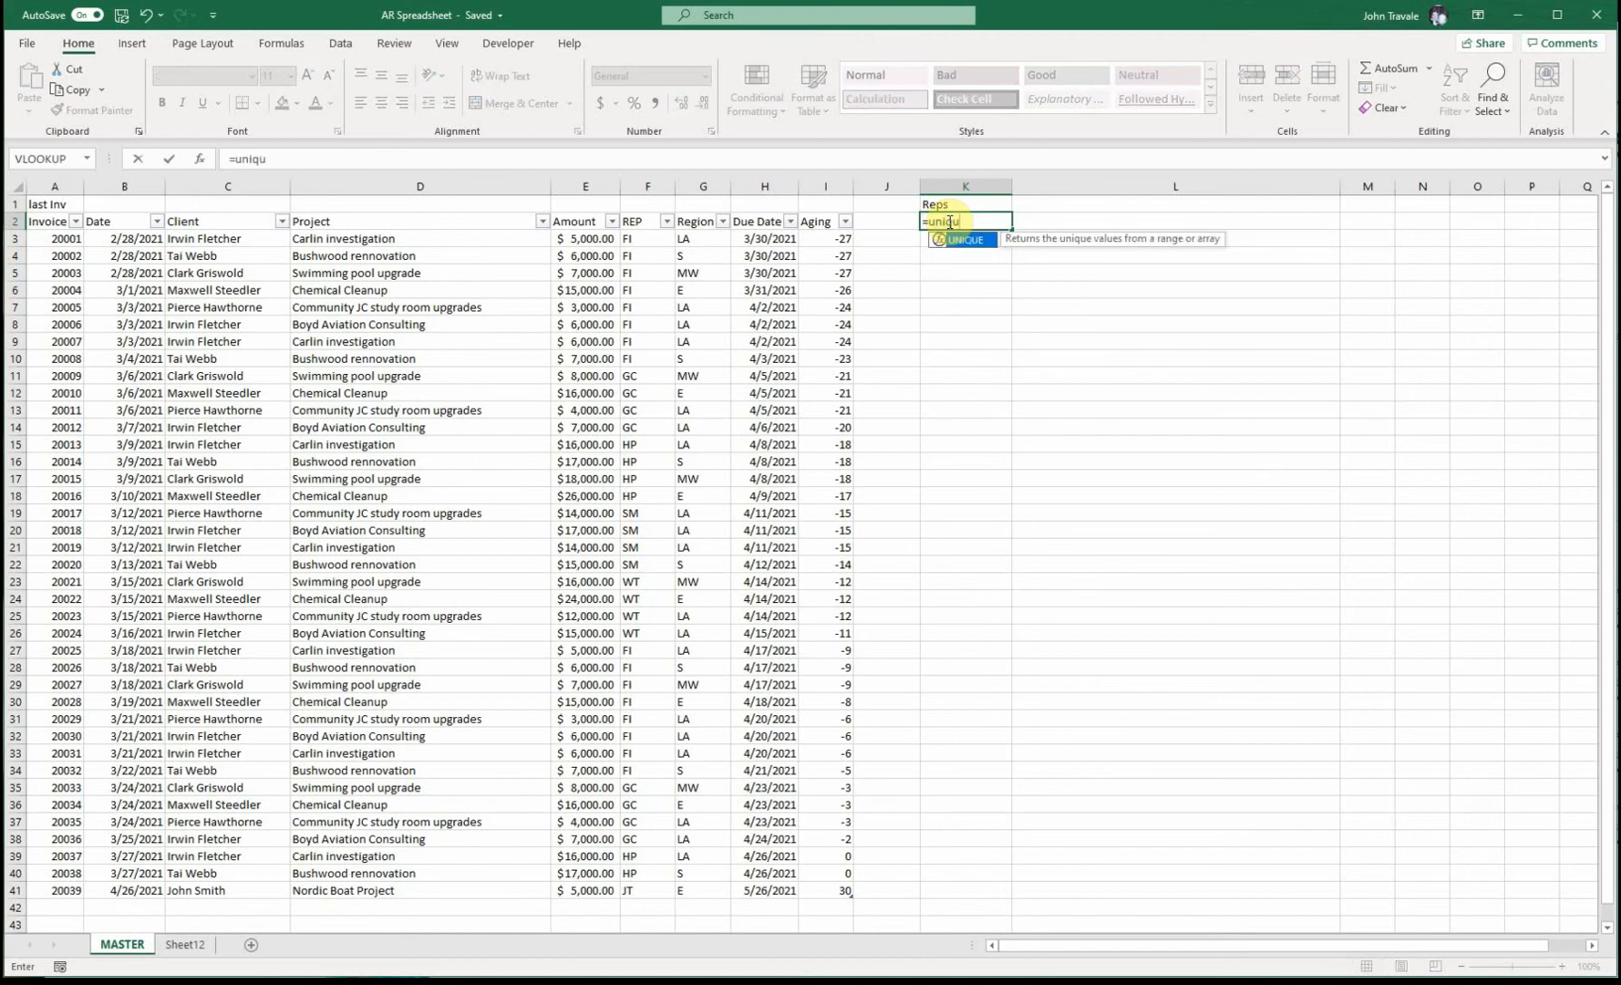
pyautogui.write('u')
pyautogui.press('Tab')
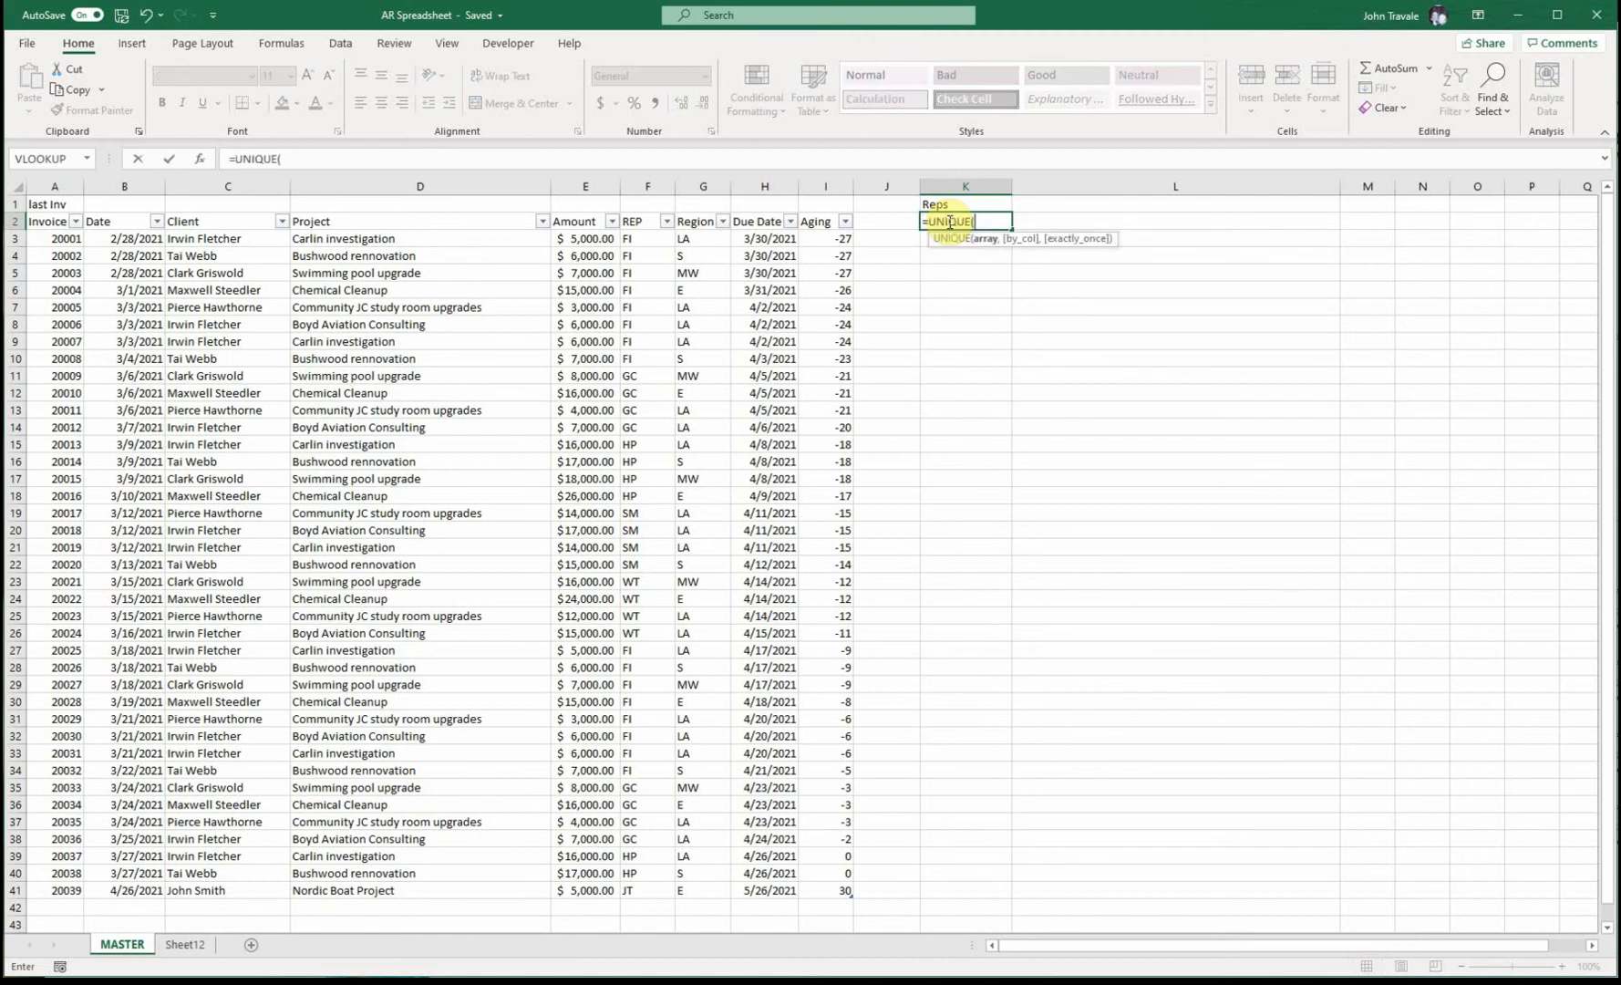
pyautogui.moveTo(640, 239); pyautogui.dragTo(649, 889)
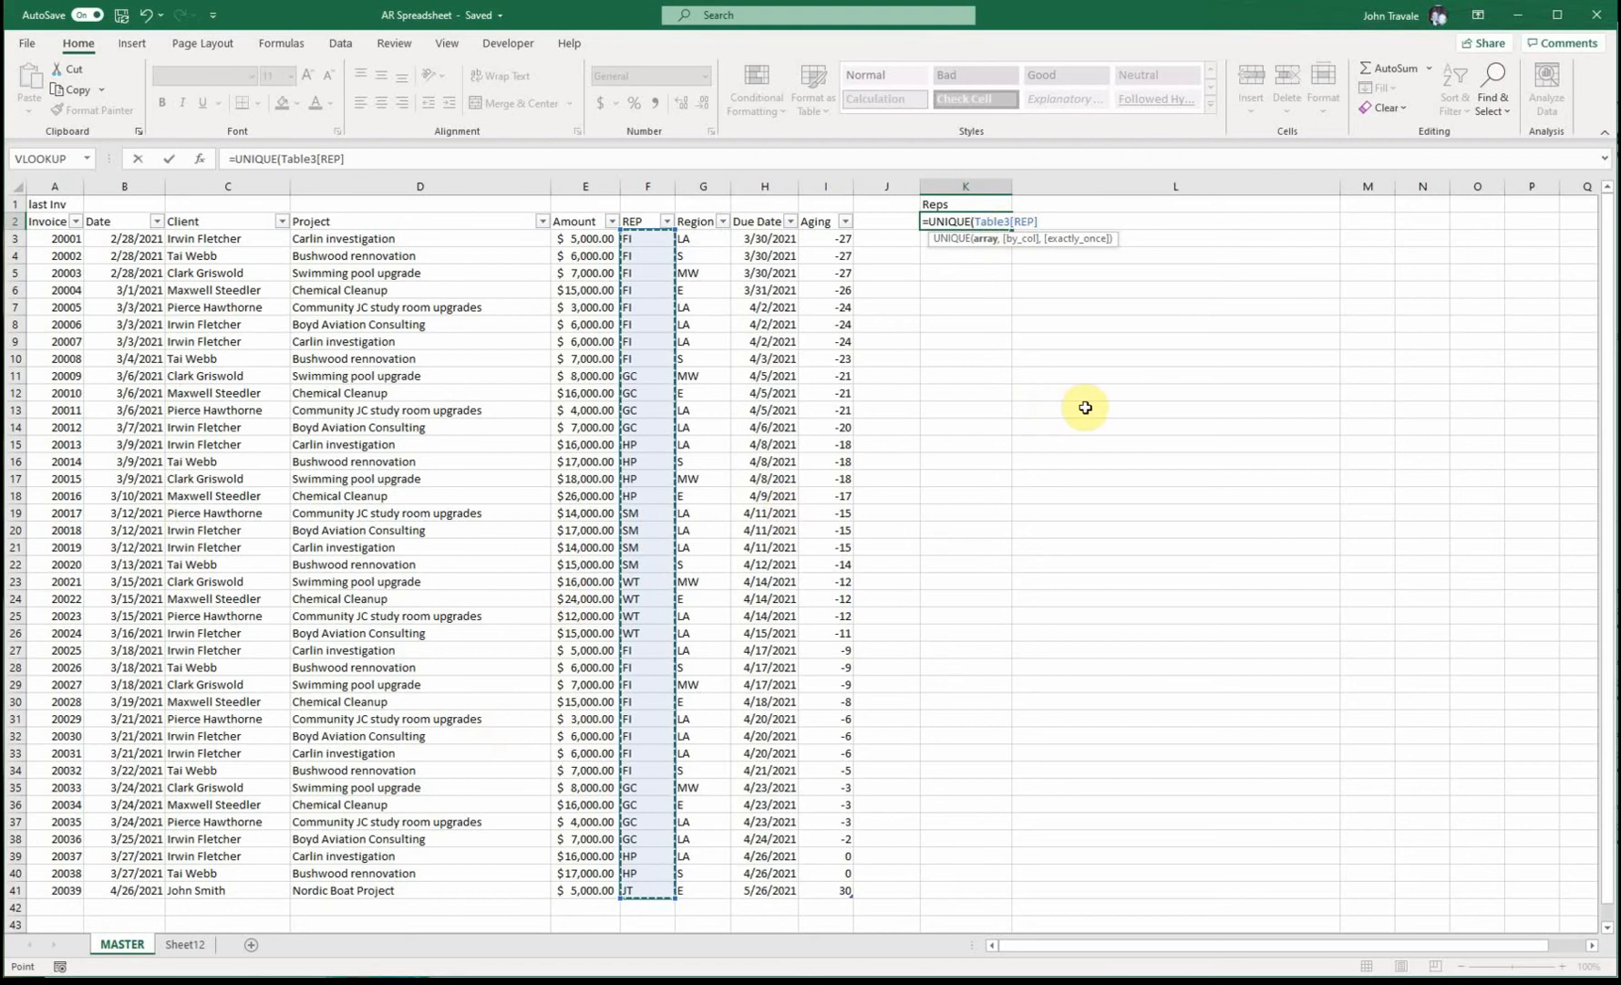
pyautogui.write(')')
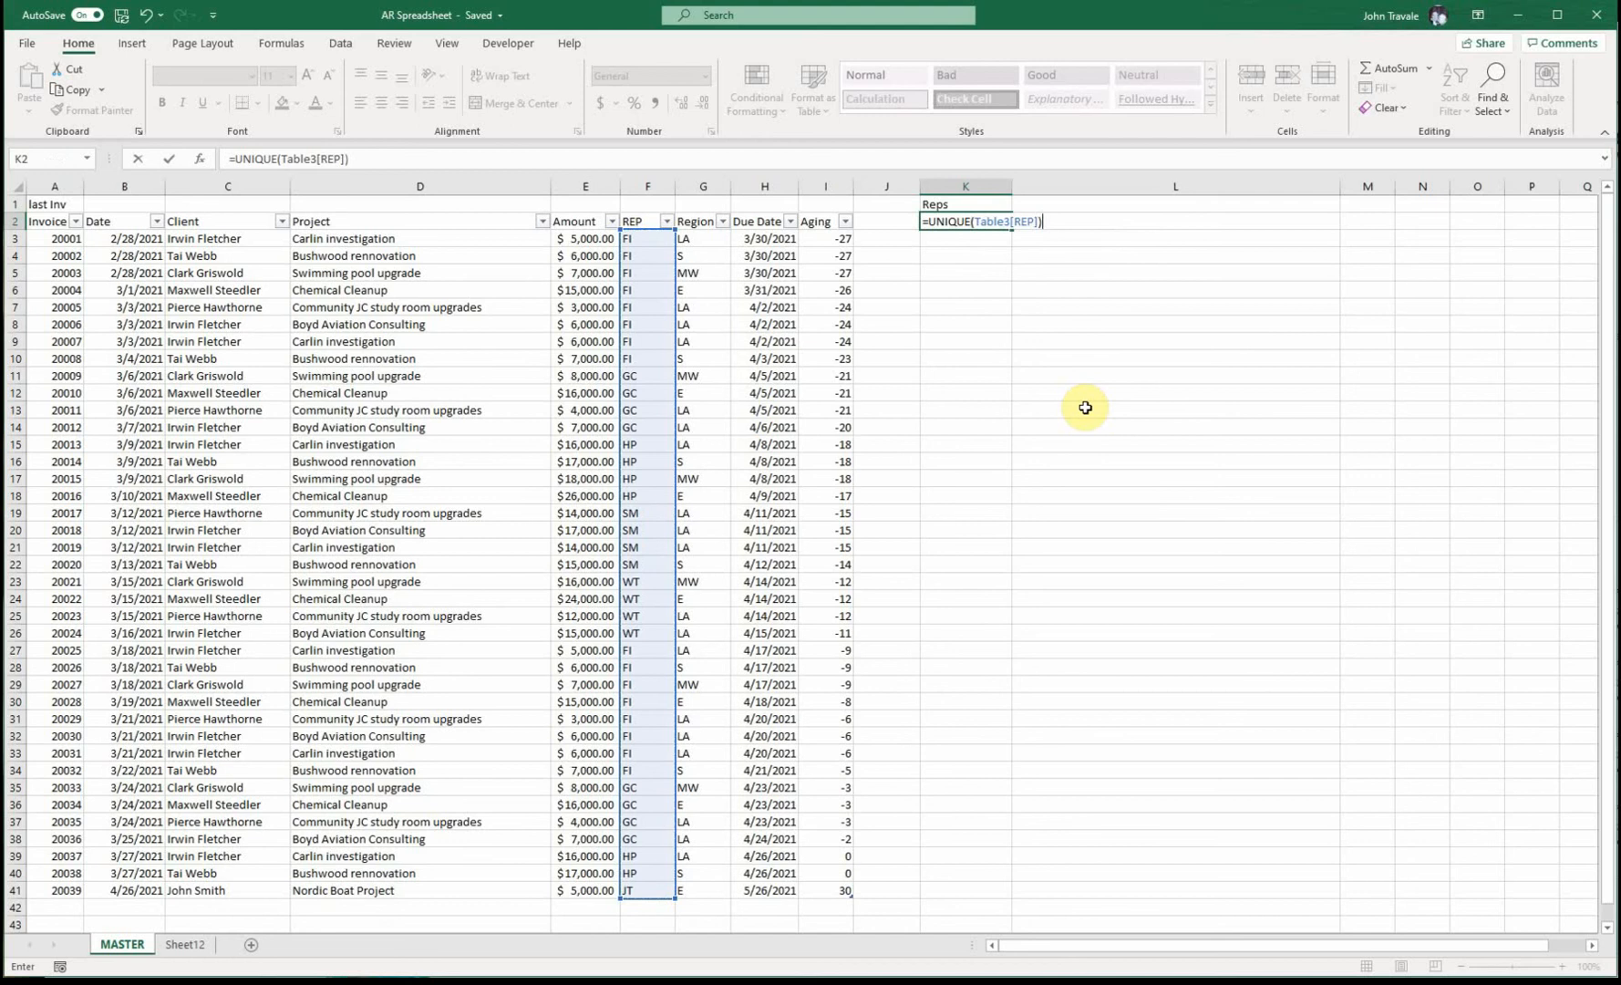
pyautogui.press('Return')
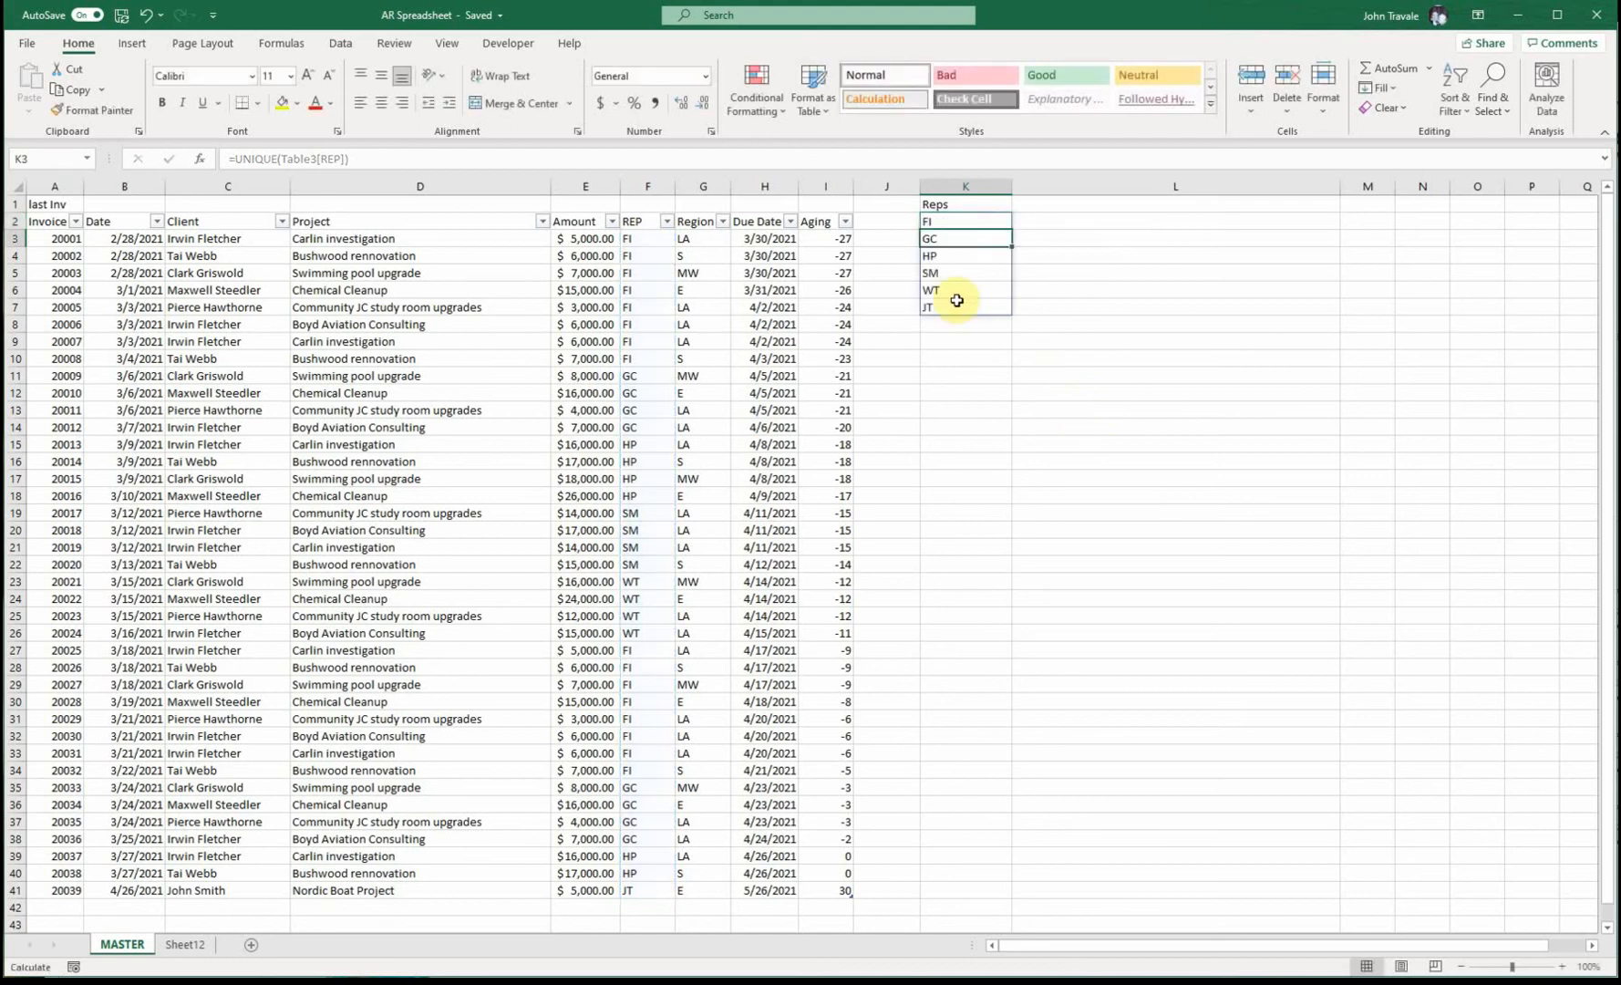
# Add a new table row in row 42 with invoice 20040, date 4/26/2021 and the client's full name.
pyautogui.click(51, 894)
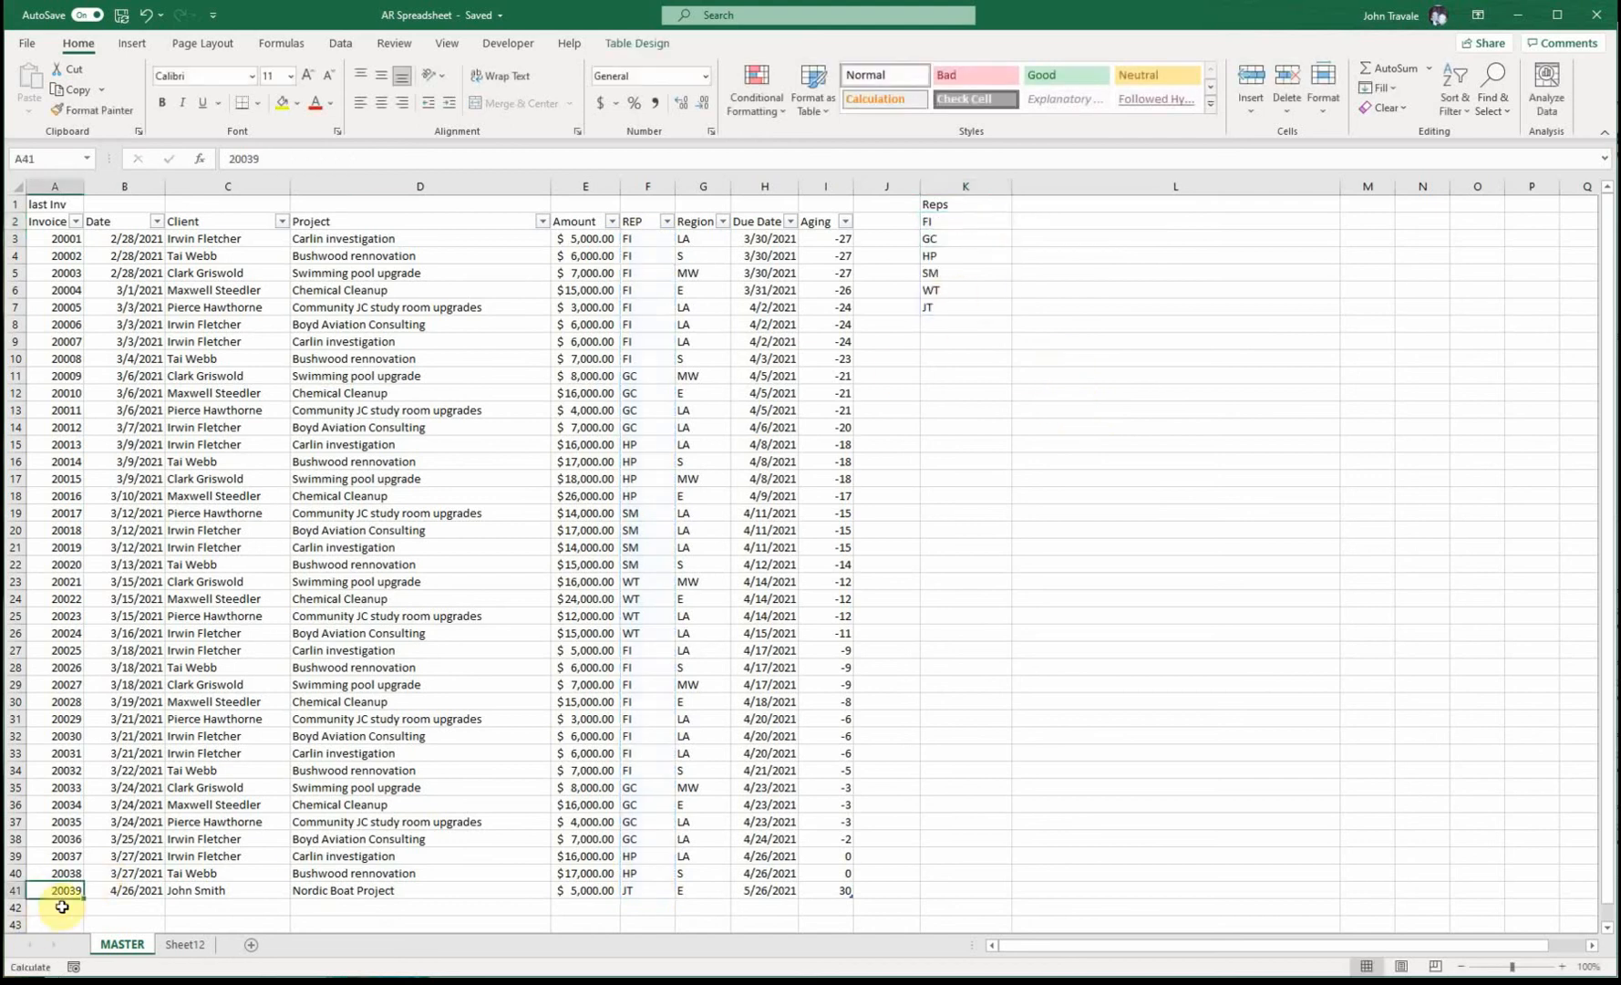
pyautogui.click(62, 906)
pyautogui.write('200')
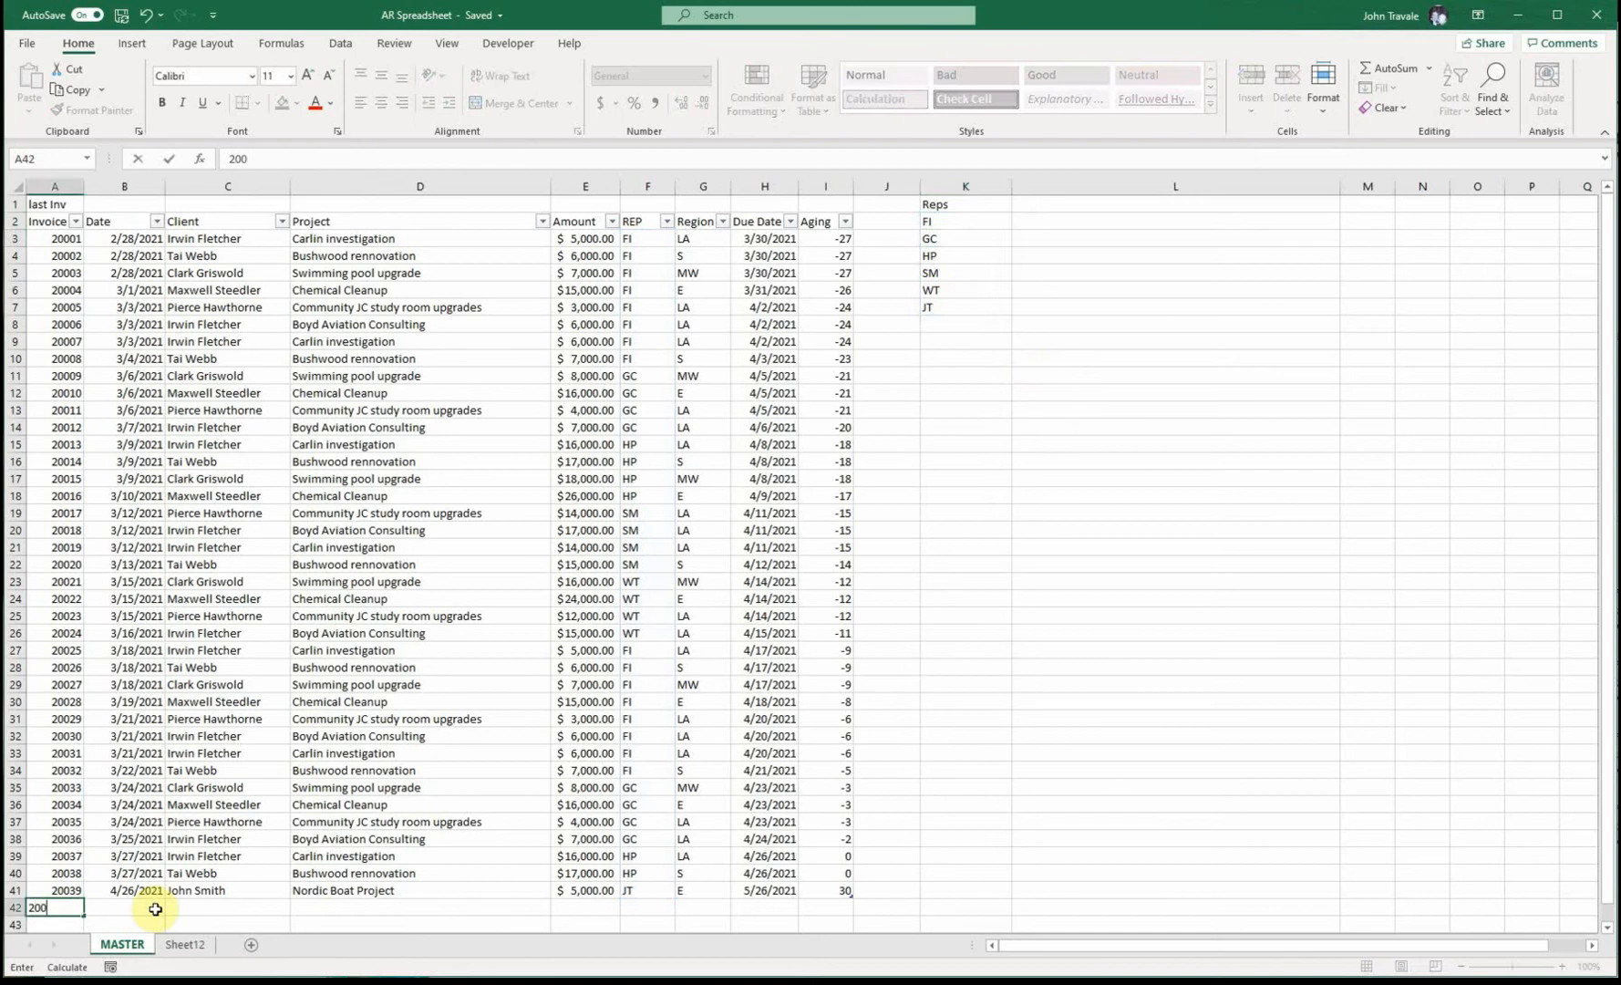
pyautogui.write('40')
pyautogui.click(154, 909)
pyautogui.write('4/')
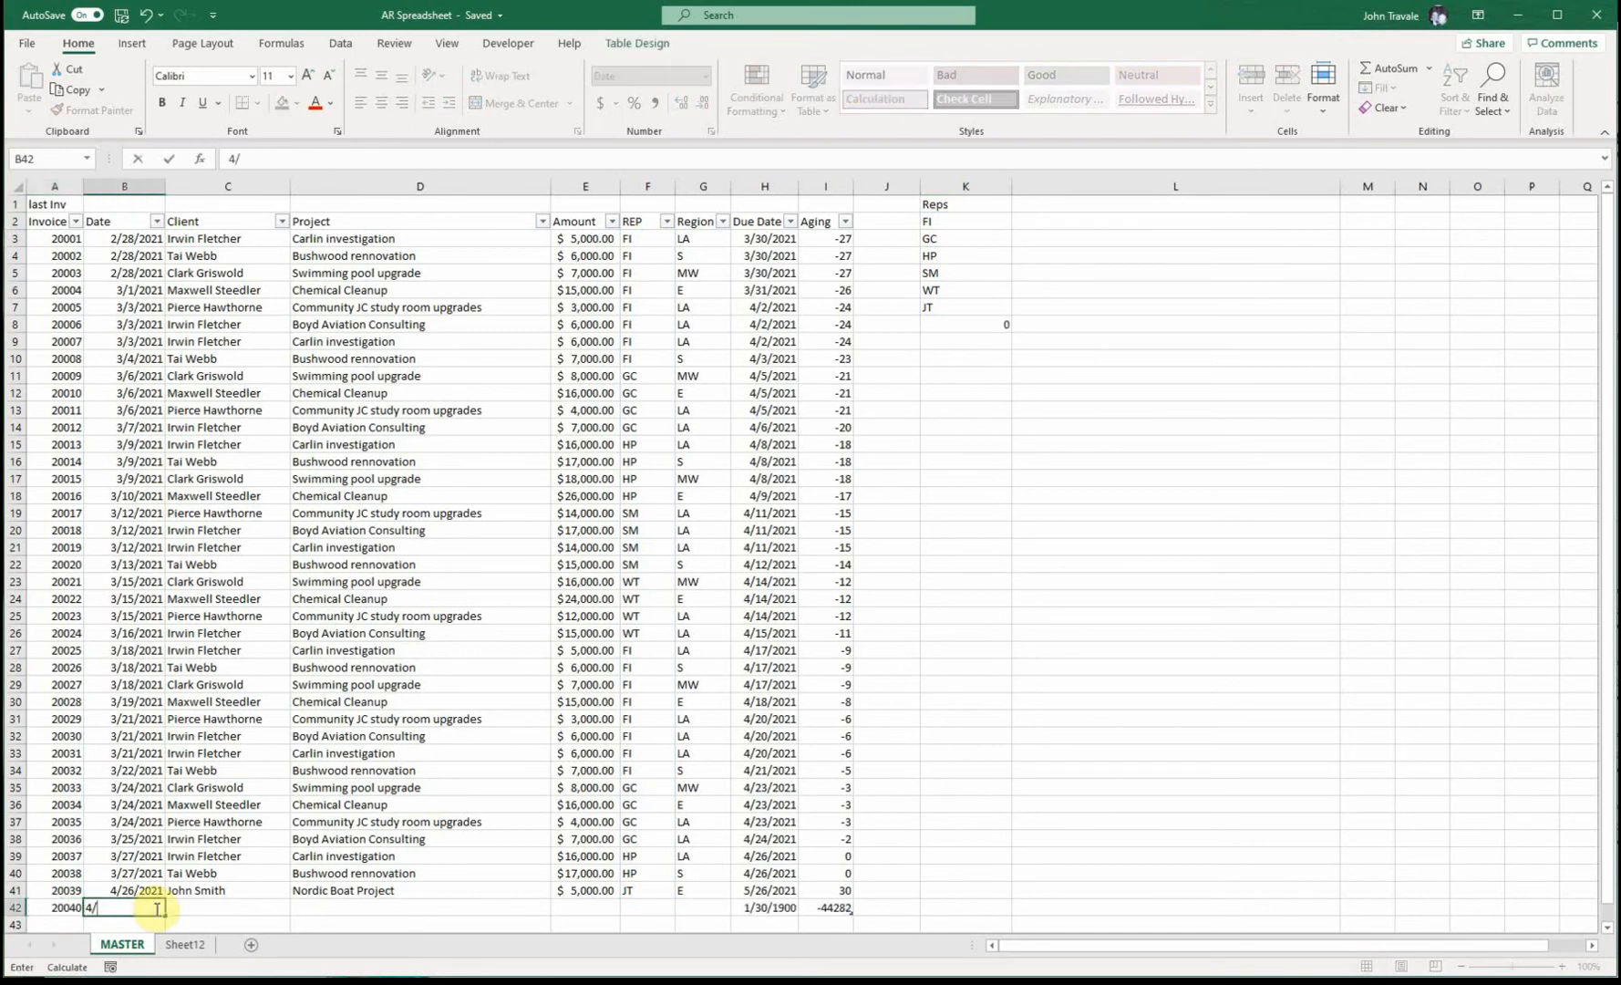
pyautogui.write('26/2021')
pyautogui.press('Tab')
pyautogui.write('Tim')
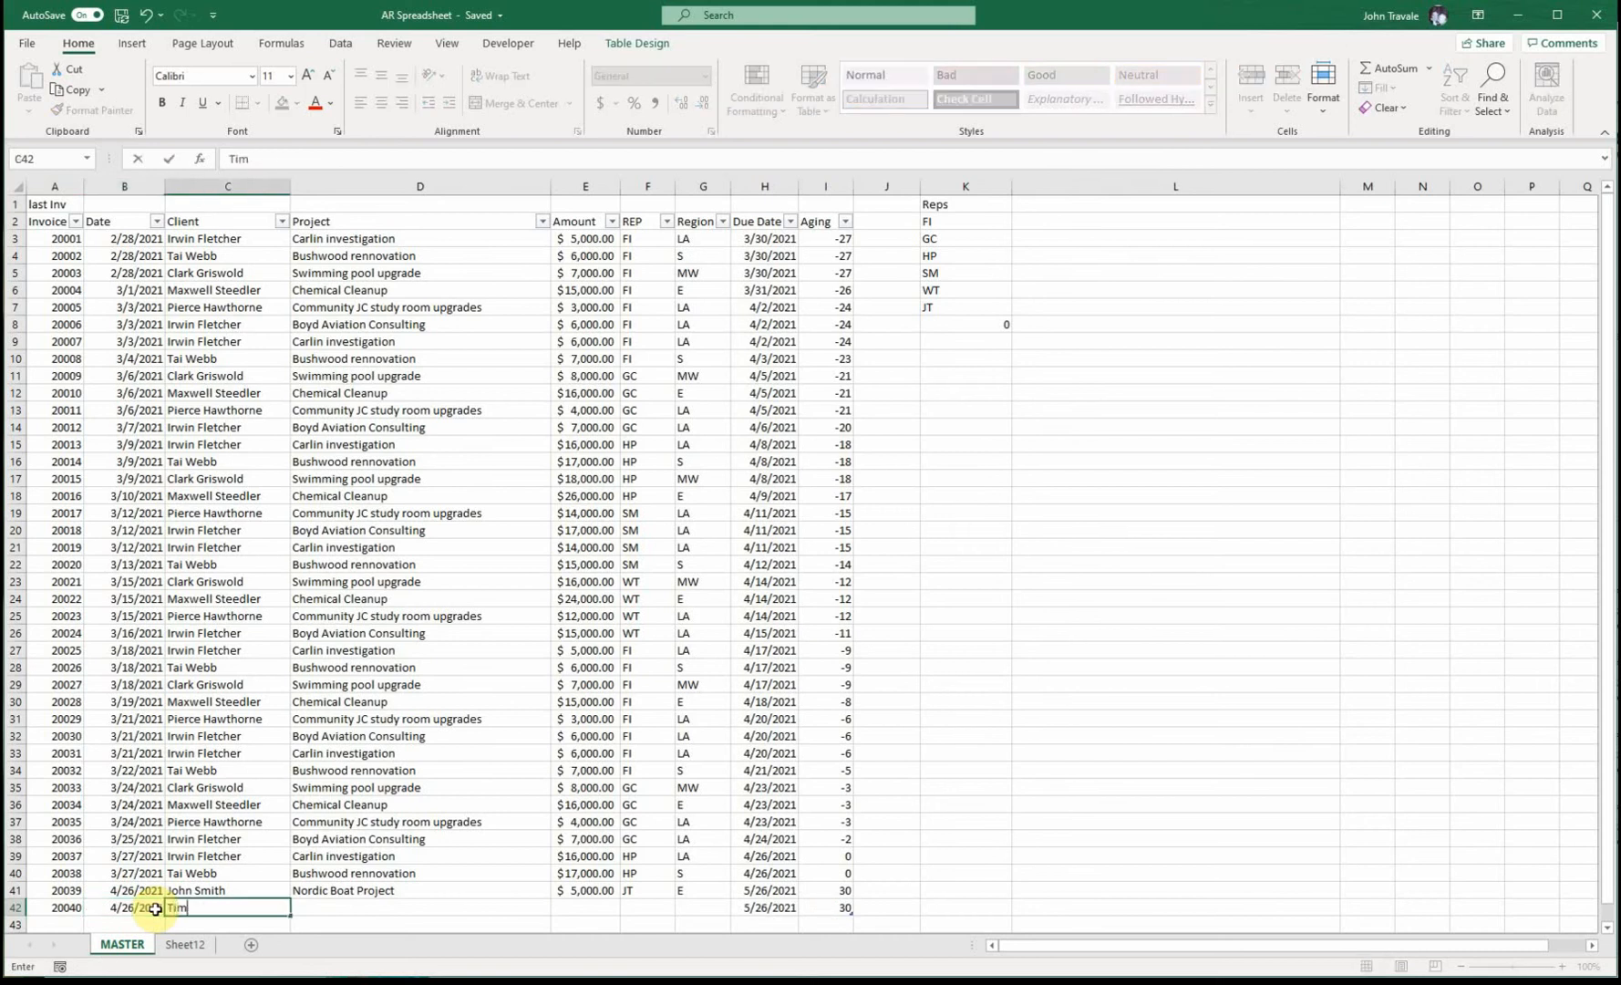
pyautogui.write(' Jones')
pyautogui.press('Tab')
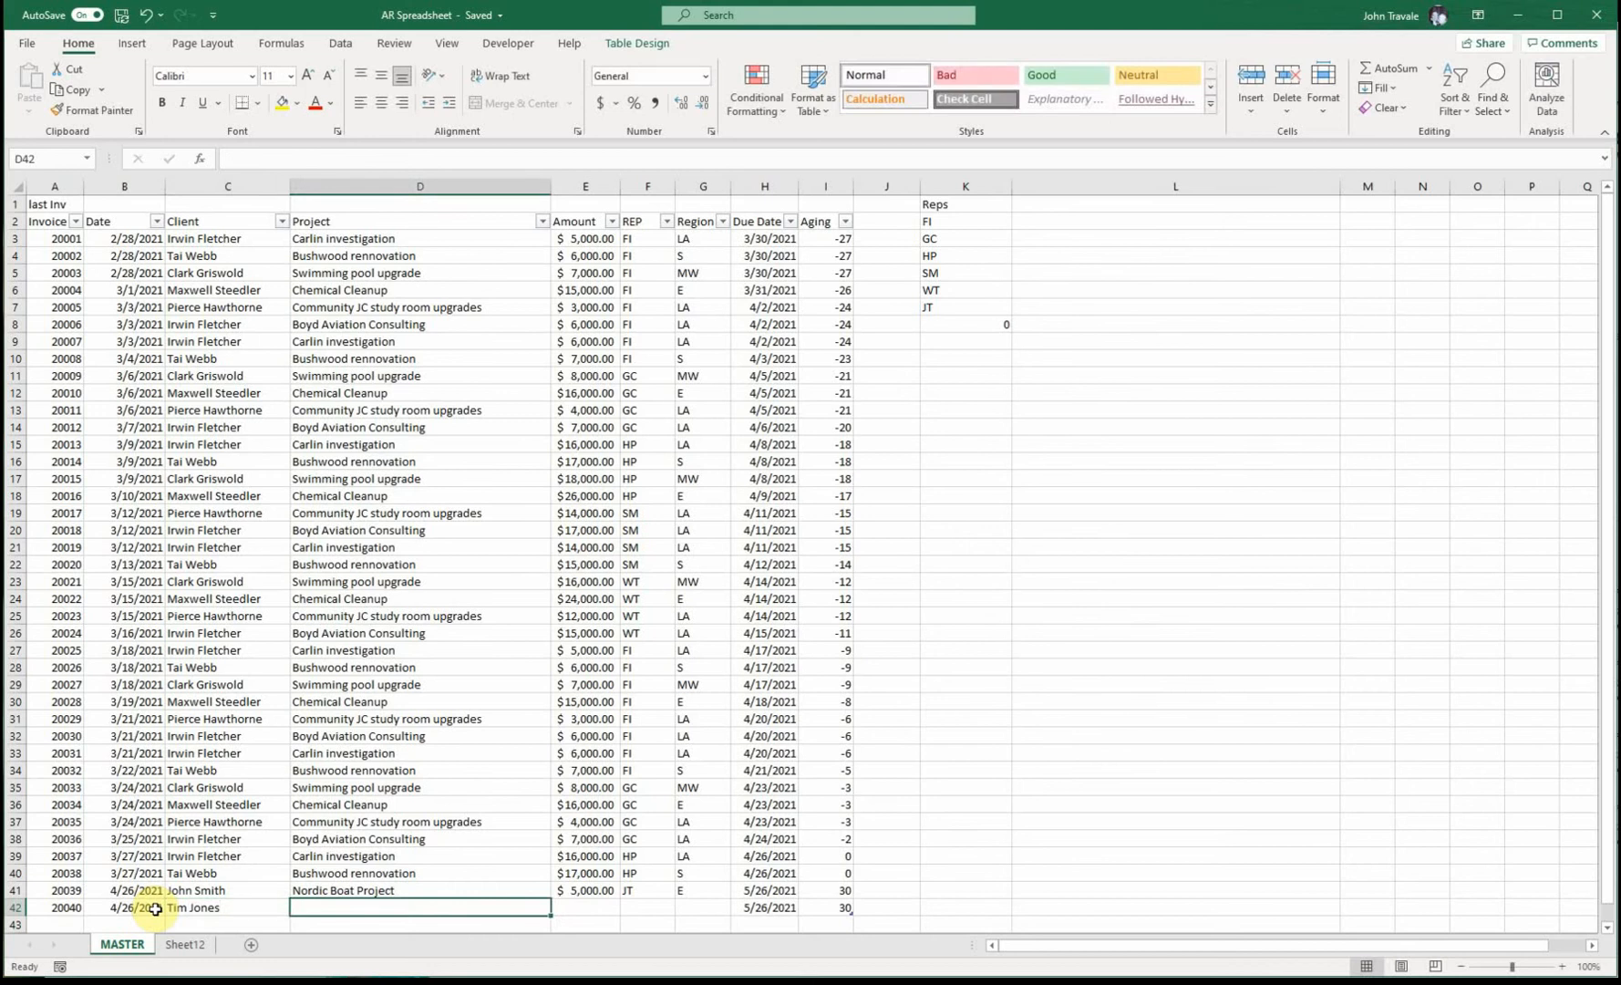
# Enter "Amphitheater project" as the project and 15000 as the amount for invoice 20040.
pyautogui.write('A')
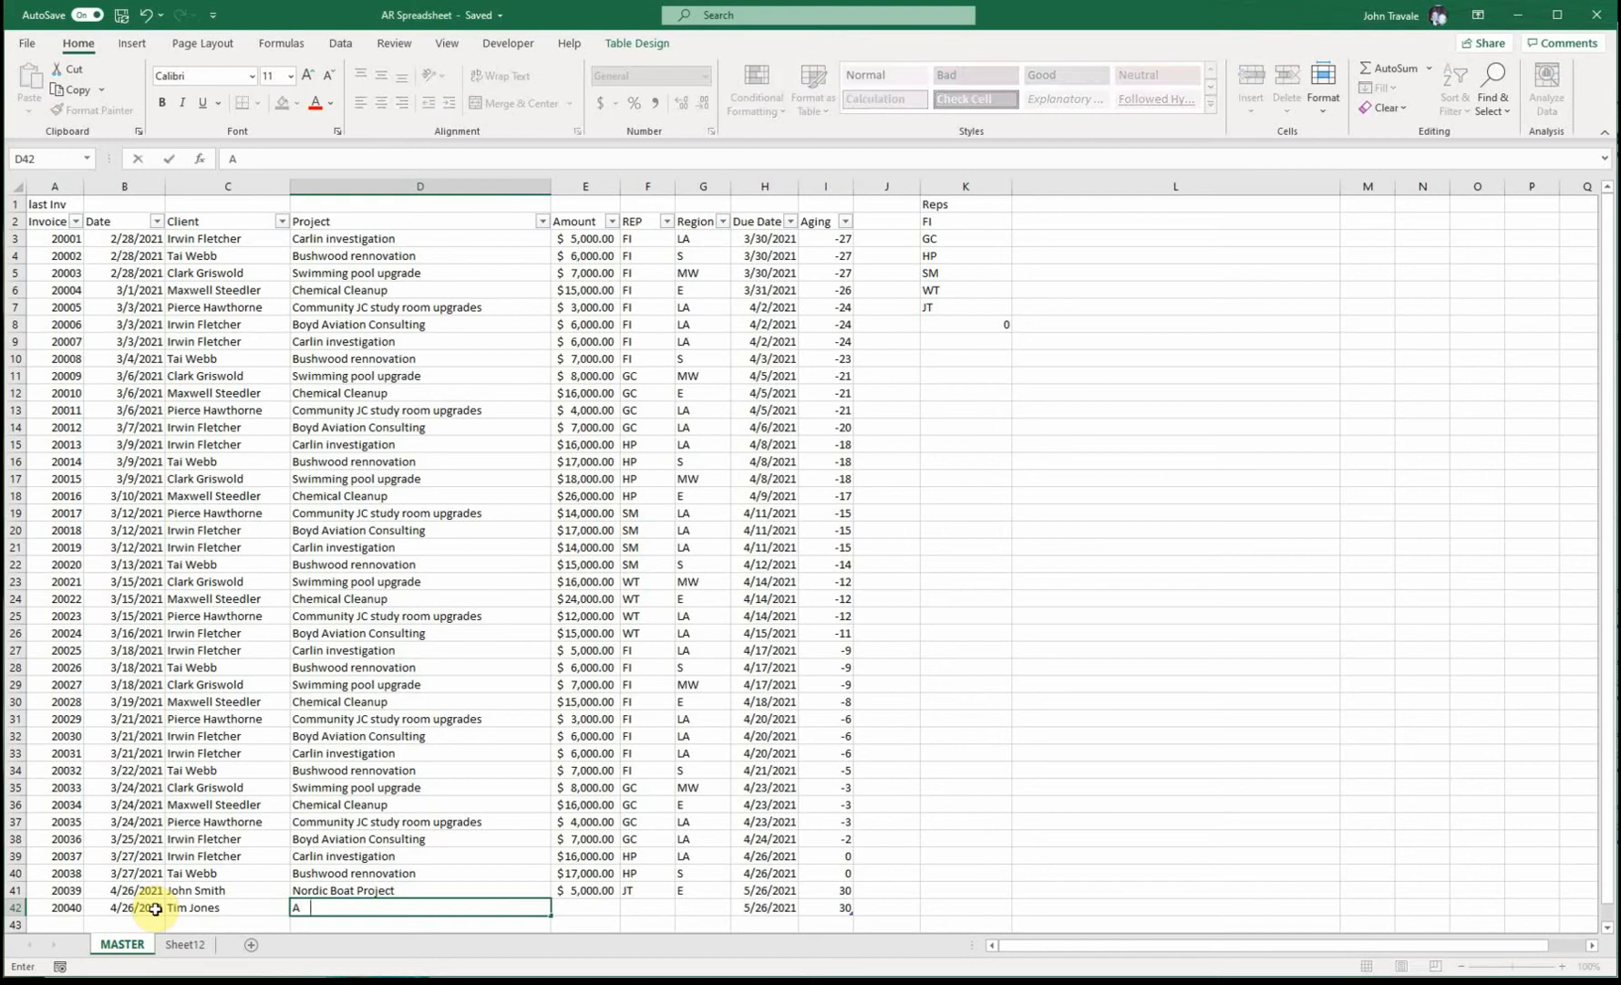
pyautogui.write('mphitheater project')
pyautogui.press('Tab')
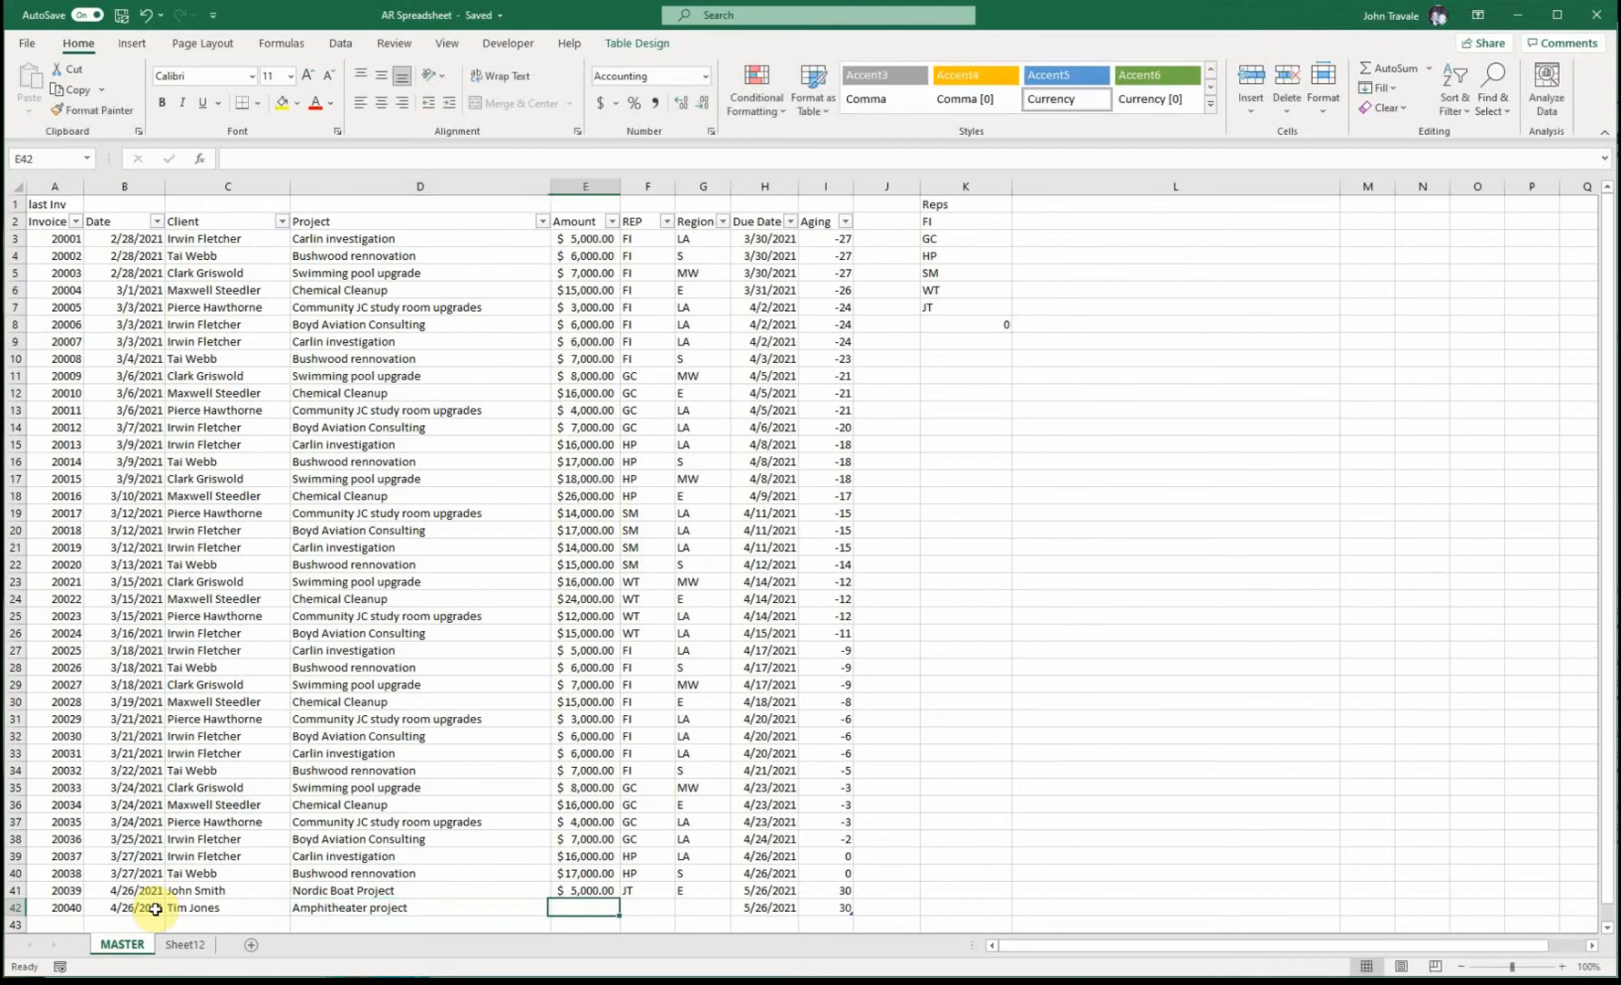
pyautogui.write('15000')
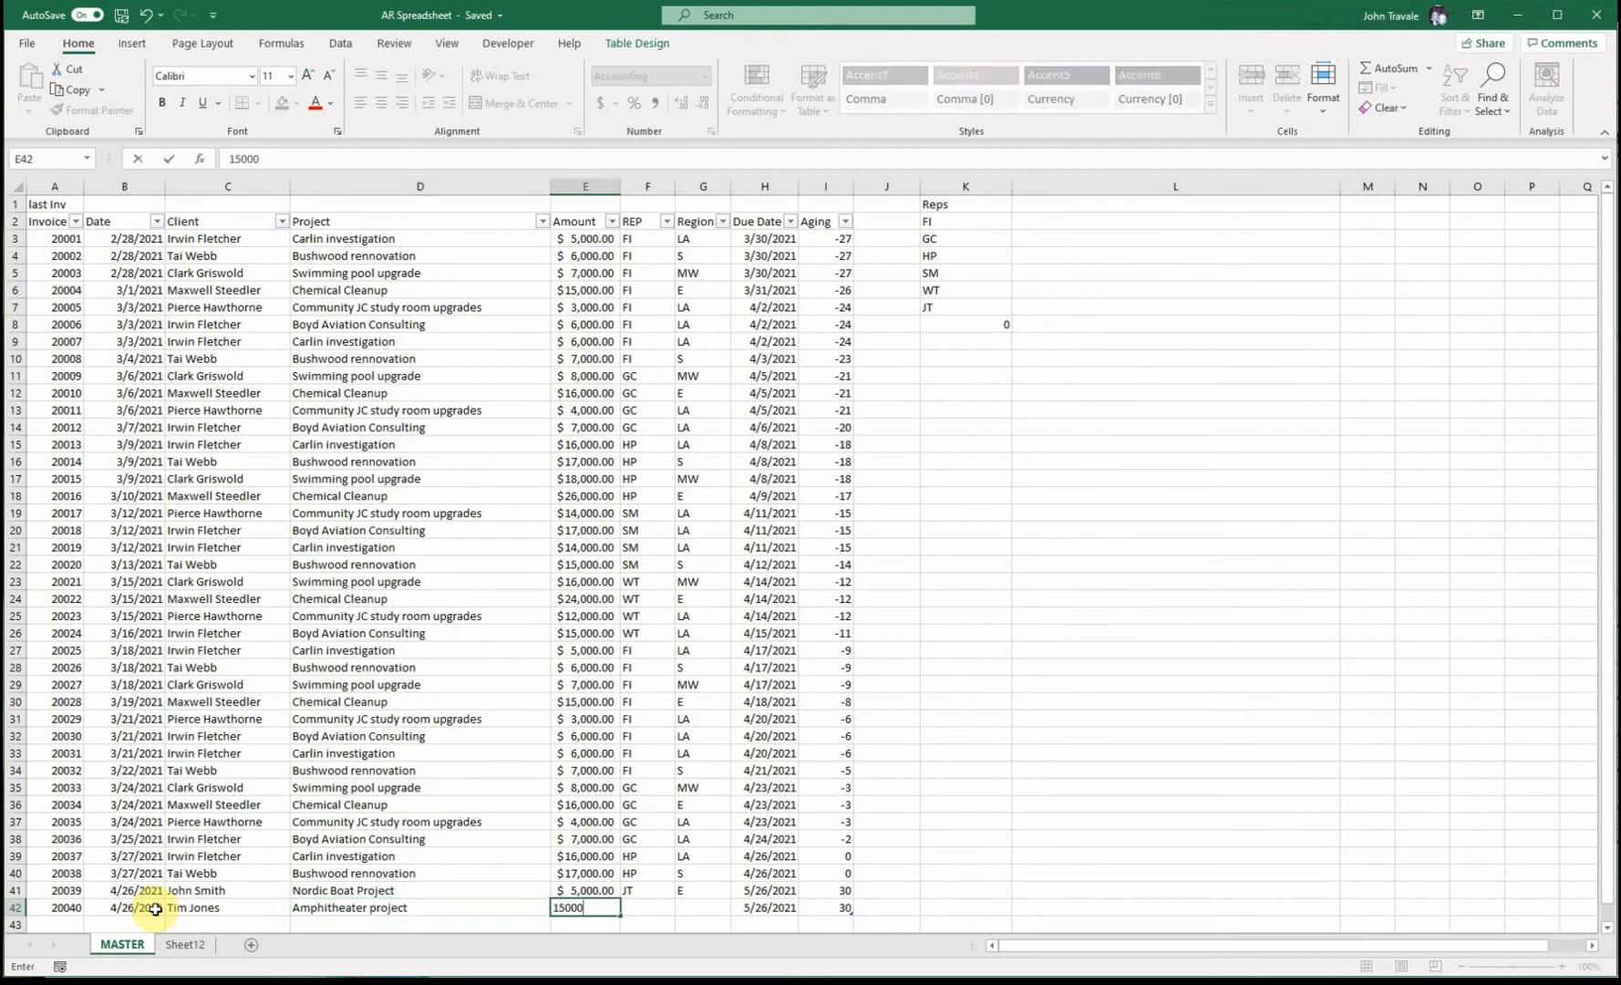
pyautogui.press('Tab')
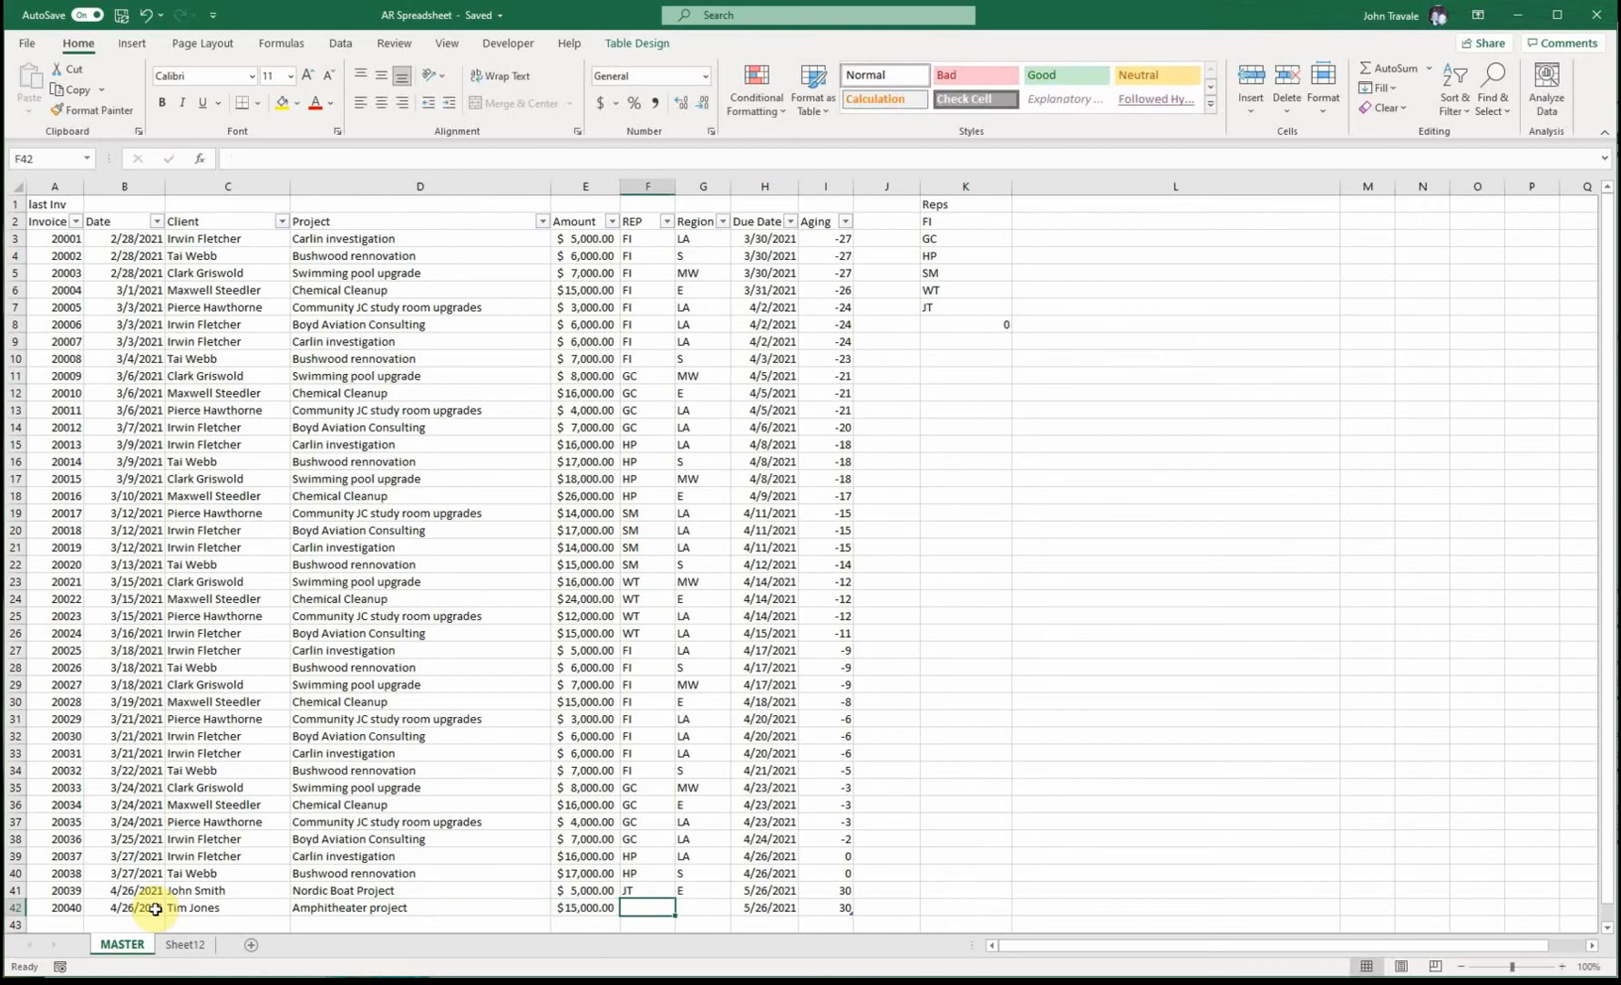
# Enter PZ as the rep and S as the region for invoice 20040.
pyautogui.write('P')
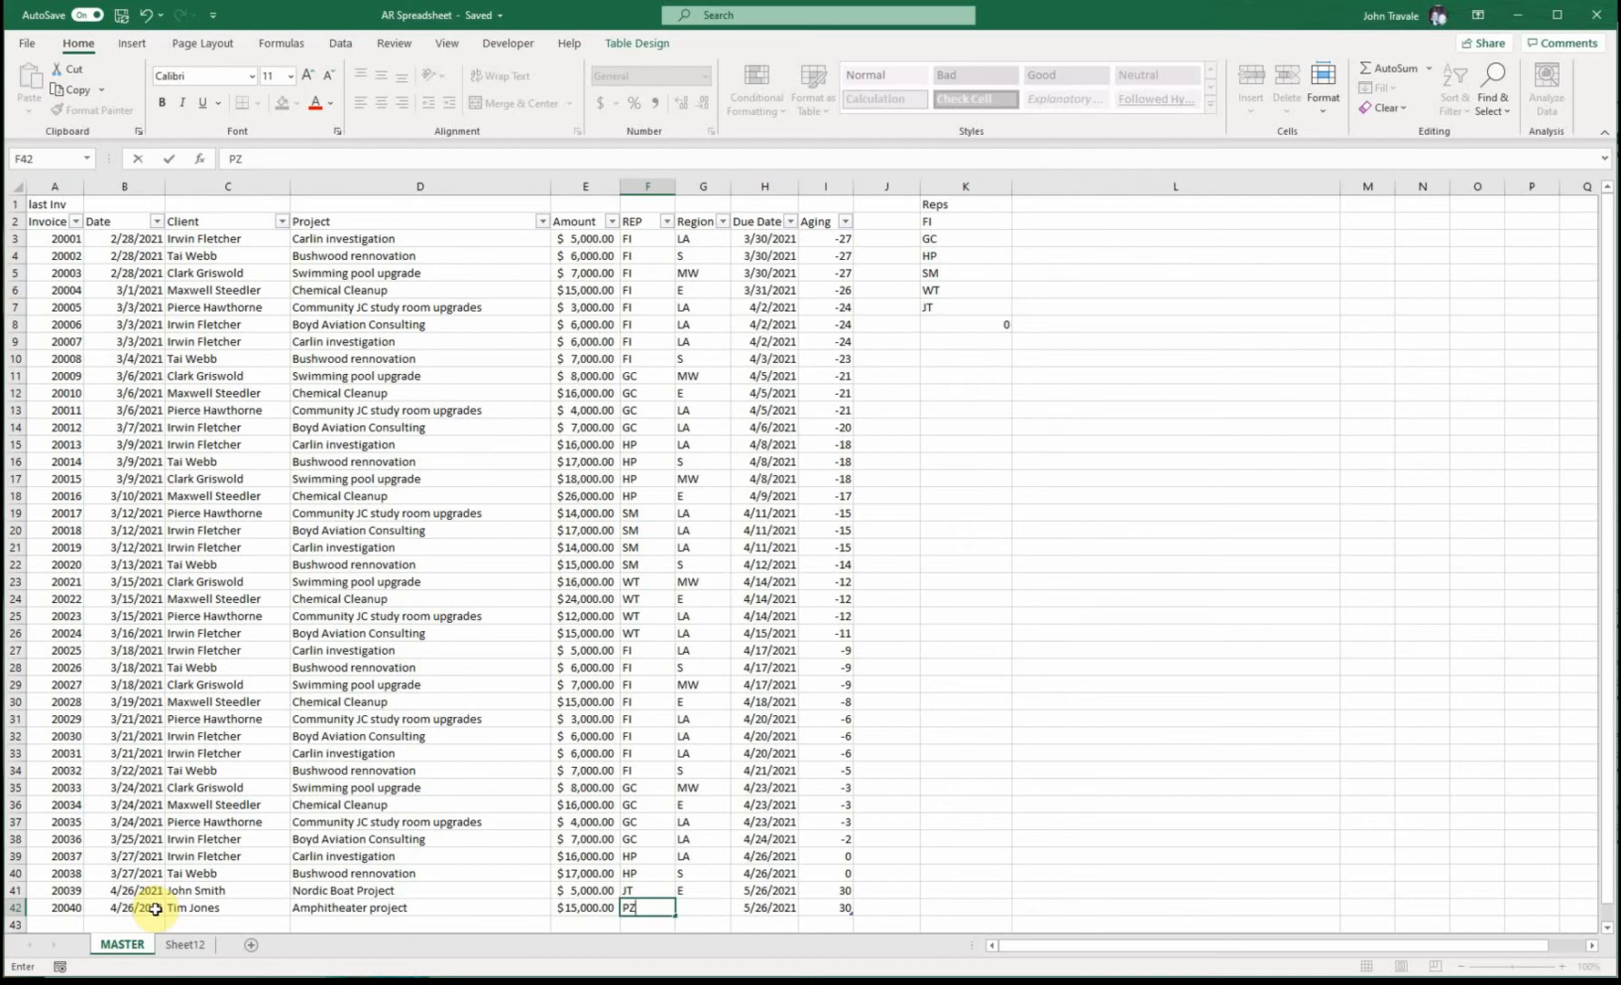
pyautogui.write('Z')
pyautogui.press('Tab')
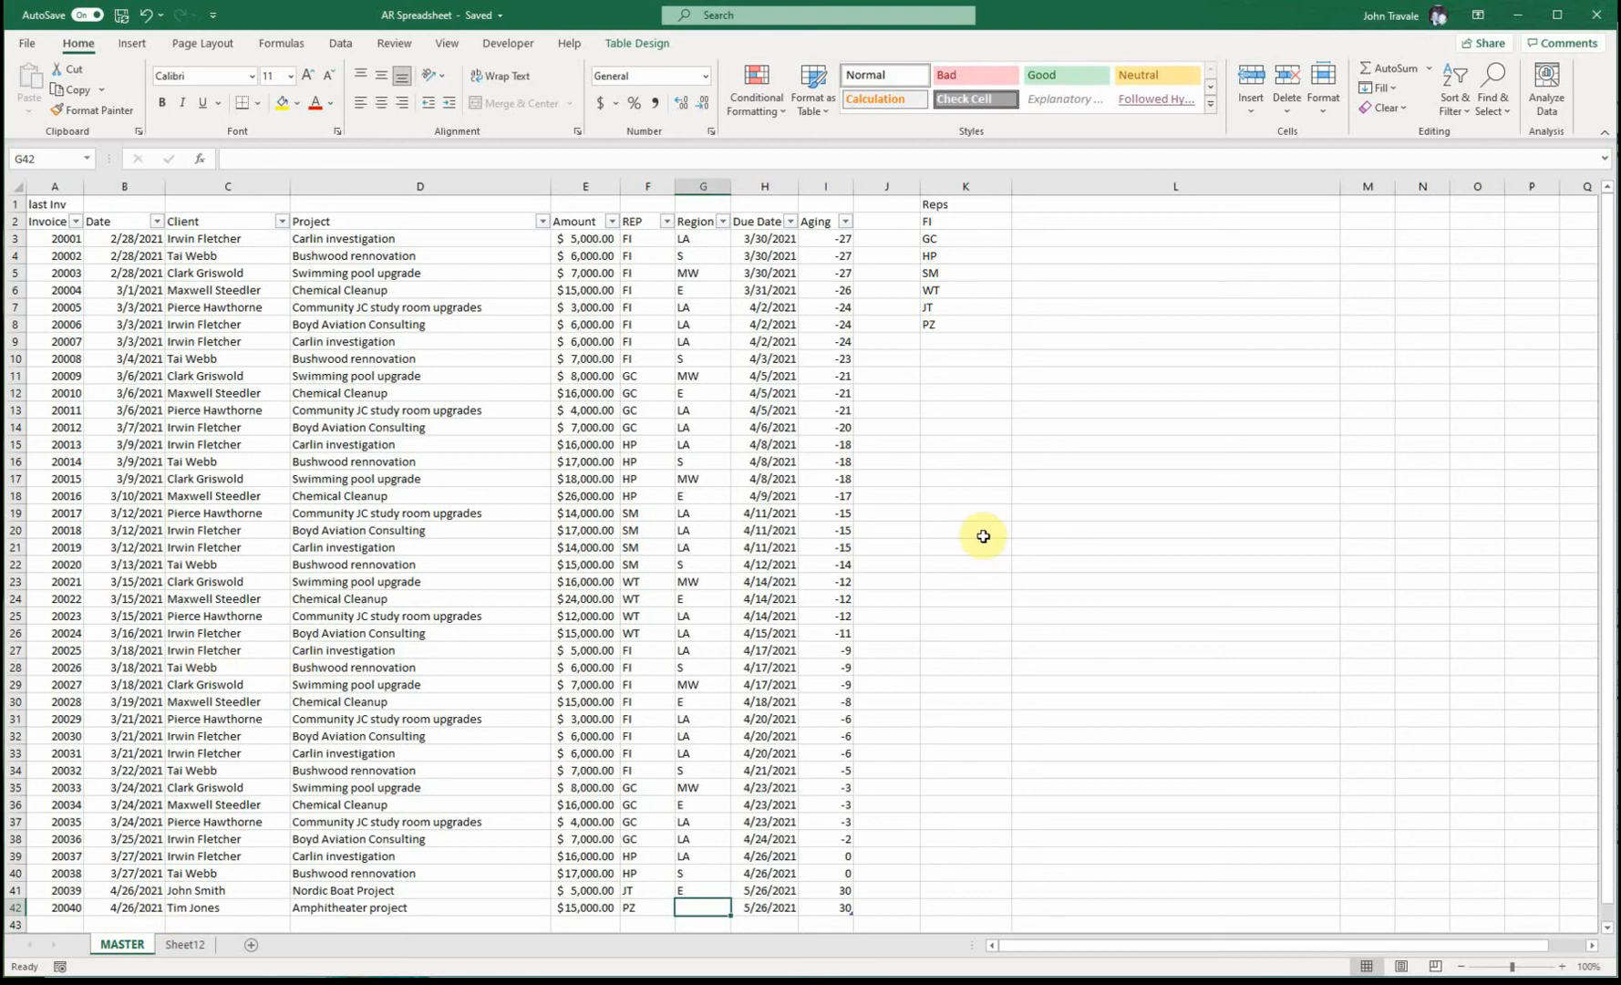
pyautogui.write('S')
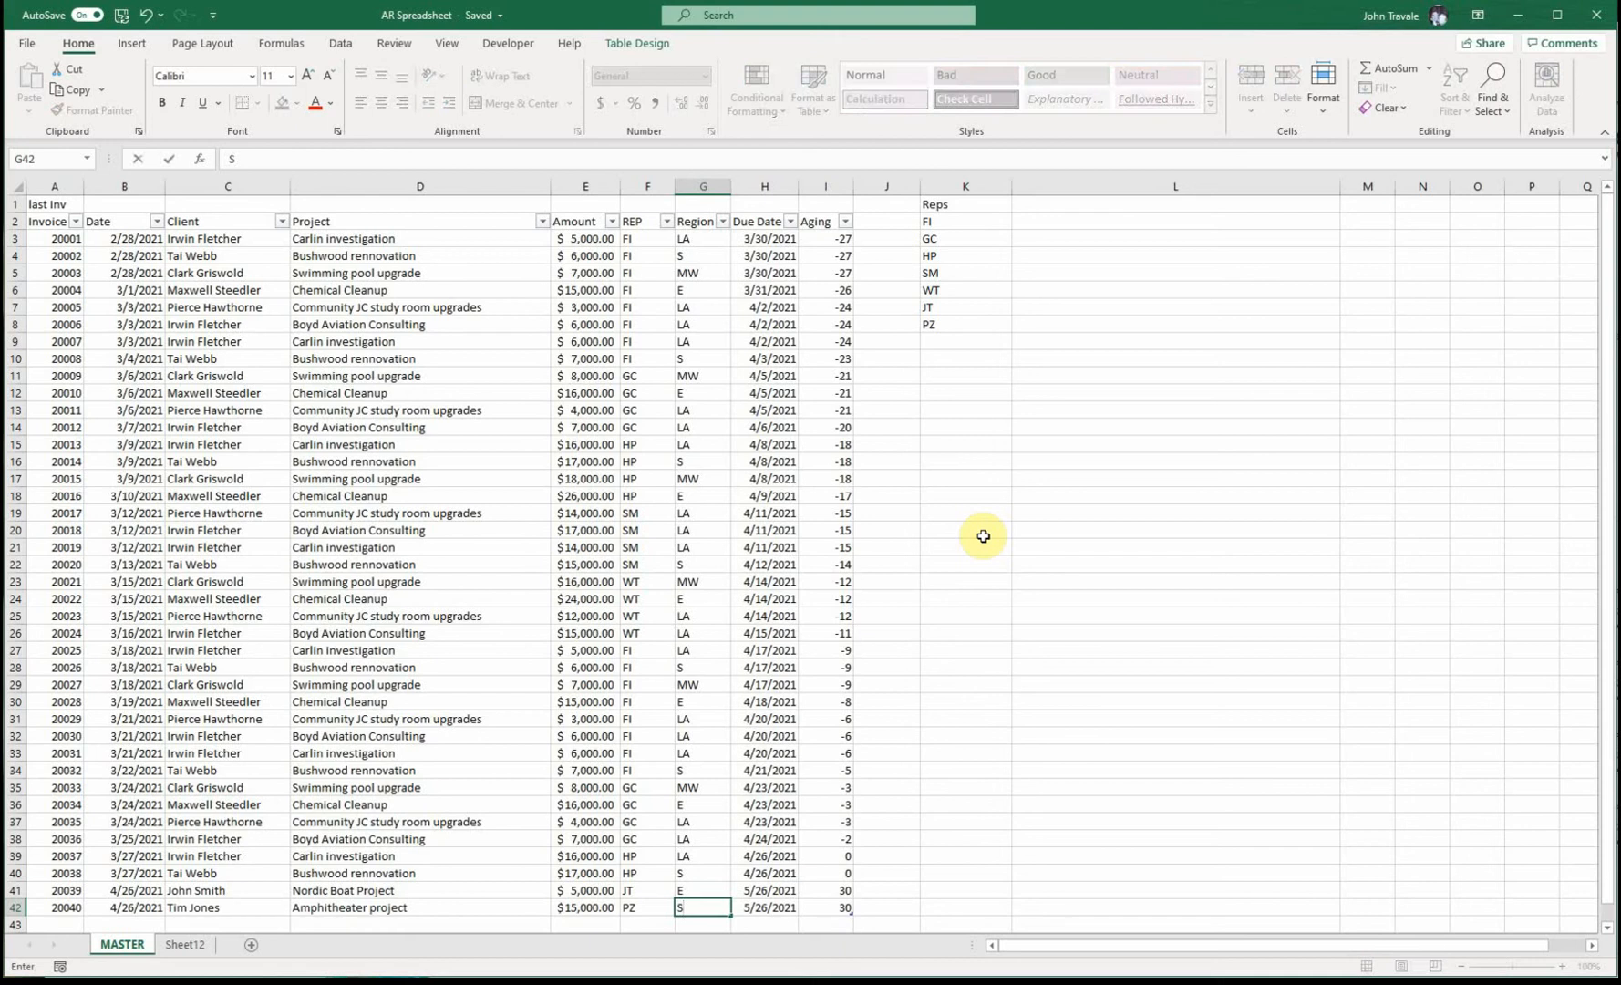
pyautogui.press('Tab')
pyautogui.press('Right')
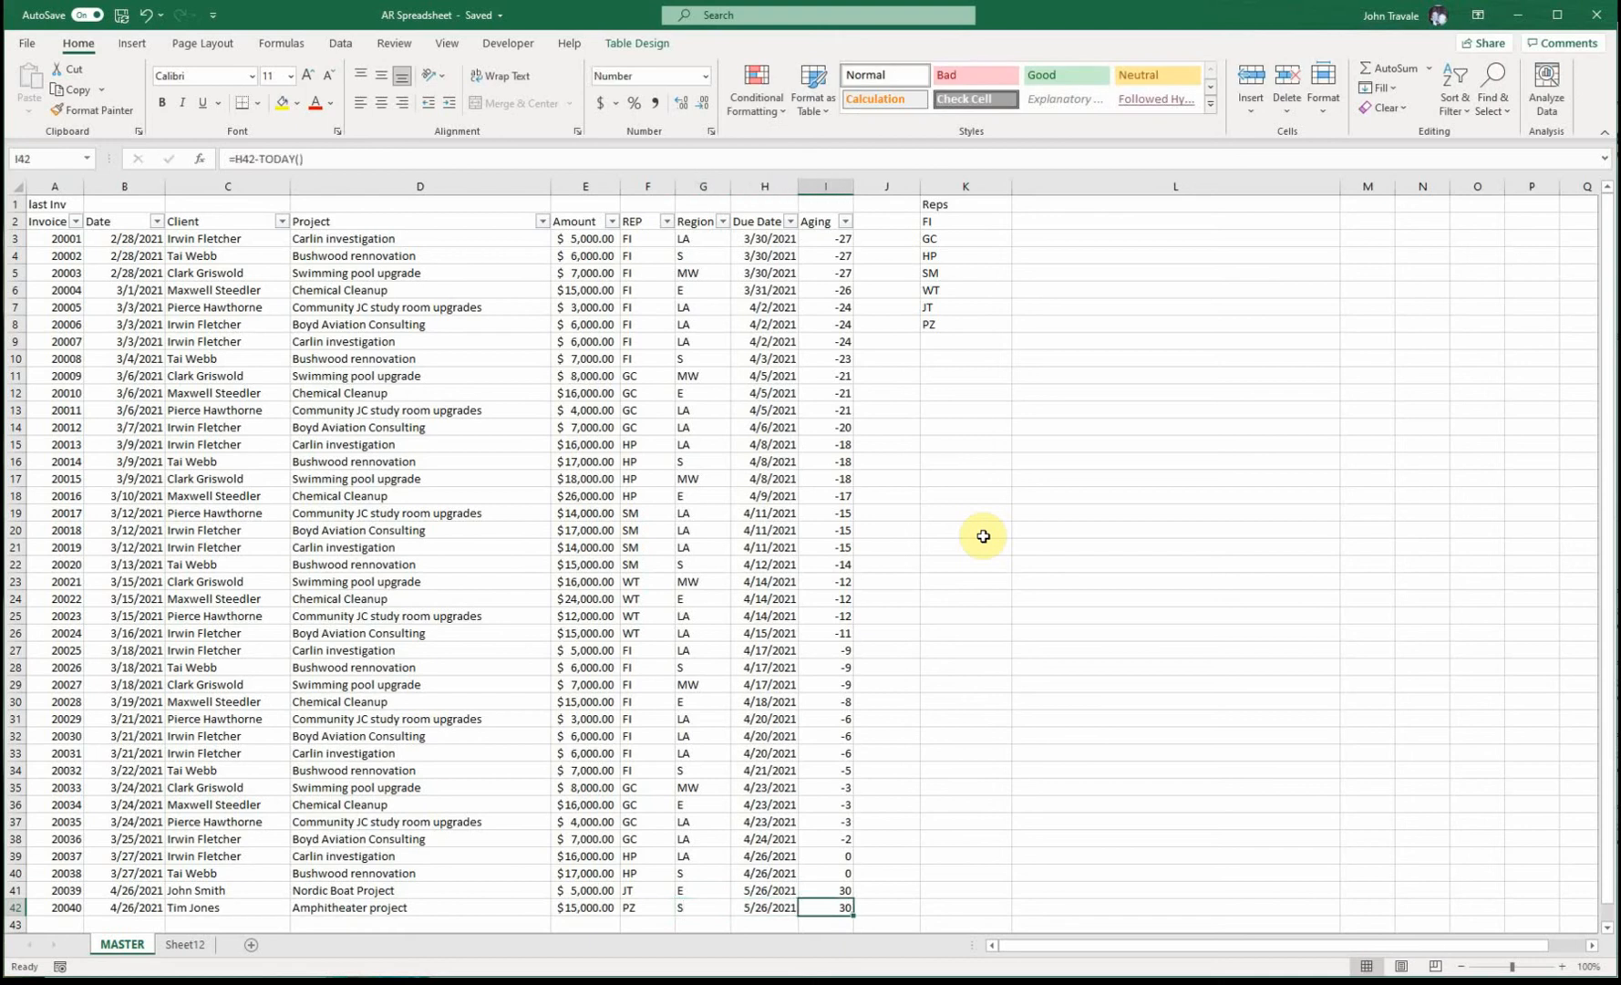
# Change the rep to FI for the Nordic Boat Project and to HP for the Amphitheater project.
pyautogui.press('Left')
pyautogui.press('Left')
pyautogui.press('Left')
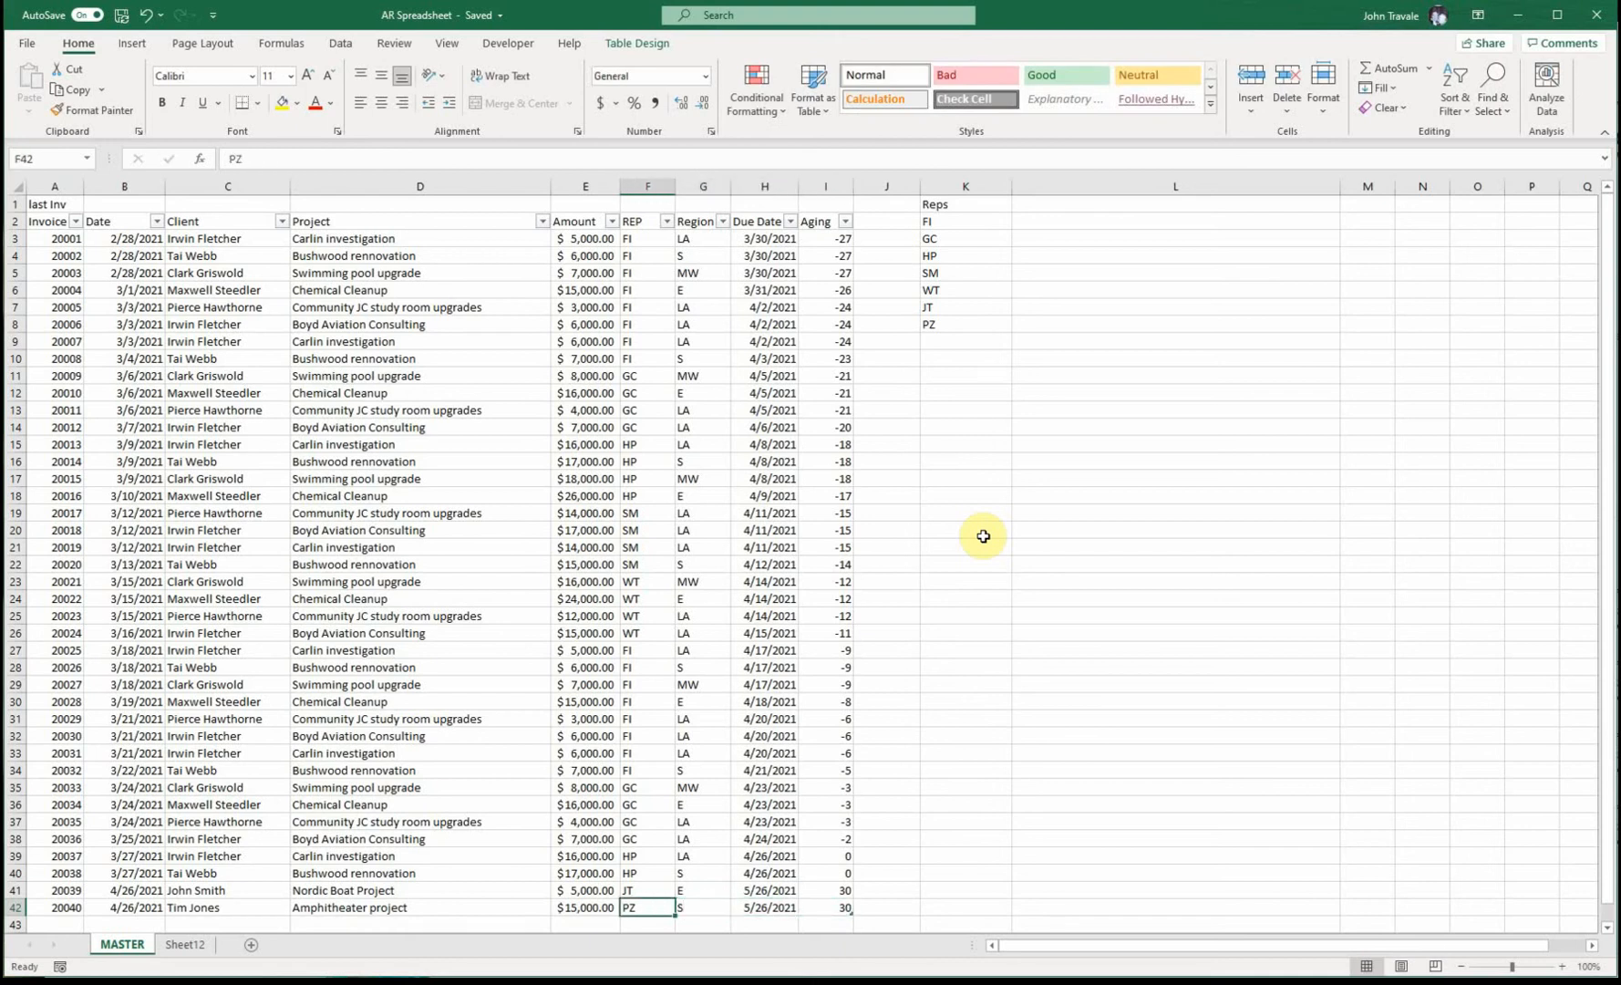
pyautogui.press('Up')
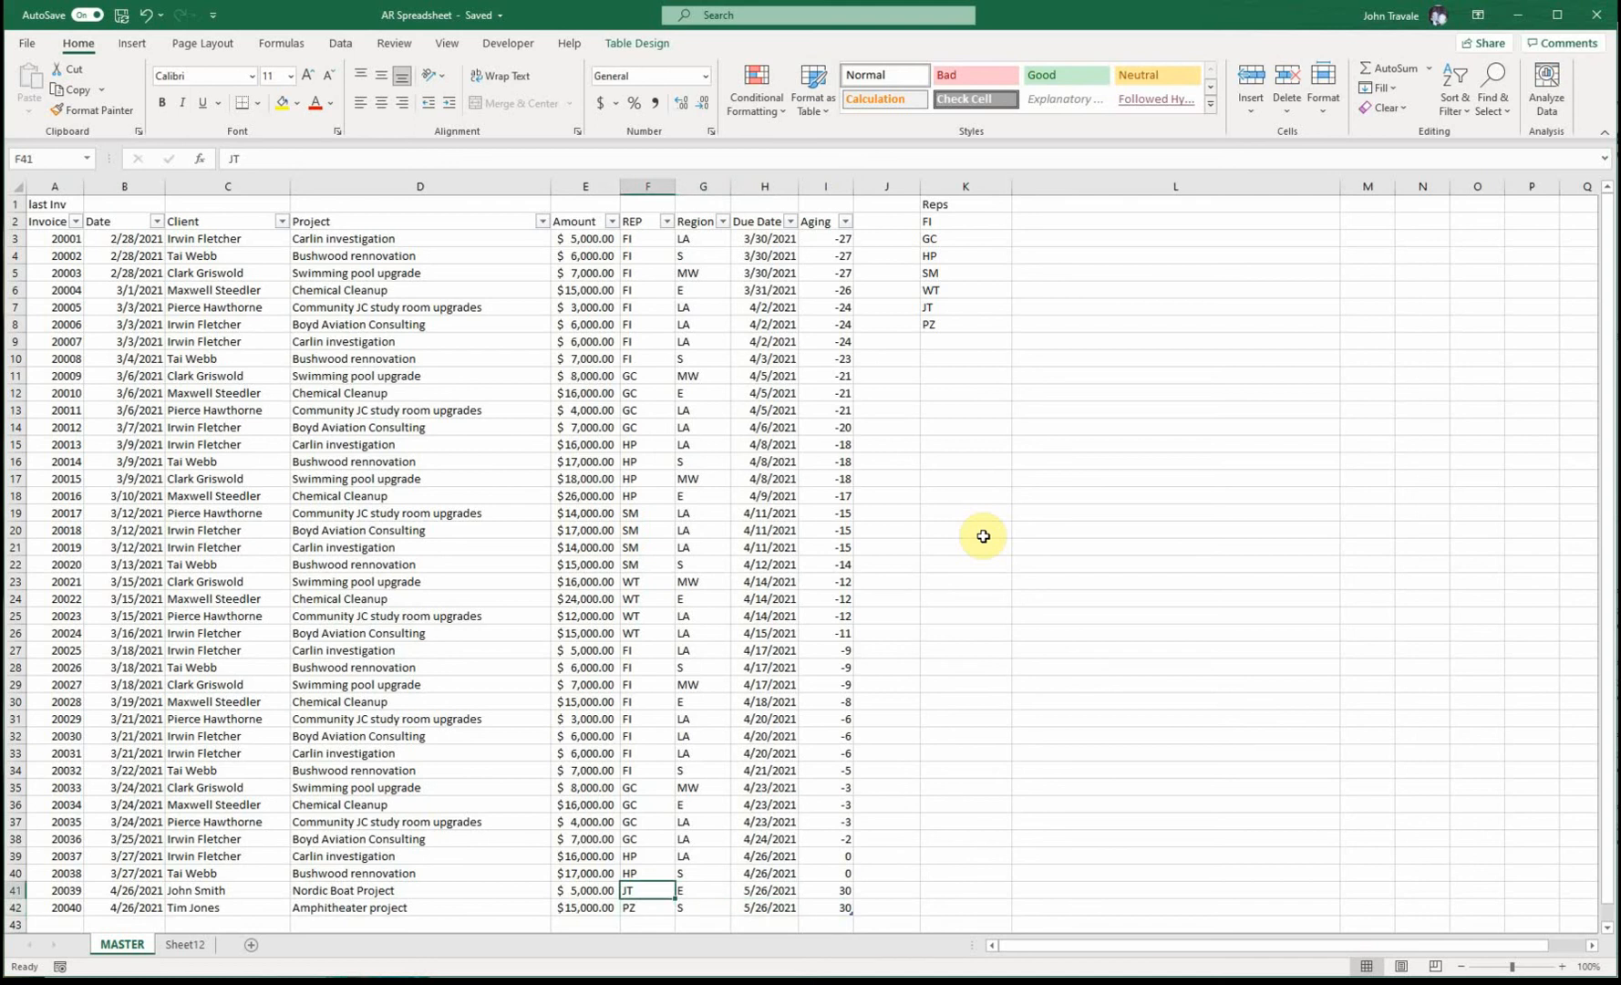
pyautogui.write('FI')
pyautogui.press('Return')
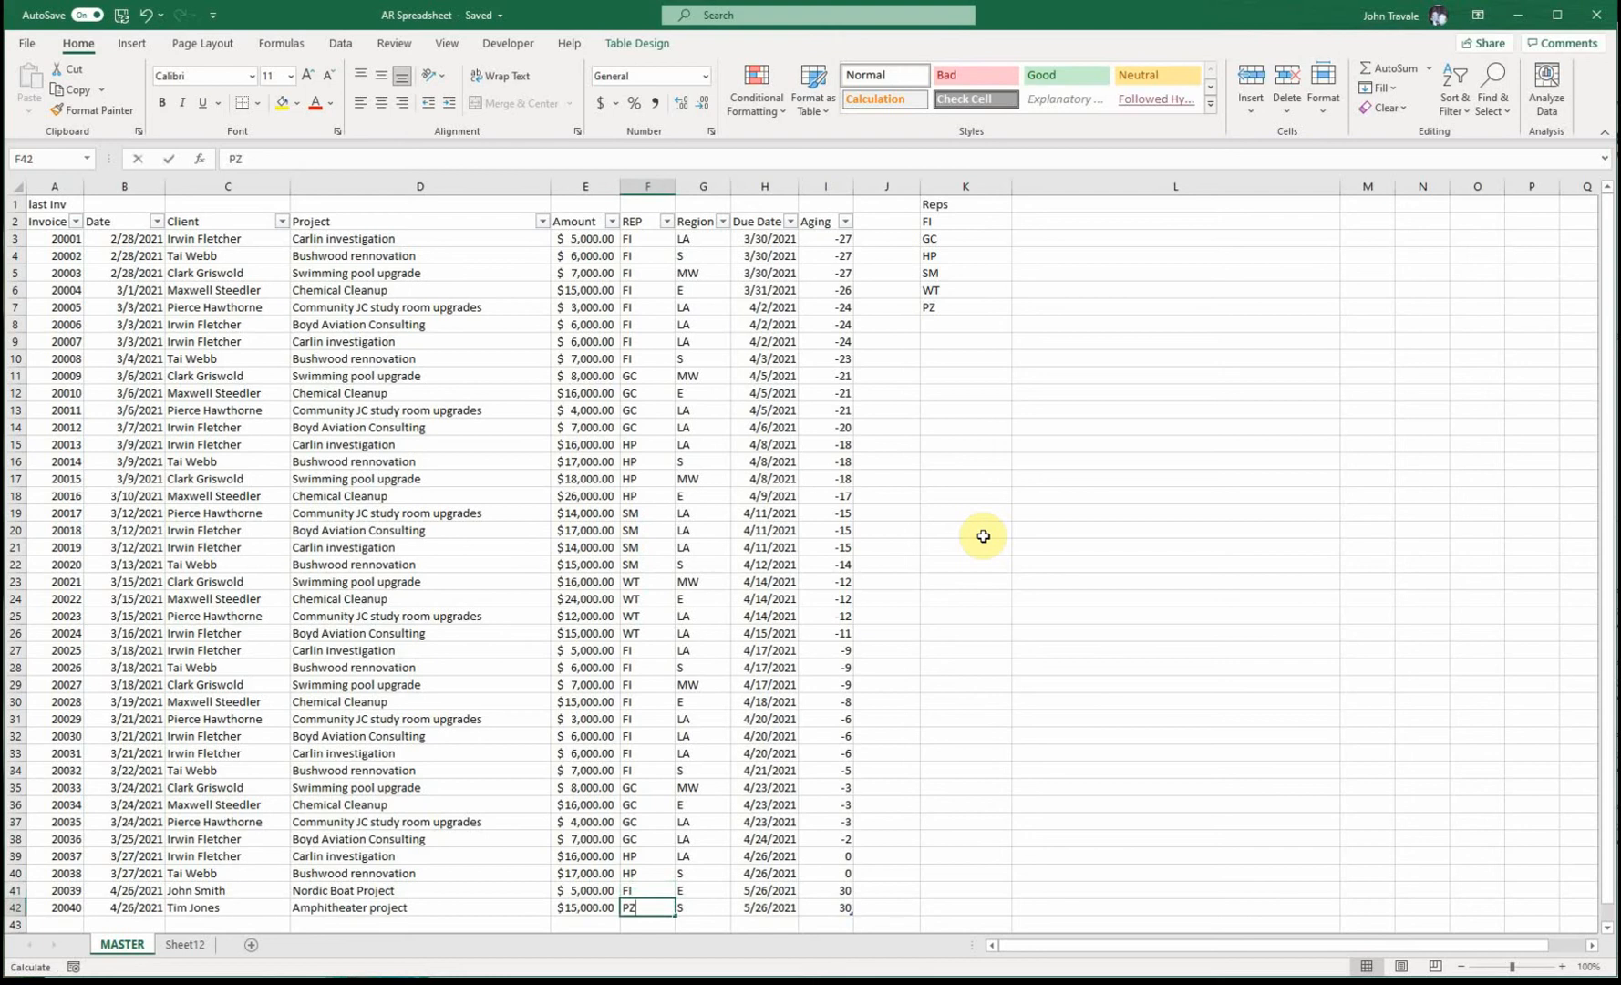
pyautogui.write('HP')
pyautogui.press('Return')
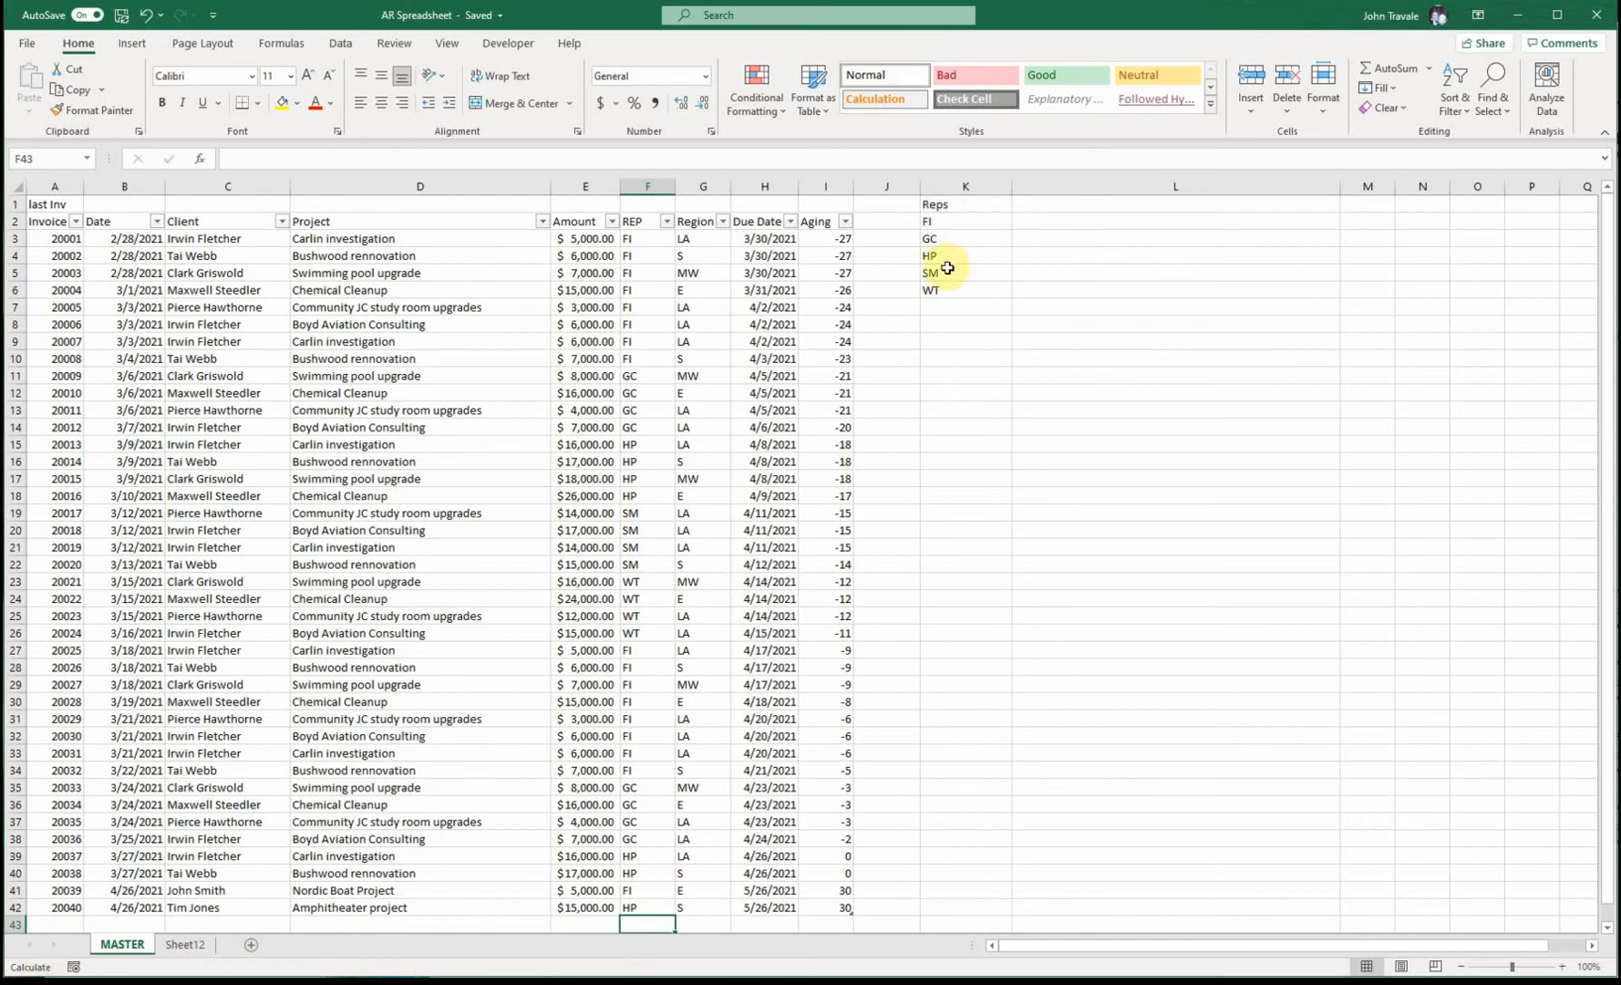
# Open Sheet12 and view the choices in the Rep drop-down list in cell B1.
pyautogui.click(184, 944)
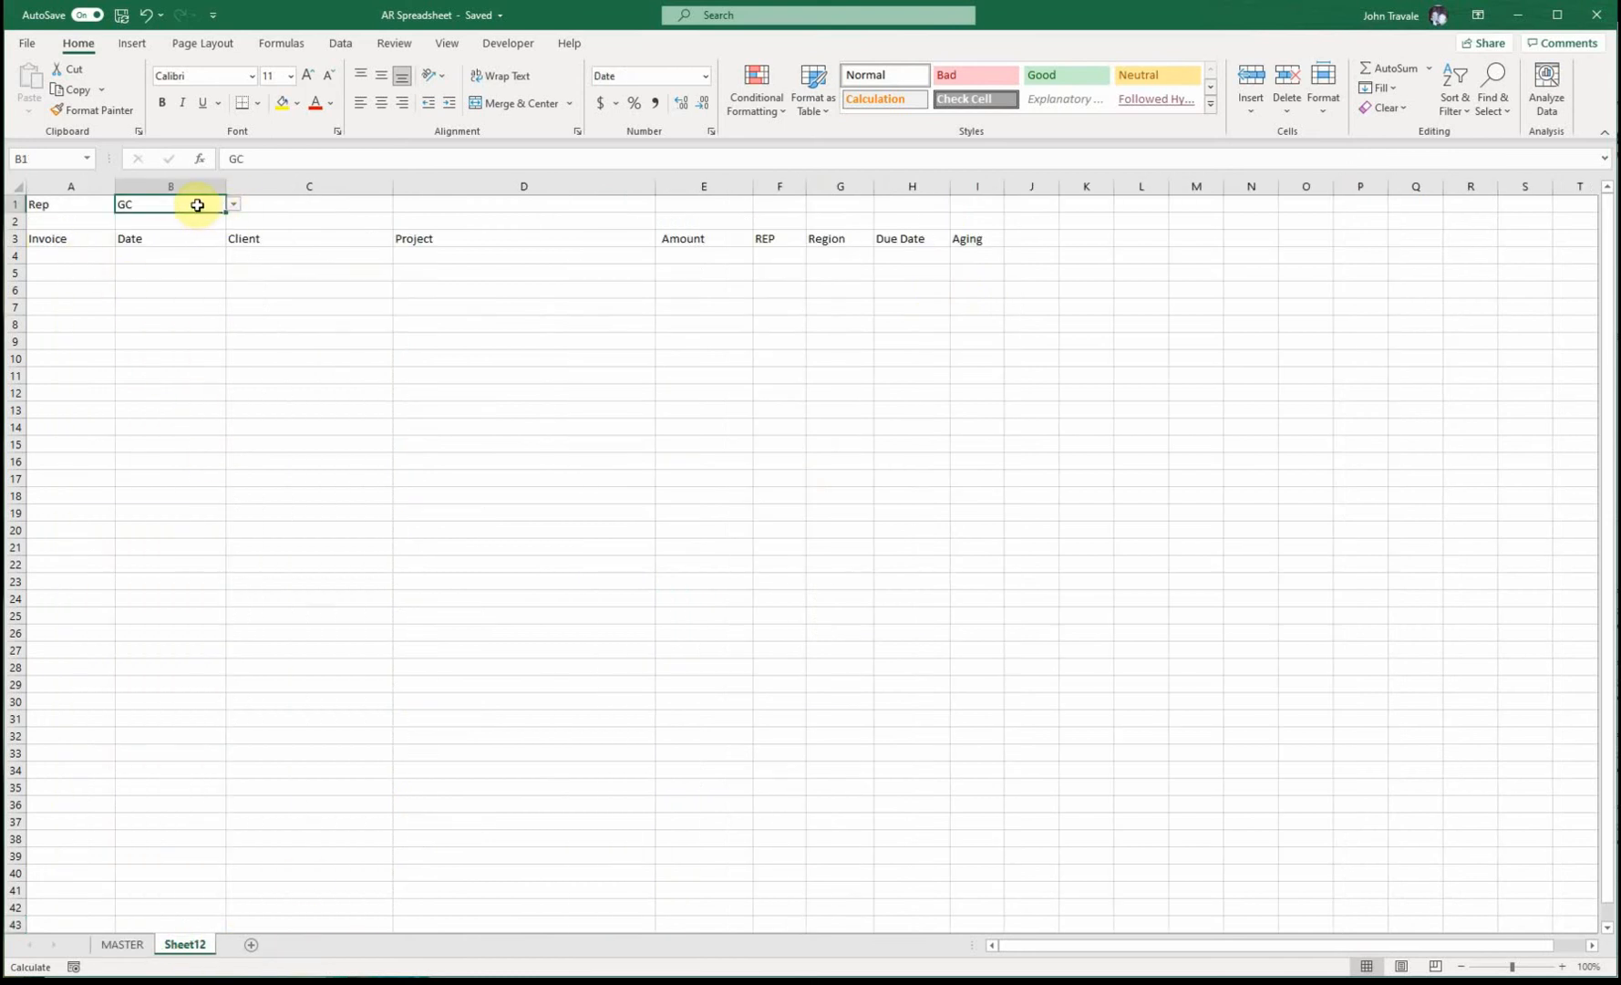
pyautogui.click(233, 206)
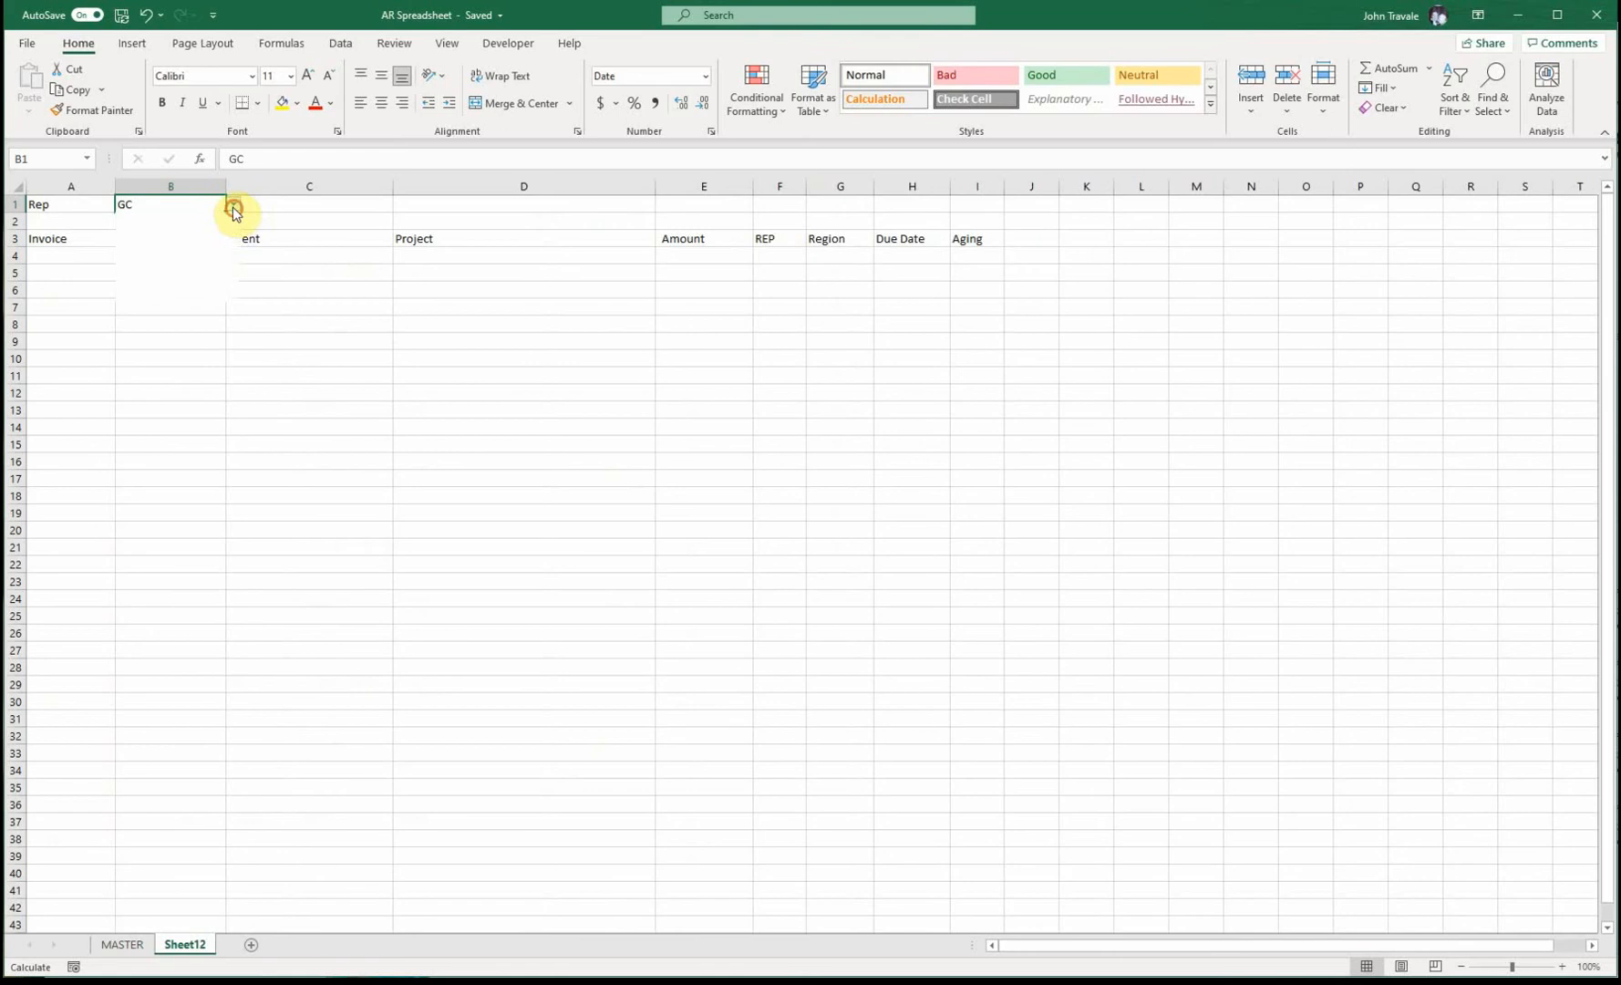
pyautogui.click(194, 201)
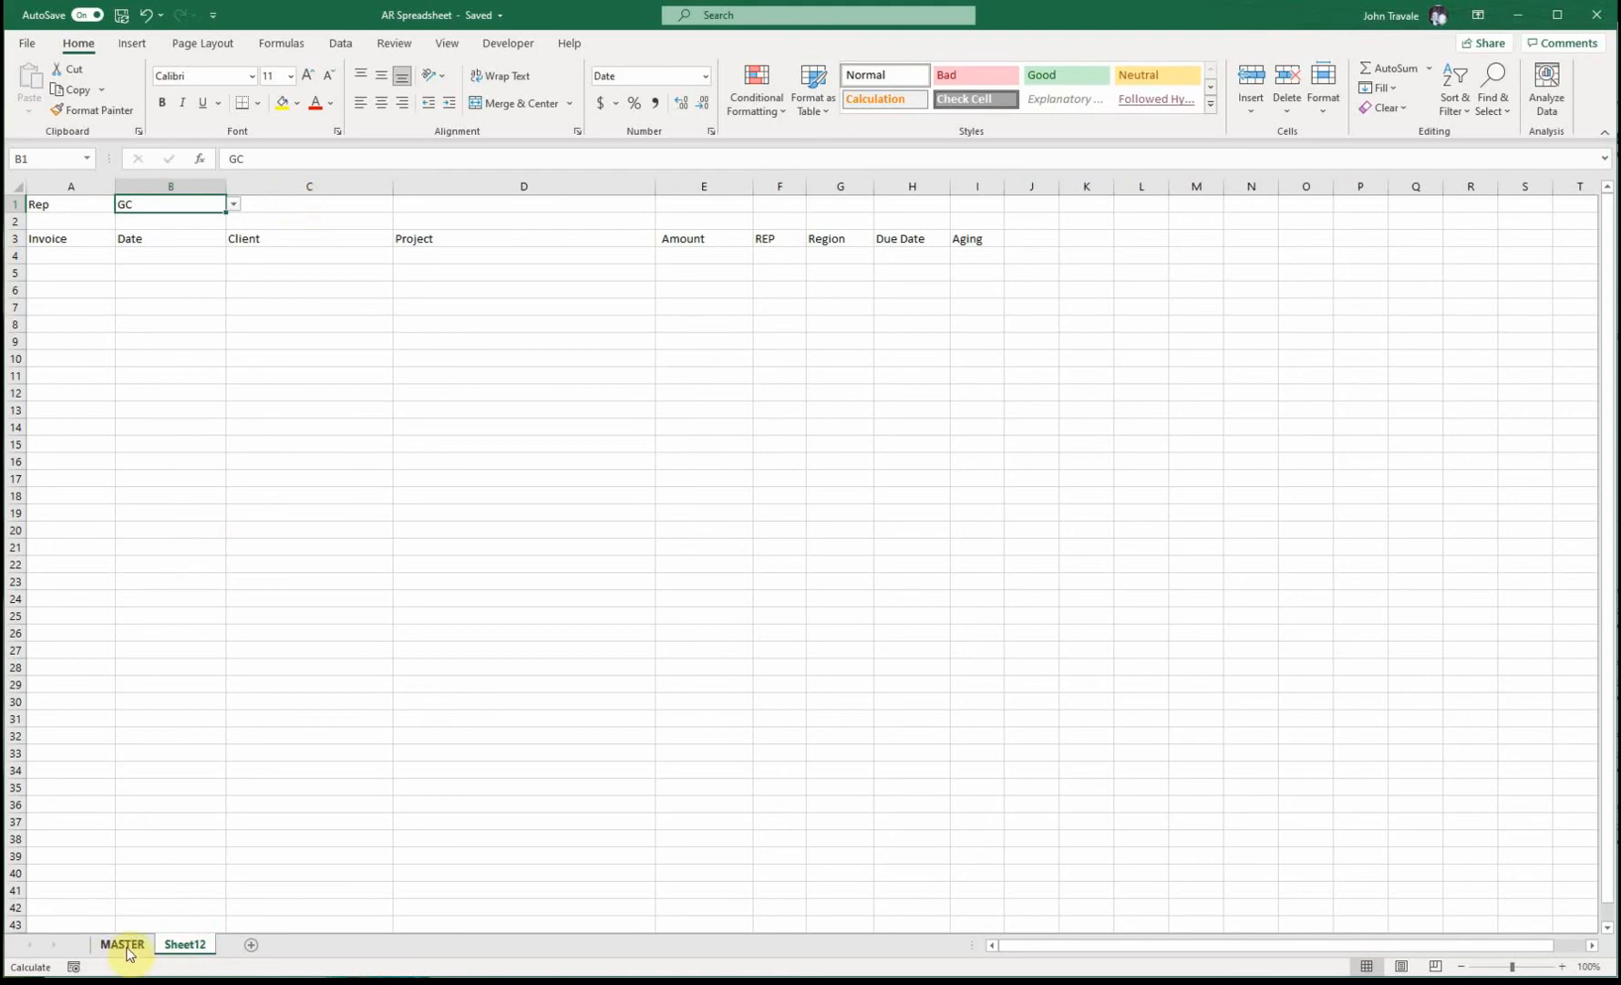
# Begin a FILTER formula in cell A4 of Sheet12, directly under the Invoice header.
pyautogui.click(60, 256)
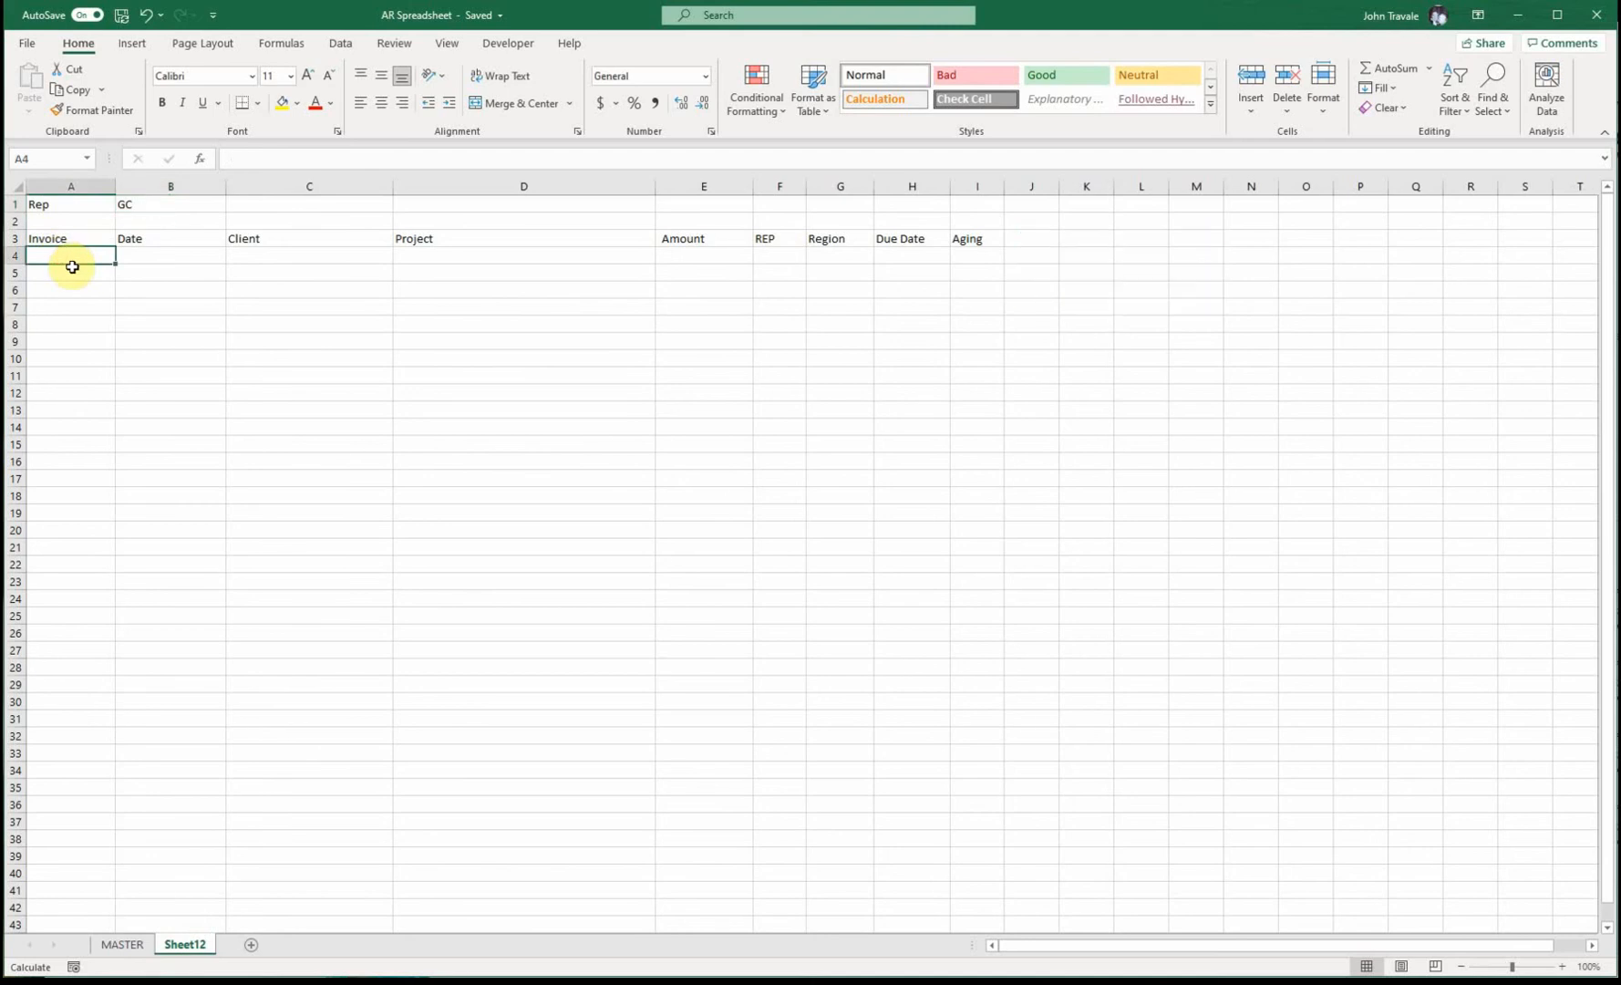
pyautogui.write('=flit')
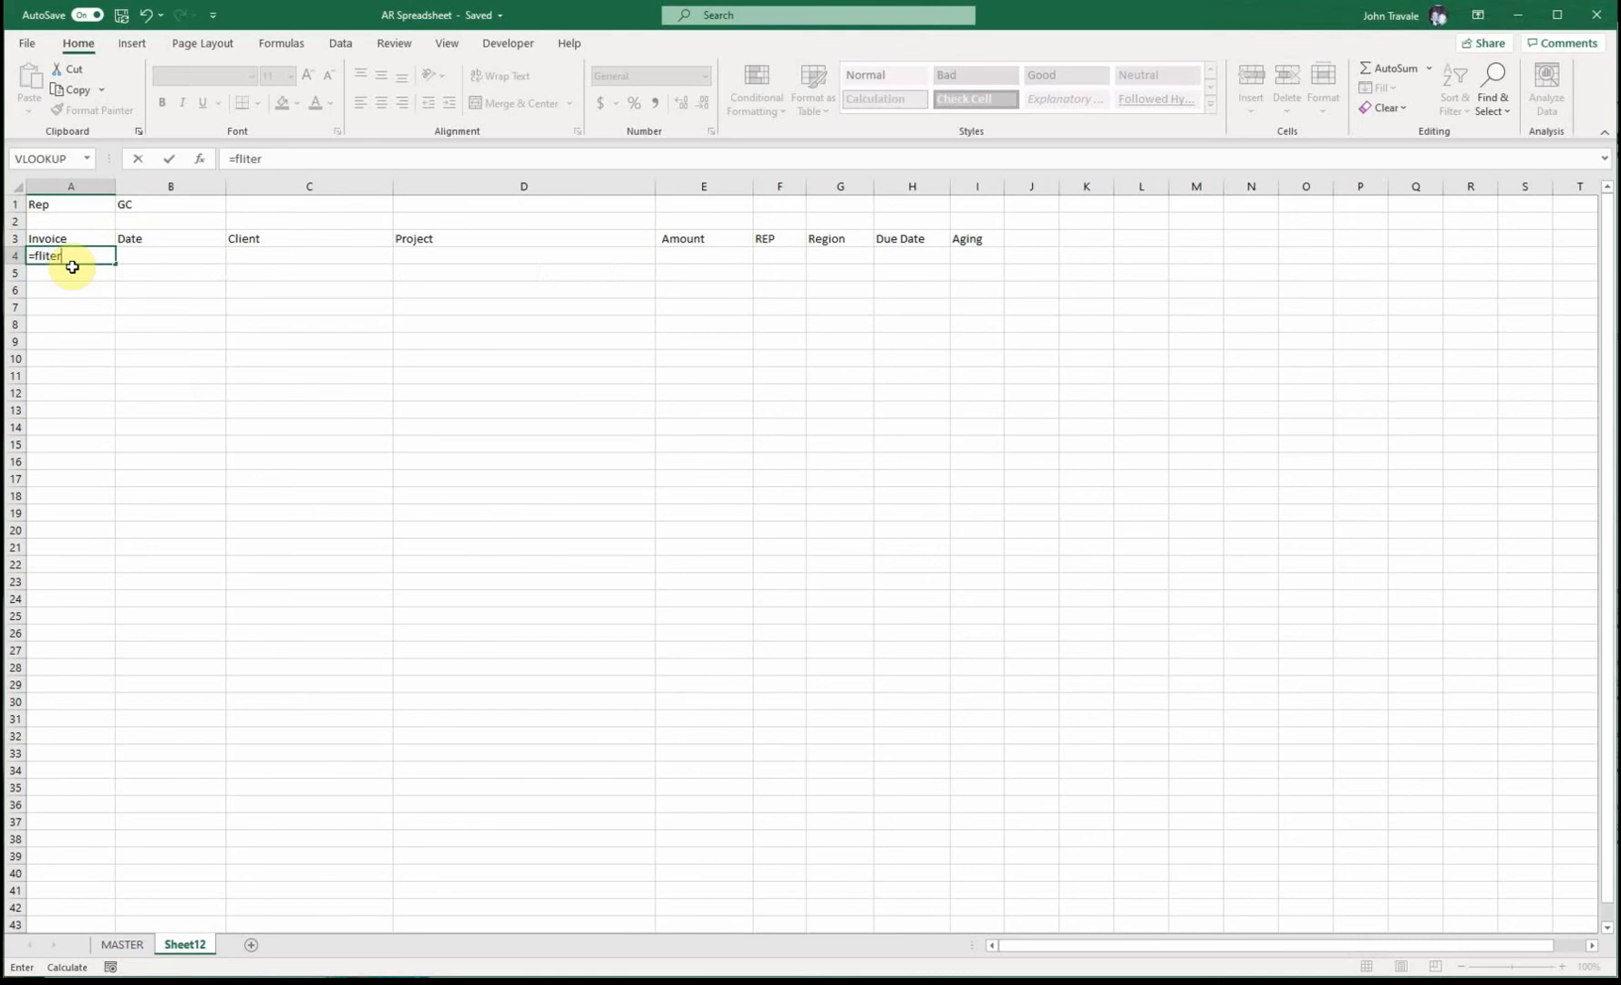
pyautogui.write('er')
pyautogui.press('BackSpace')
pyautogui.press('BackSpace')
pyautogui.press('BackSpace')
pyautogui.press('BackSpace')
pyautogui.press('BackSpace')
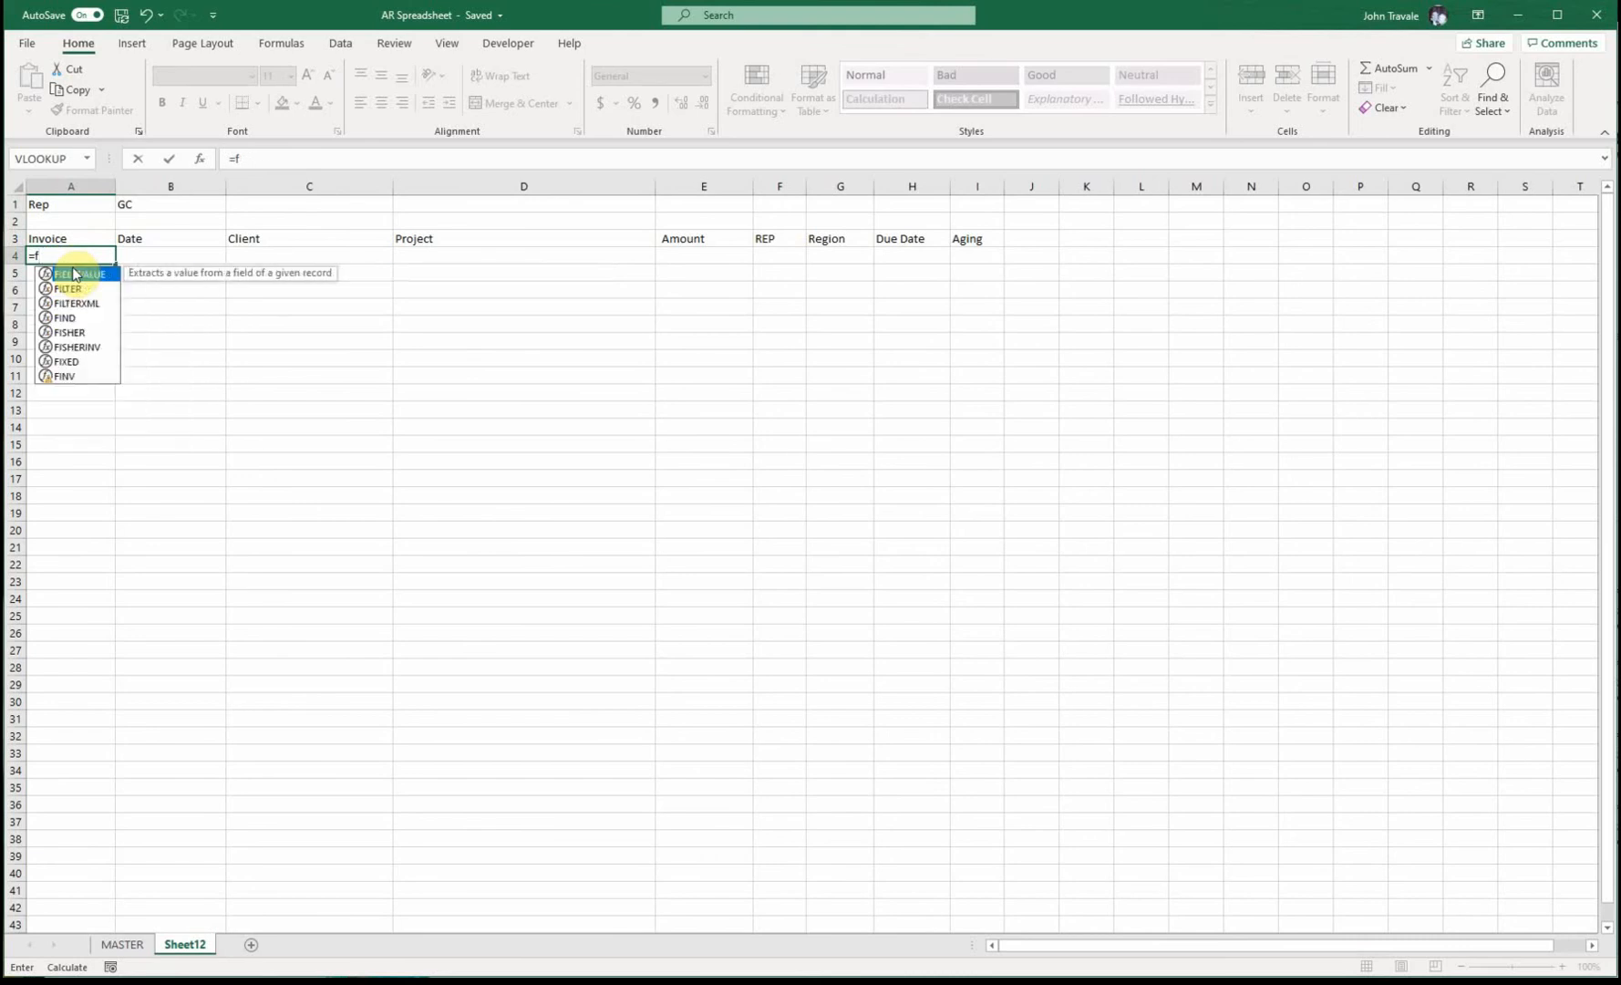
pyautogui.write('ilter')
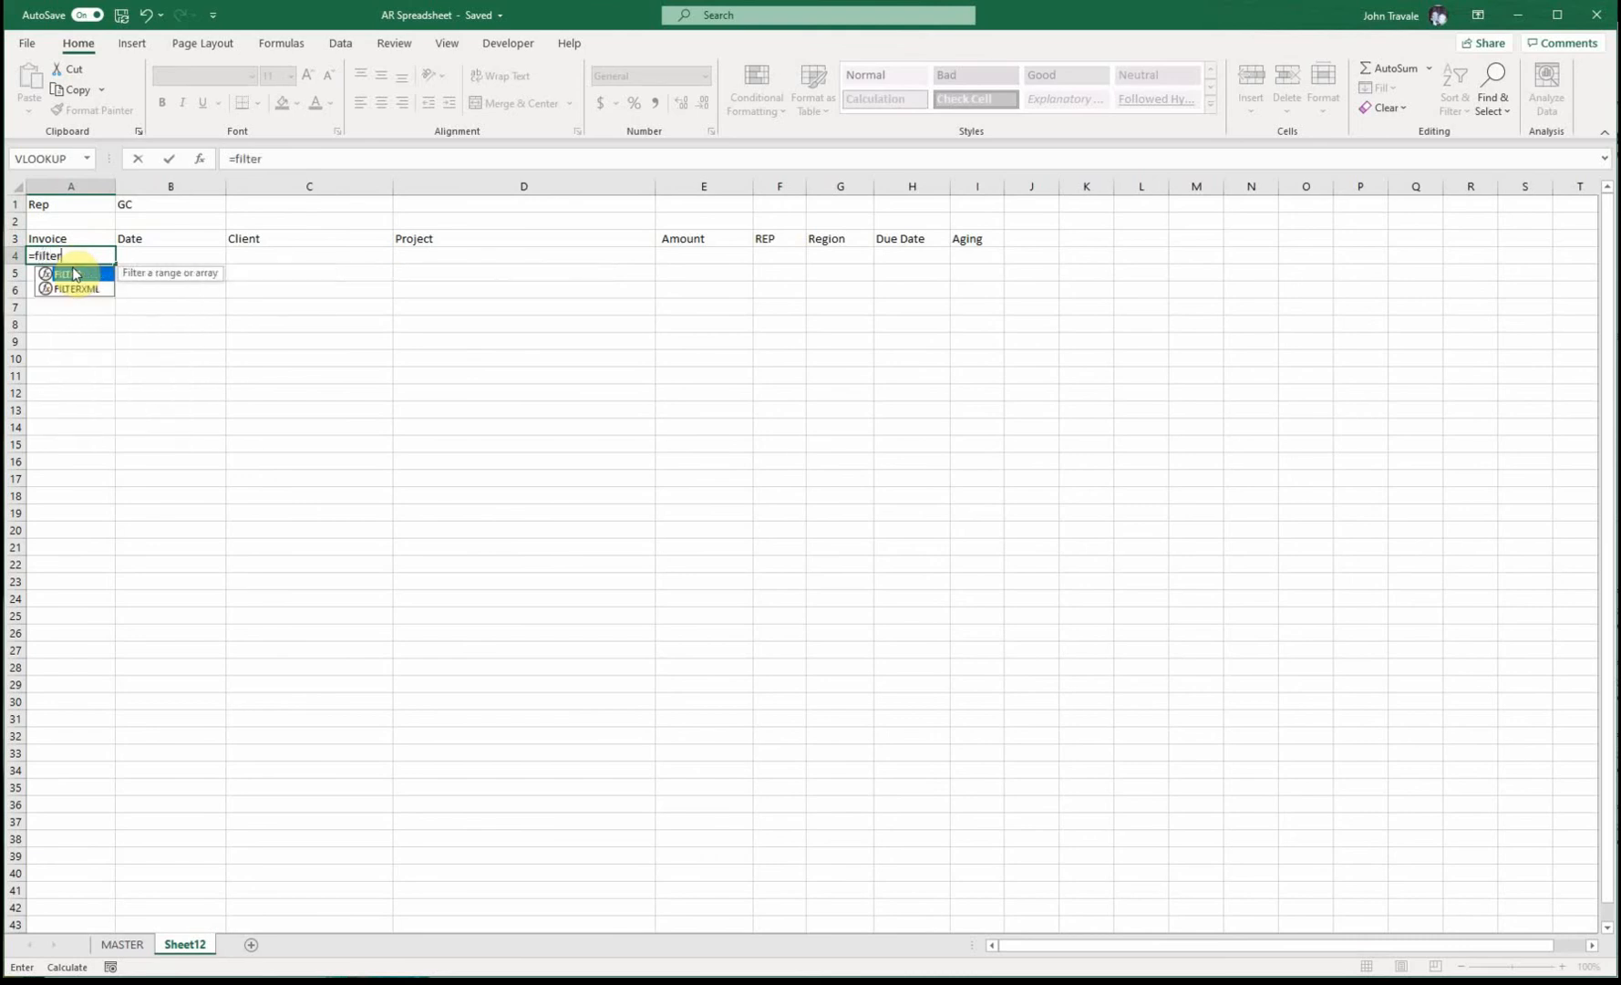
pyautogui.write('(')
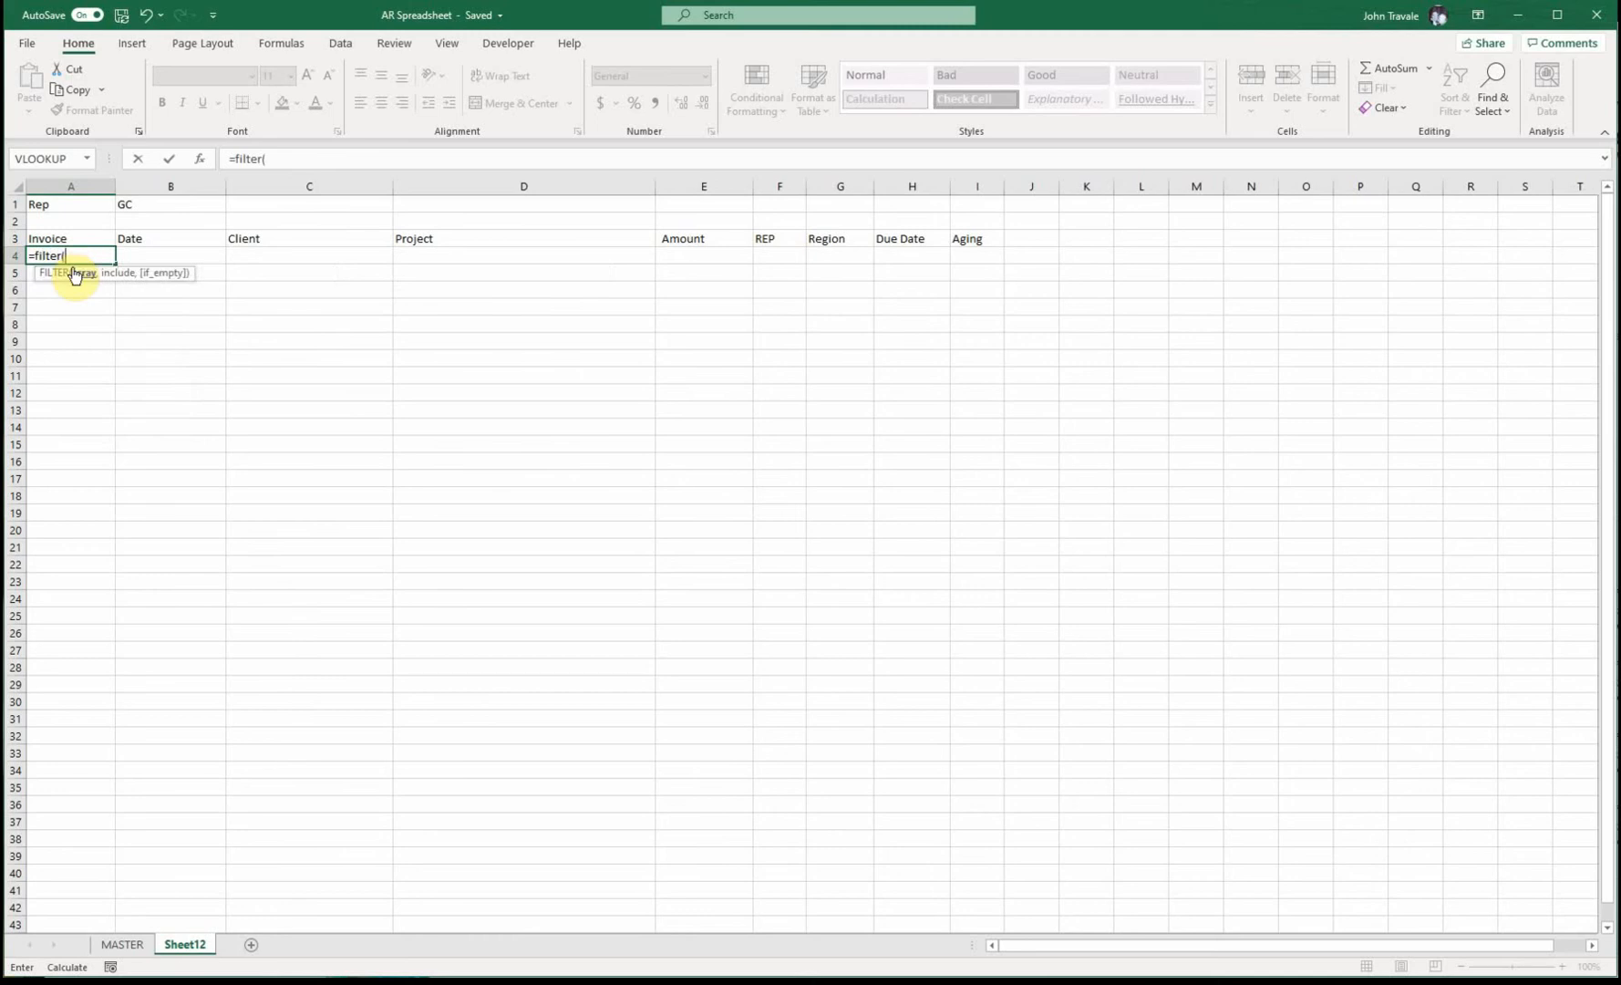
# Use the whole invoice table on the MASTER sheet, Table3, as the array of the FILTER formula.
pyautogui.click(122, 945)
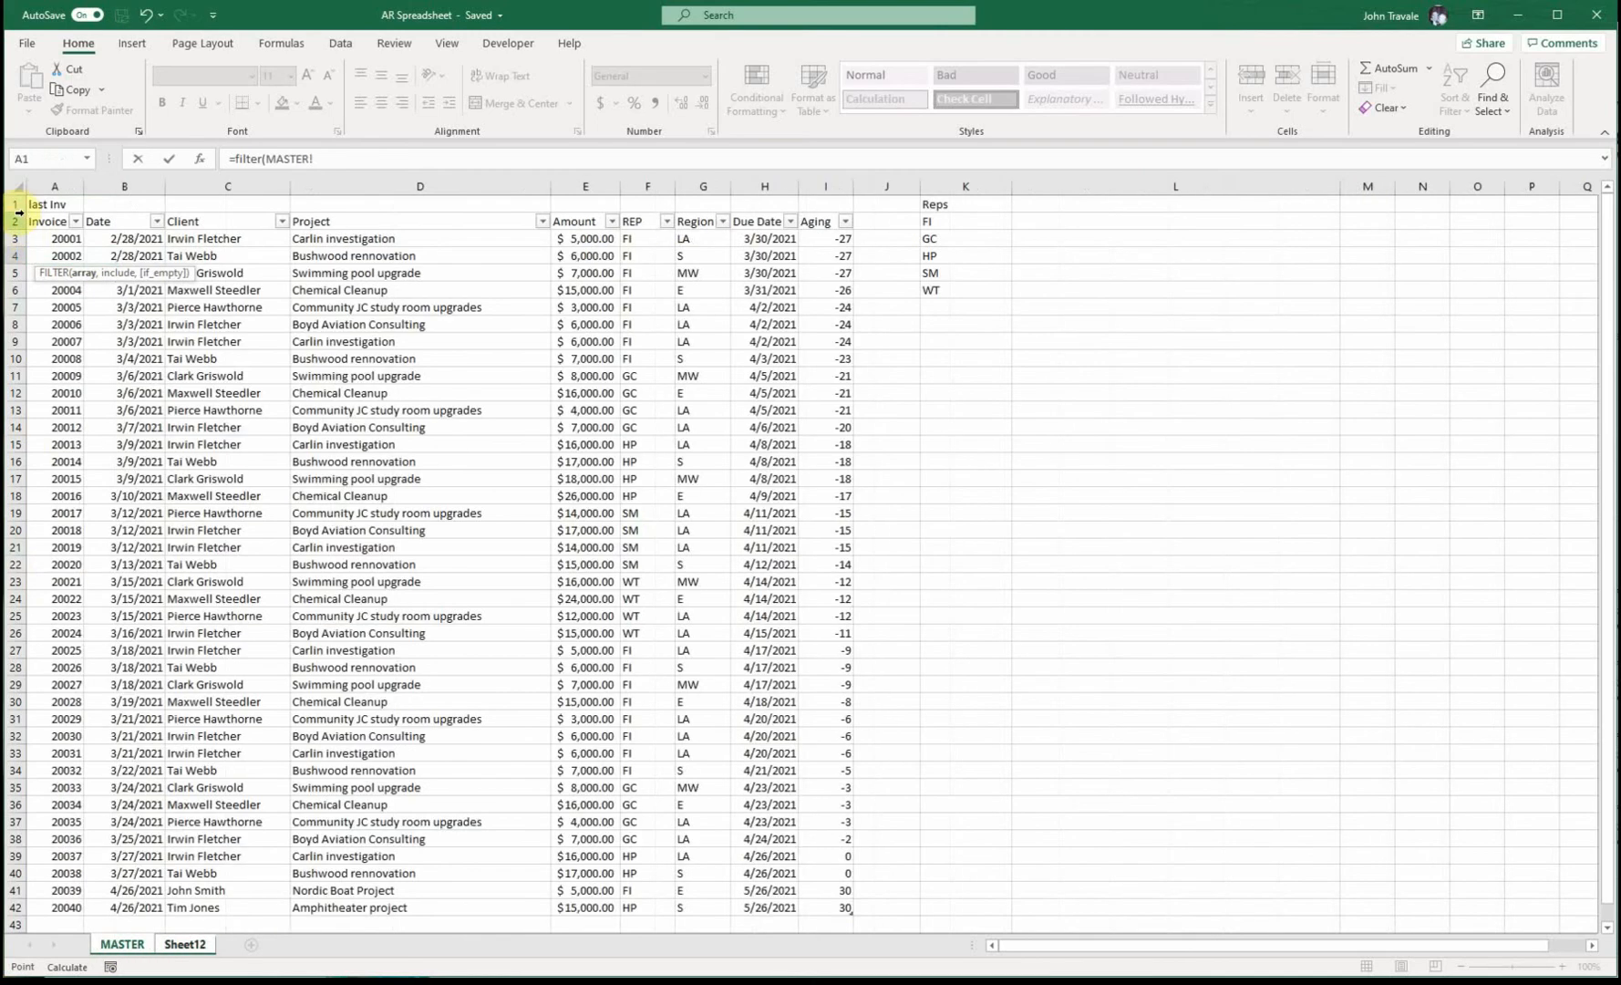
pyautogui.click(20, 207)
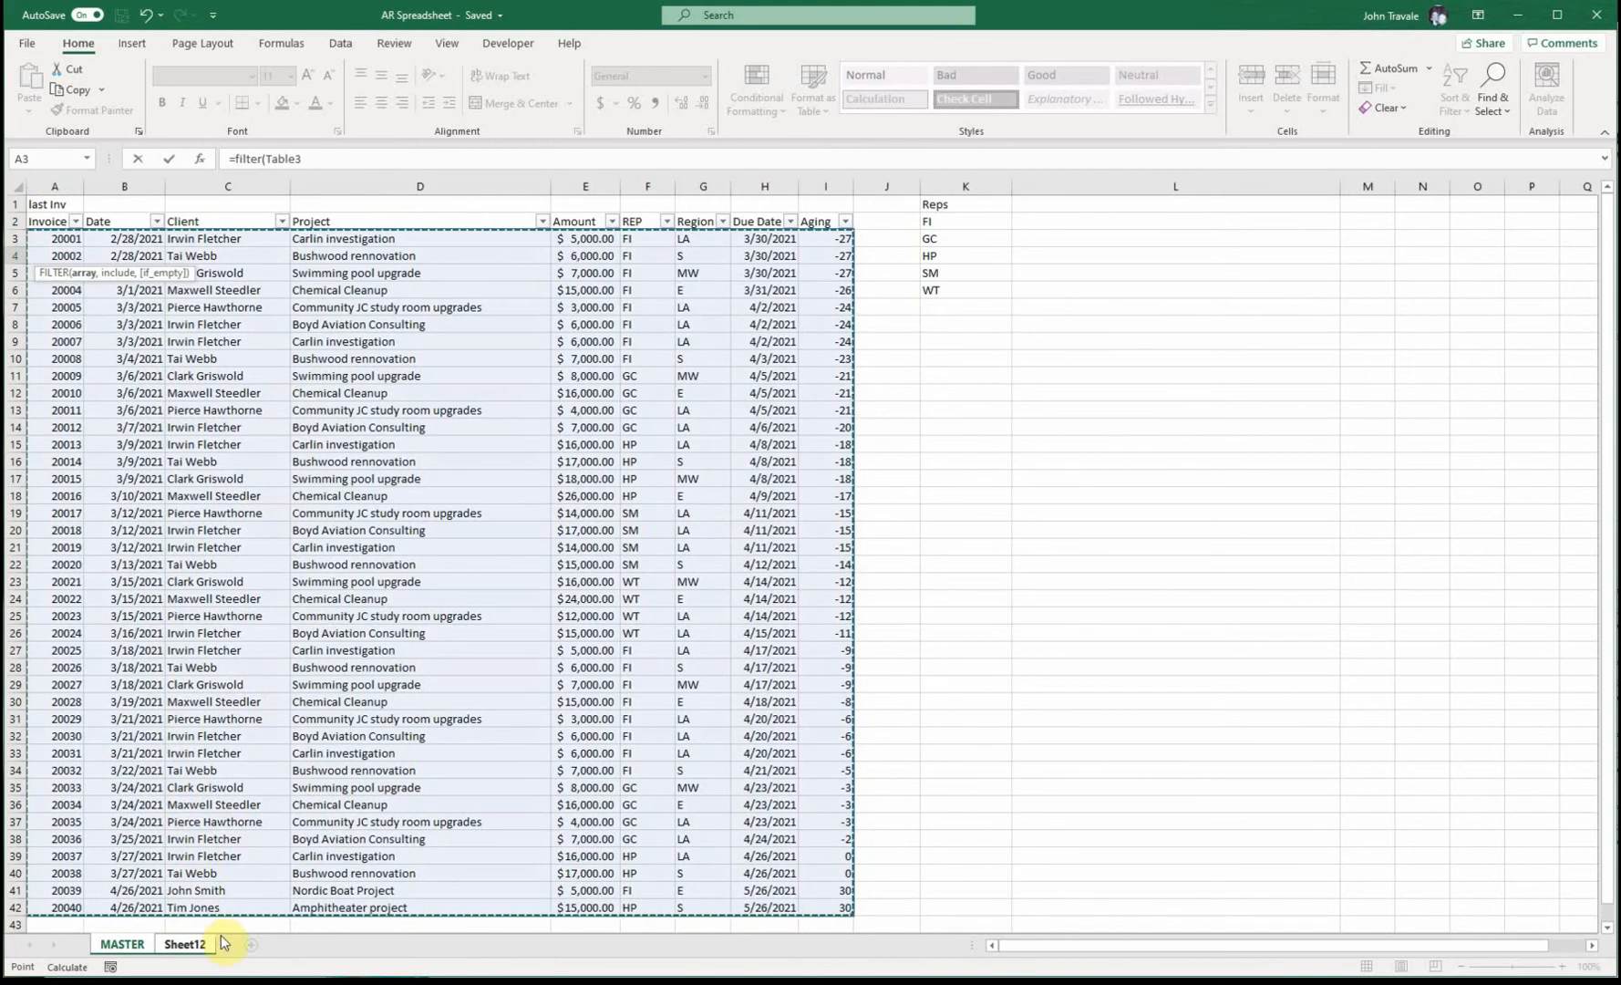
pyautogui.click(187, 943)
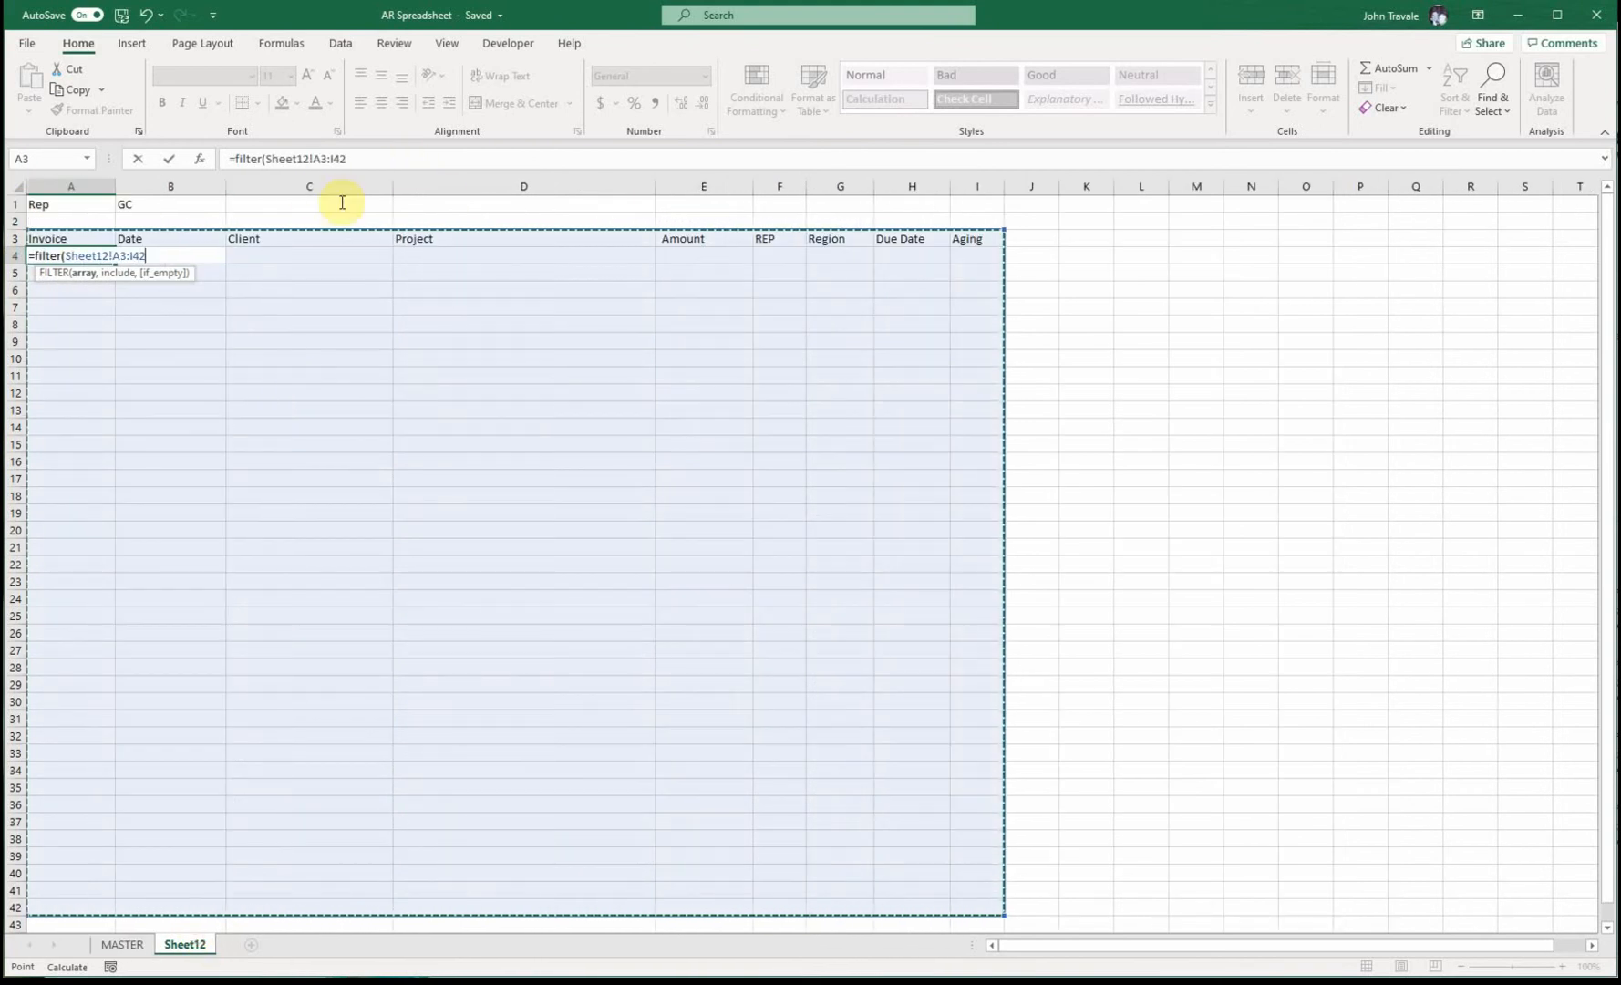
pyautogui.click(122, 943)
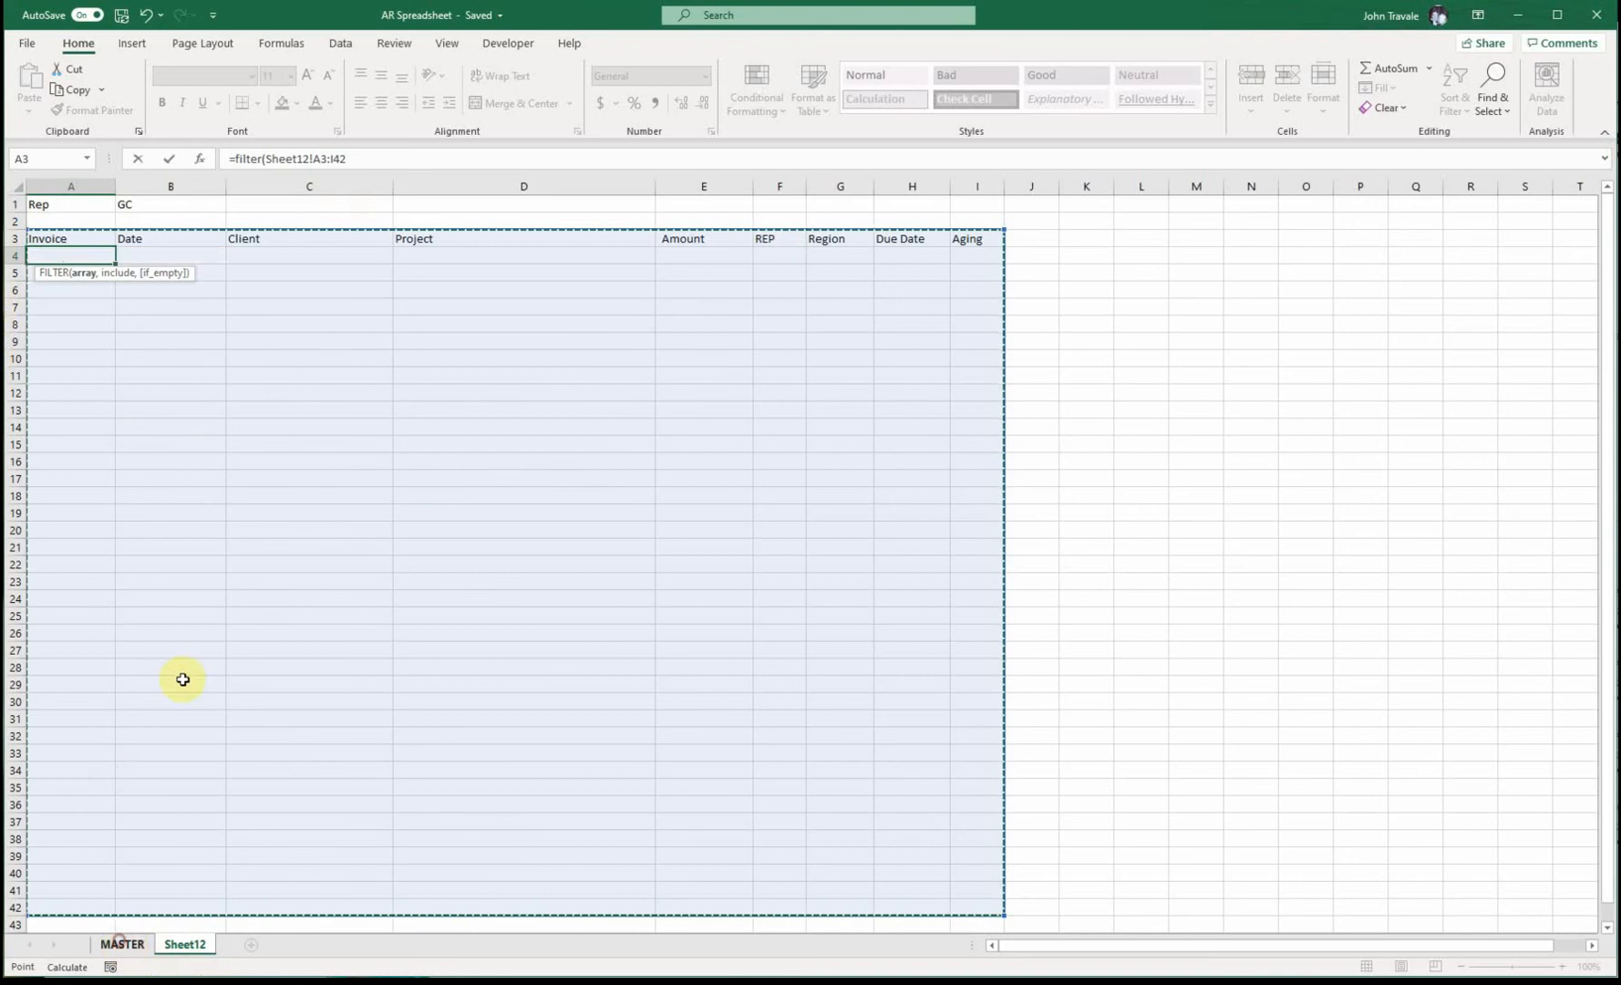
pyautogui.click(307, 163)
pyautogui.write(',')
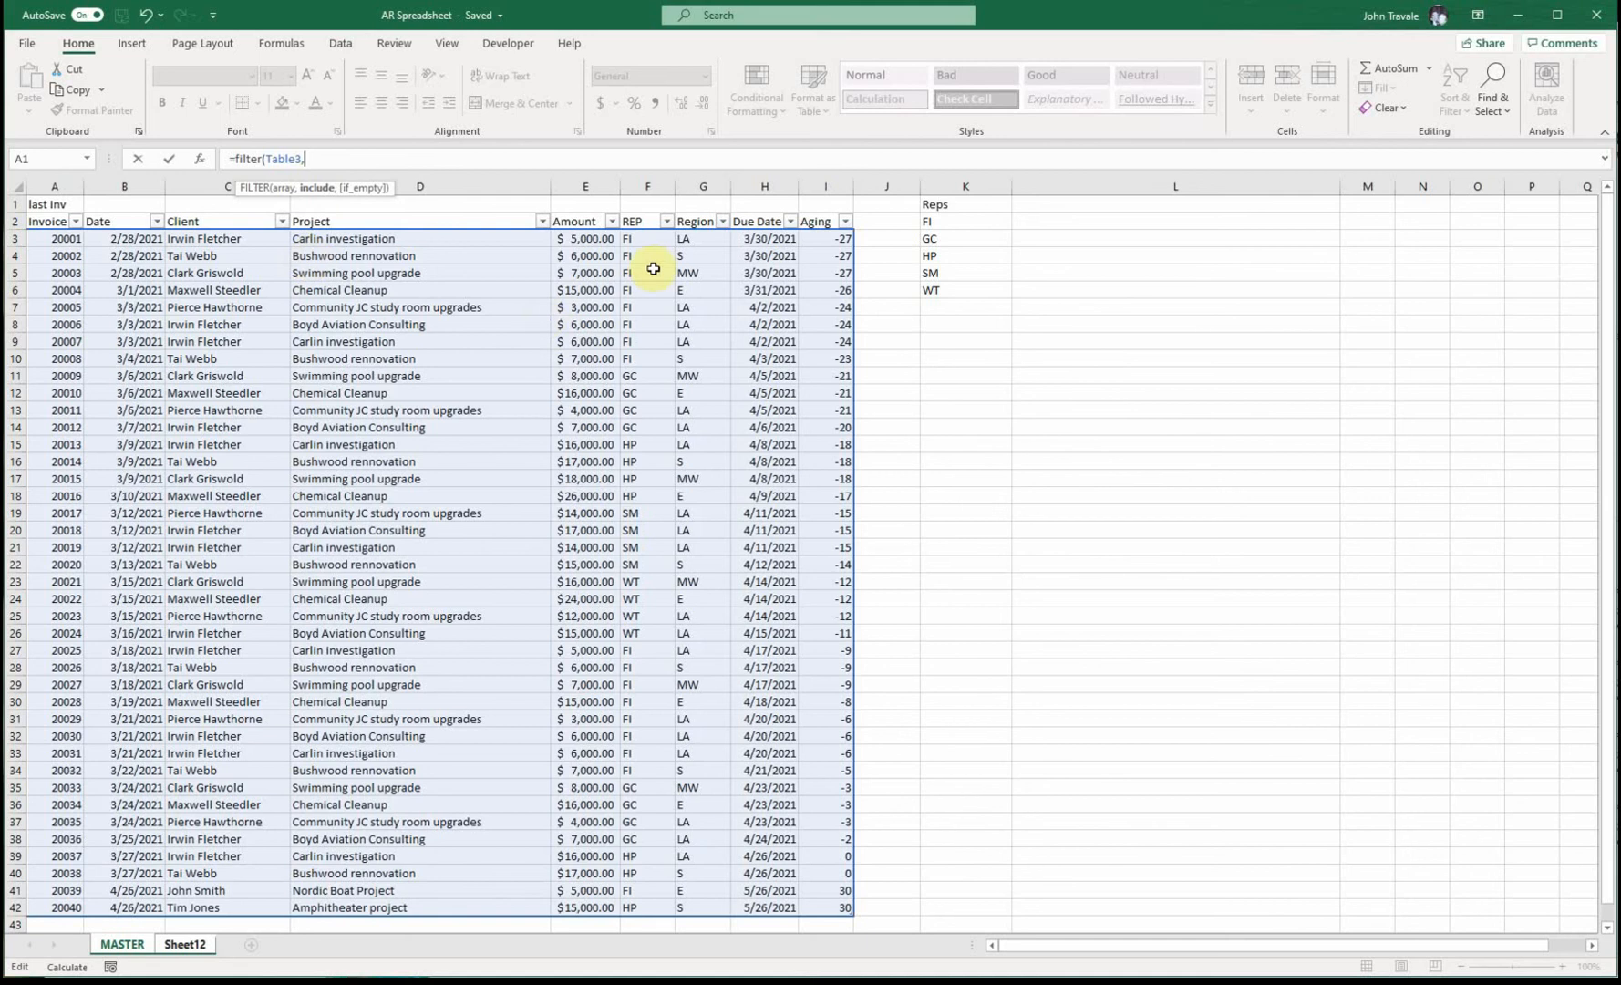
# Set the FILTER condition to Table3[REP]=Sheet12!B1 and complete the formula.
pyautogui.moveTo(642, 242); pyautogui.dragTo(648, 901)
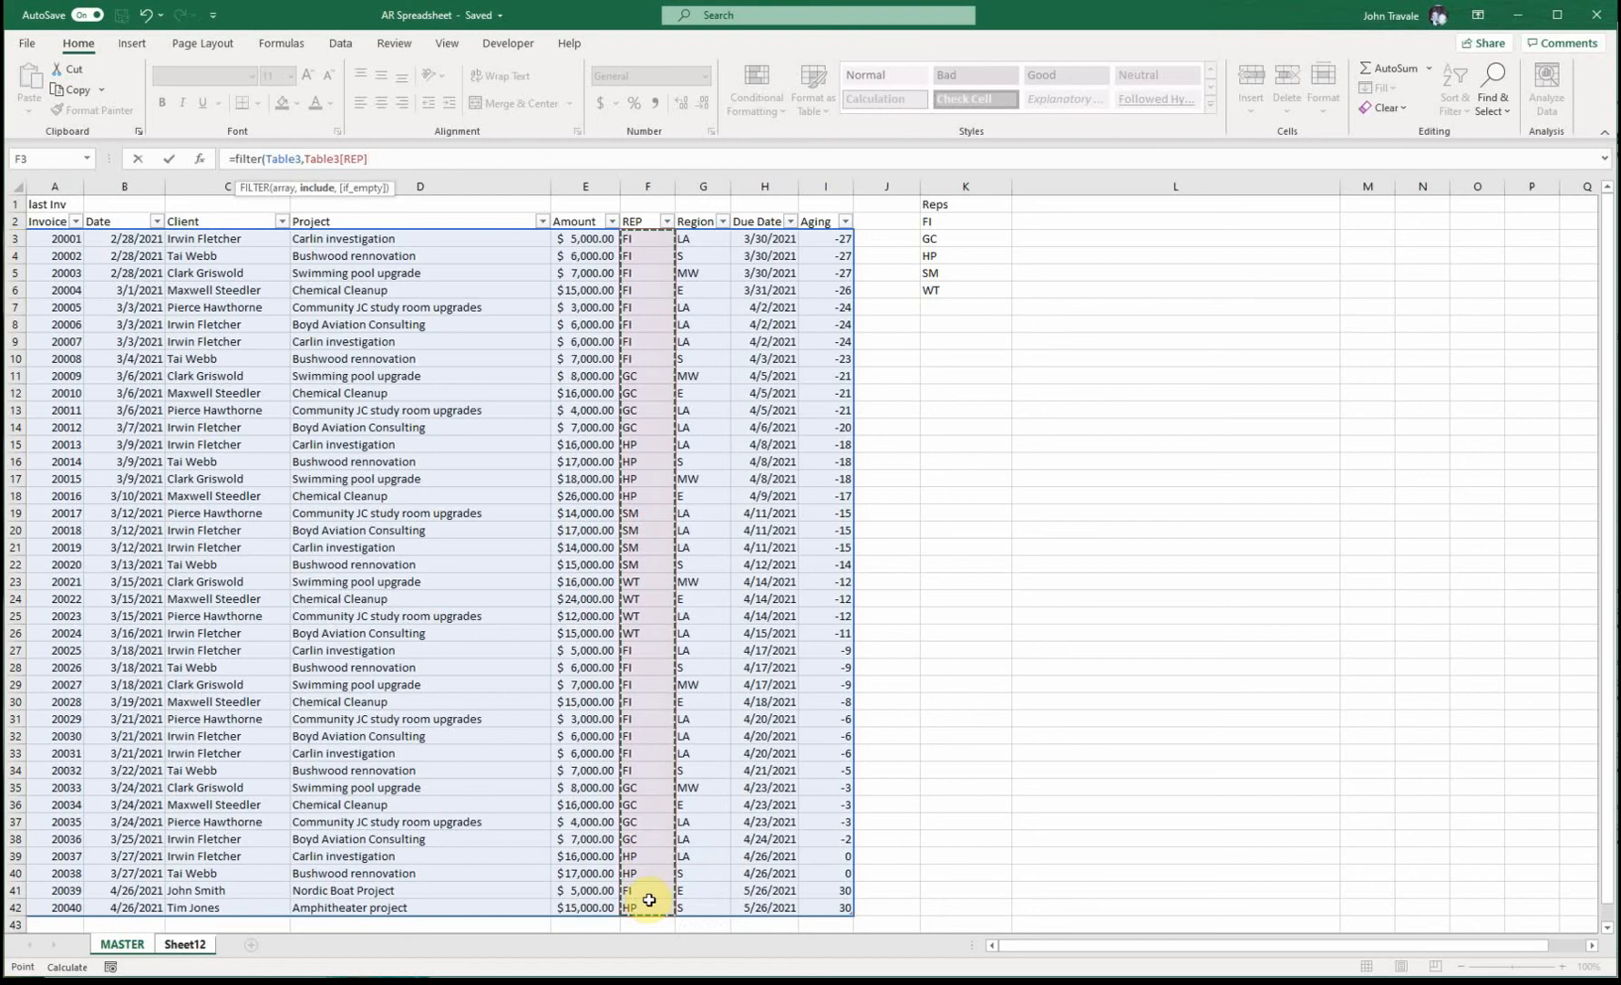
pyautogui.write('=')
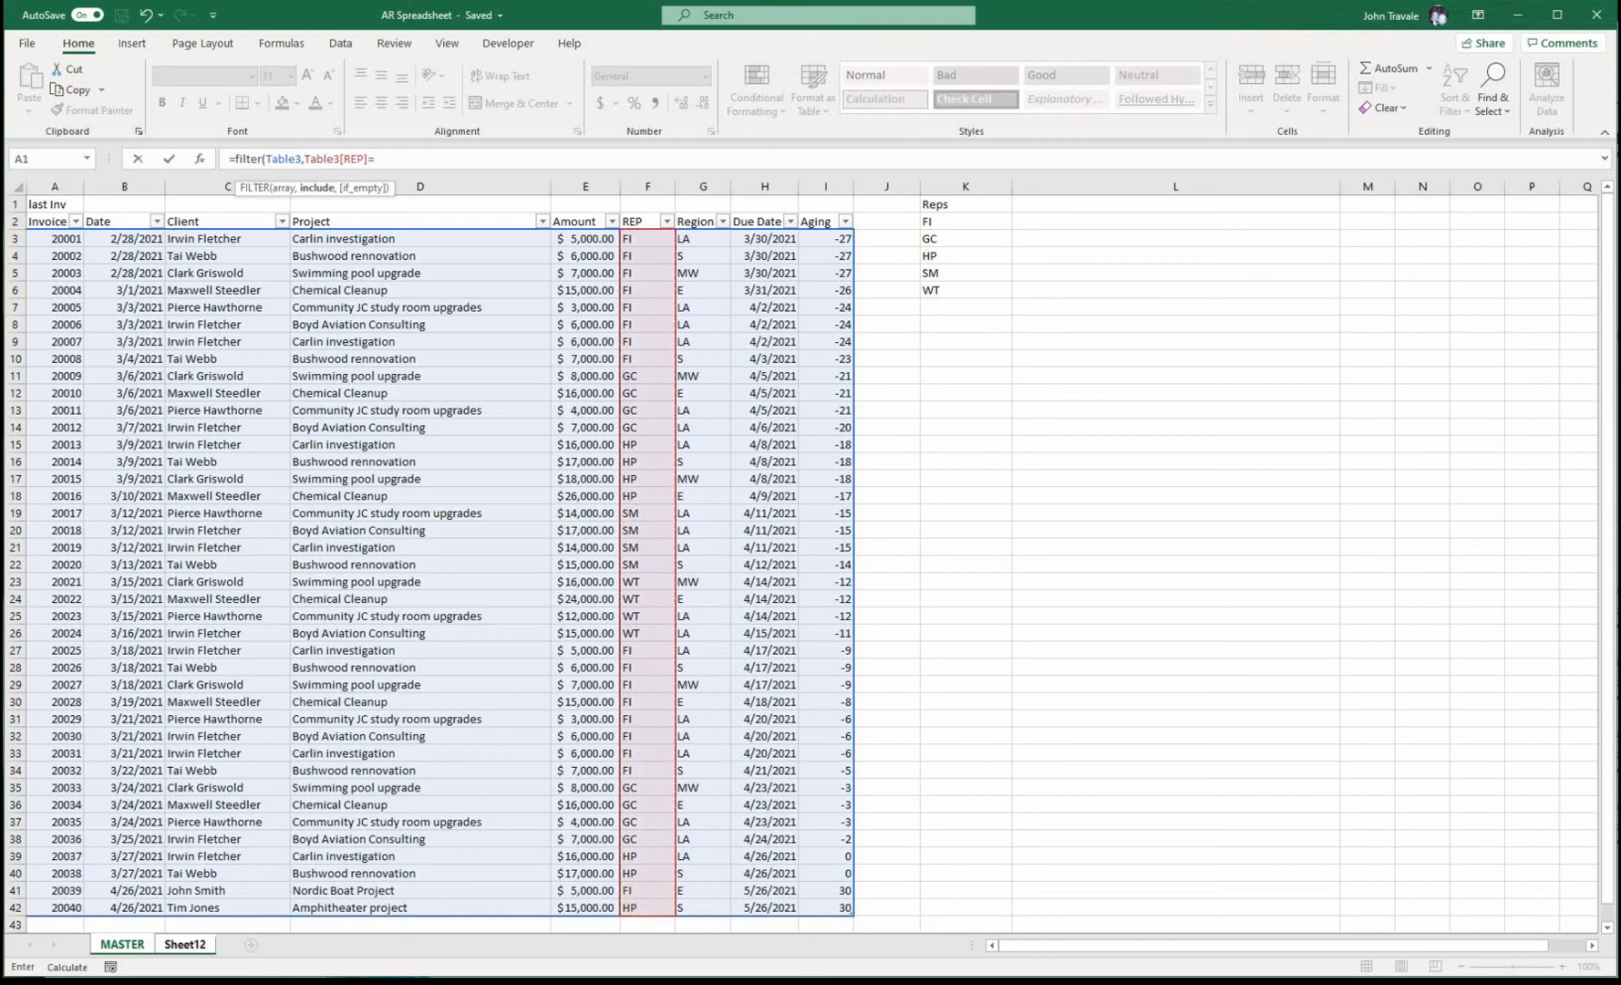
pyautogui.click(188, 945)
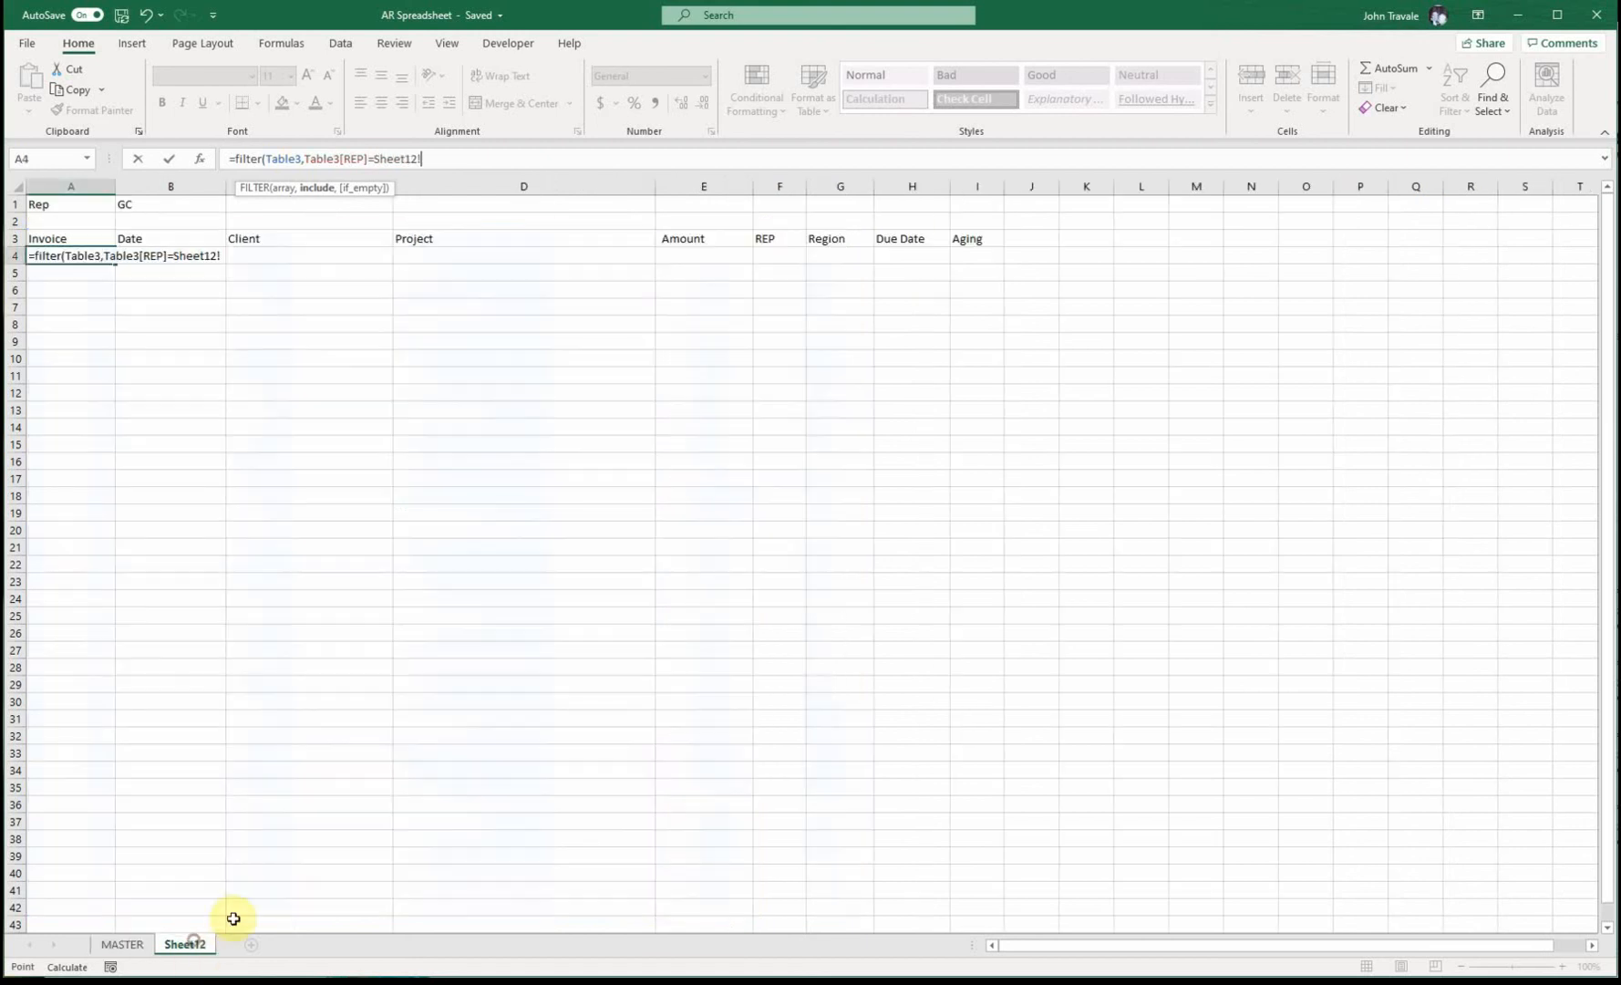
pyautogui.click(139, 206)
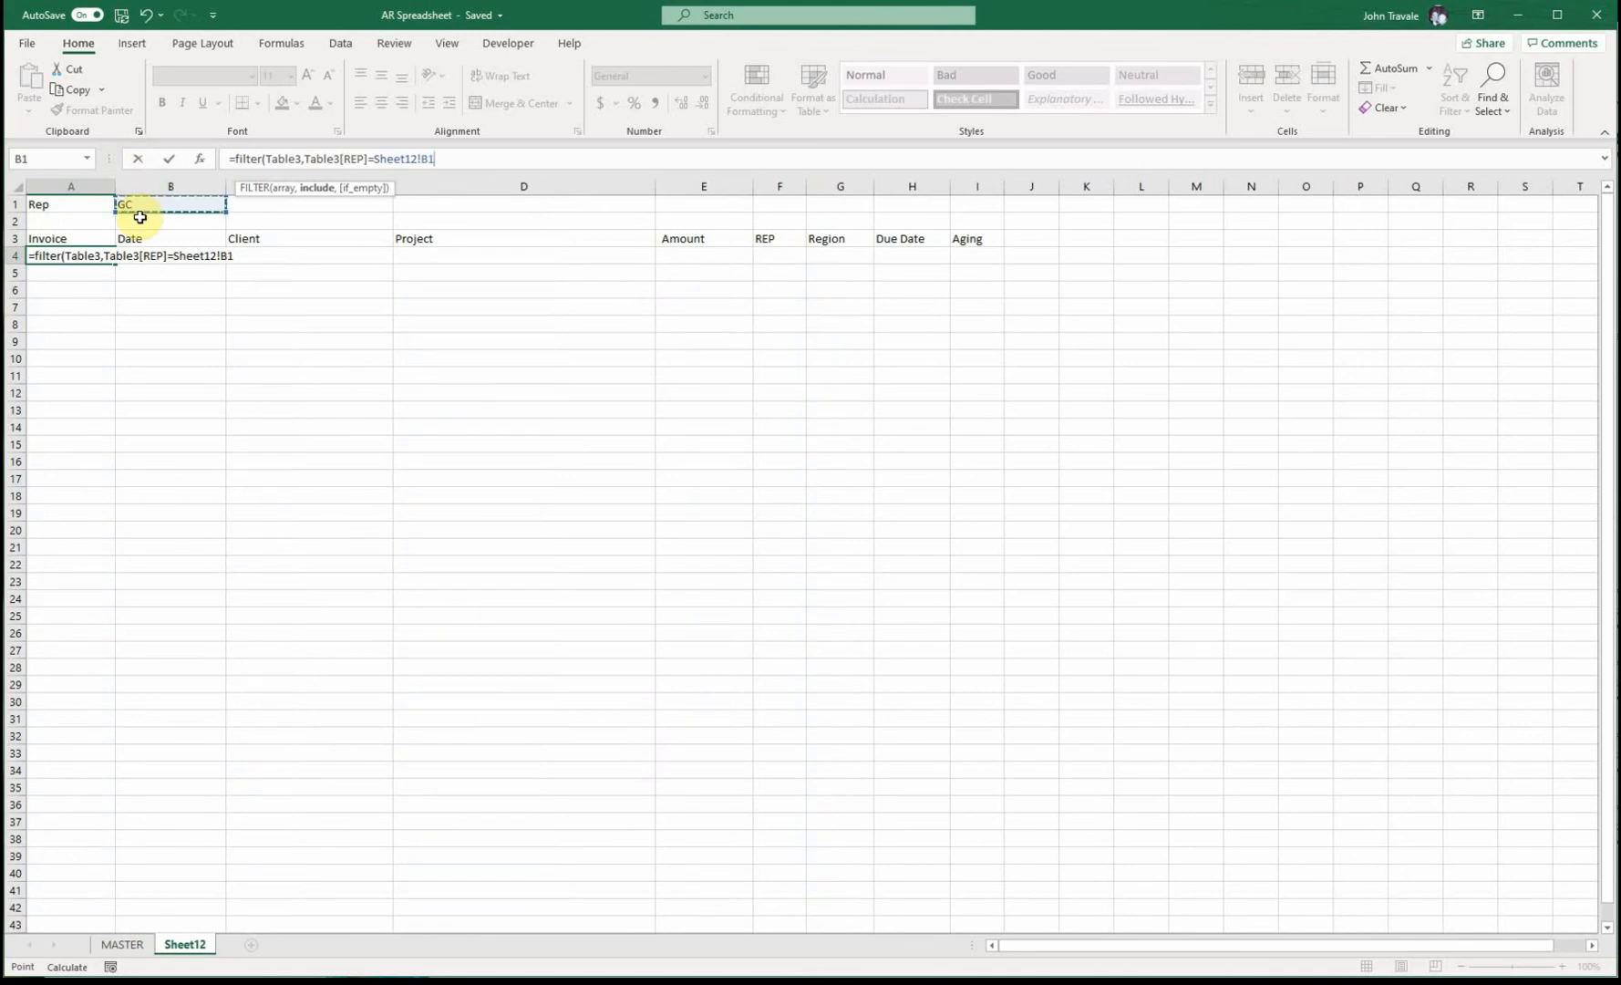
pyautogui.write(')')
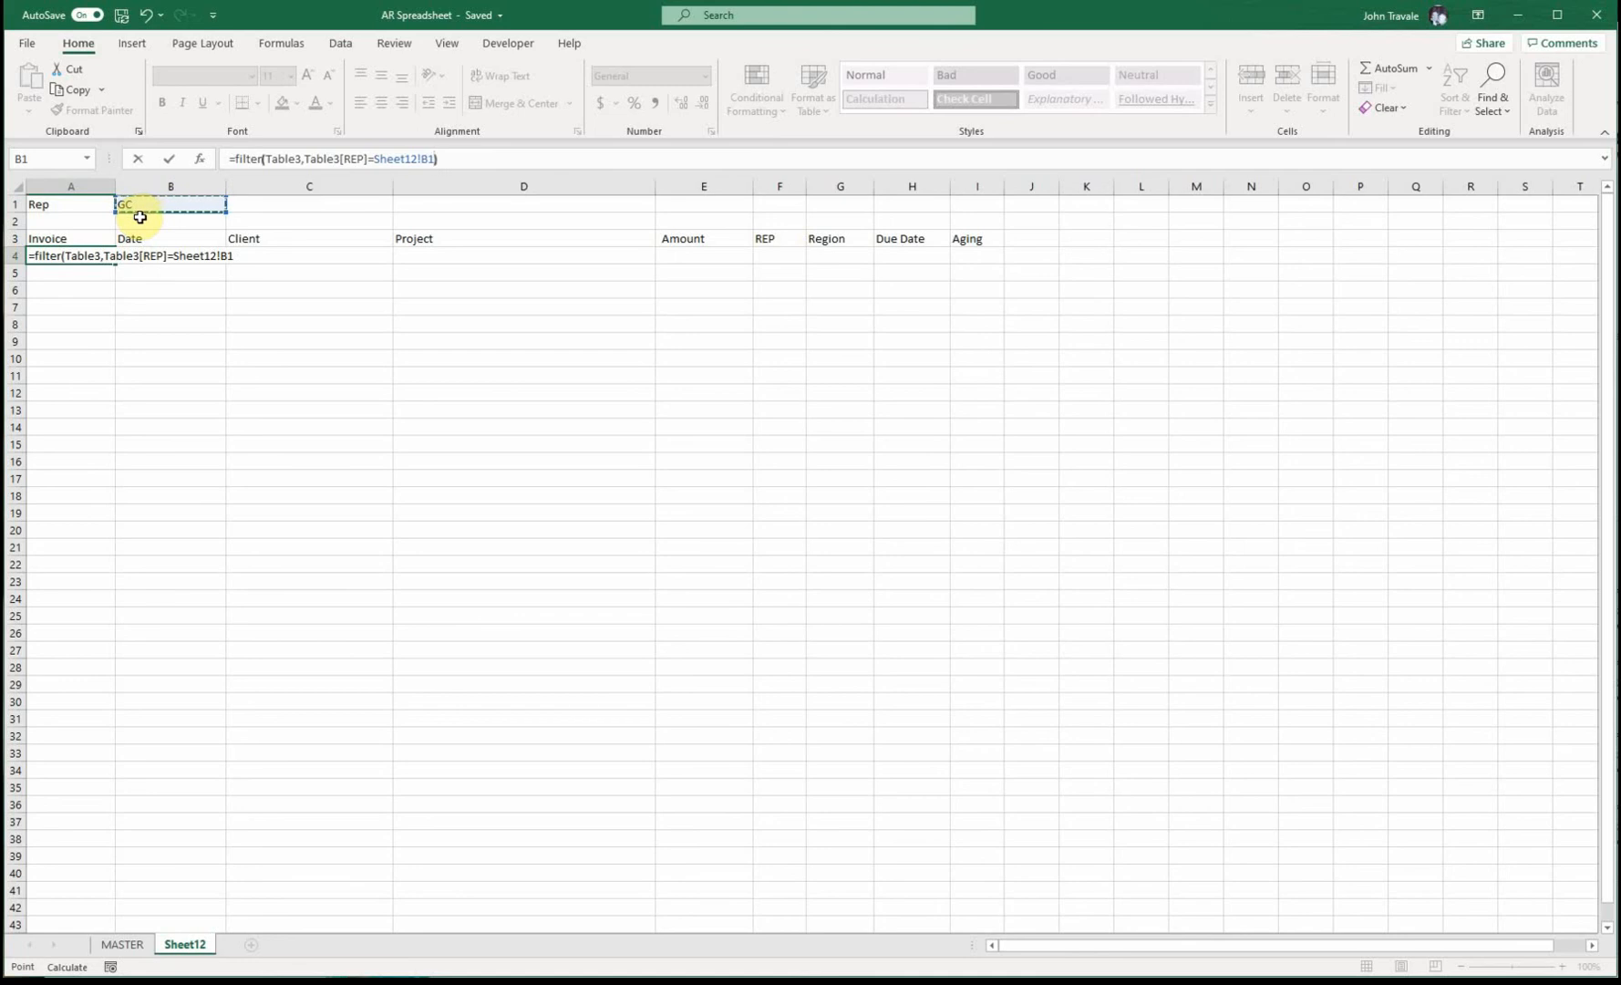
pyautogui.press('Return')
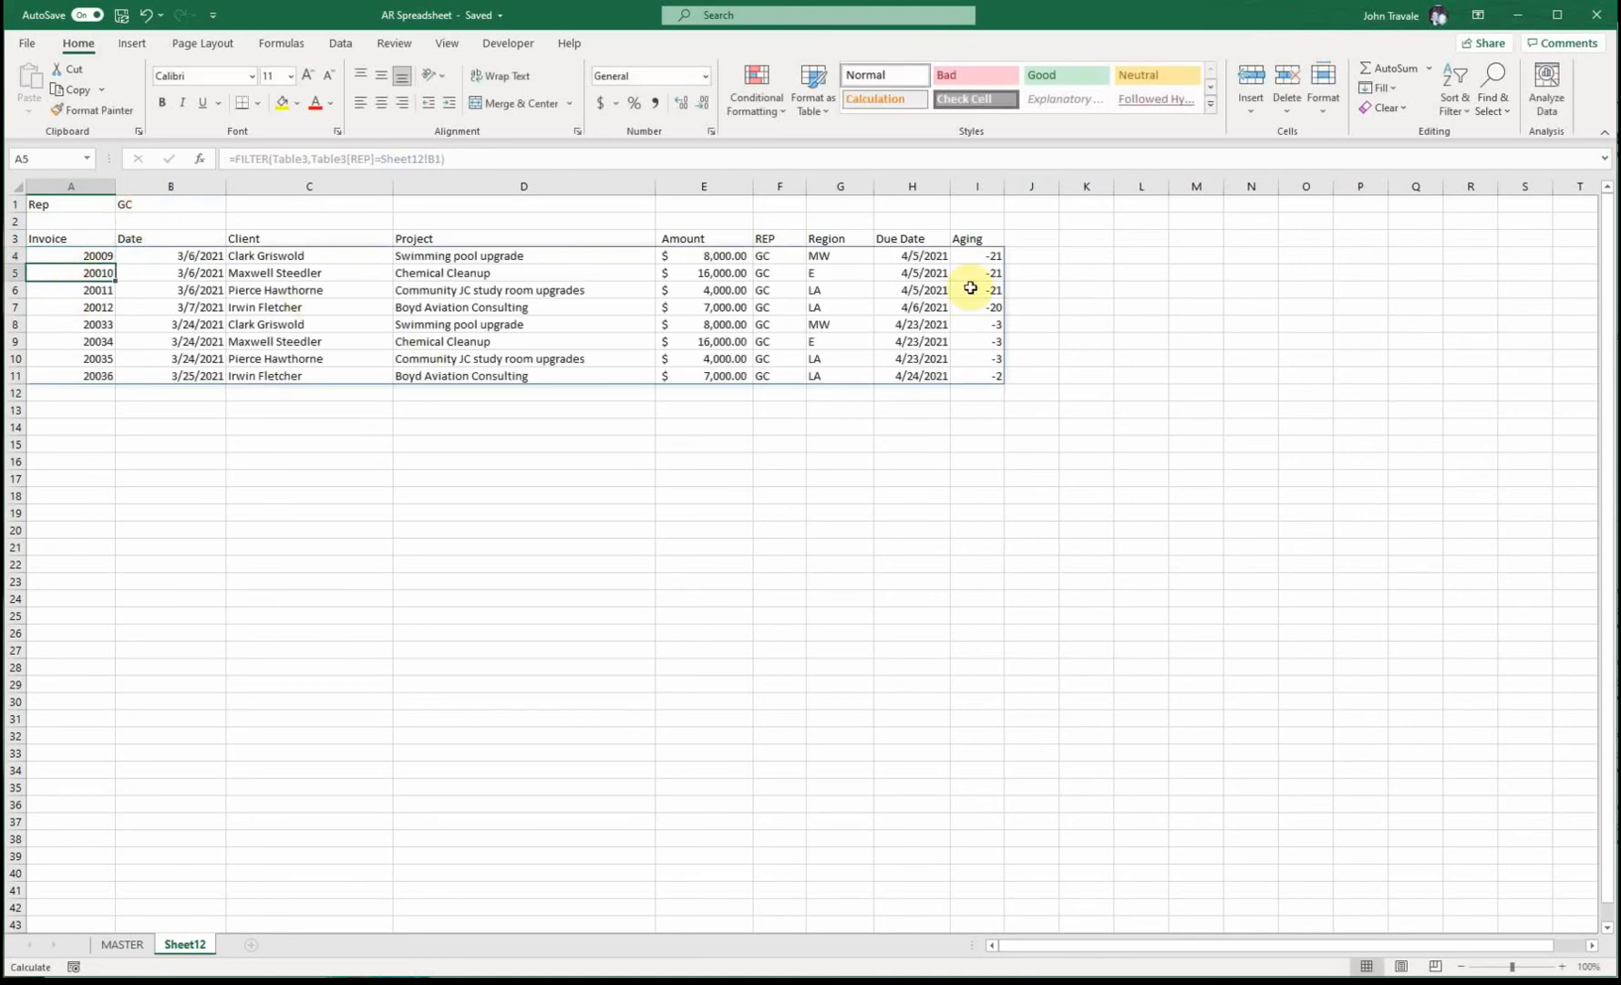
# Add four new blank worksheets after Sheet12.
pyautogui.click(168, 206)
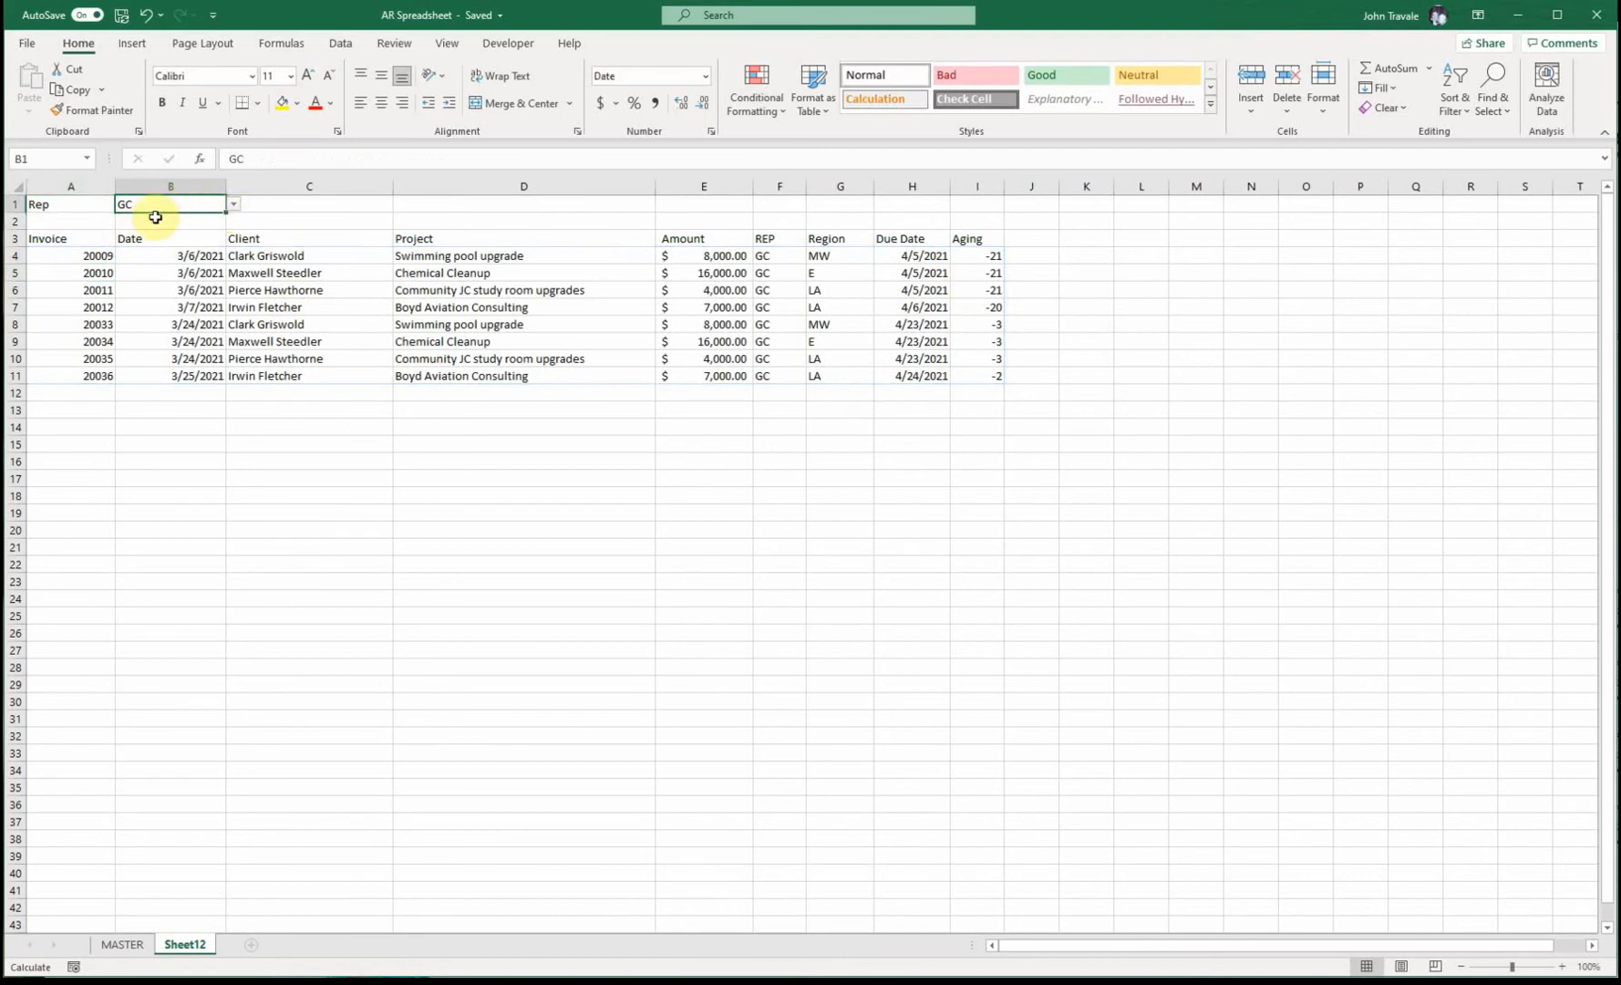
pyautogui.click(251, 945)
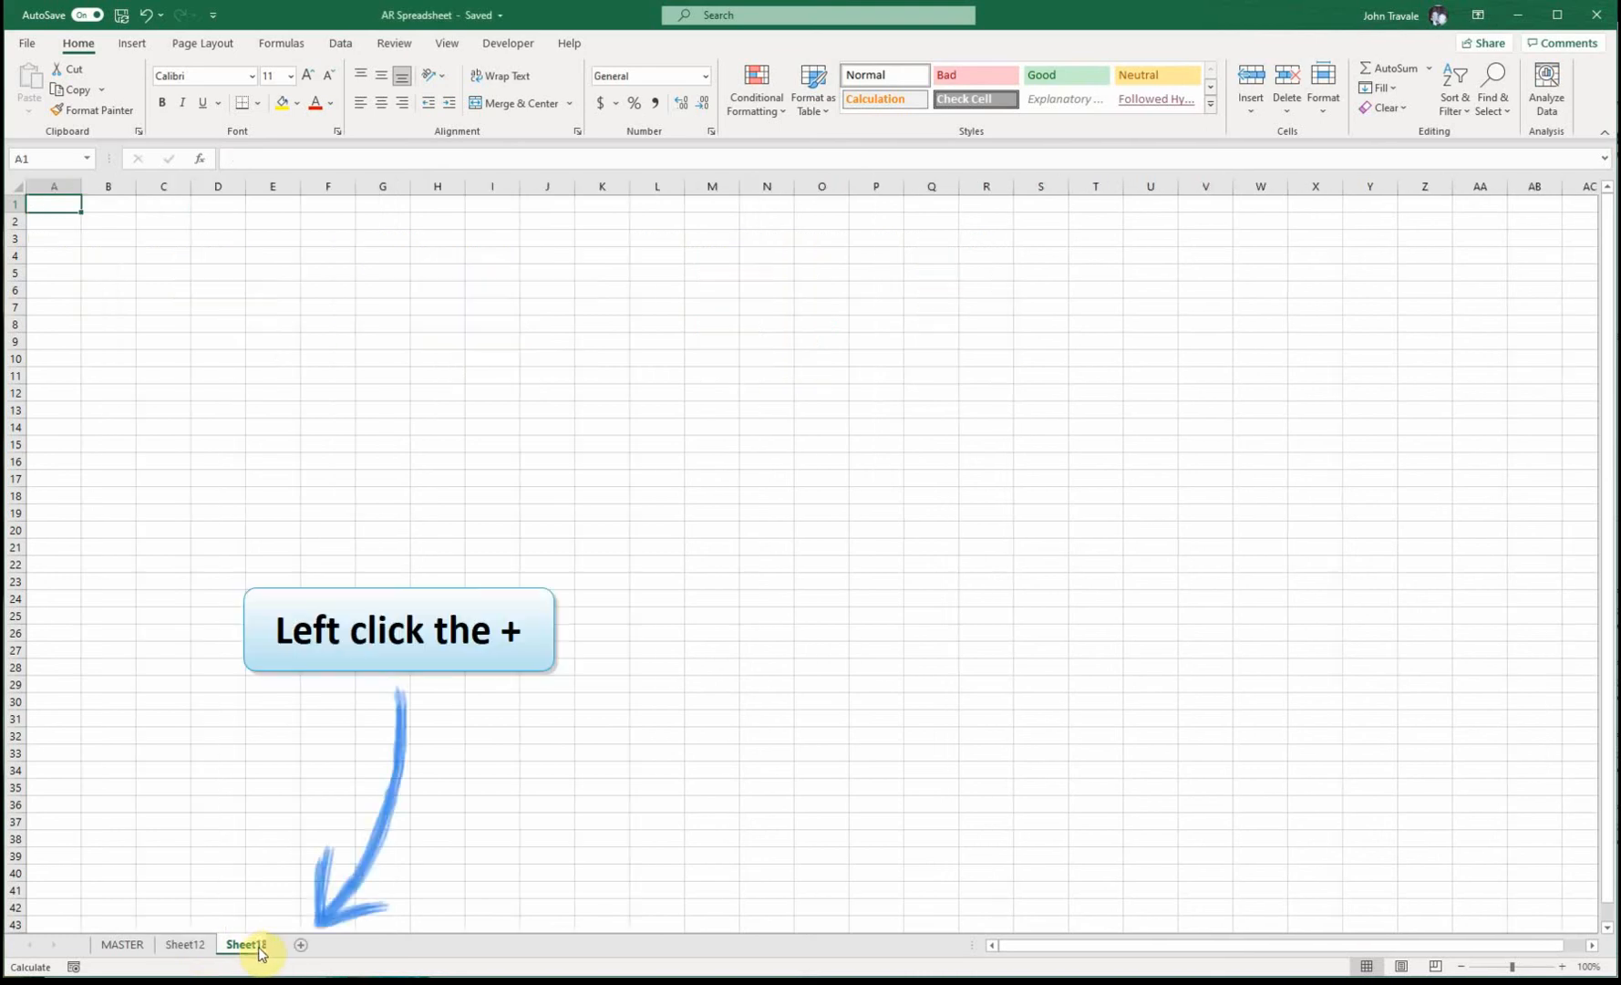
pyautogui.click(317, 945)
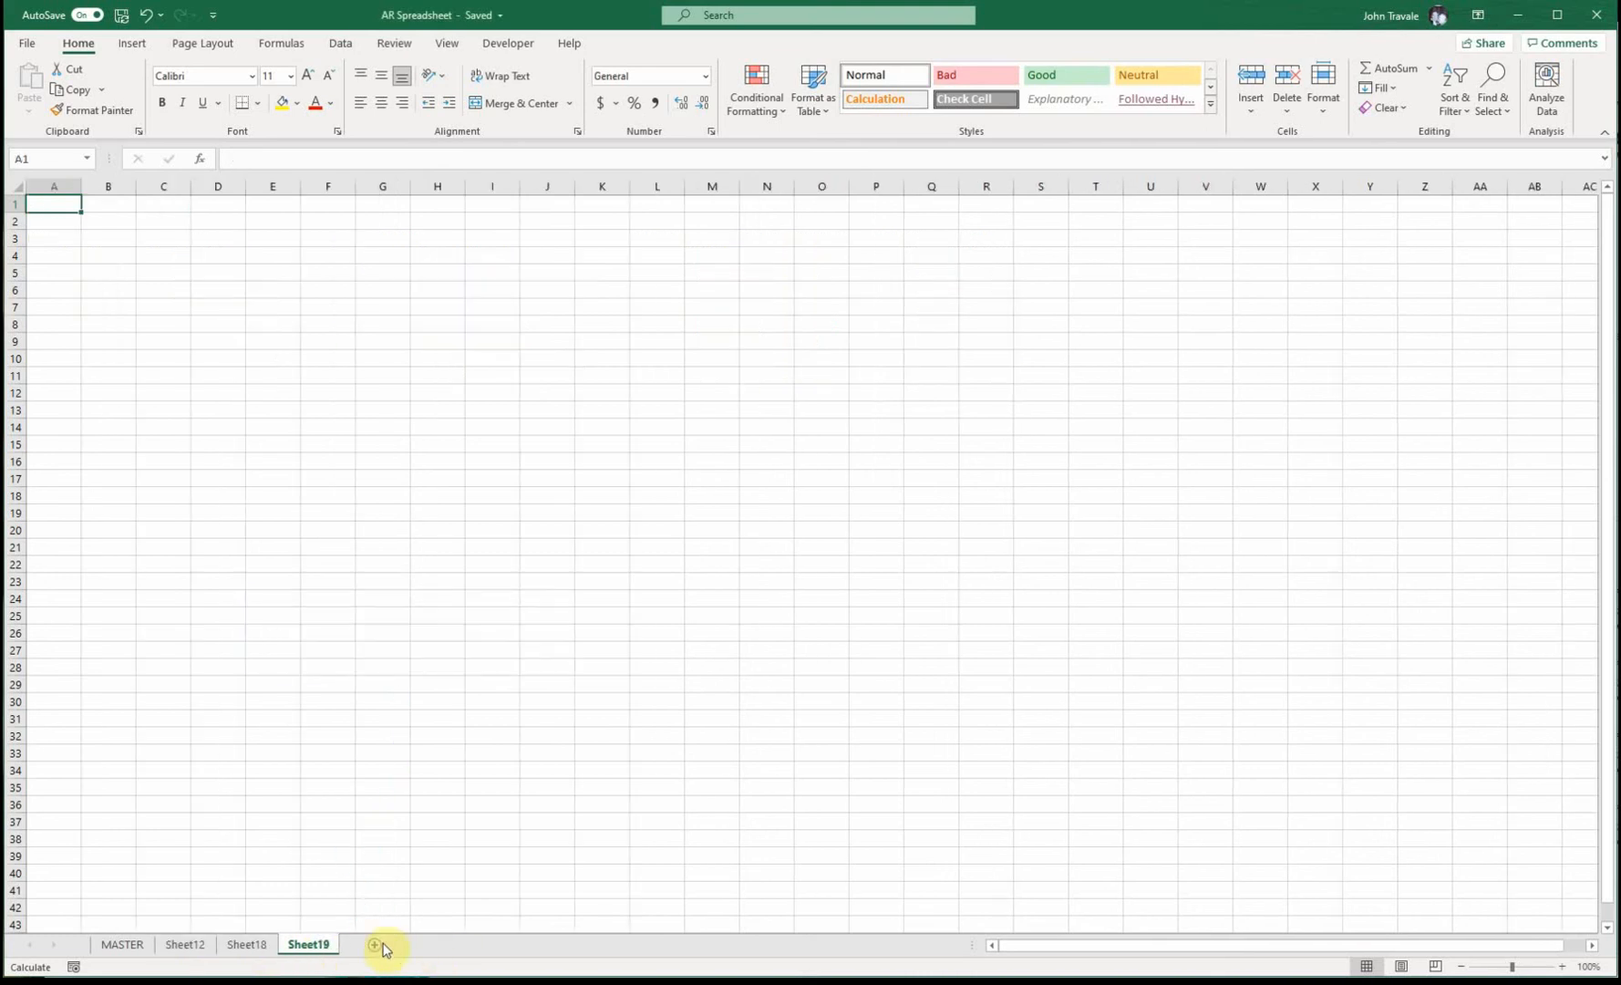
pyautogui.click(373, 945)
pyautogui.click(428, 944)
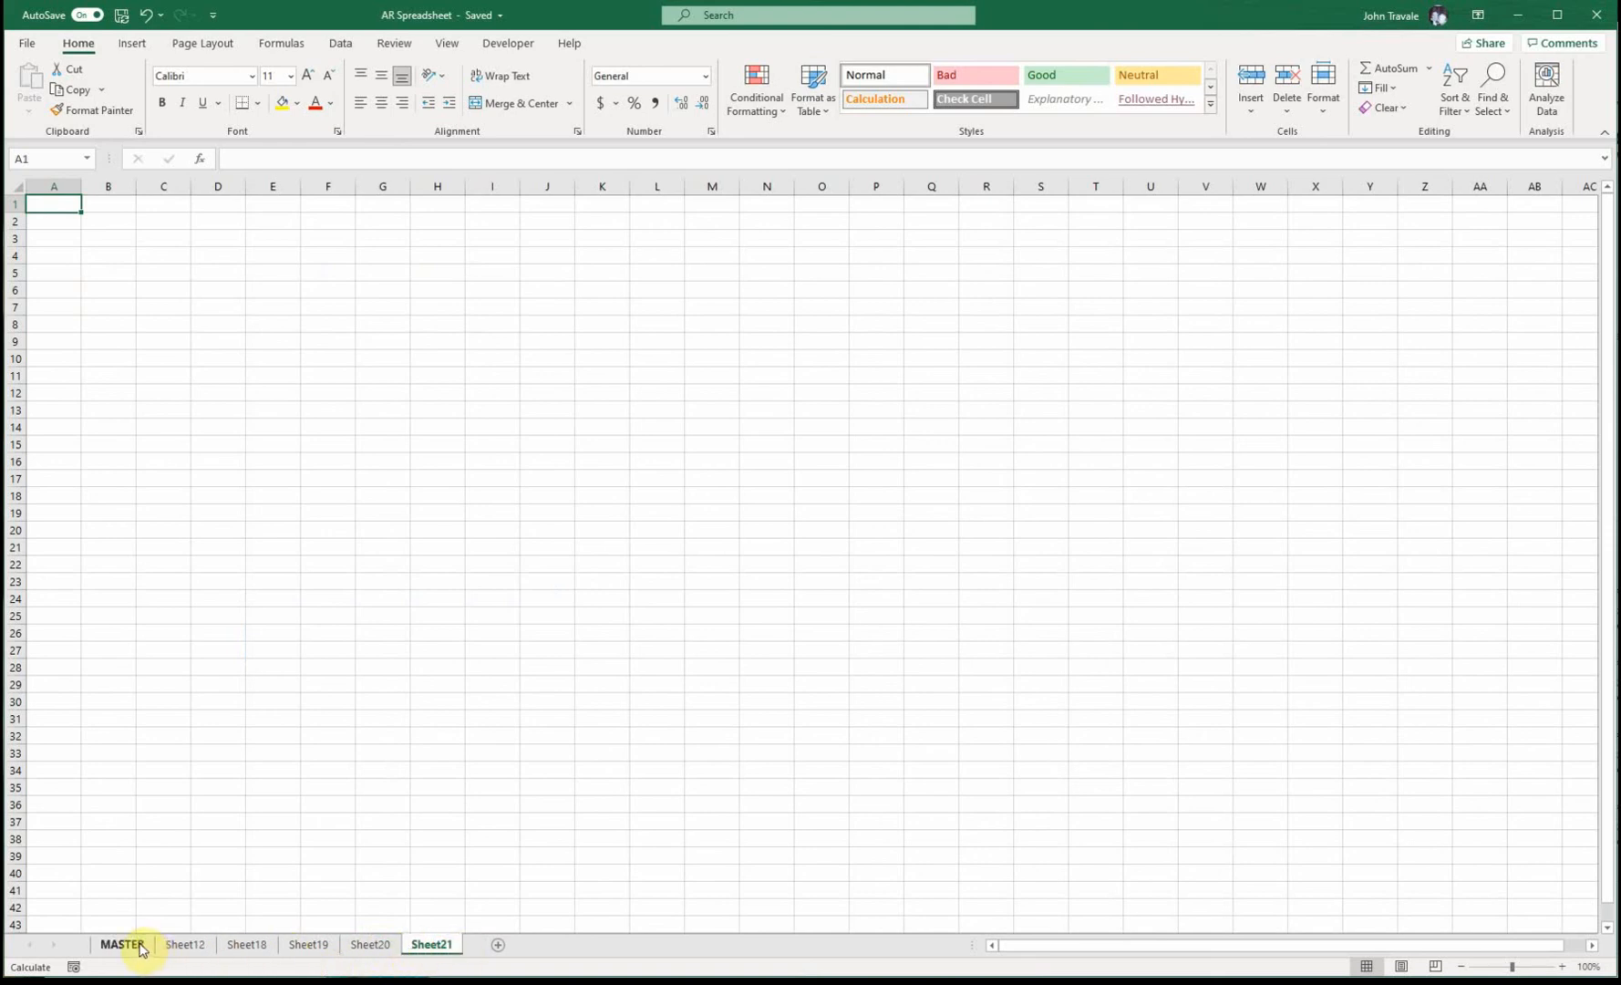
# Copy the entire contents of Sheet12 and paste them into Sheet18.
pyautogui.click(186, 945)
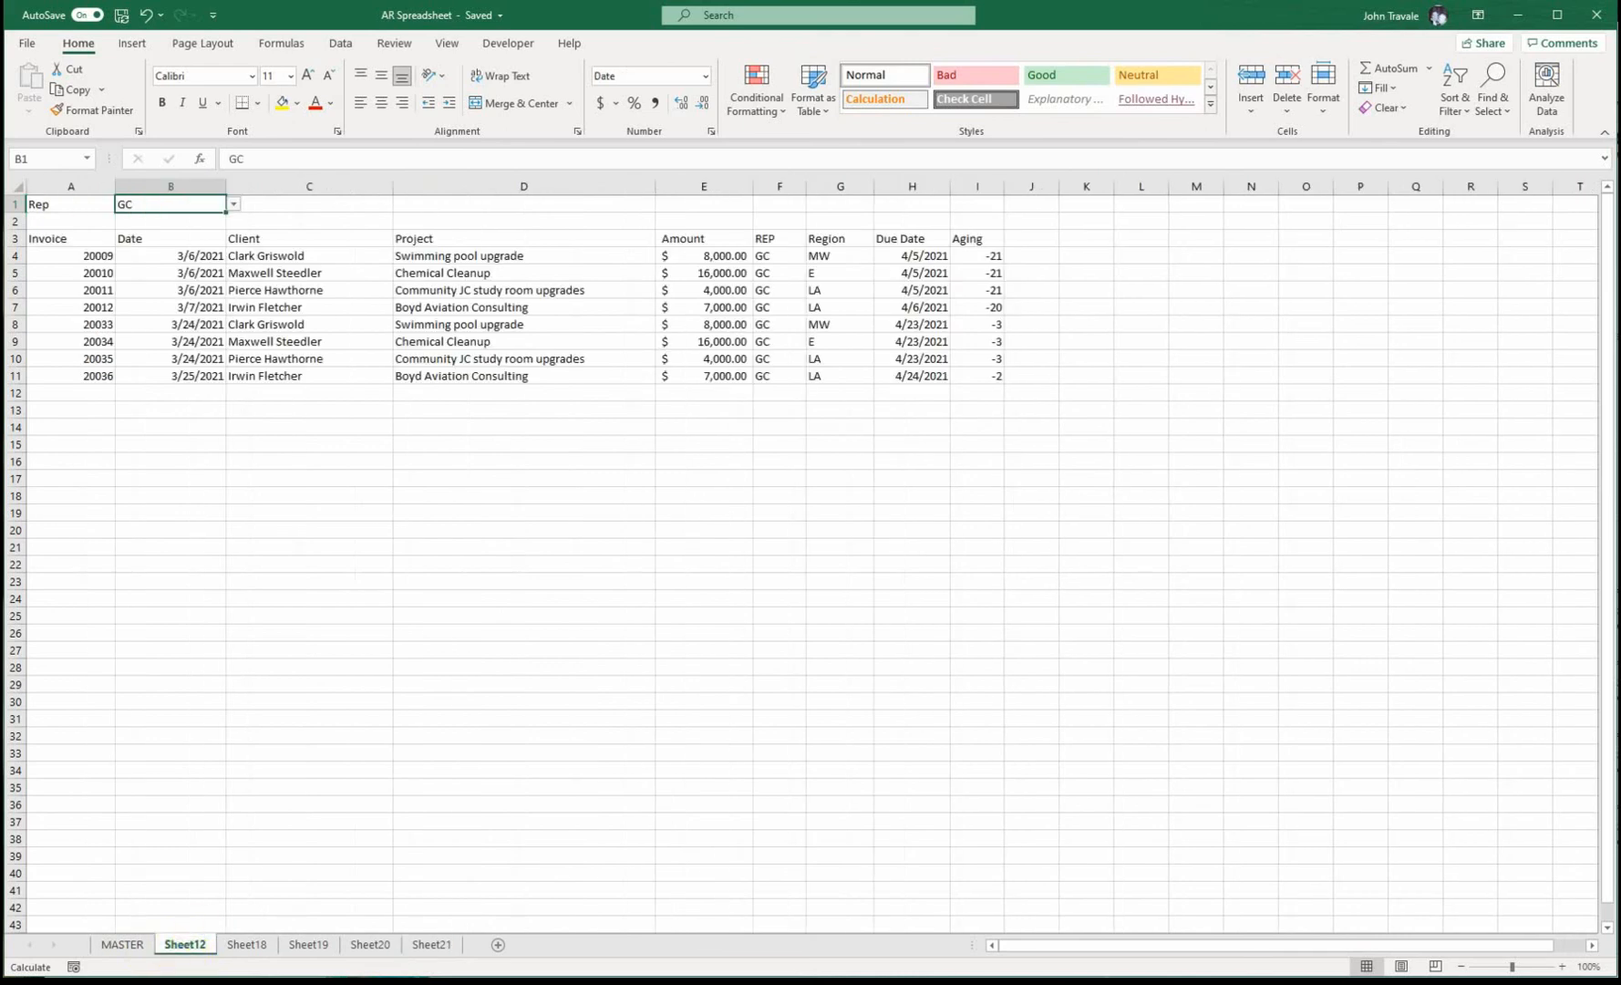
pyautogui.click(15, 185)
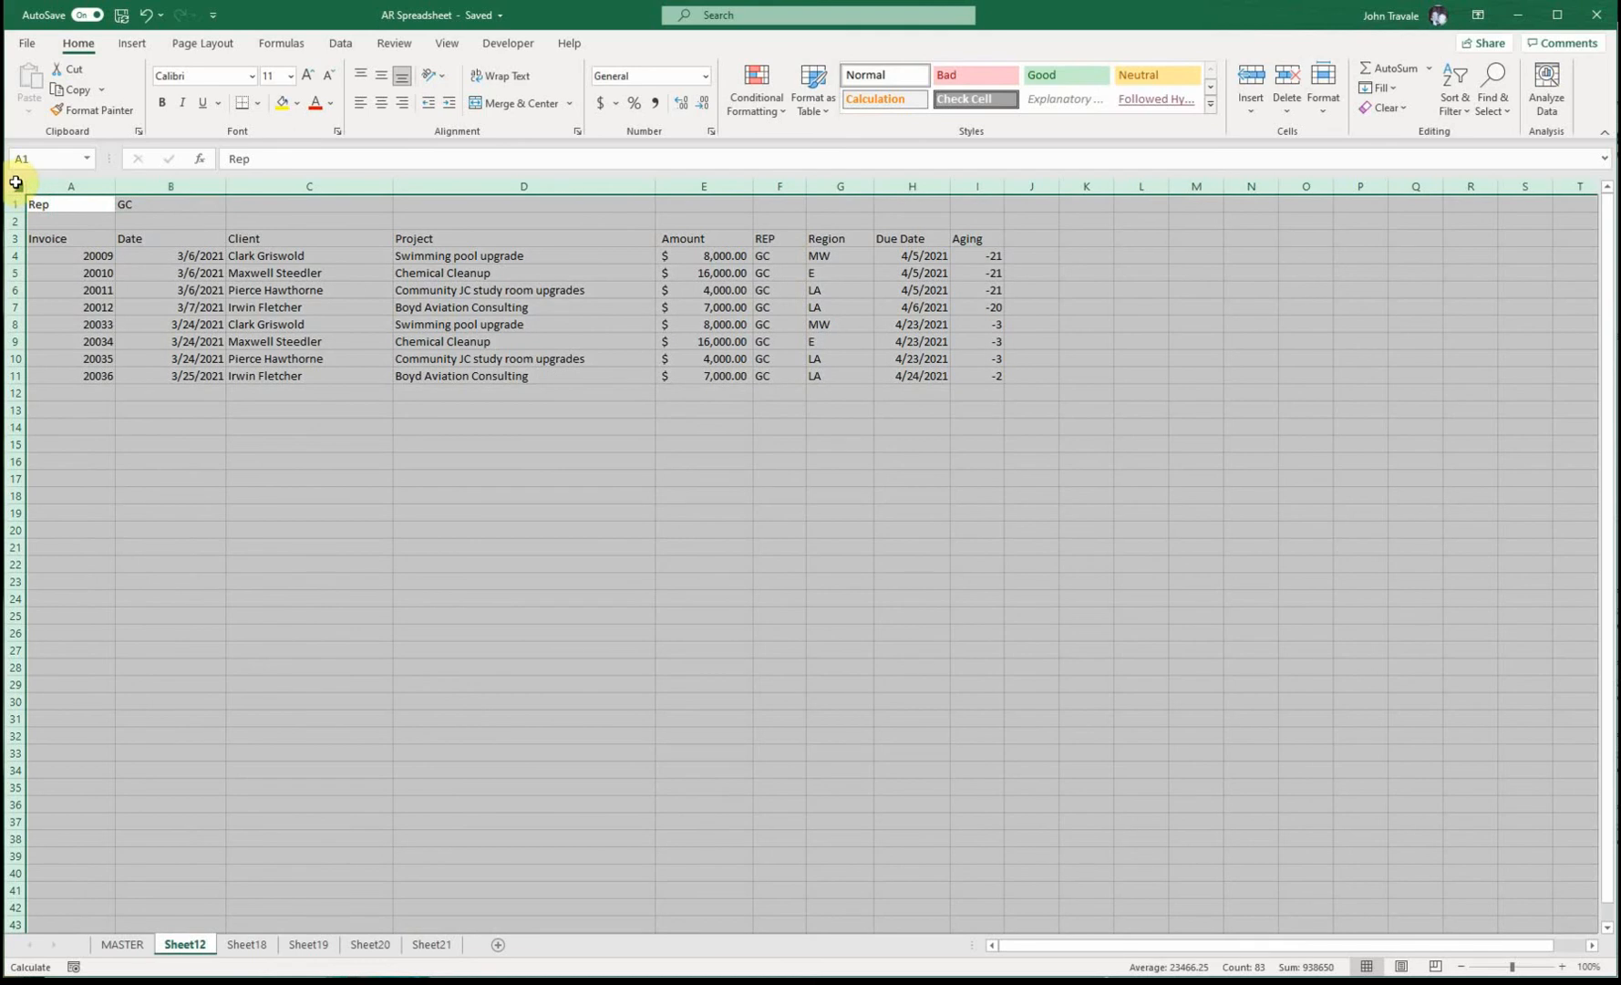
pyautogui.hotkey('ctrl', 'c')
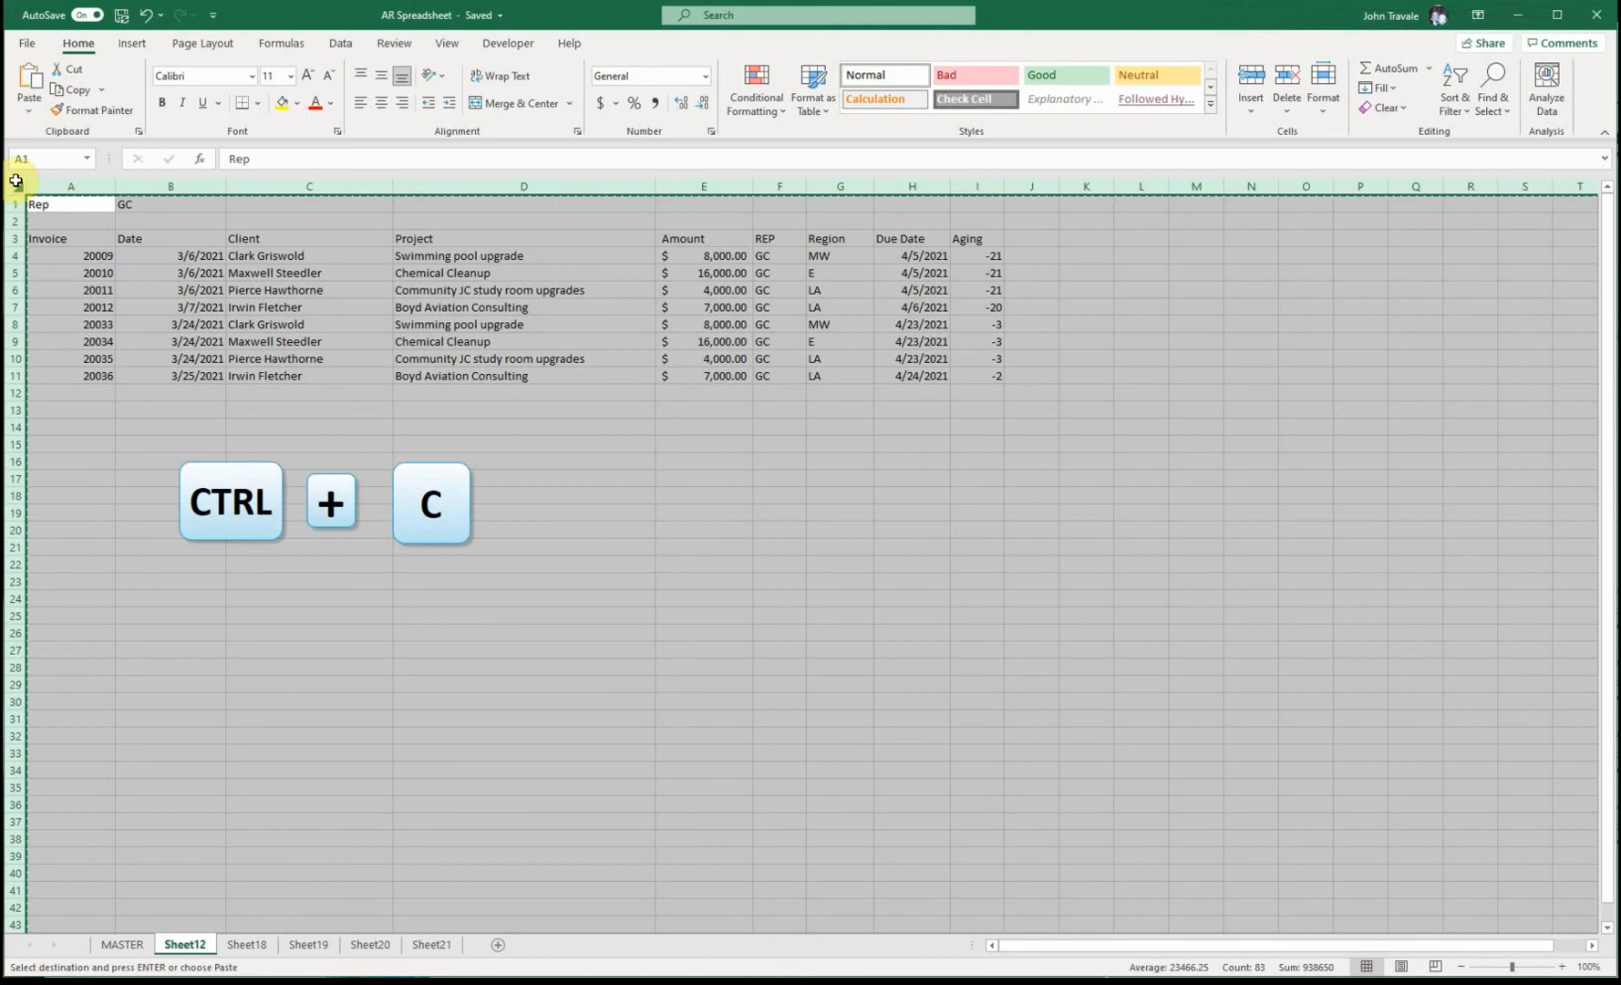
pyautogui.click(239, 945)
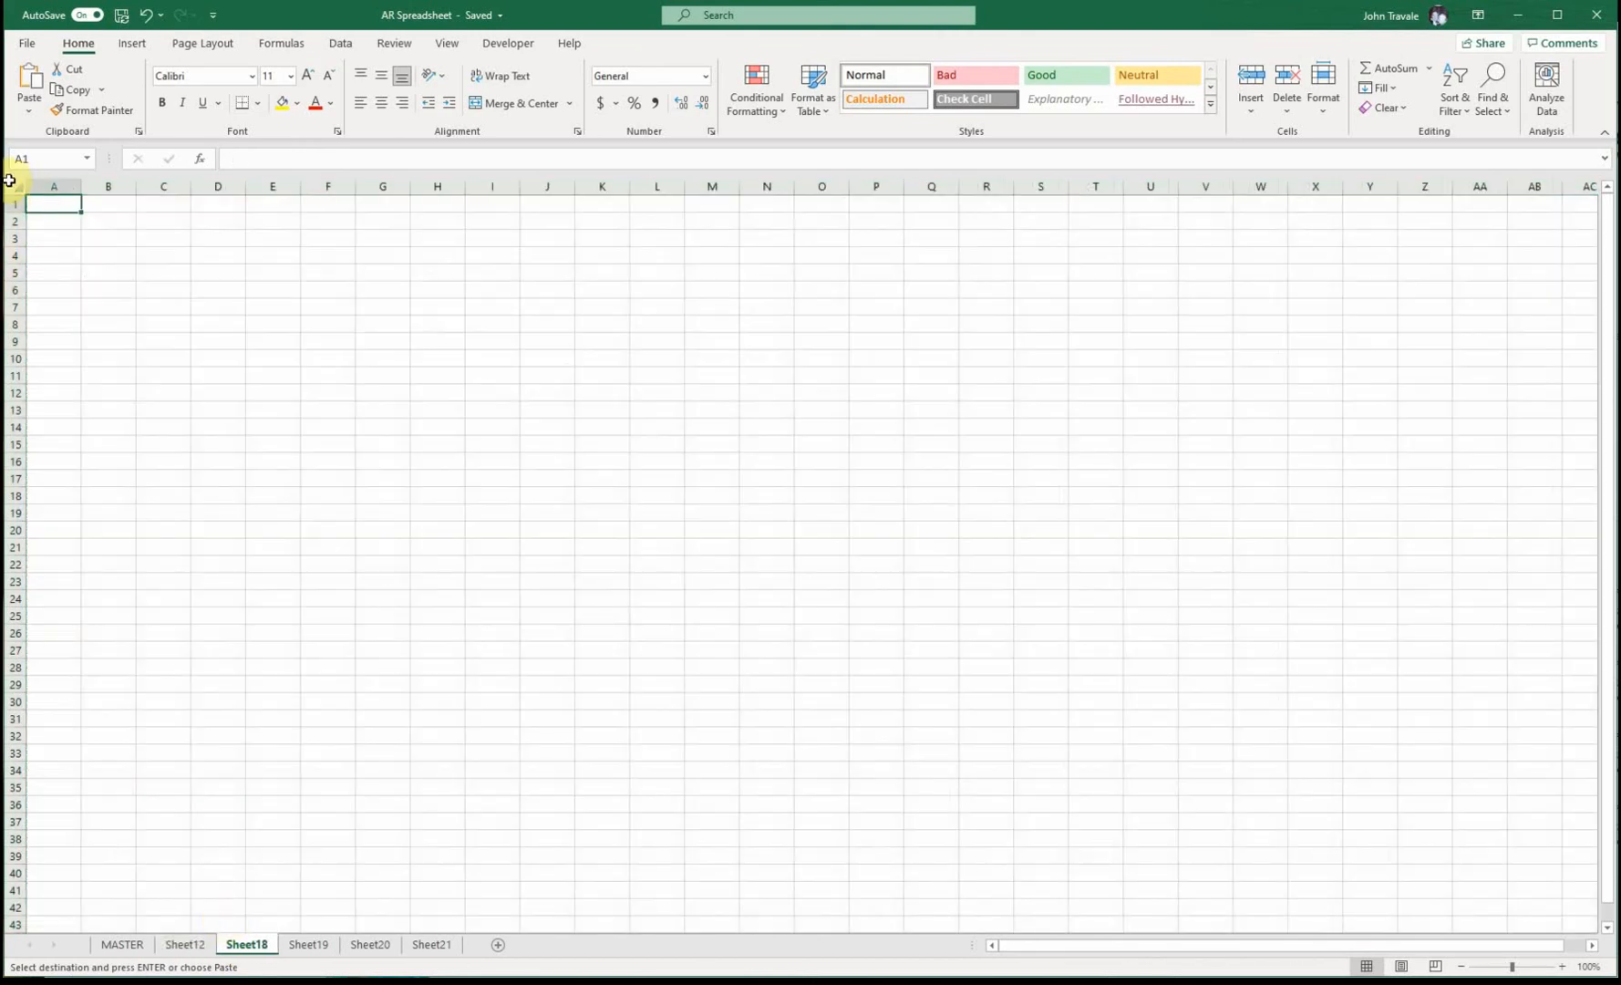
pyautogui.hotkey('ctrl', 'v')
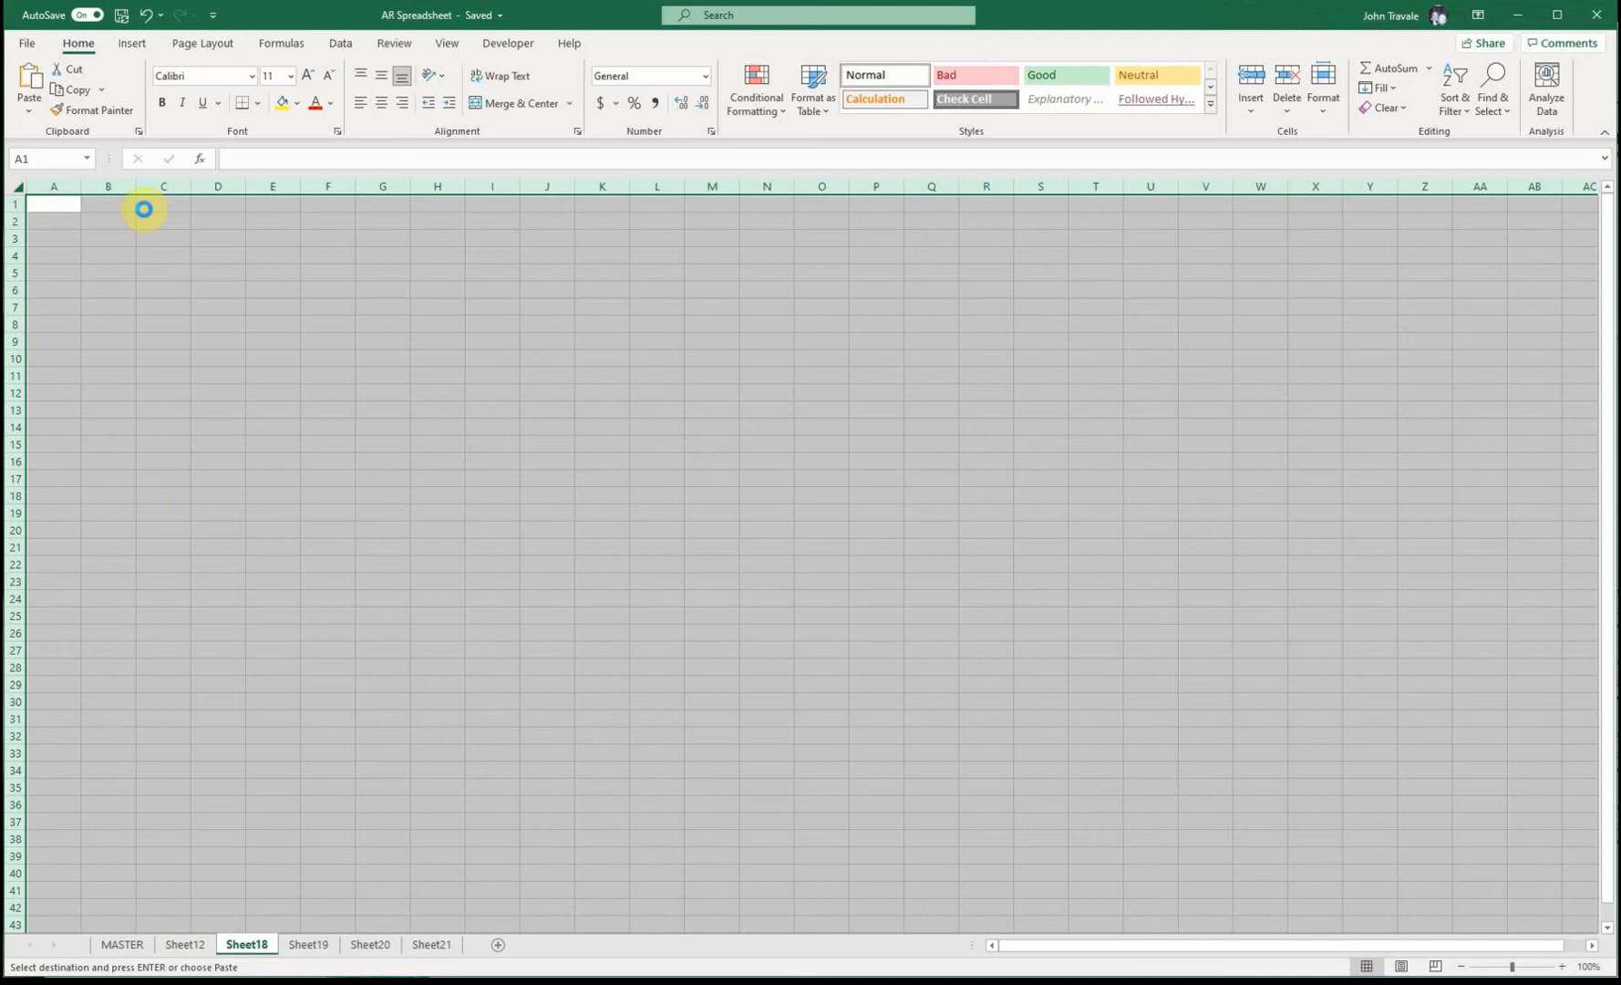
# Choose HP as the rep in cell B1 of Sheet18.
pyautogui.click(158, 204)
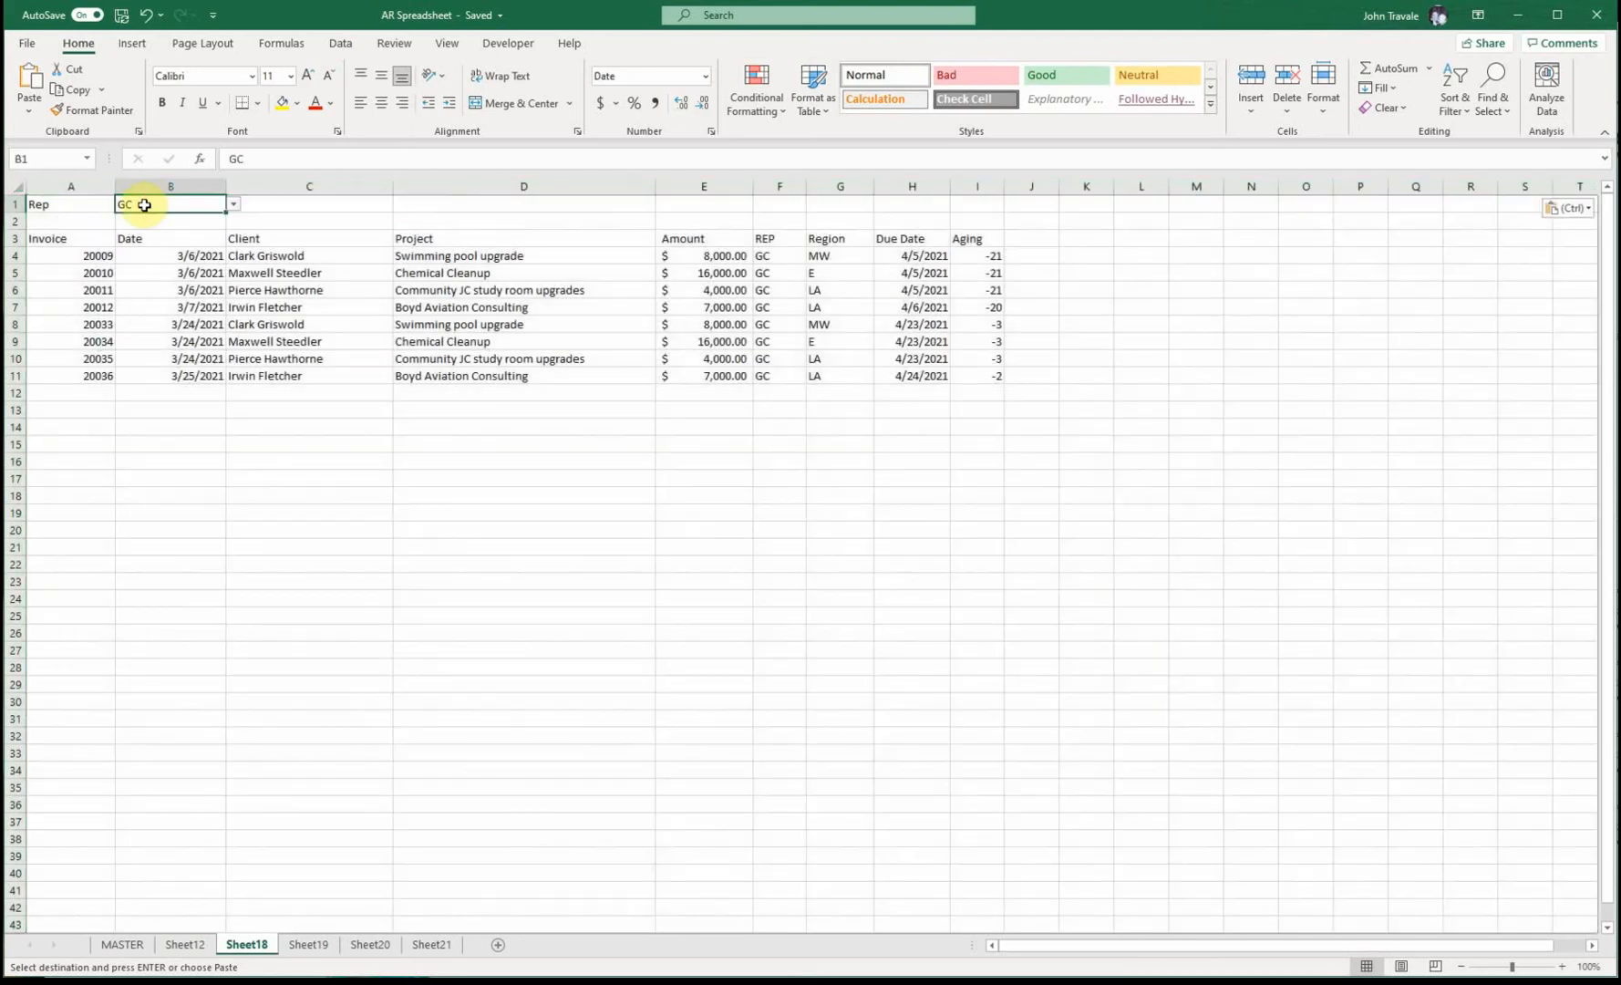
pyautogui.click(235, 206)
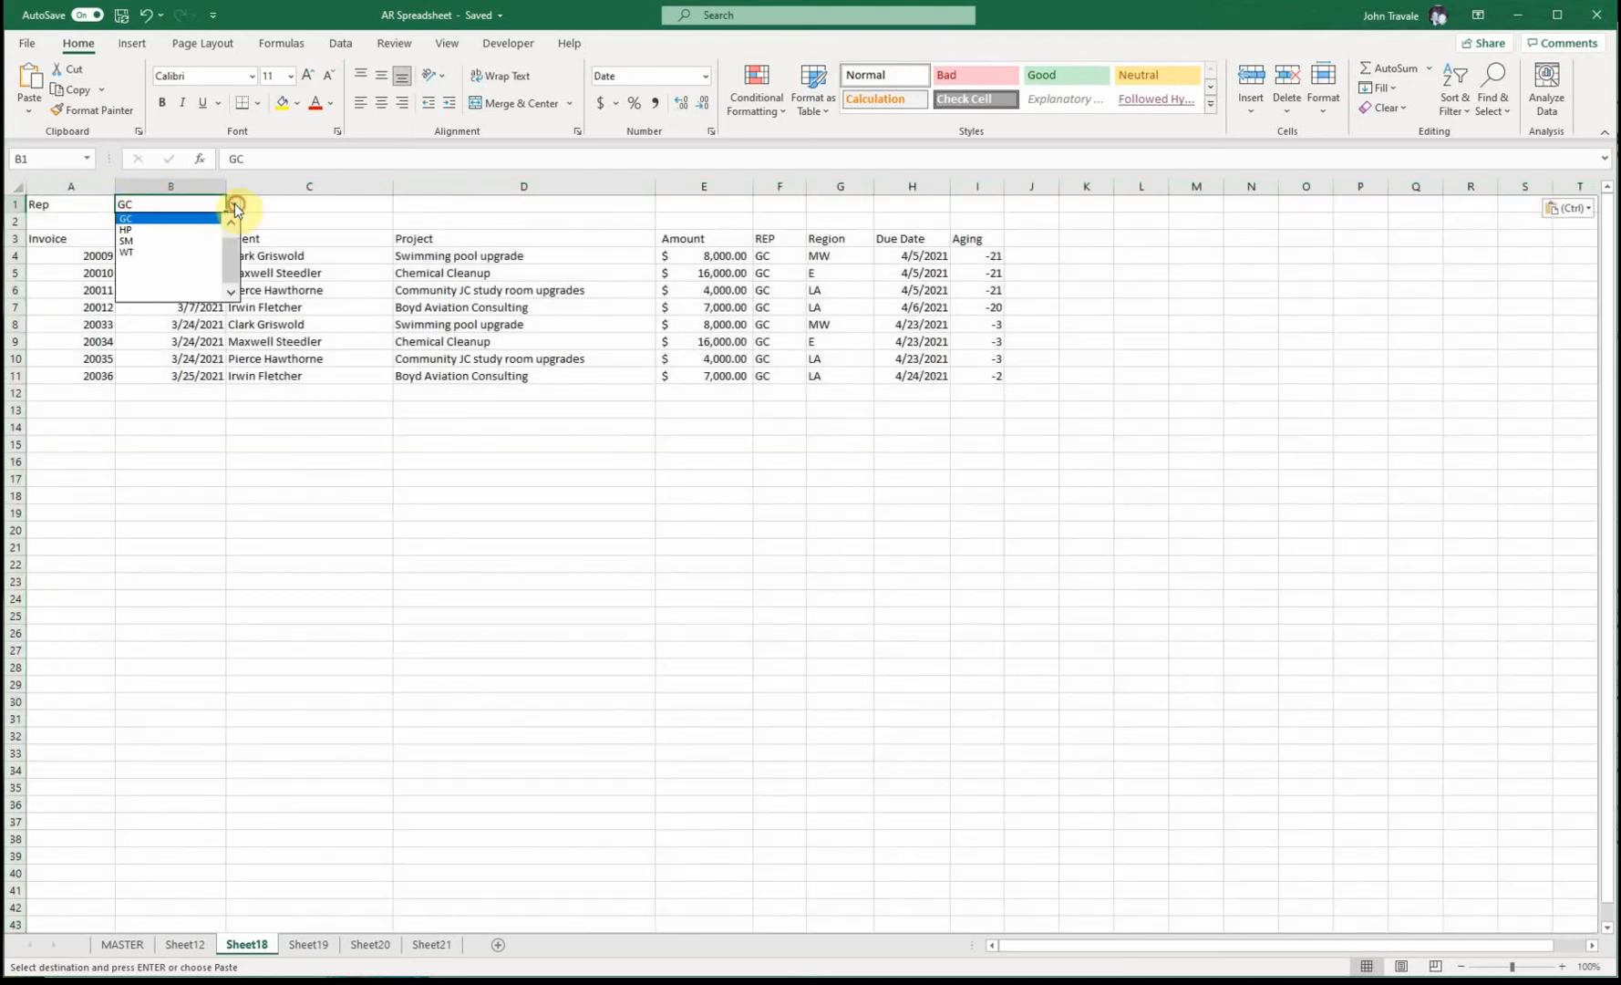
pyautogui.click(159, 233)
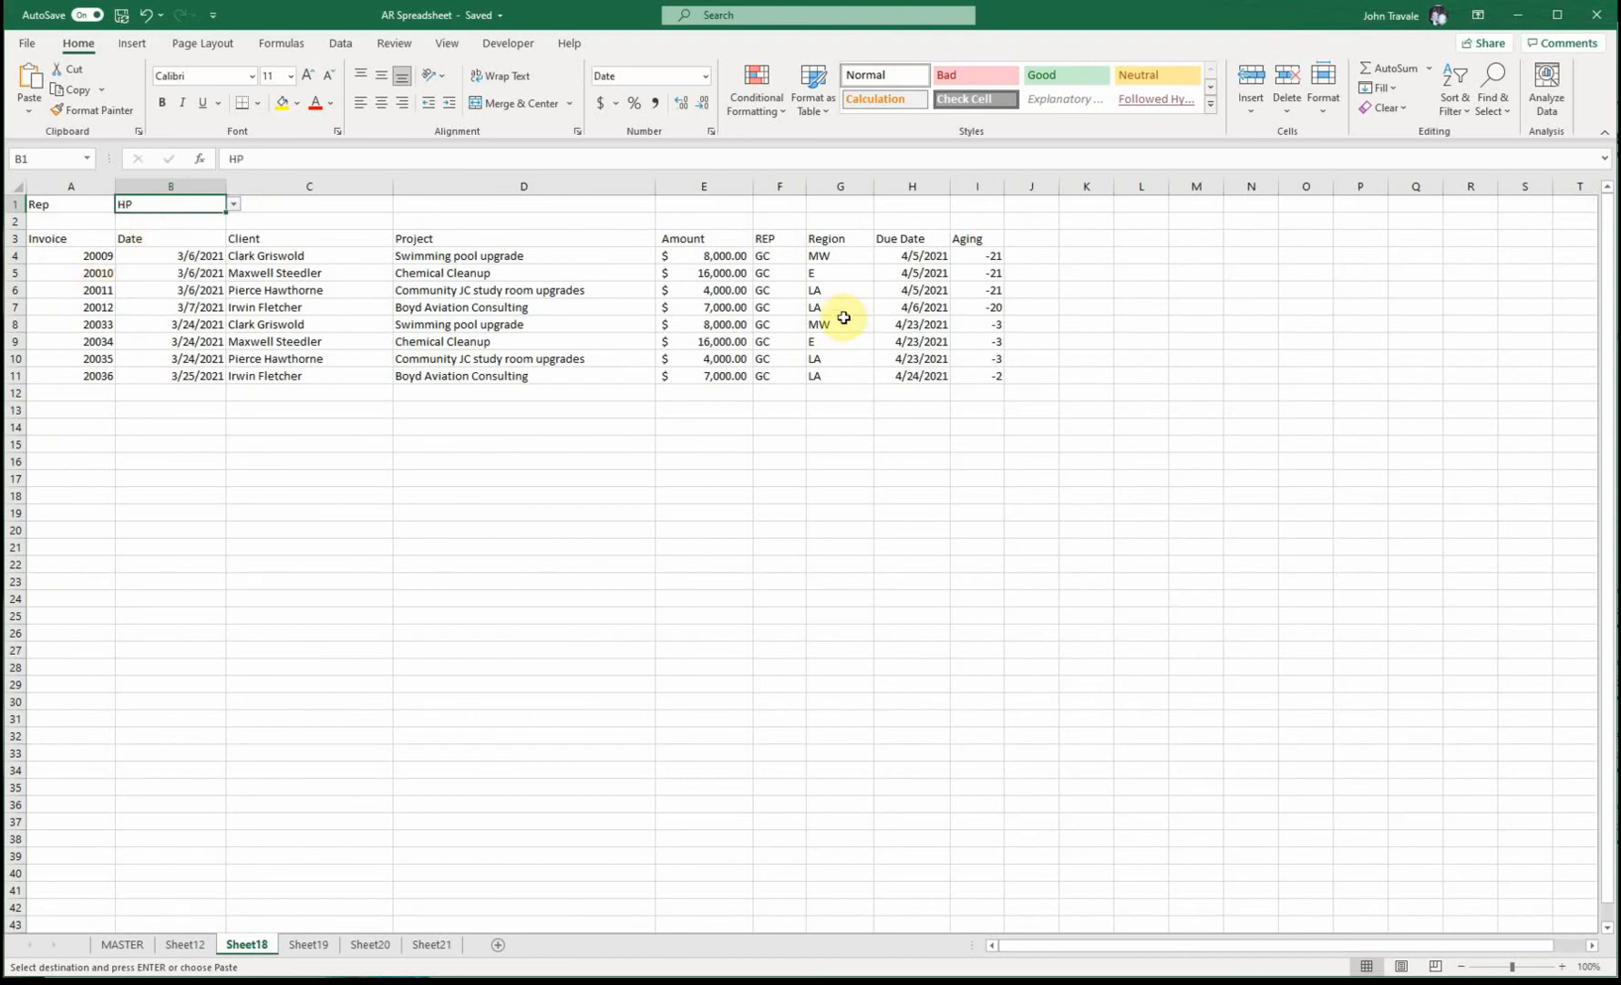
# Change the condition reference in Sheet18's FILTER formula in A4 from Sheet12!B1 to Sheet18!B1.
pyautogui.click(77, 255)
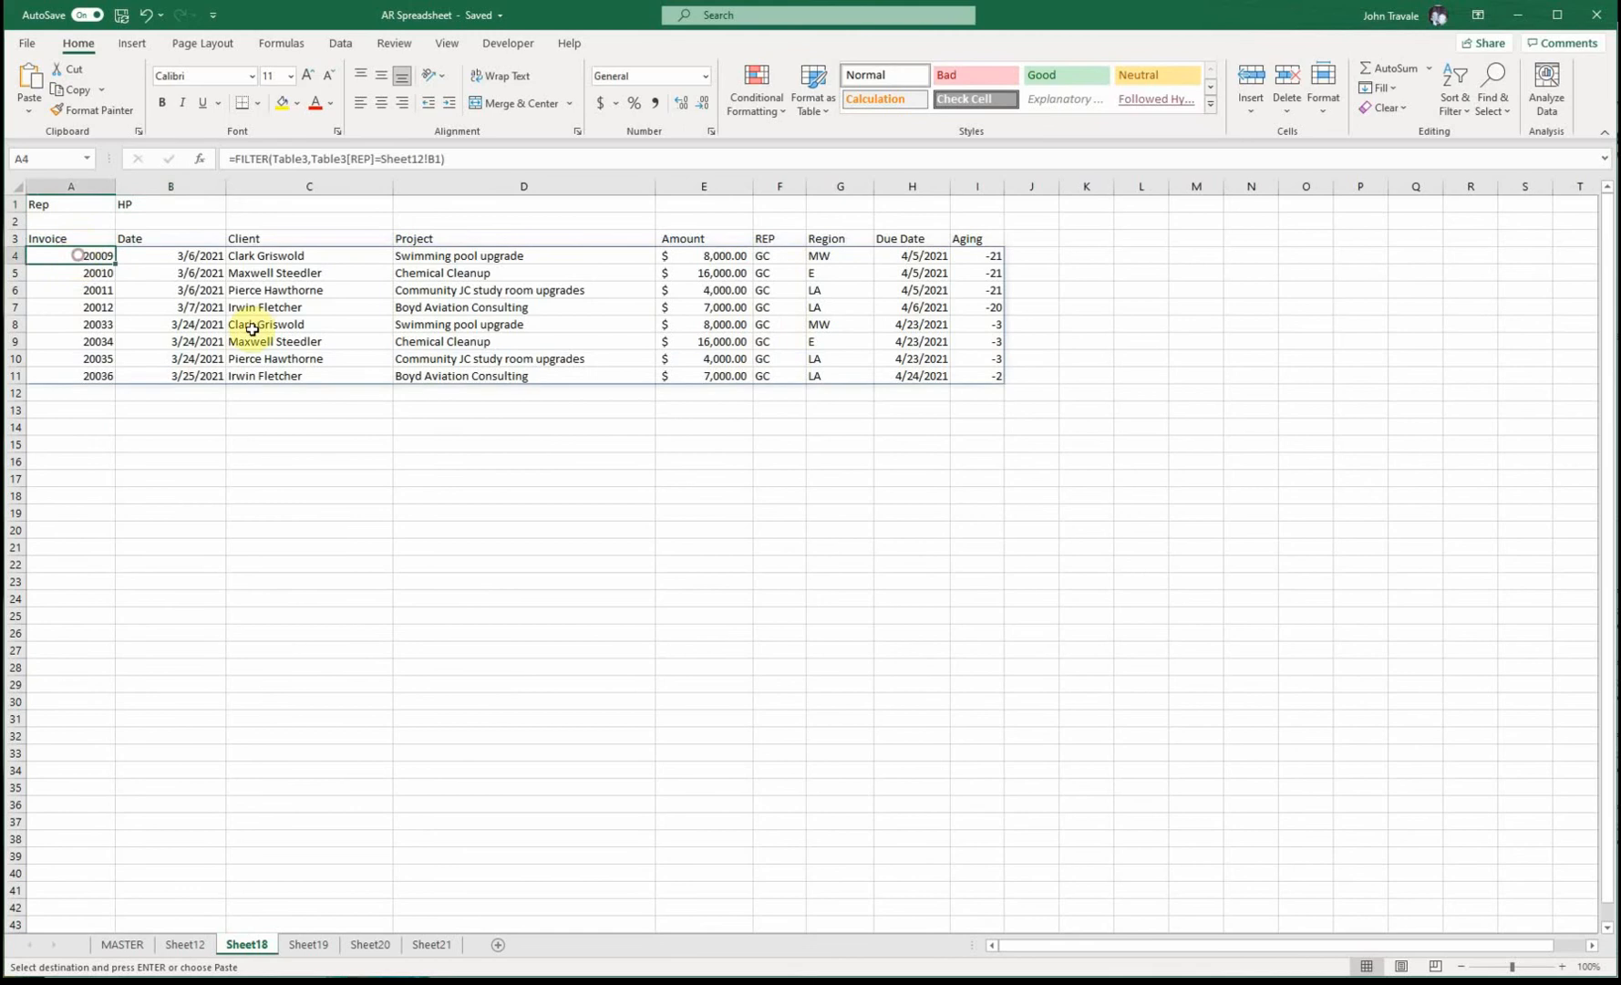
pyautogui.click(422, 159)
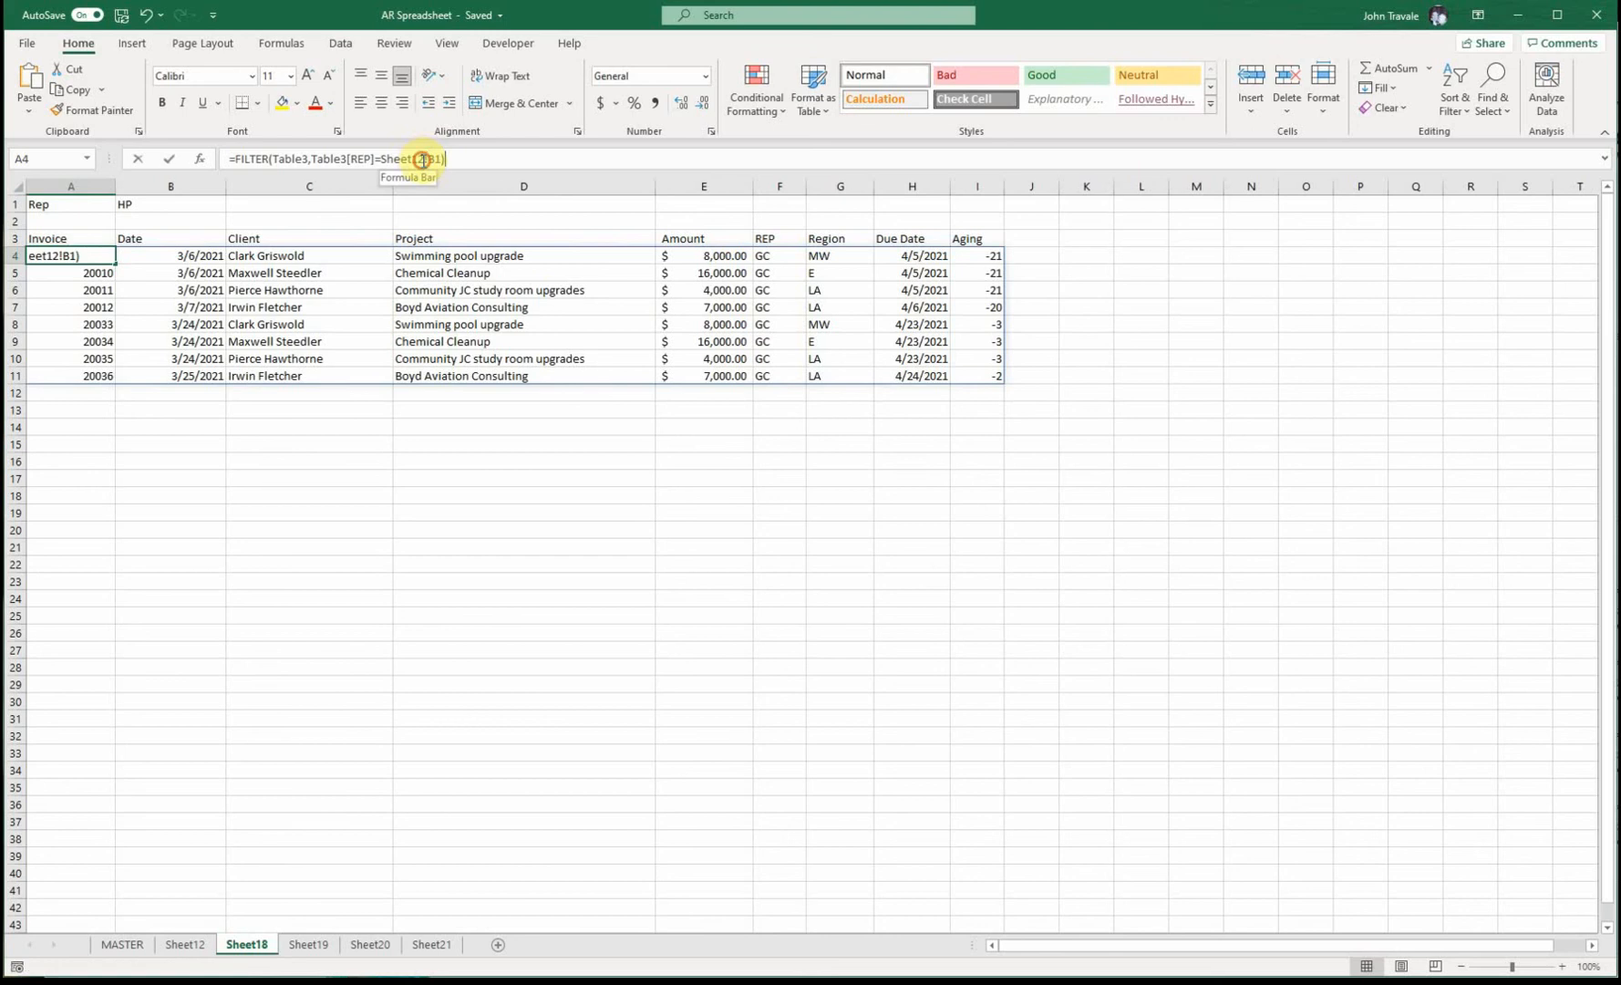
pyautogui.press('BackSpace')
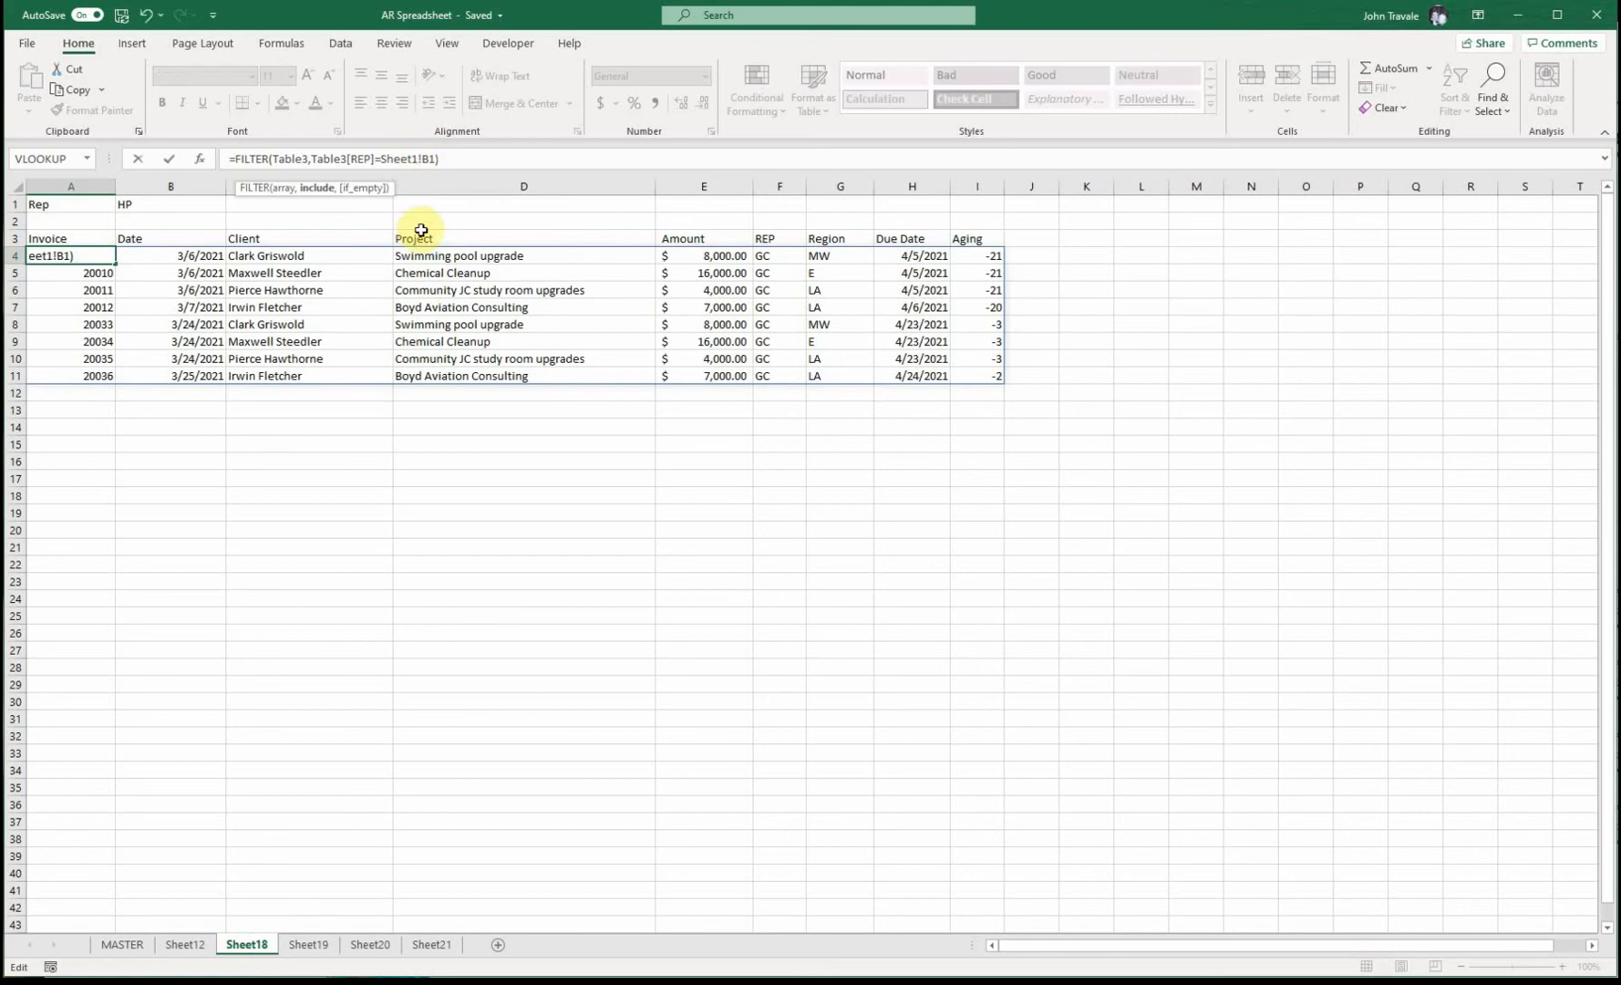
pyautogui.write('8')
pyautogui.press('Return')
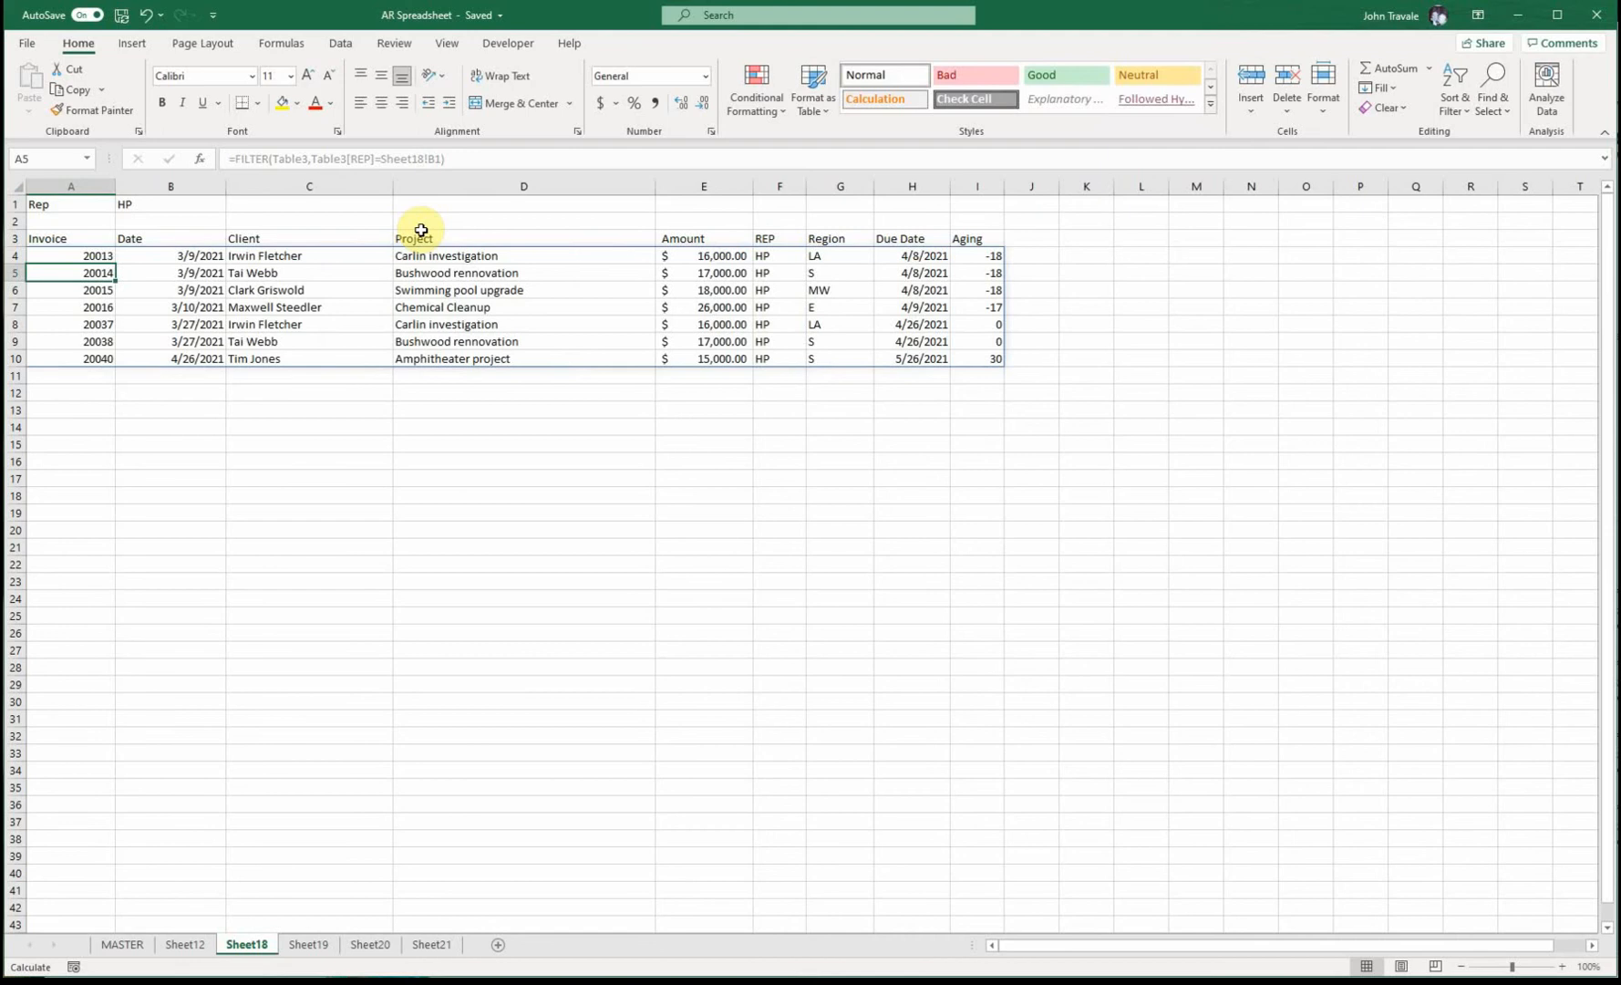
pyautogui.press('Up')
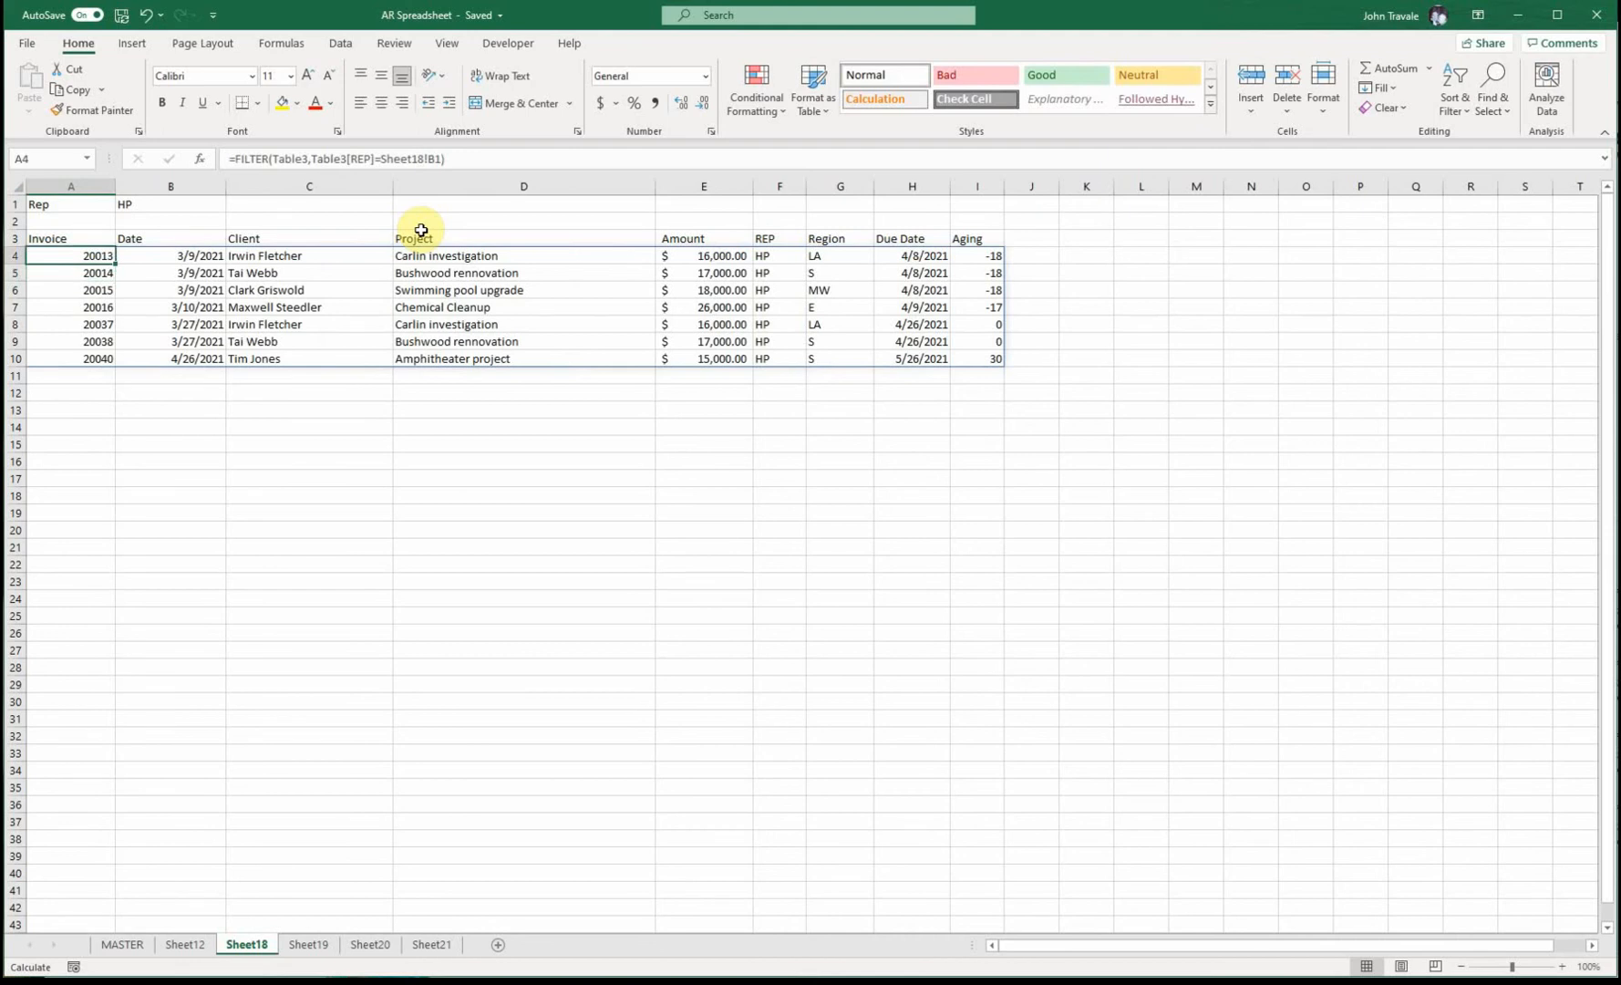
pyautogui.click(207, 204)
pyautogui.click(234, 208)
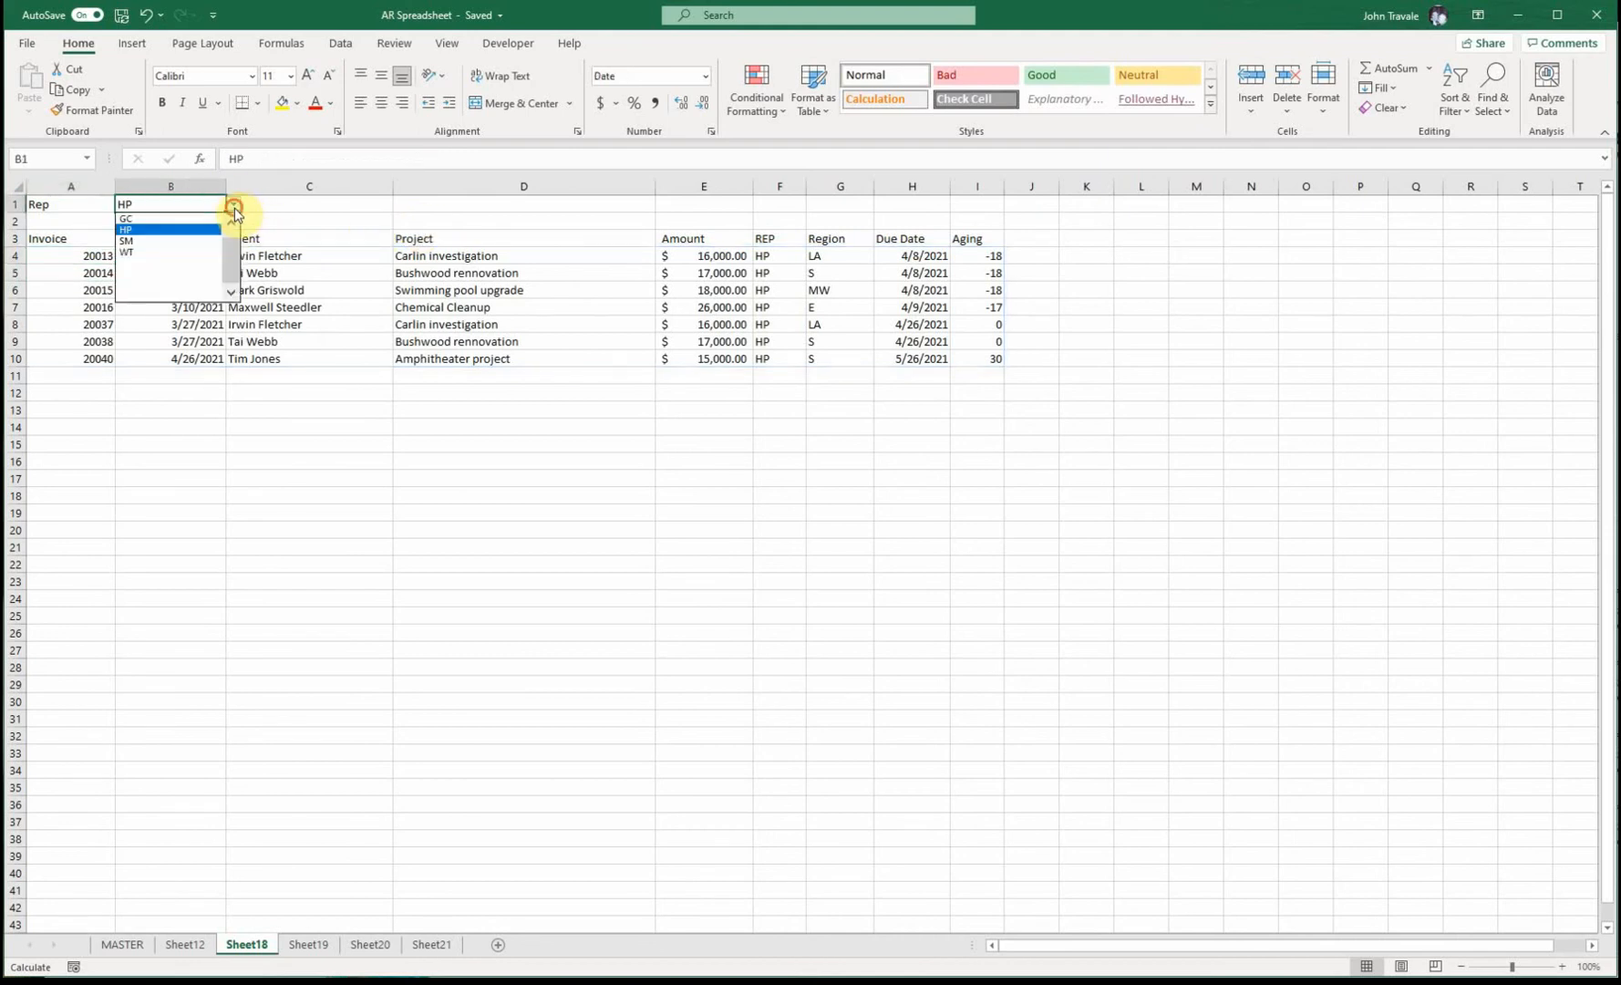
pyautogui.scroll(1, 235, 258)
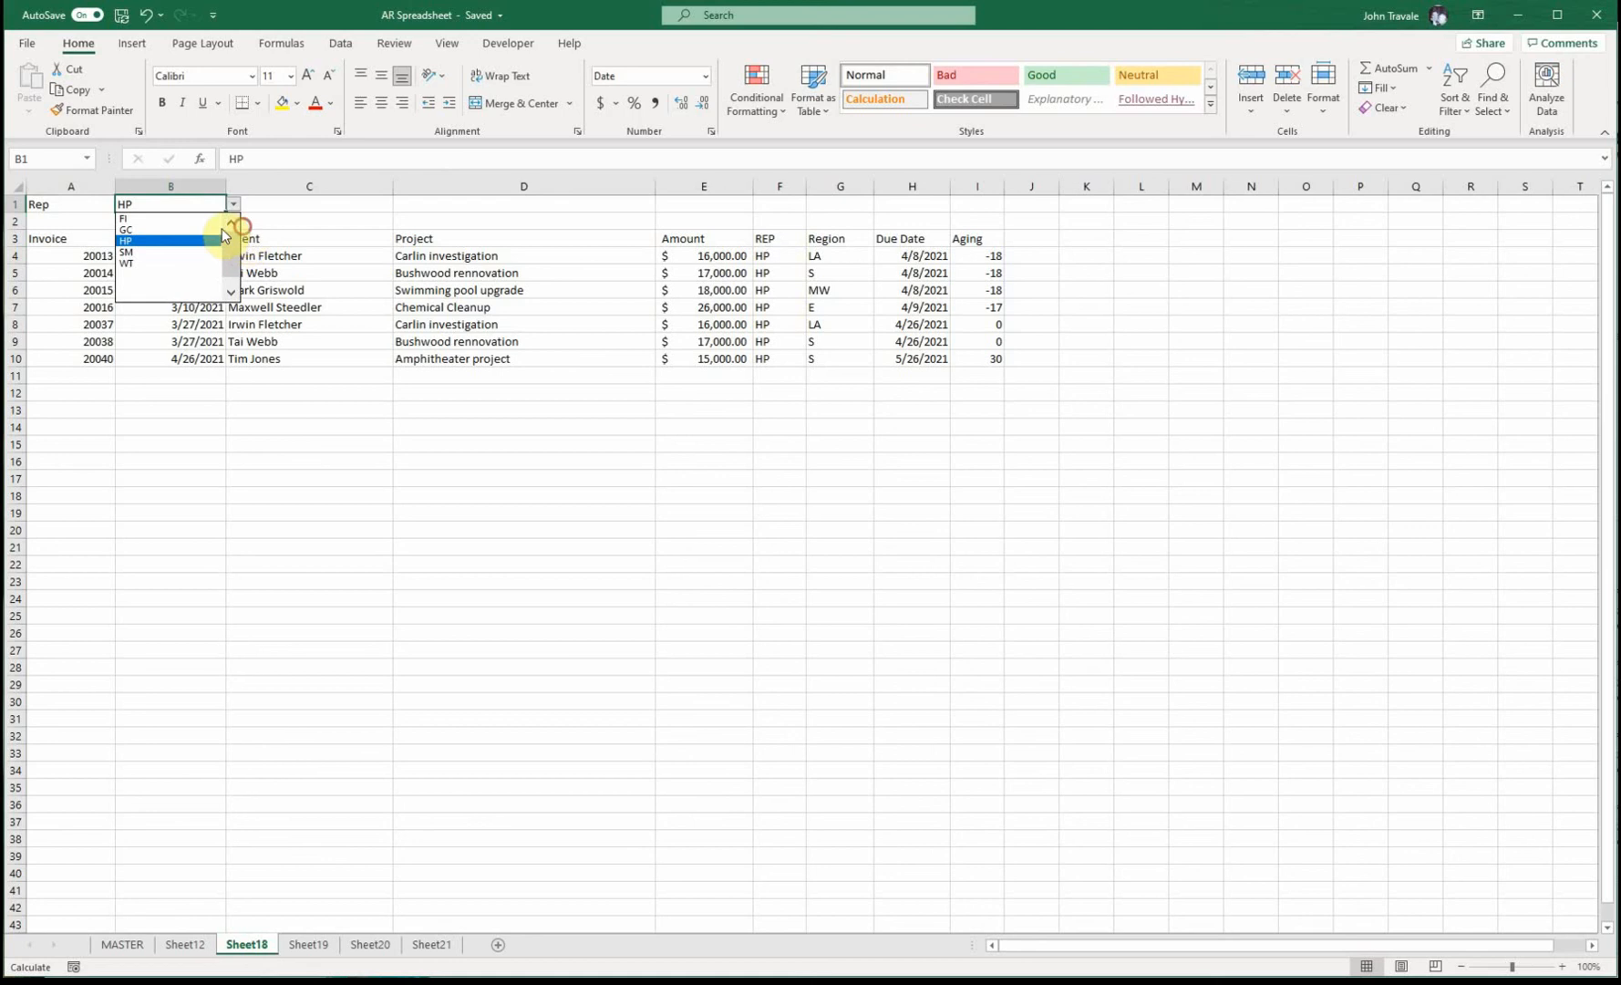
pyautogui.click(296, 201)
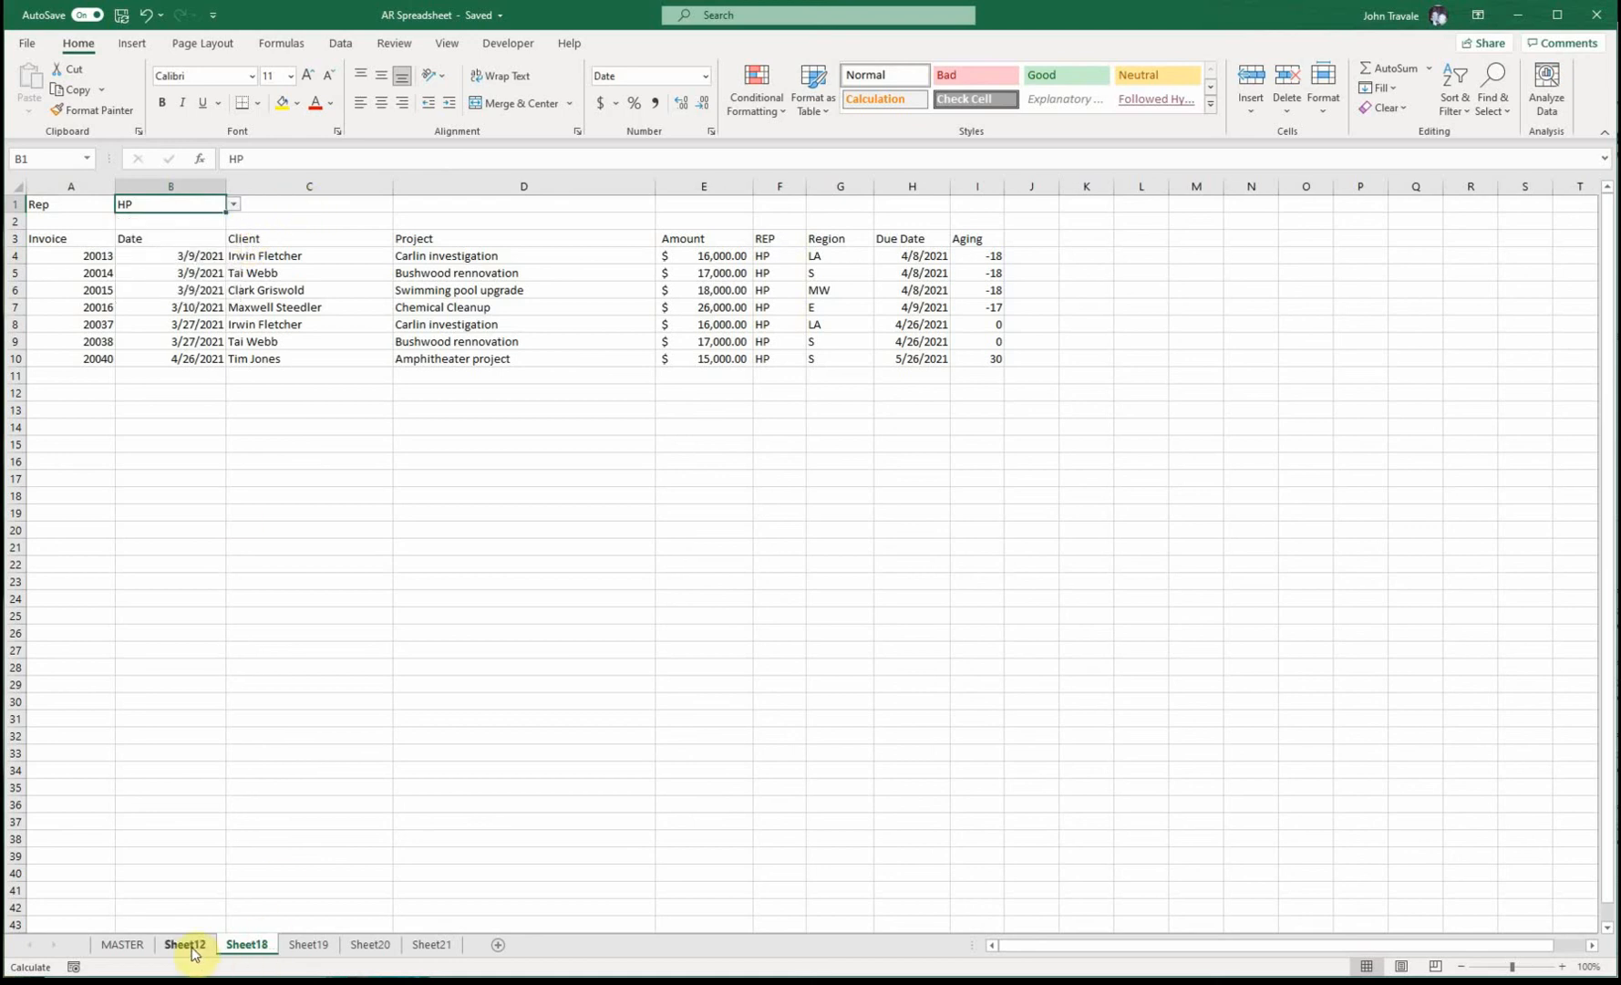
# Rename Sheet12 as FI and Sheet18 as GC, following the Reps list on the MASTER sheet.
pyautogui.click(108, 947)
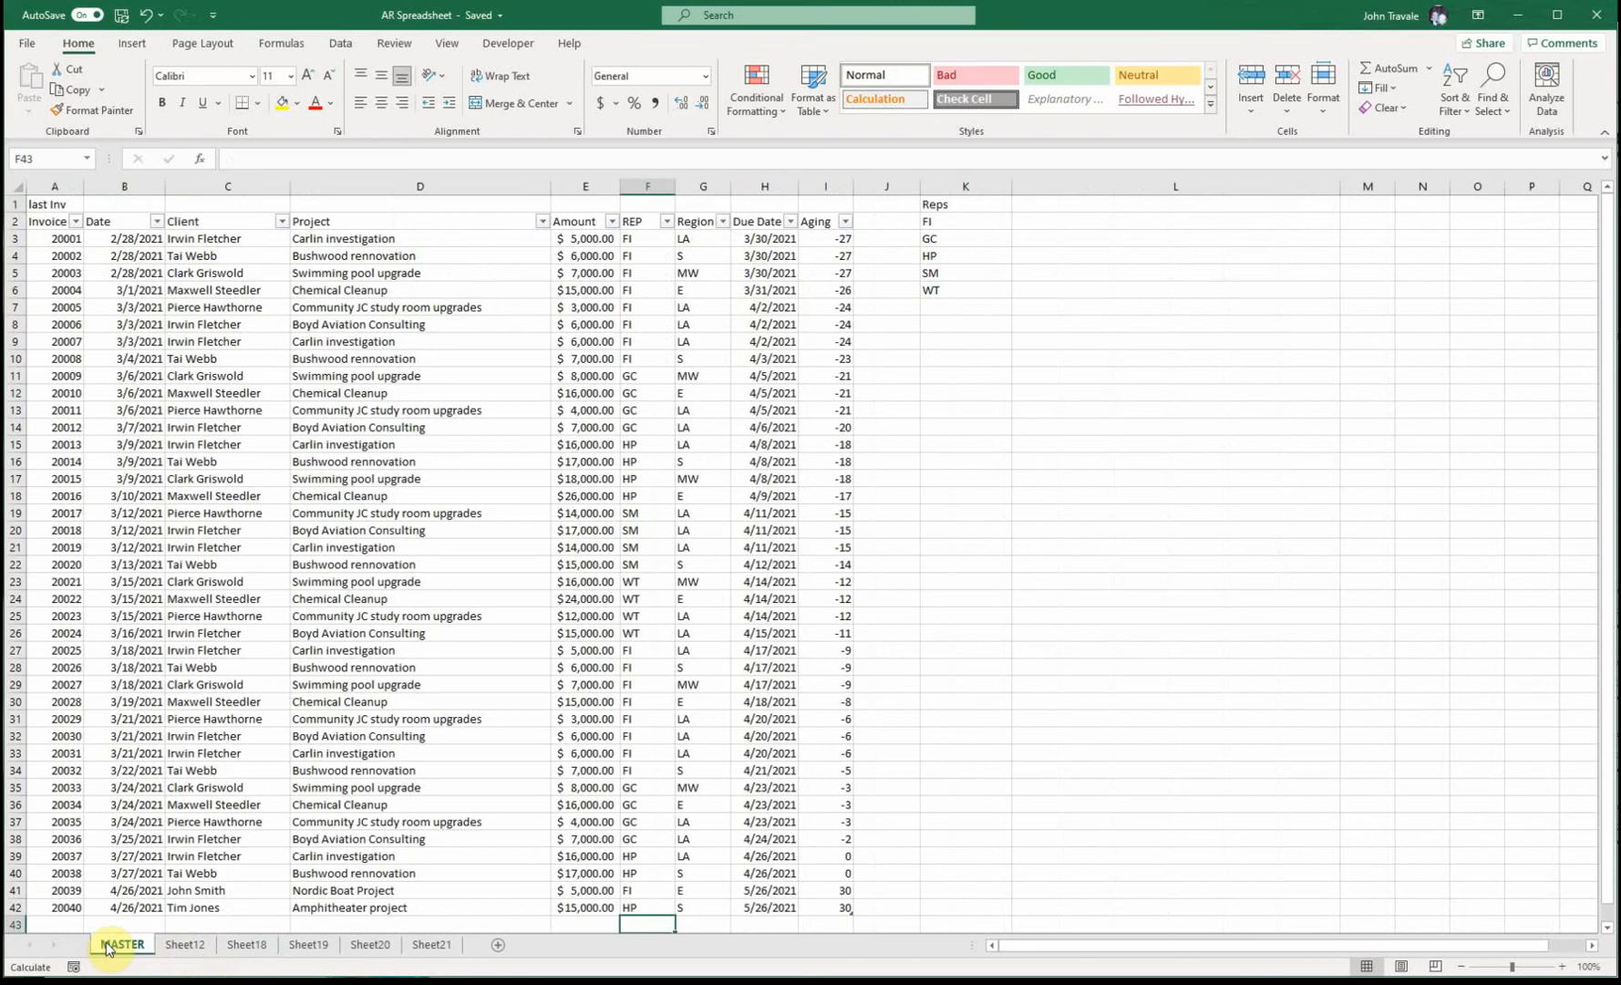
pyautogui.click(187, 946)
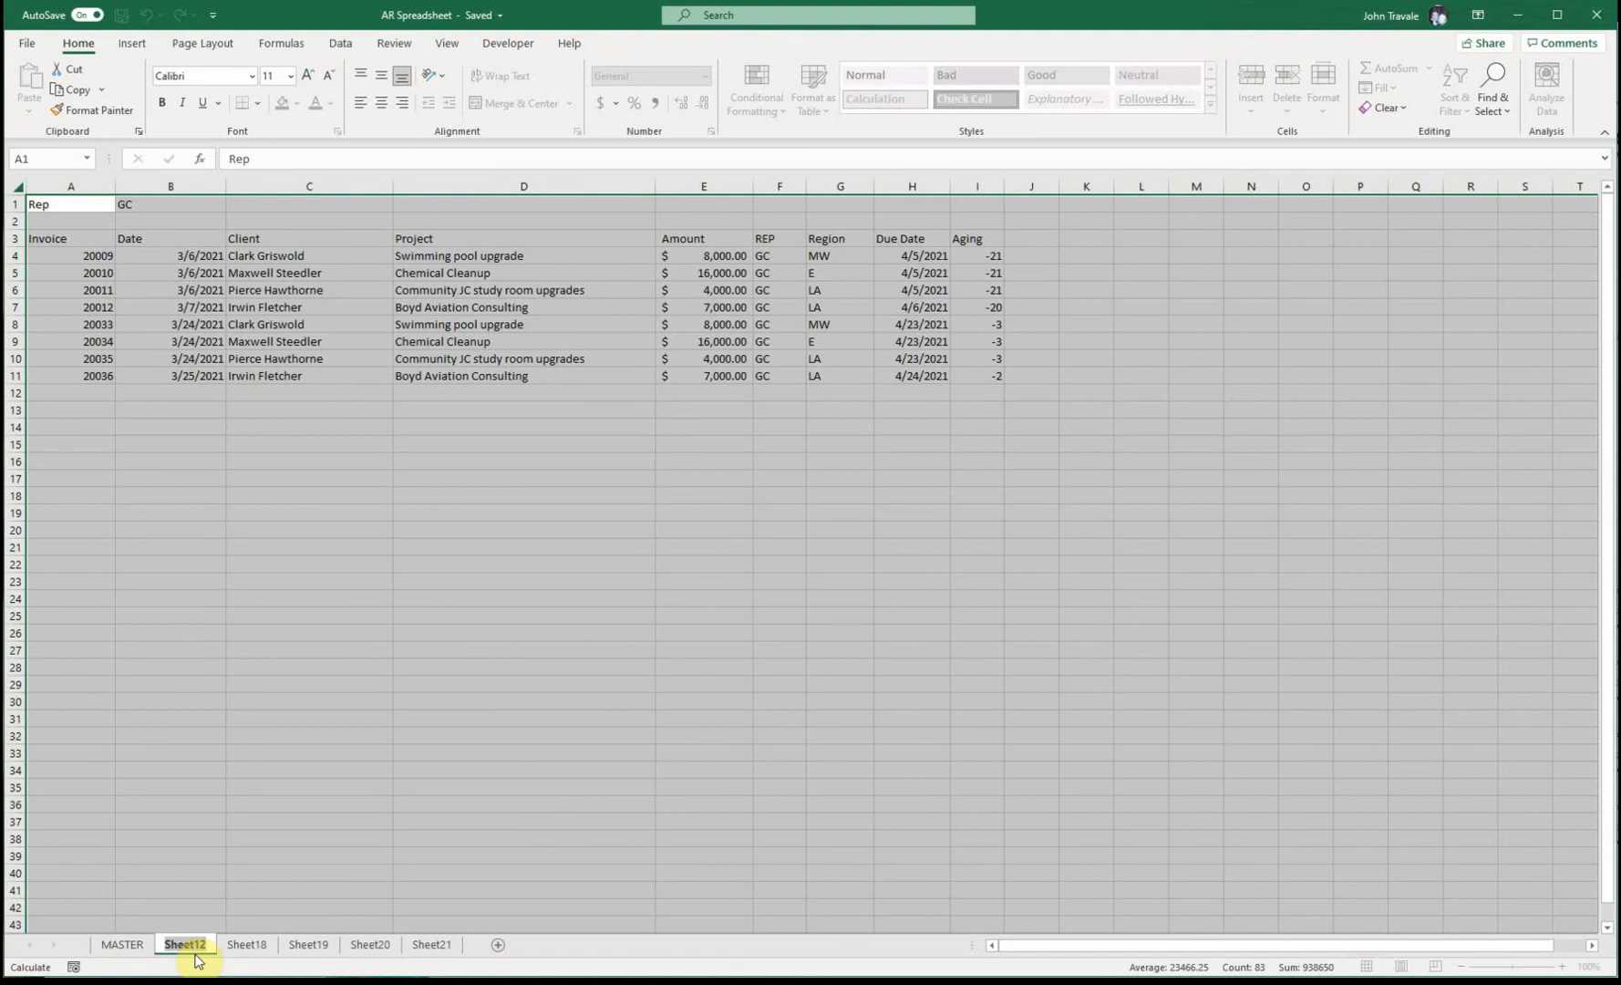
pyautogui.write('Fl')
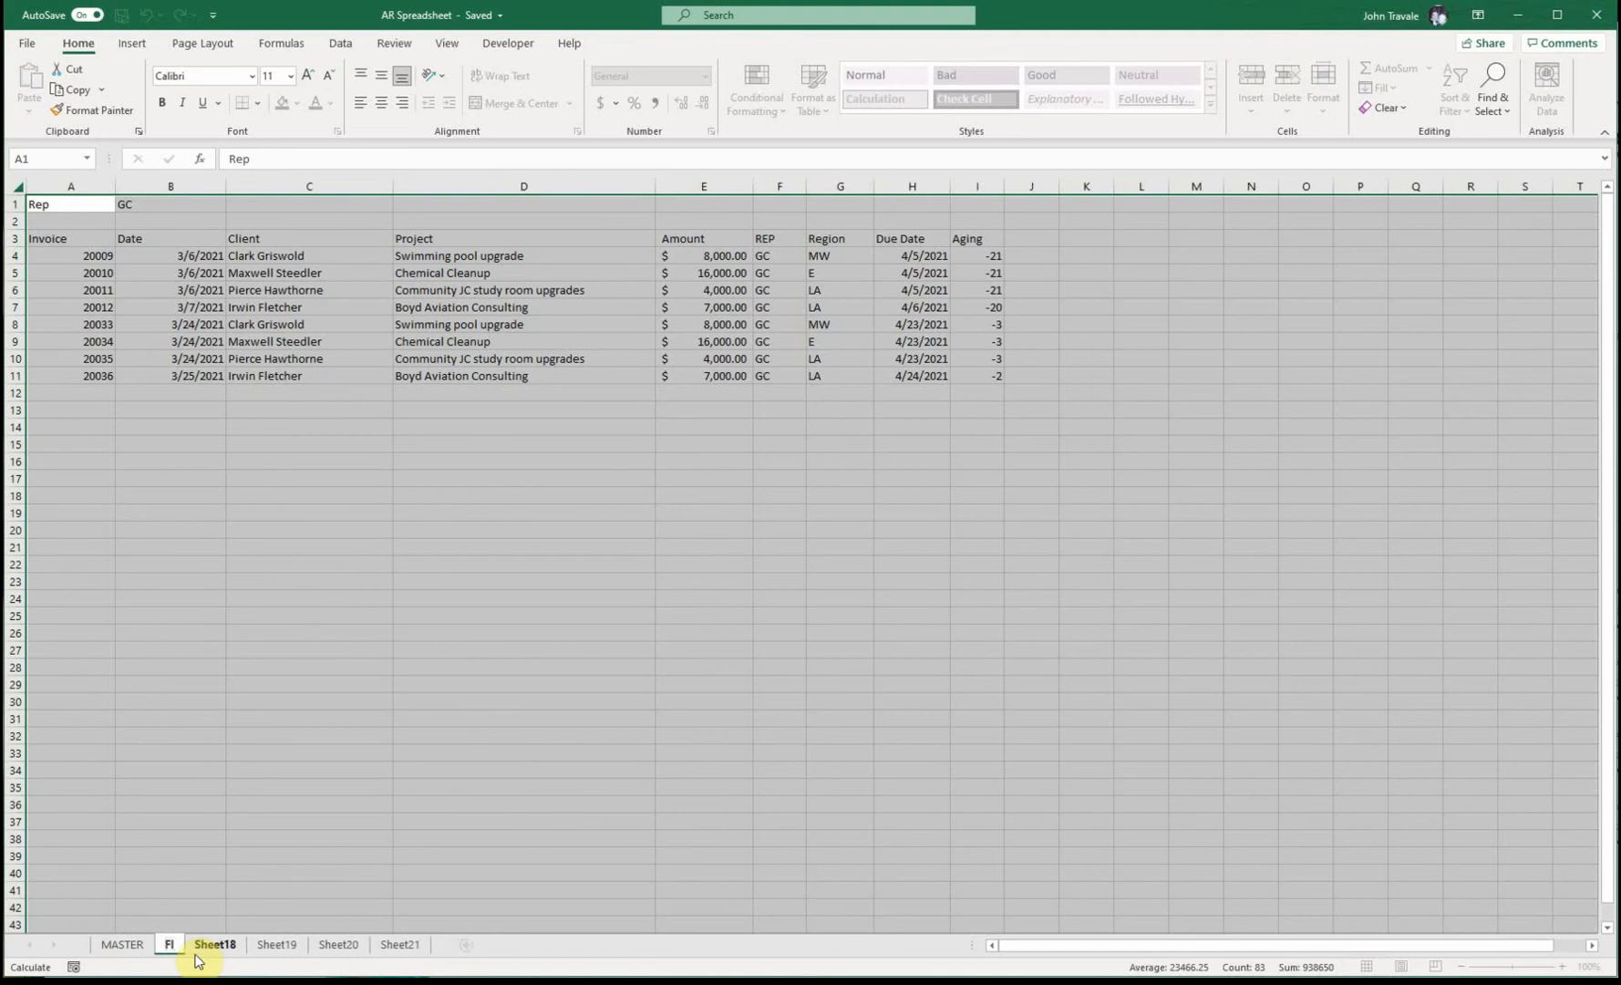
pyautogui.press('Return')
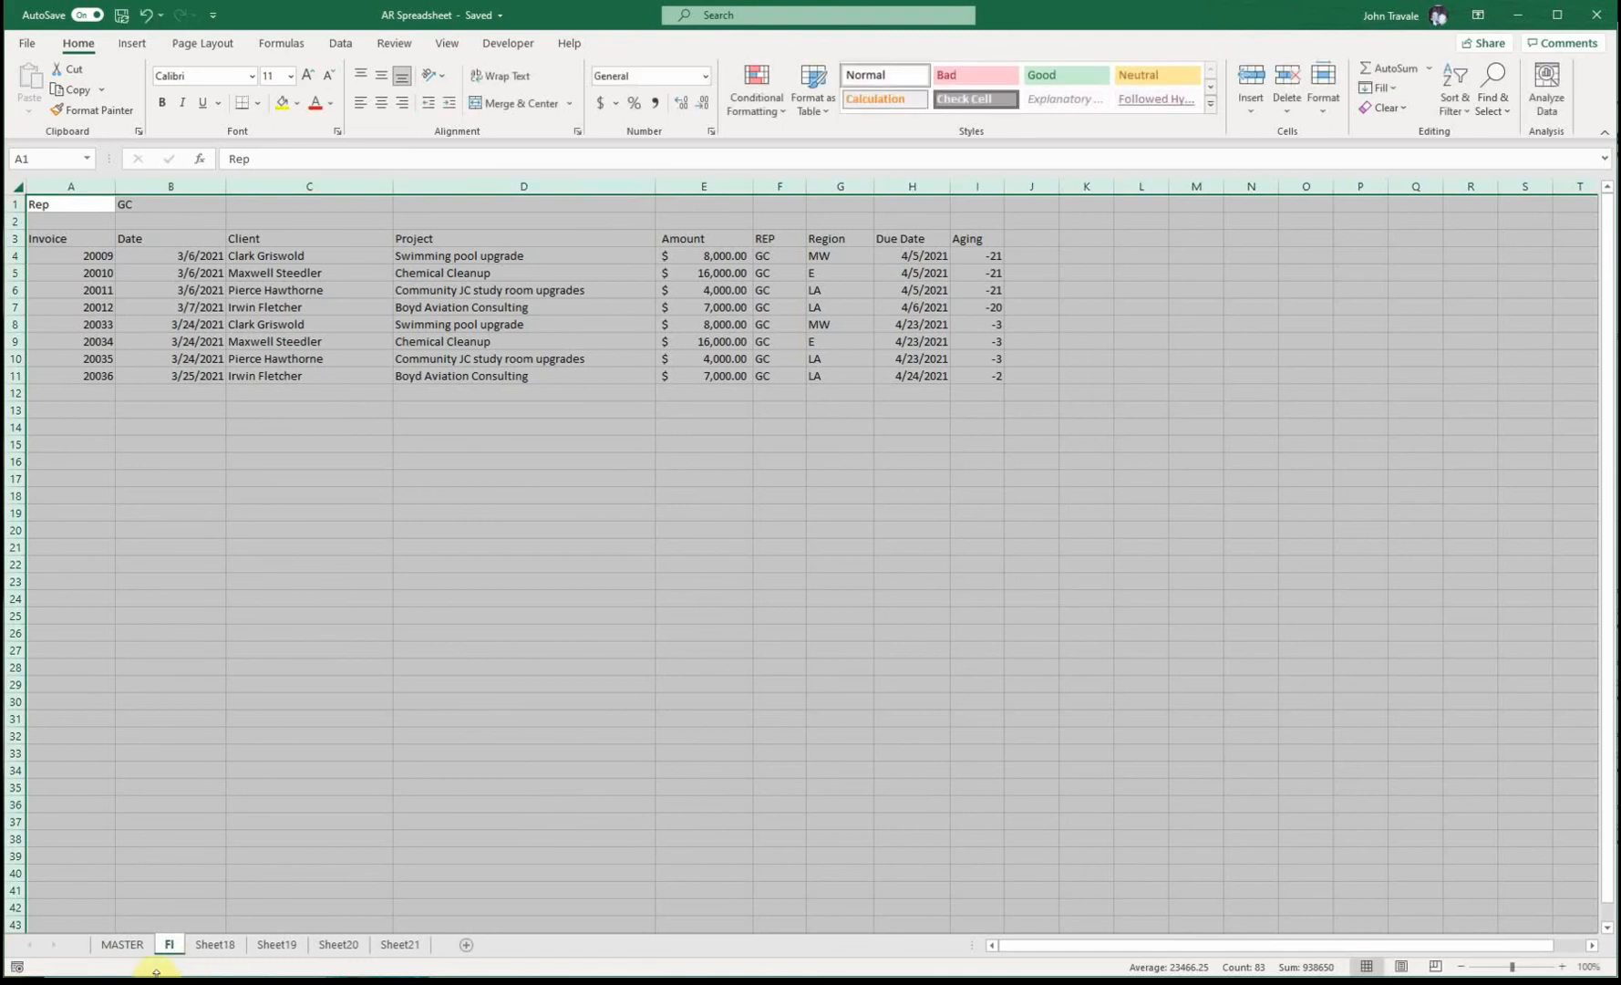
pyautogui.doubleClick(211, 949)
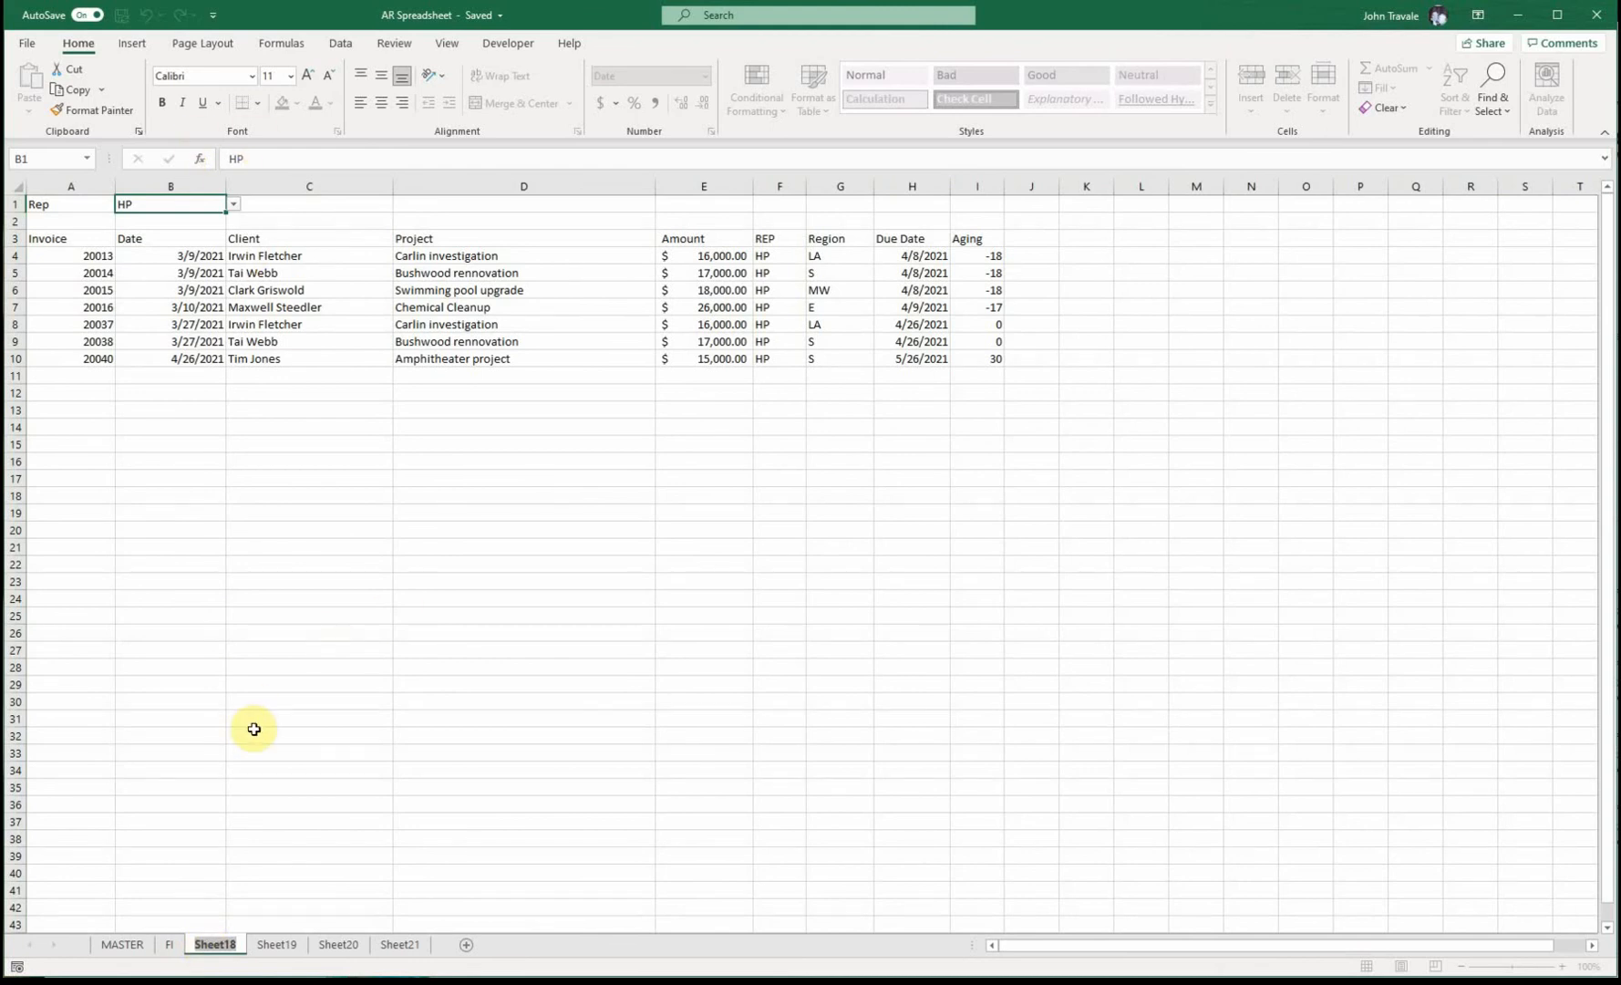
pyautogui.write('GC')
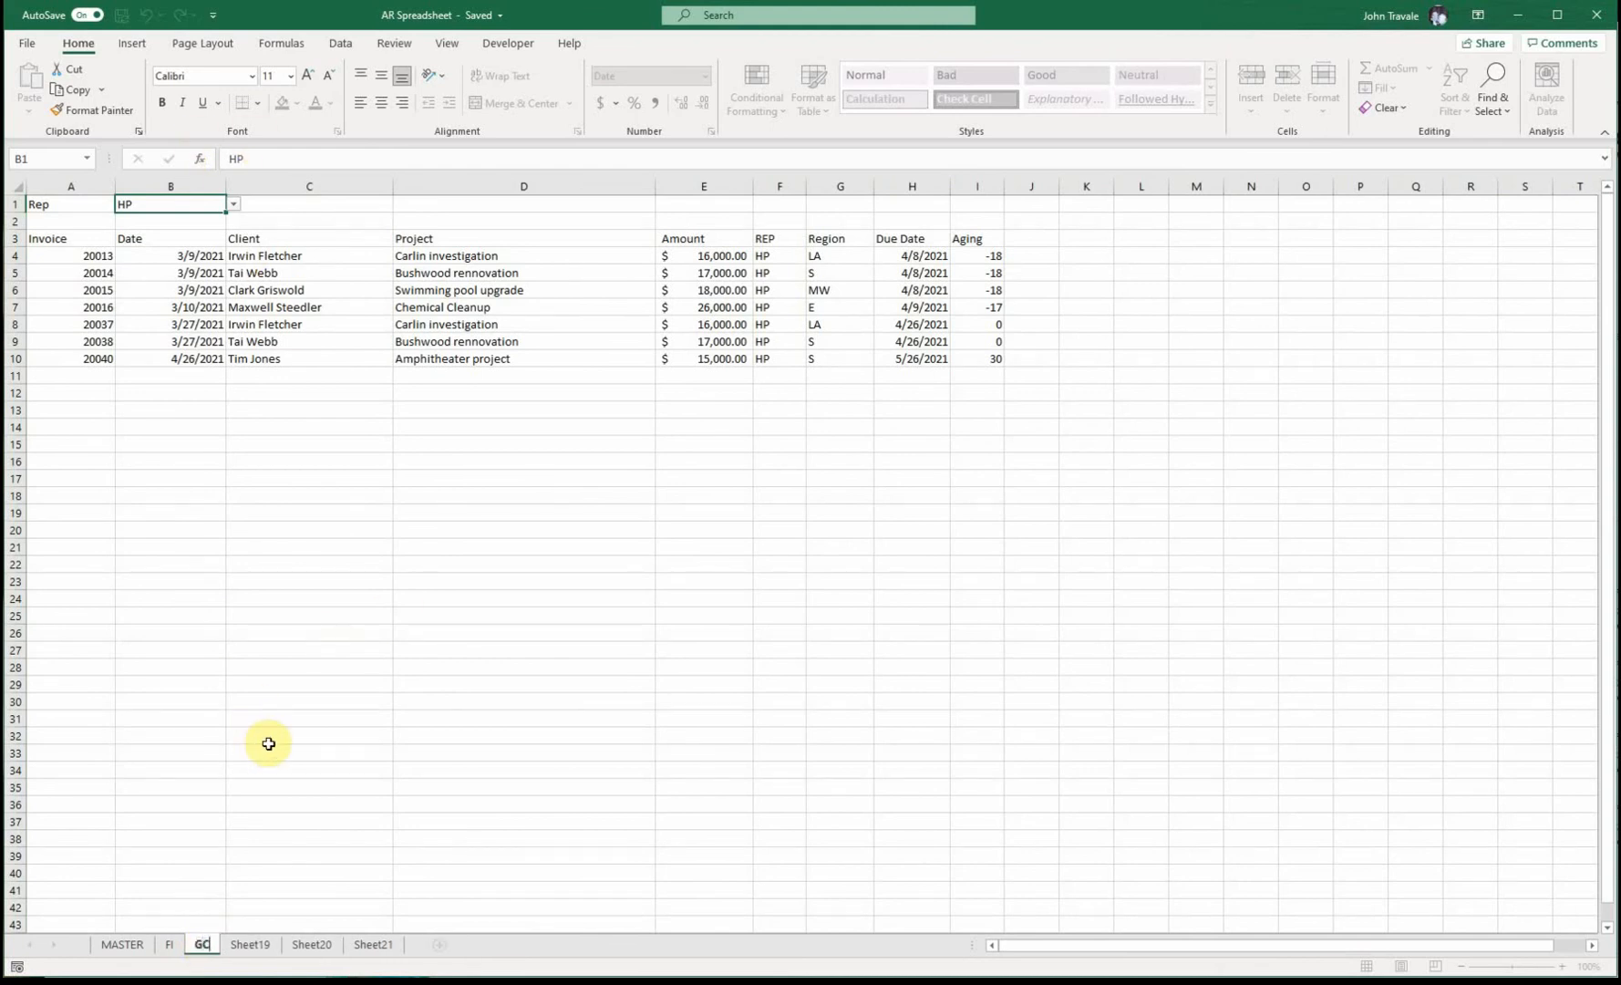
pyautogui.press('Return')
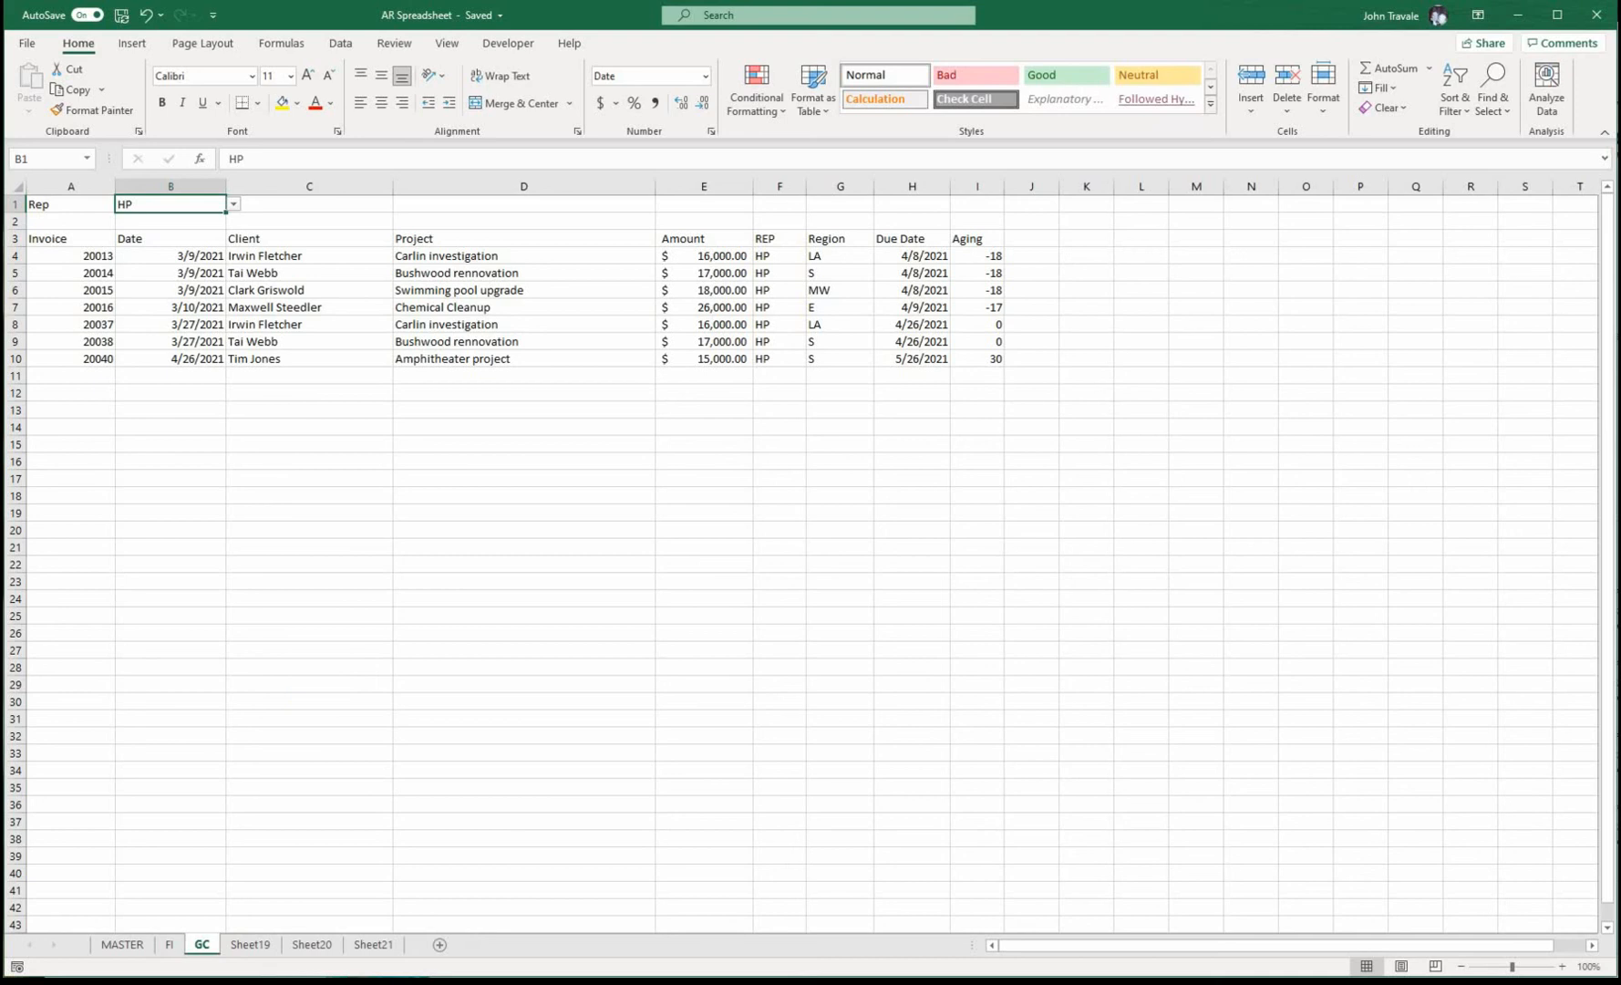
# Rename Sheet19 as HP and Sheet20 as SM, following the order of the Reps list on the MASTER sheet.
pyautogui.click(117, 946)
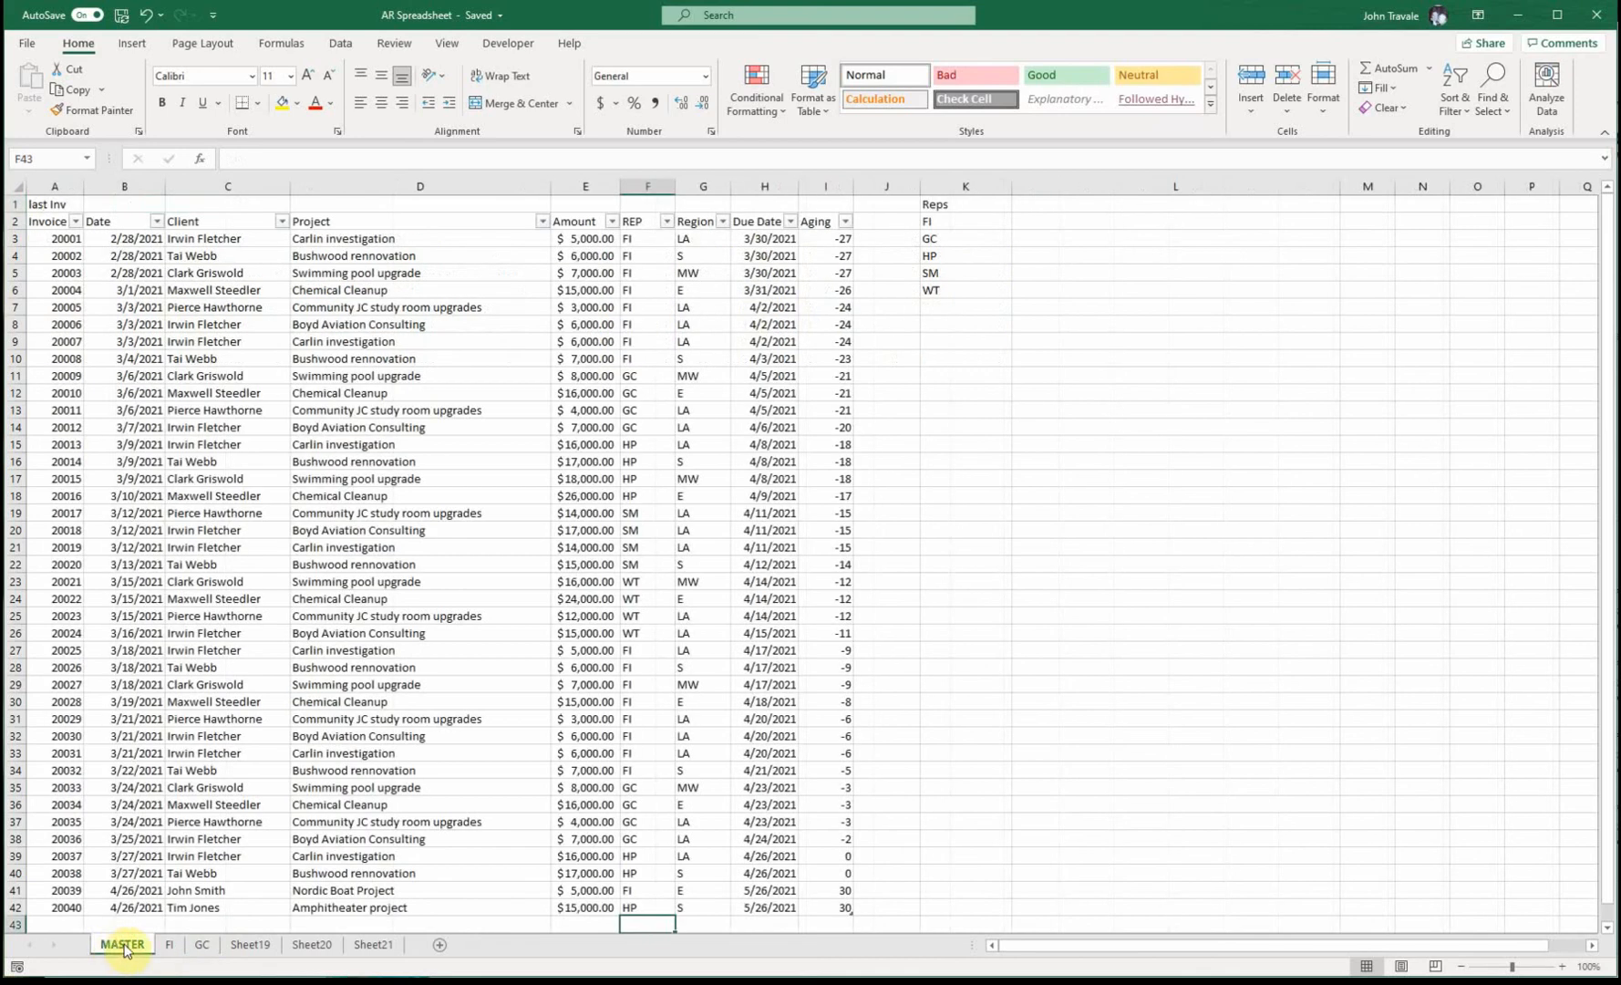
pyautogui.click(259, 948)
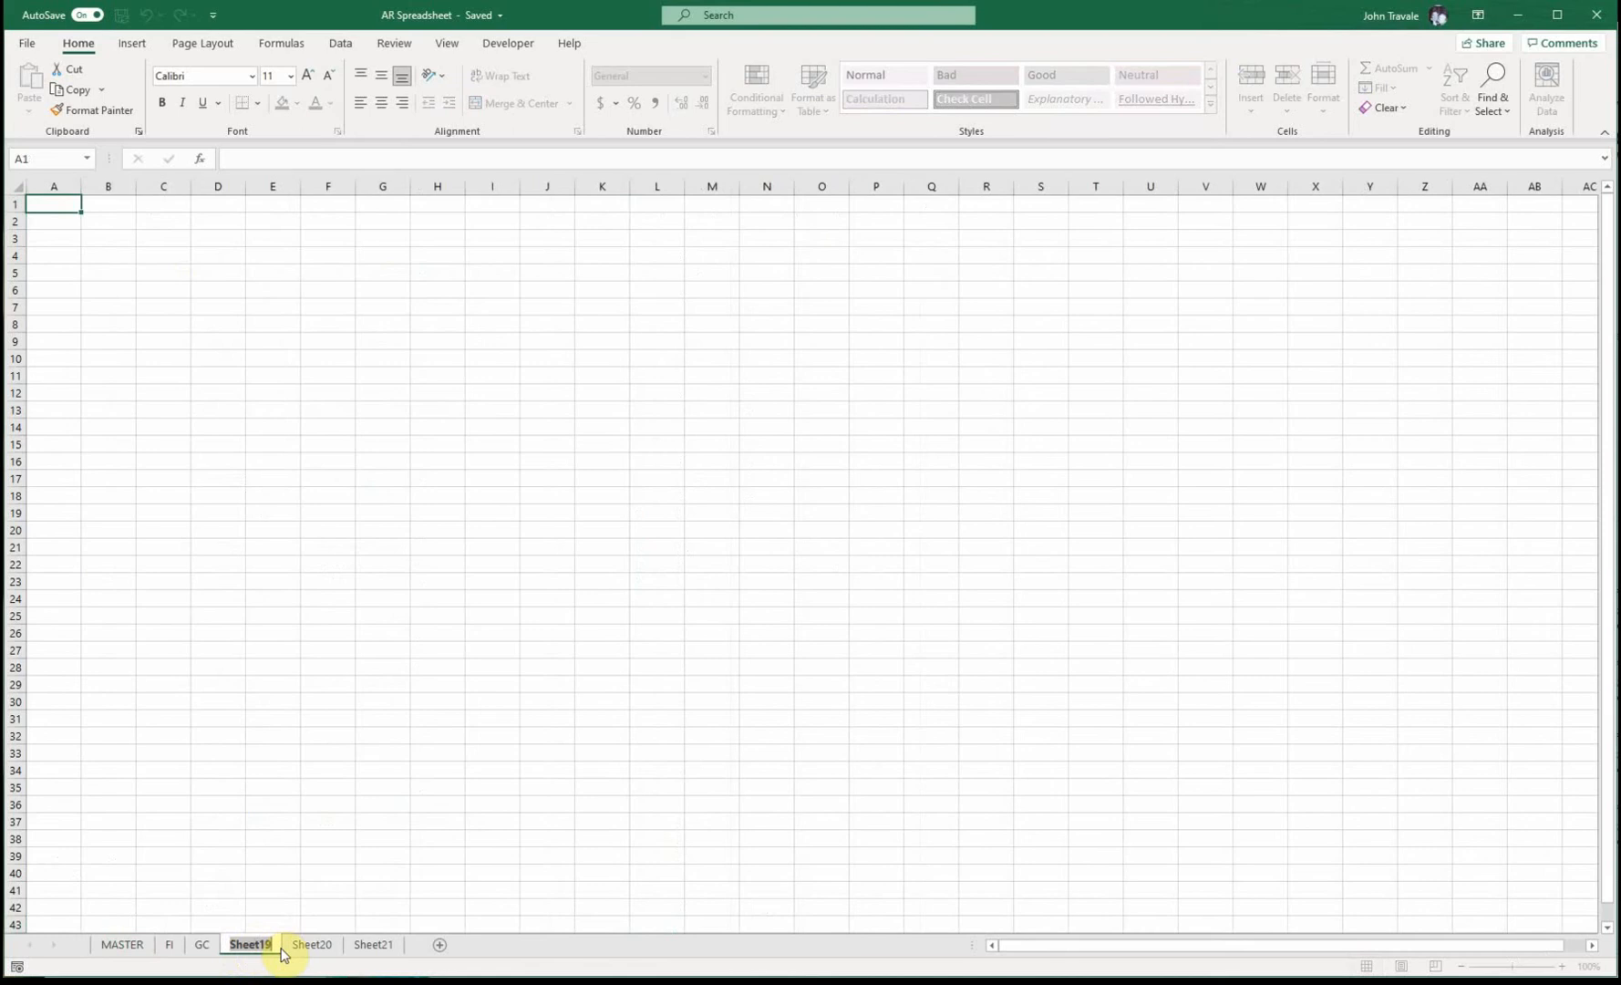
pyautogui.write('HP')
pyautogui.press('Return')
pyautogui.click(286, 946)
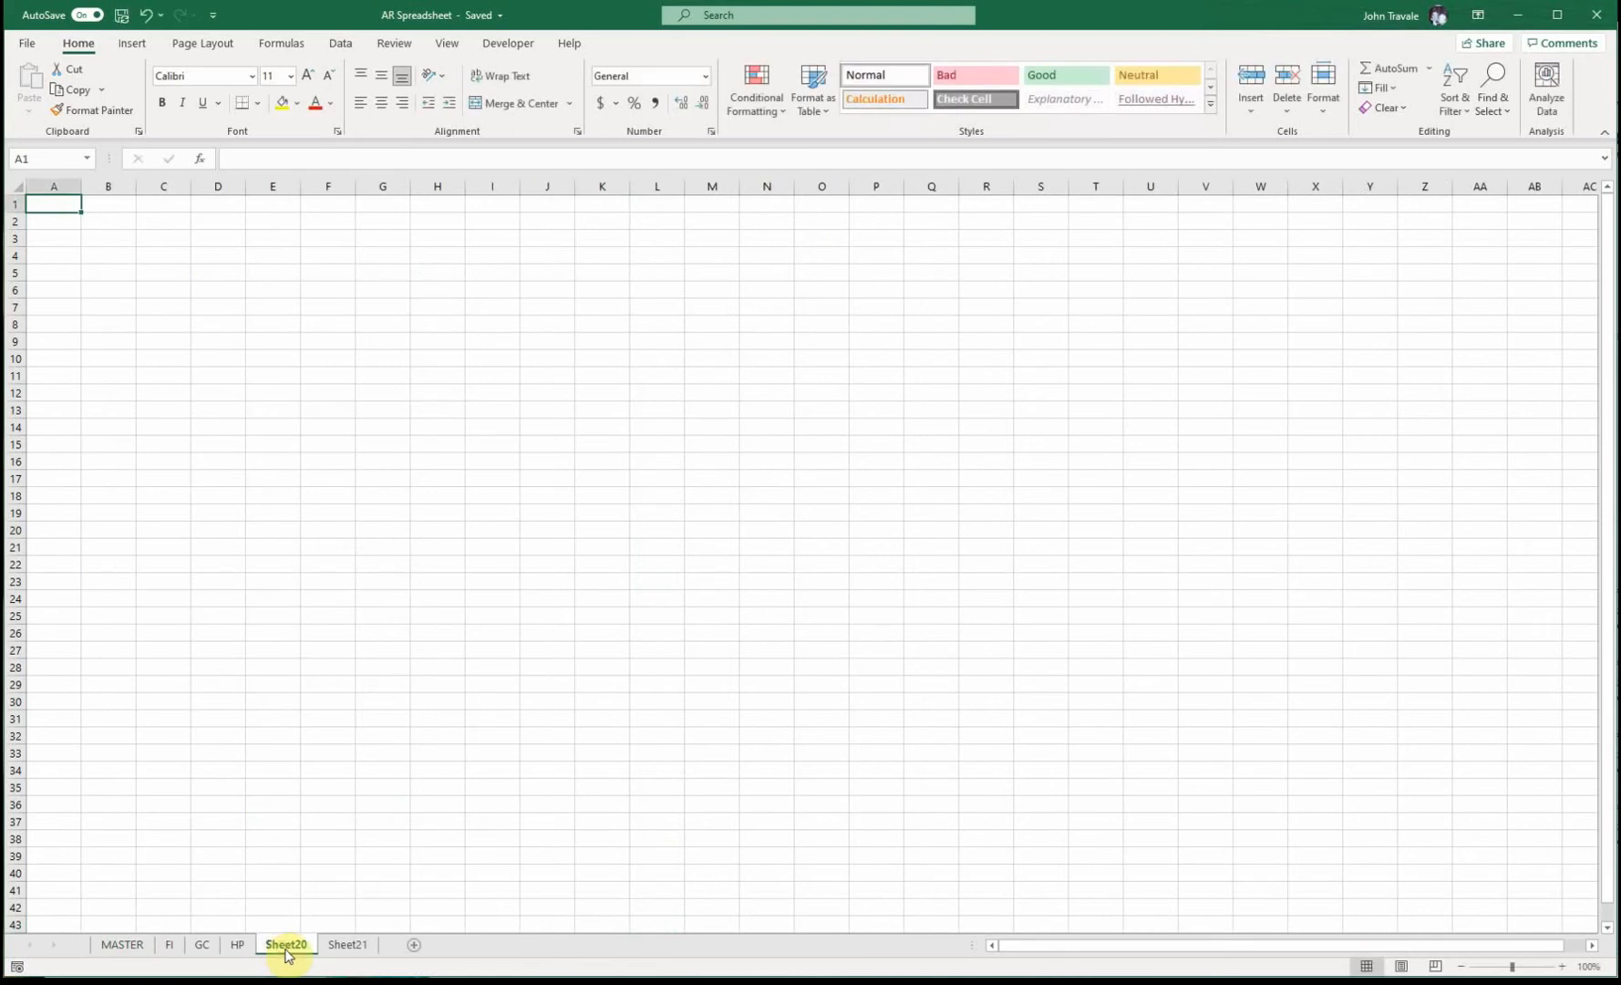
pyautogui.doubleClick(286, 947)
pyautogui.write('SM')
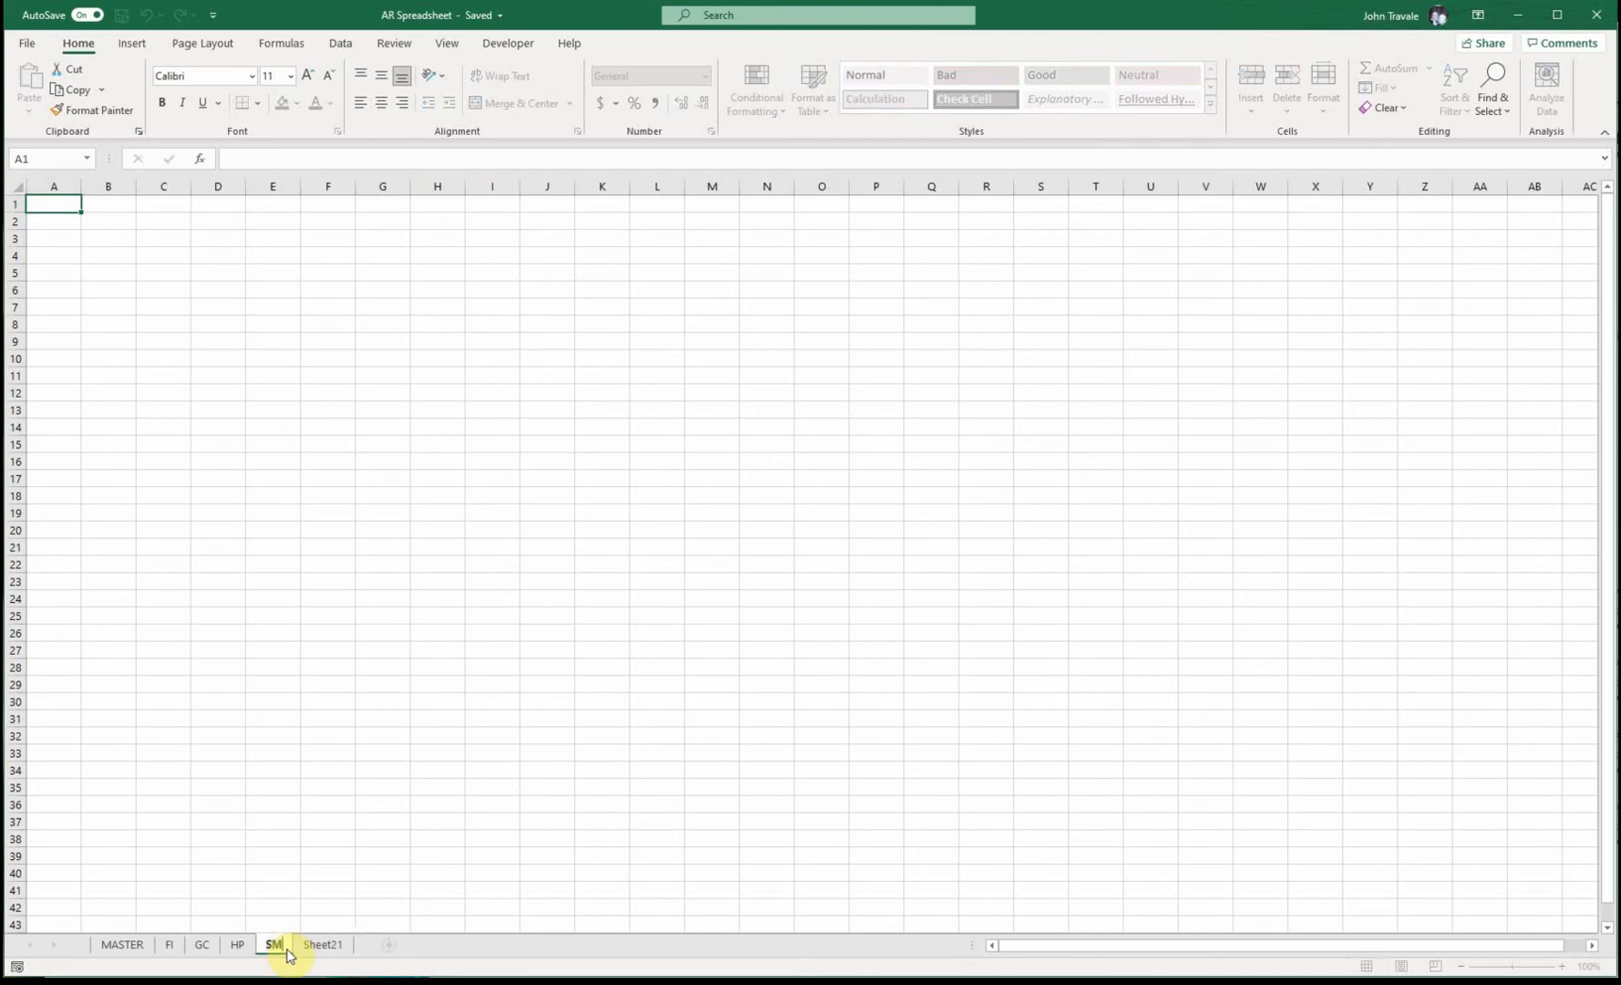
pyautogui.press('Return')
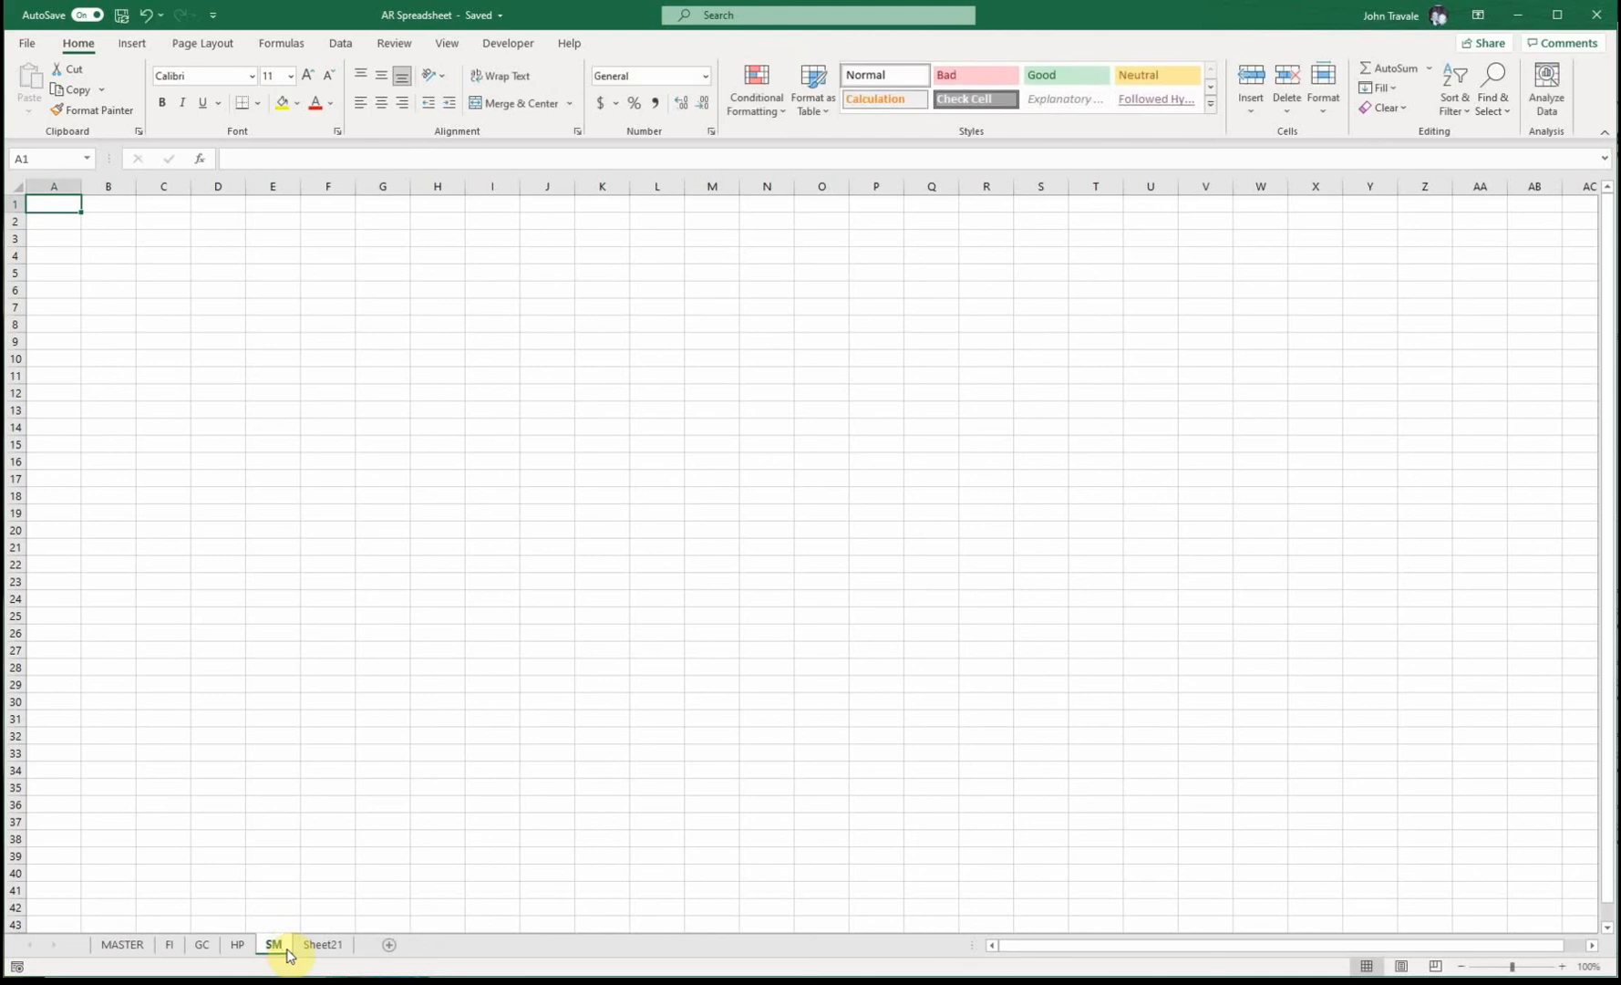
# Rename the last blank worksheet, Sheet21, as WT.
pyautogui.doubleClick(324, 946)
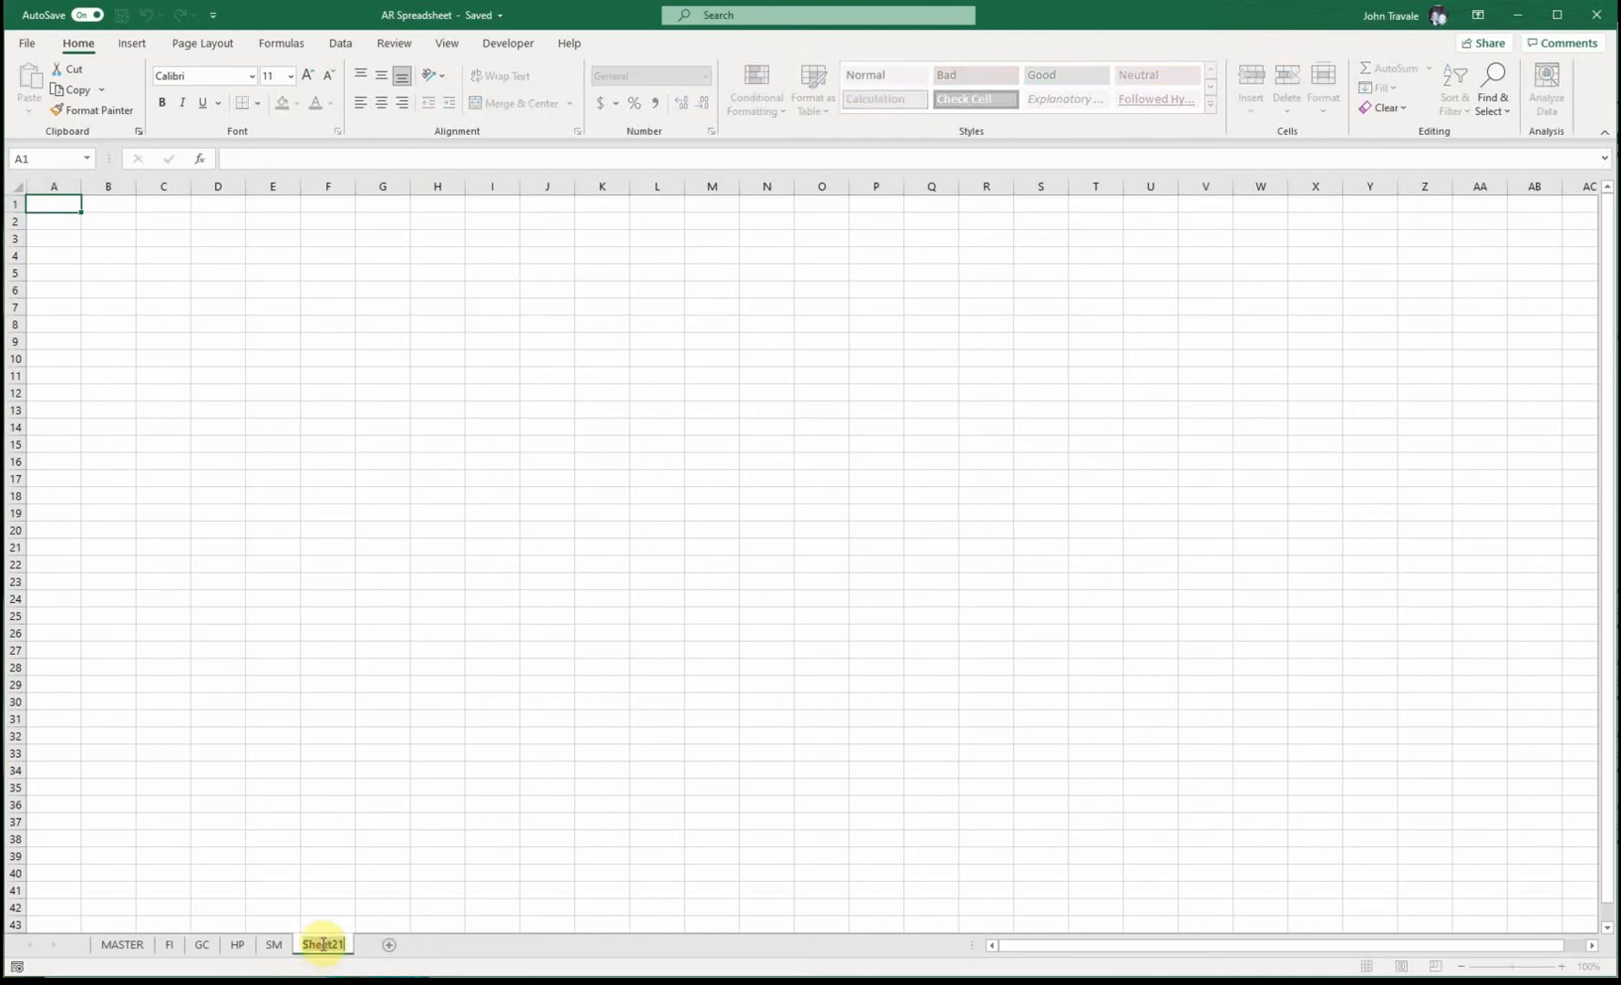
pyautogui.write('WT')
pyautogui.press('Return')
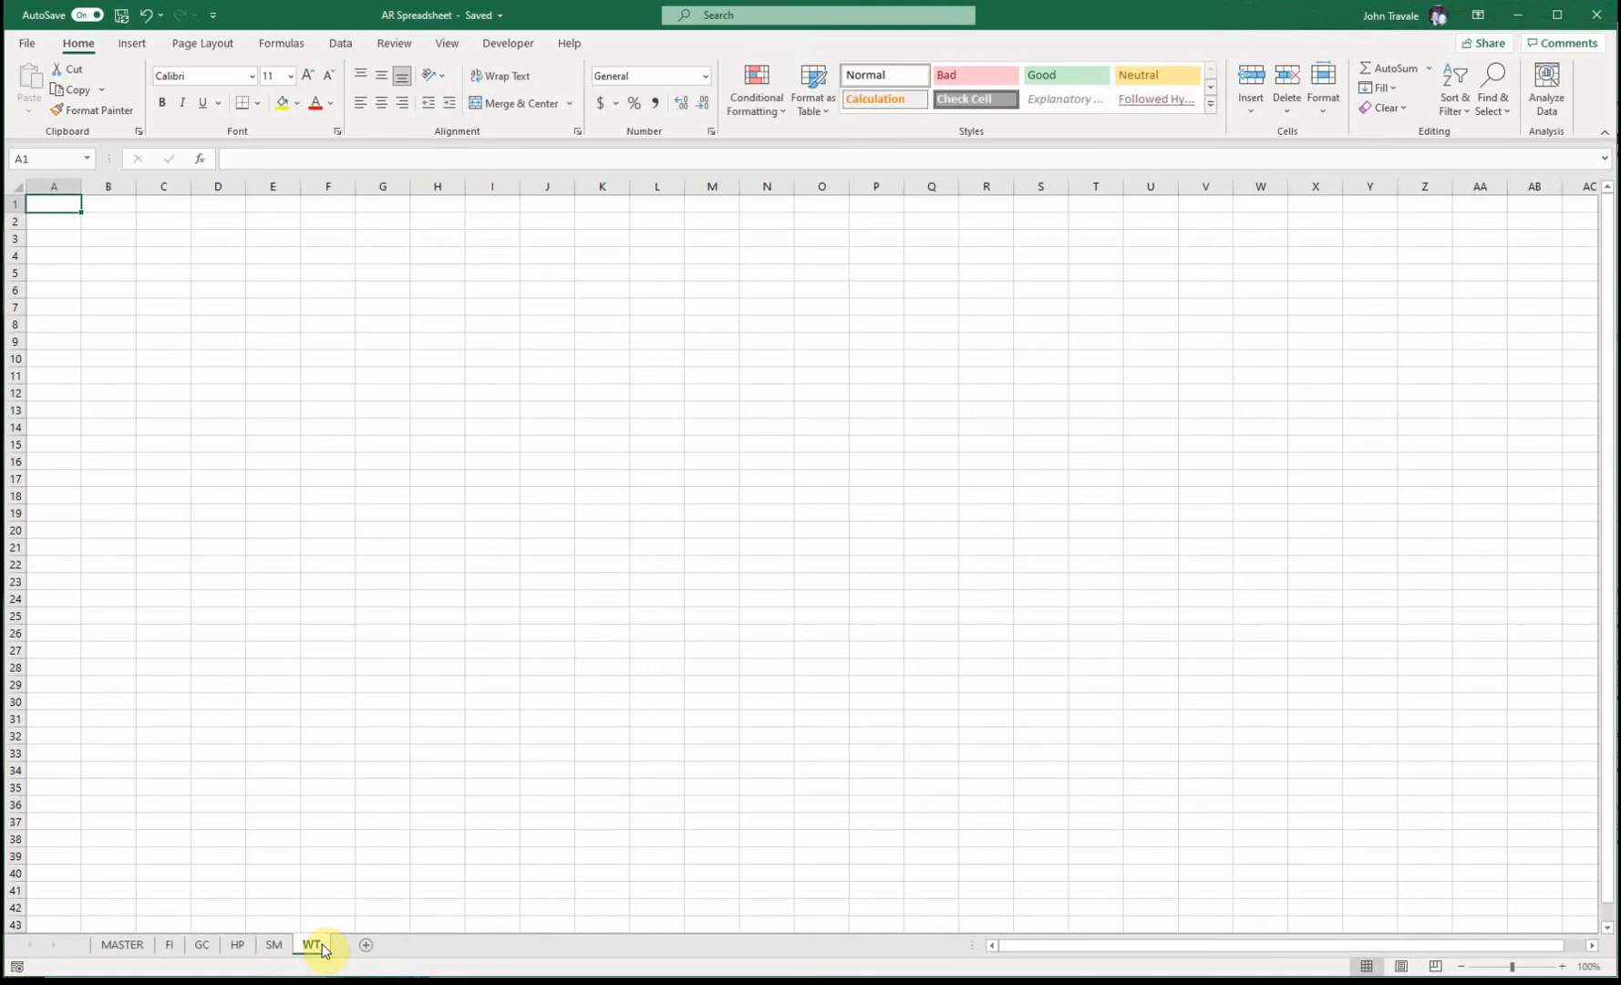
# Copy the entire contents of the GC sheet and paste them over the whole blank HP sheet.
pyautogui.click(168, 947)
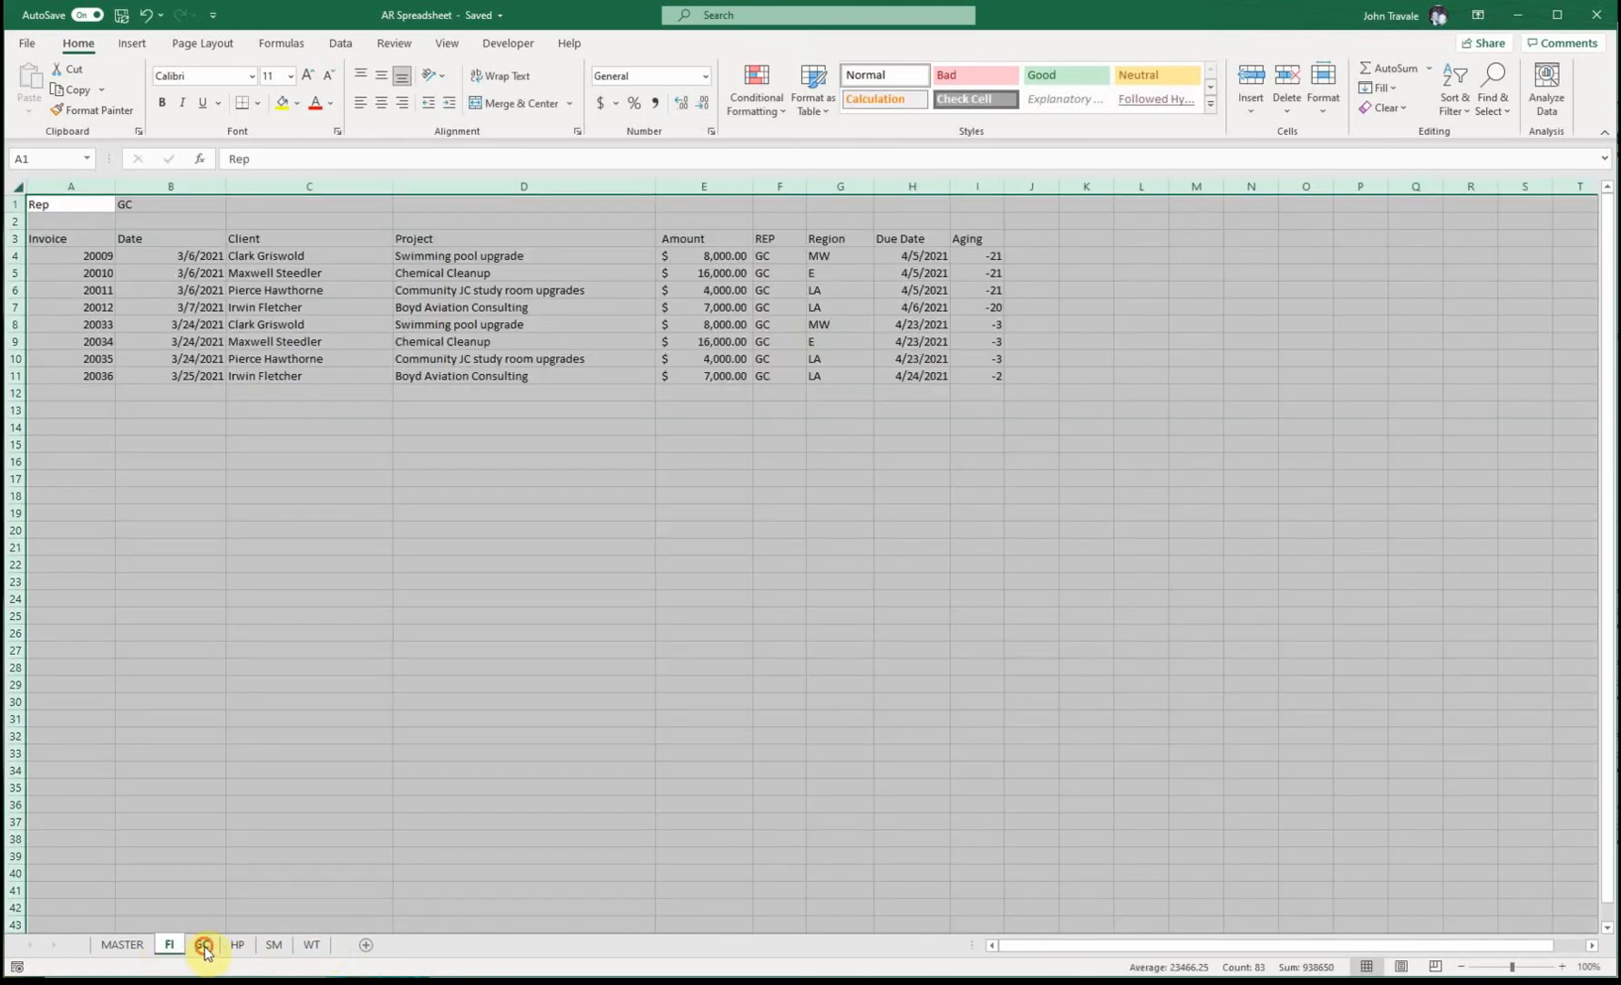
pyautogui.click(204, 946)
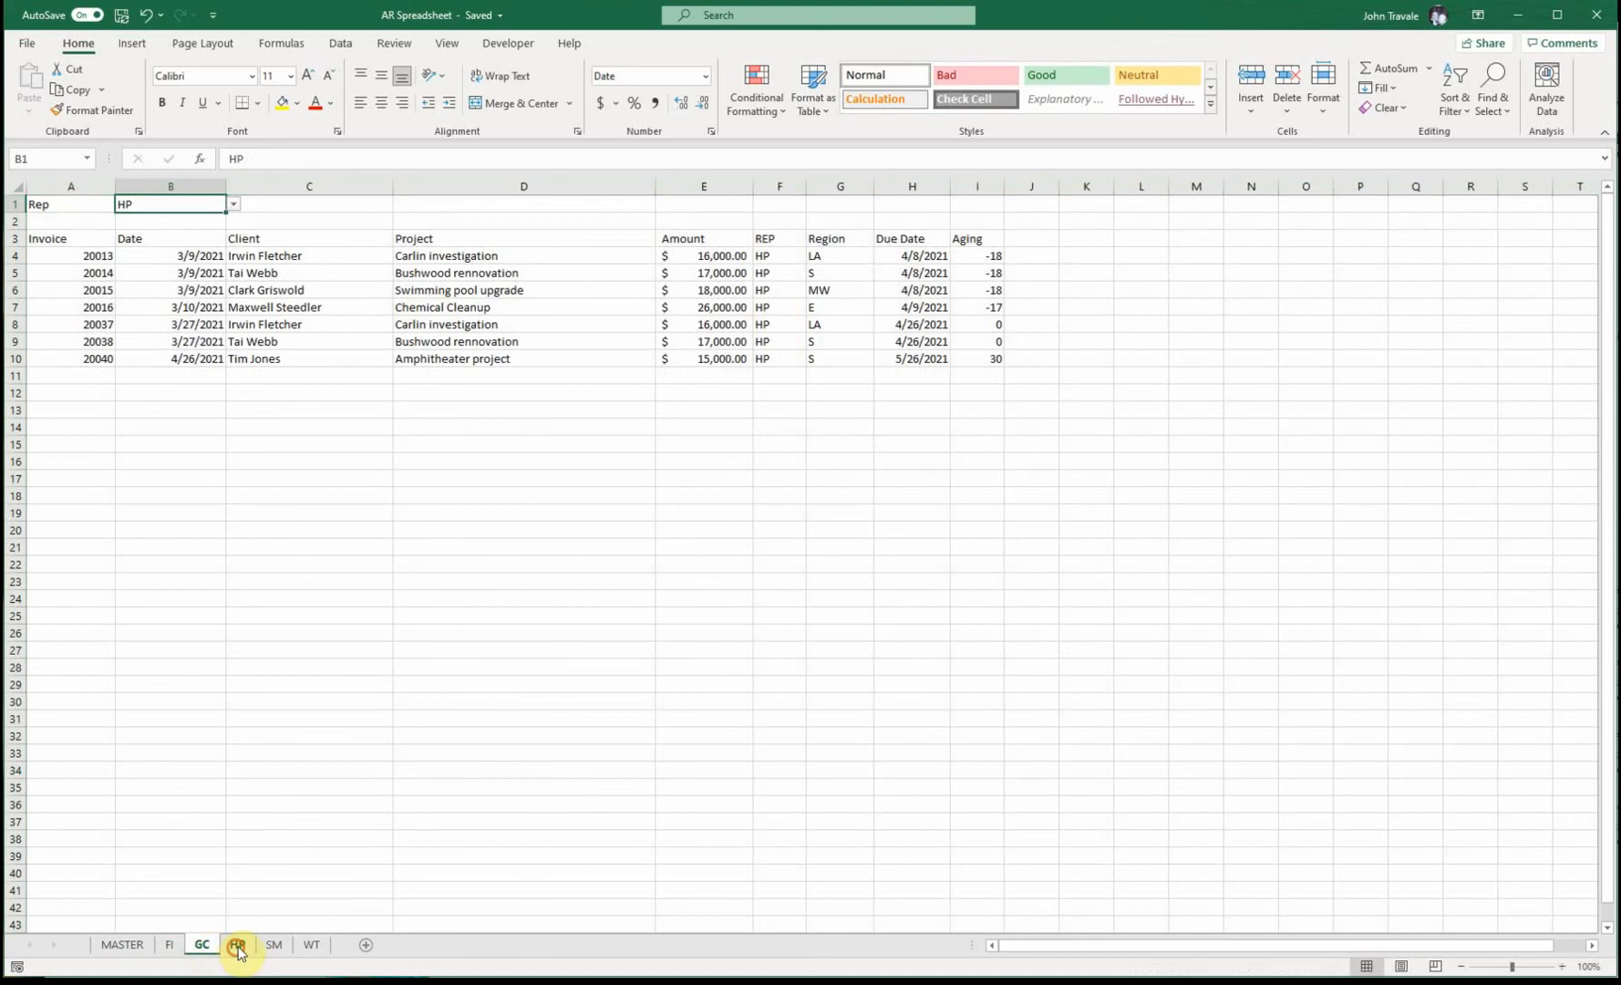
pyautogui.click(237, 946)
pyautogui.click(202, 945)
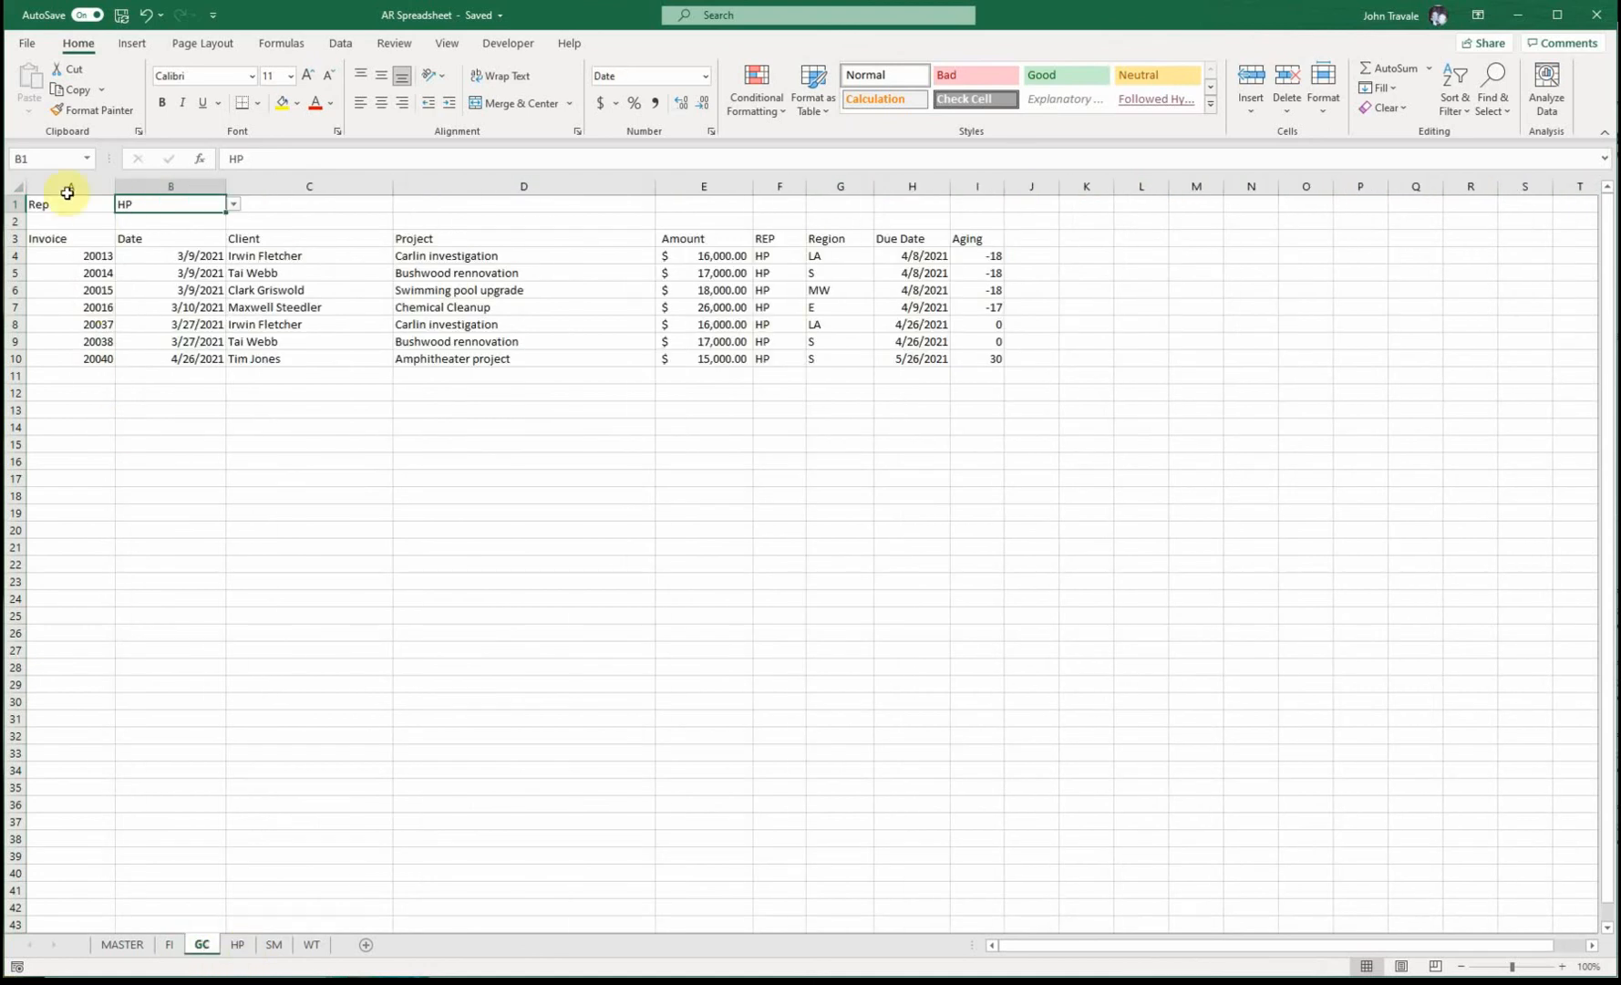
pyautogui.click(20, 189)
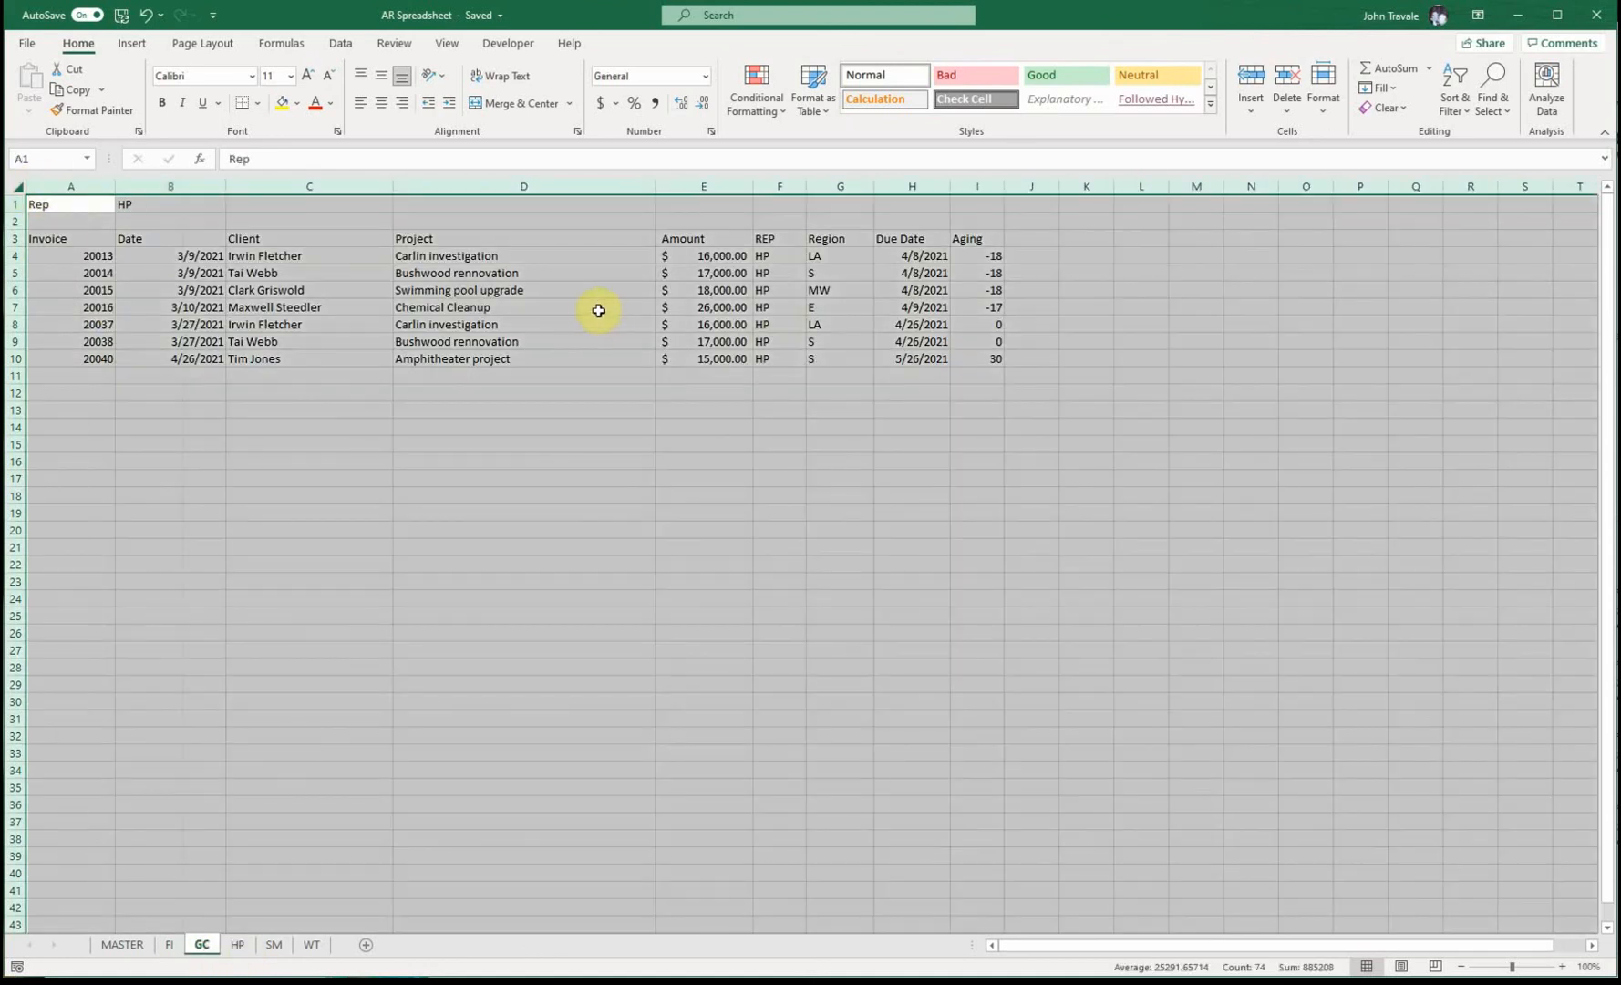
pyautogui.hotkey('ctrl', 'c')
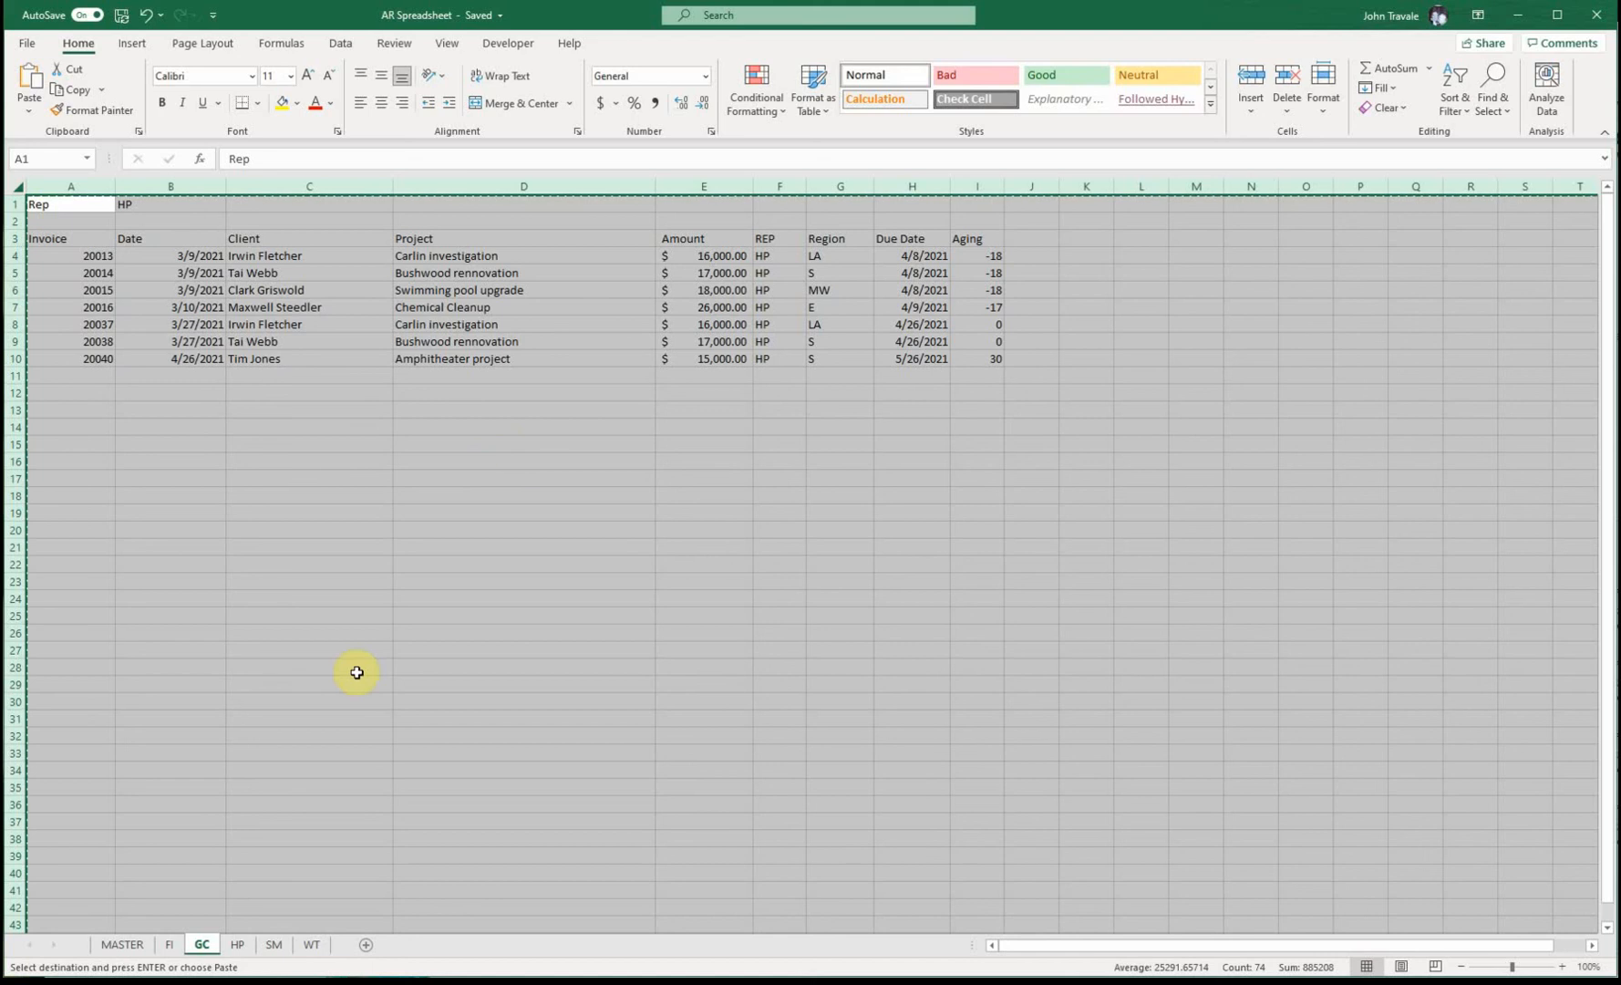
pyautogui.click(241, 944)
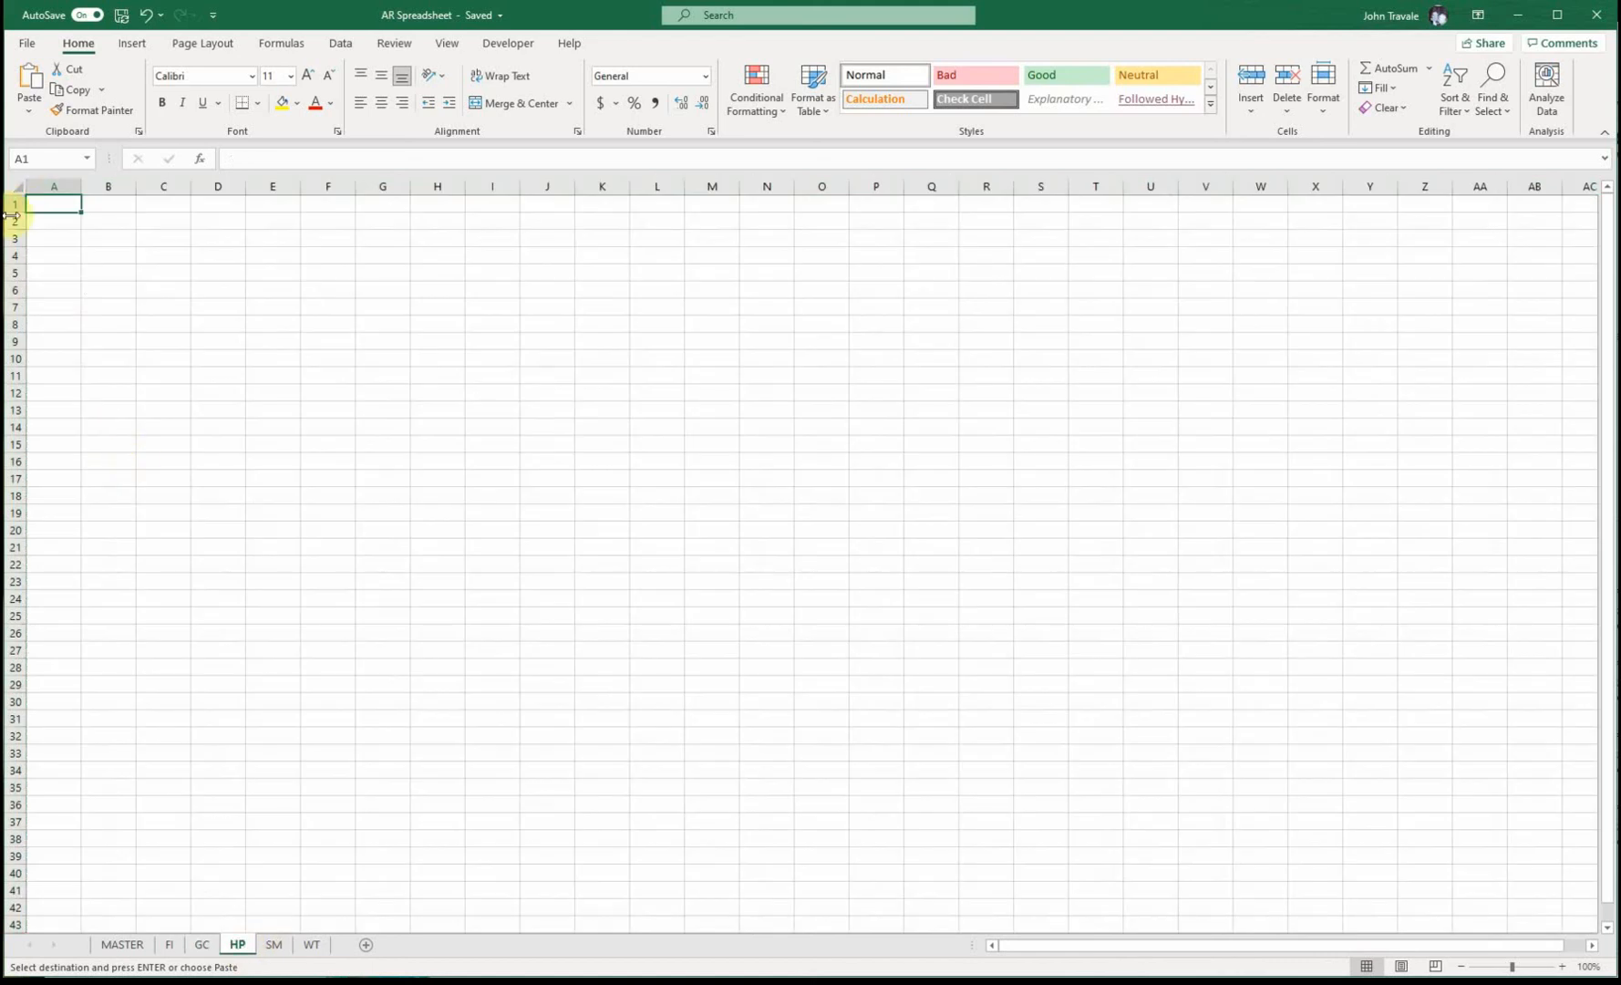
pyautogui.click(16, 187)
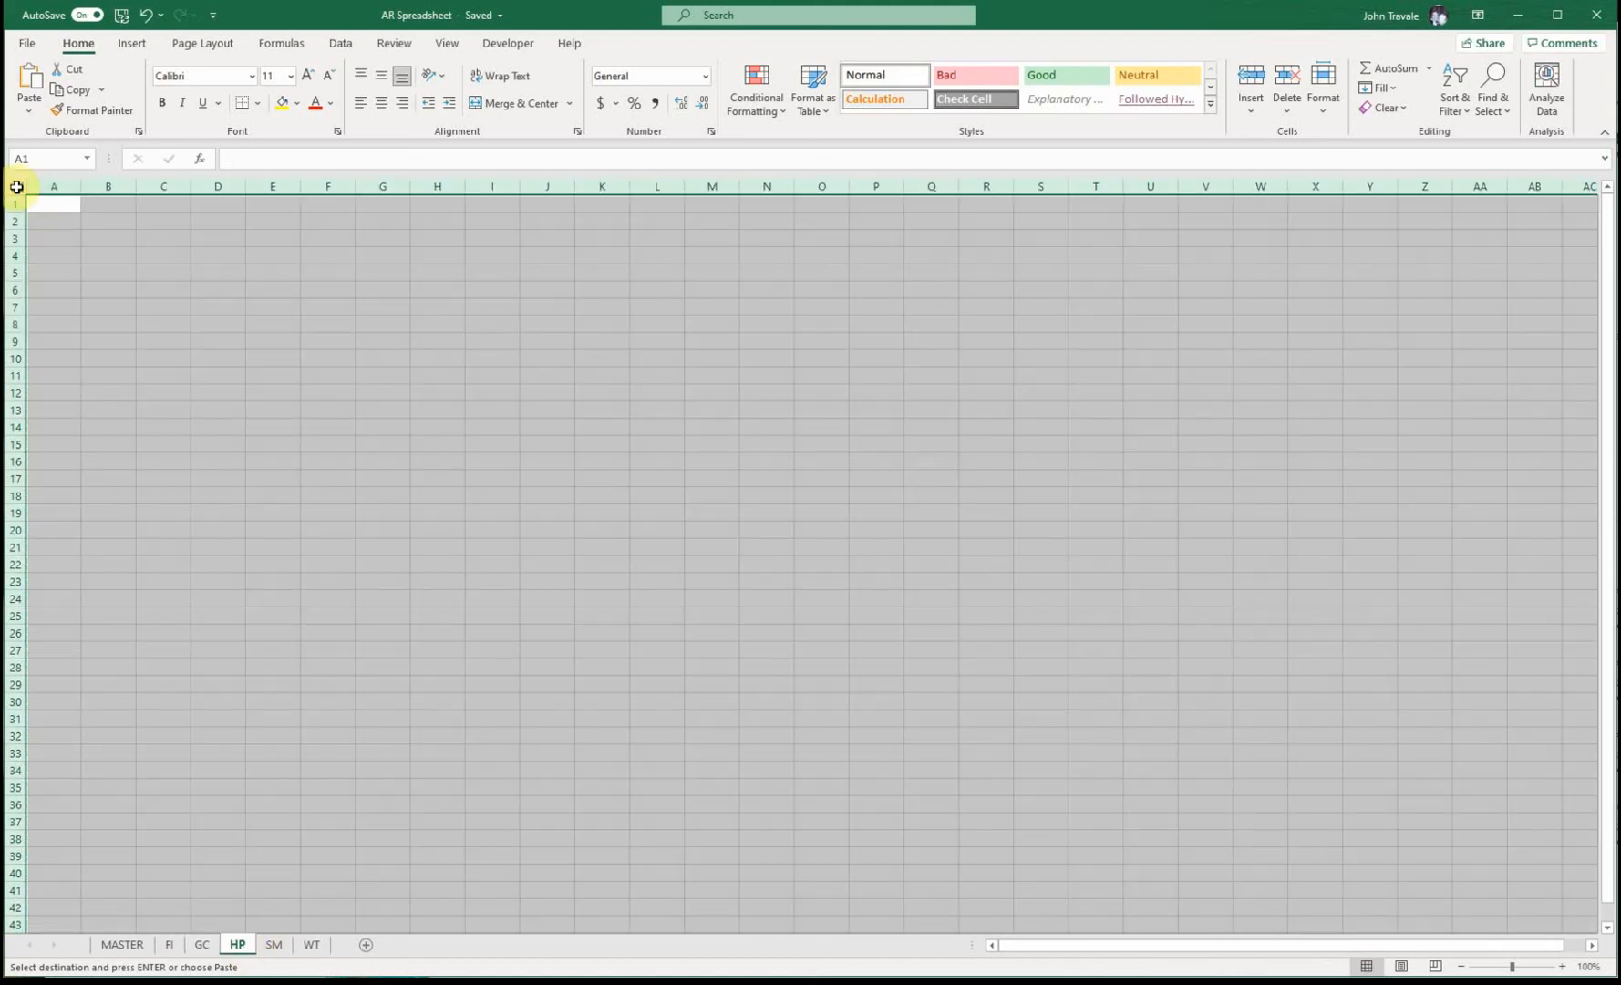
pyautogui.hotkey('ctrl', 'v')
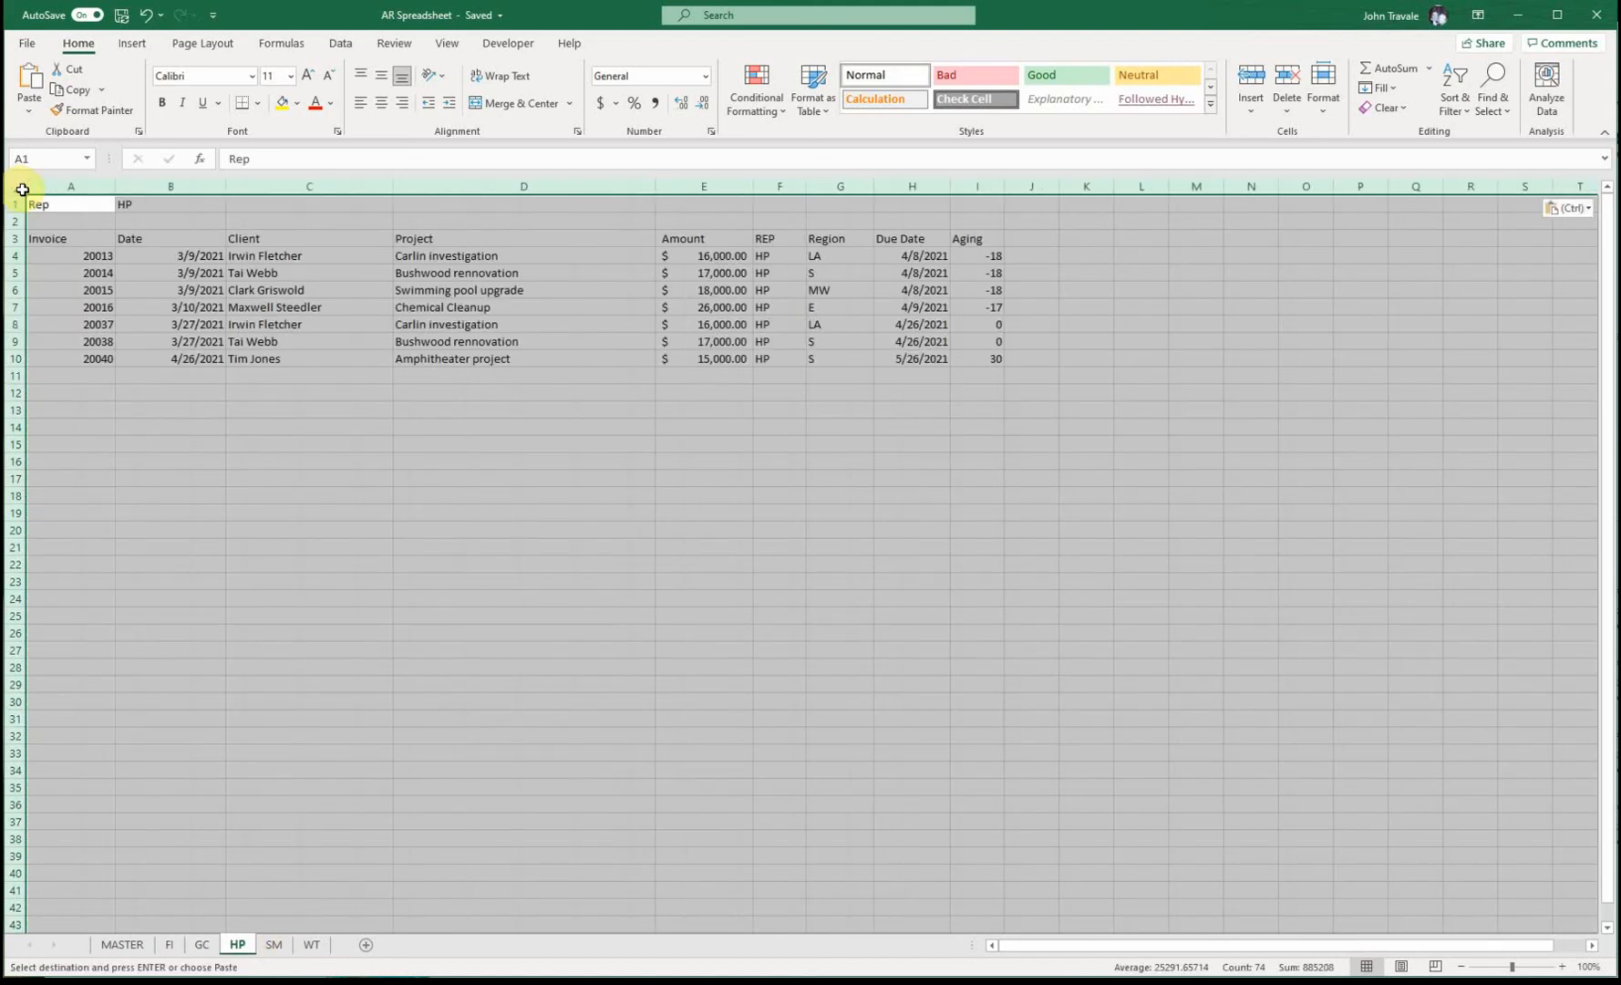
# Paste the copied GC sheet contents over the whole SM and WT sheets as well.
pyautogui.click(269, 945)
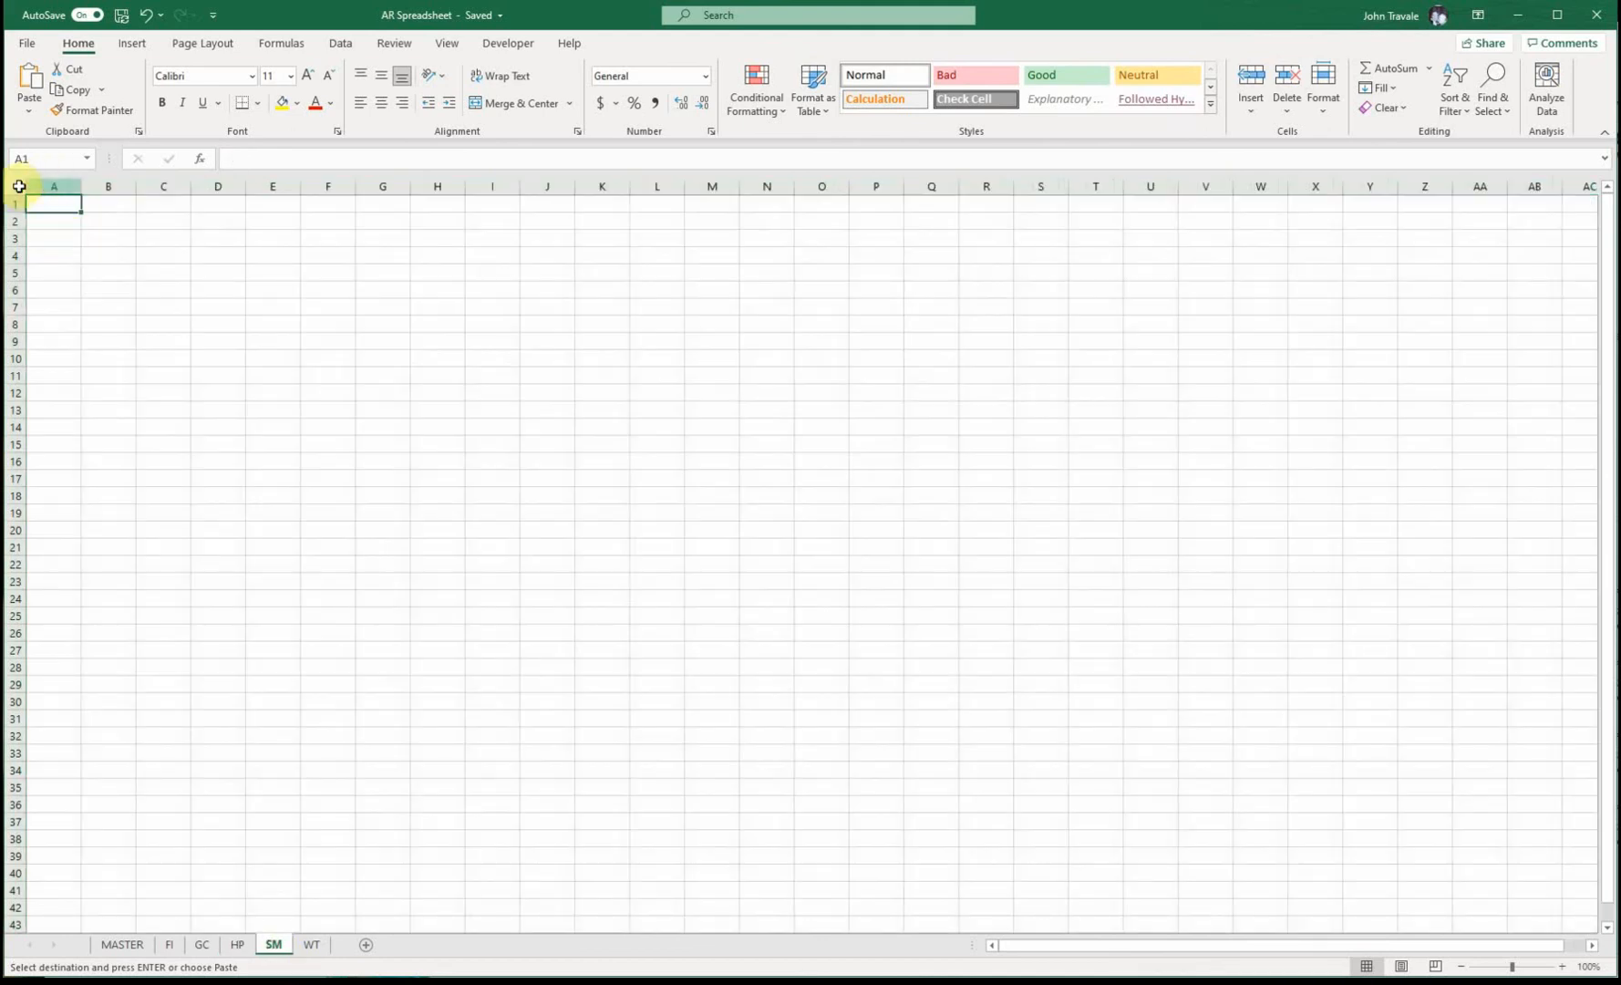
pyautogui.click(18, 188)
pyautogui.hotkey('ctrl', 'v')
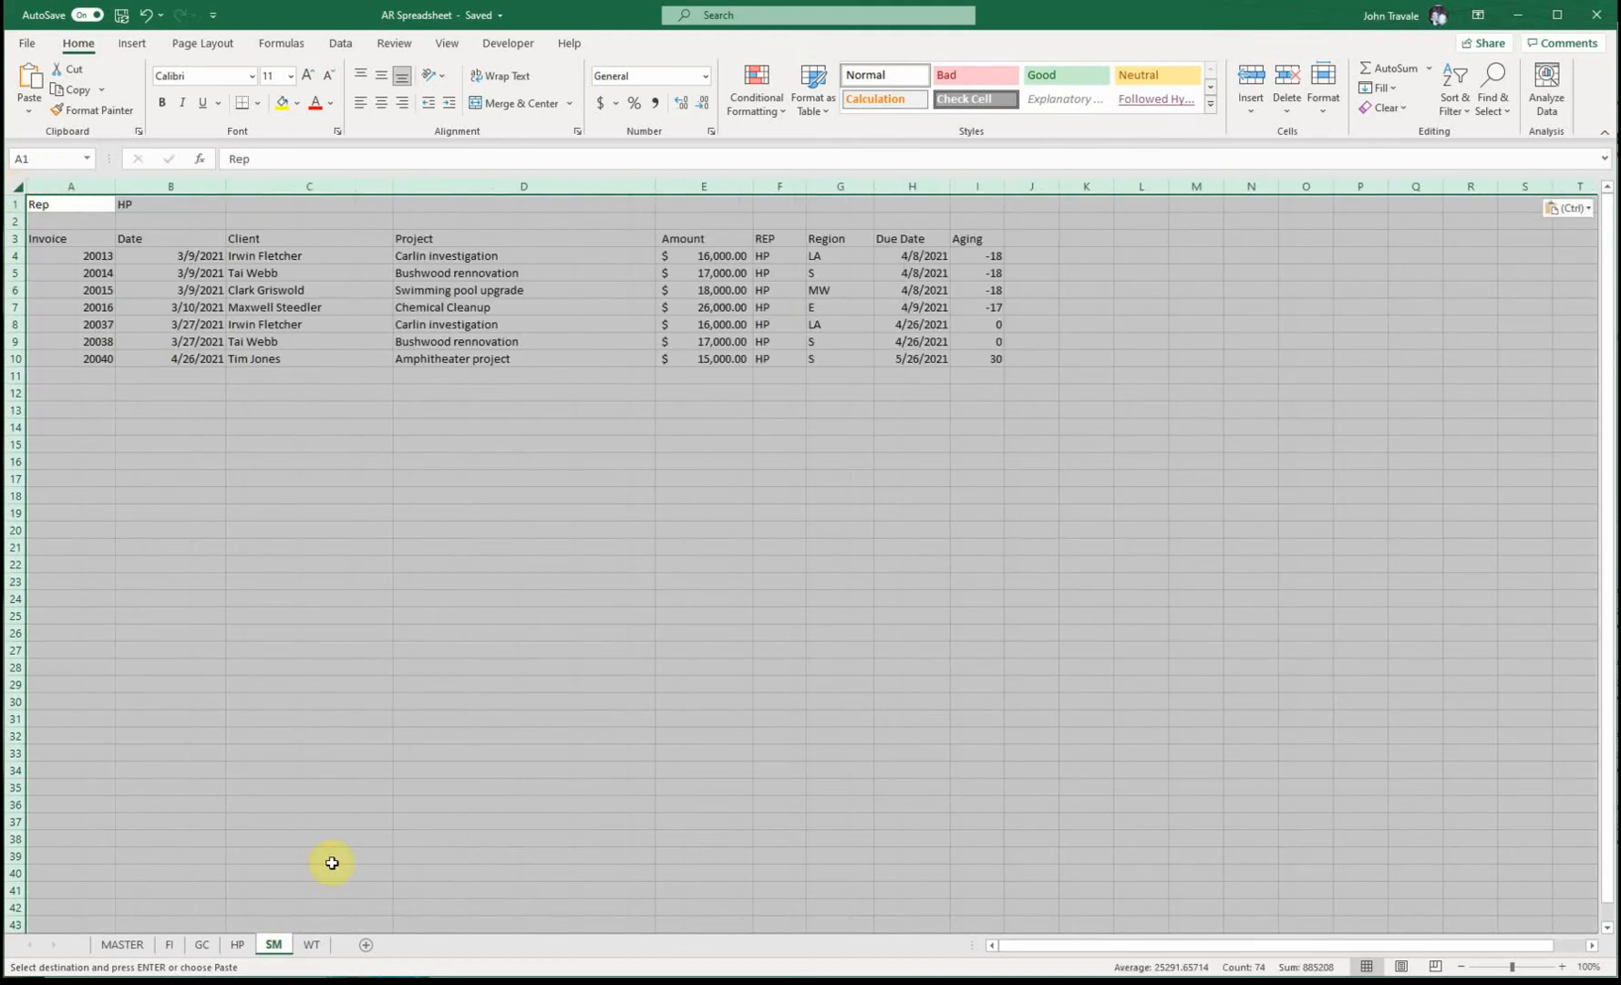
pyautogui.click(315, 944)
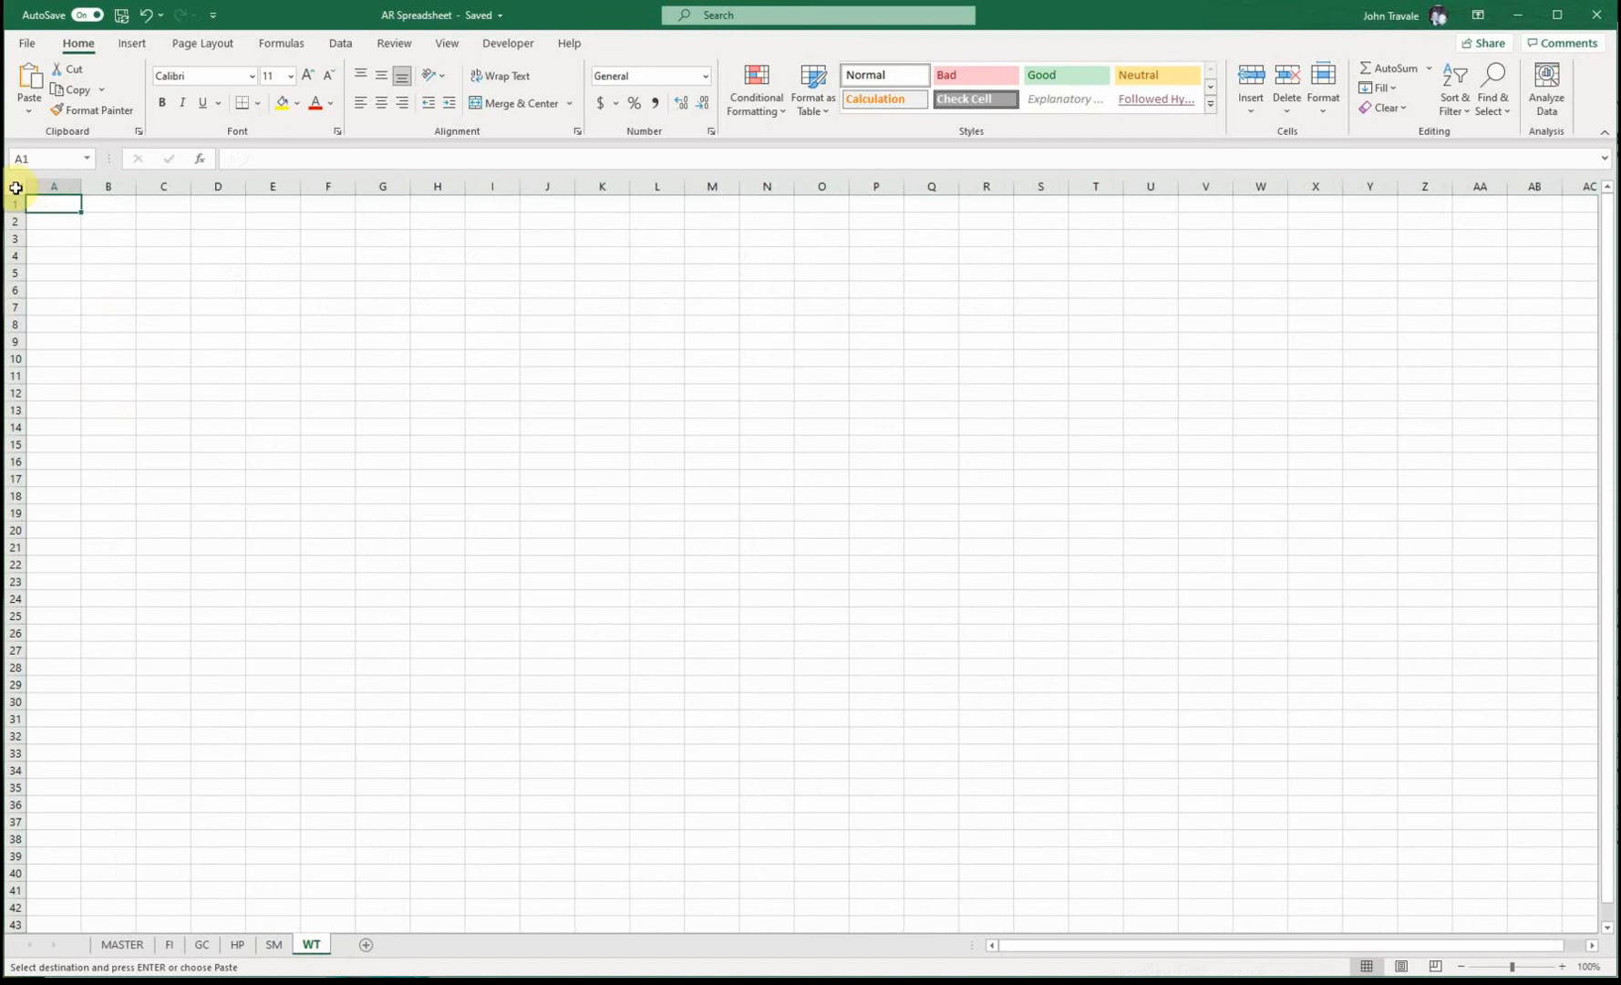
pyautogui.click(15, 184)
pyautogui.hotkey('ctrl', 'v')
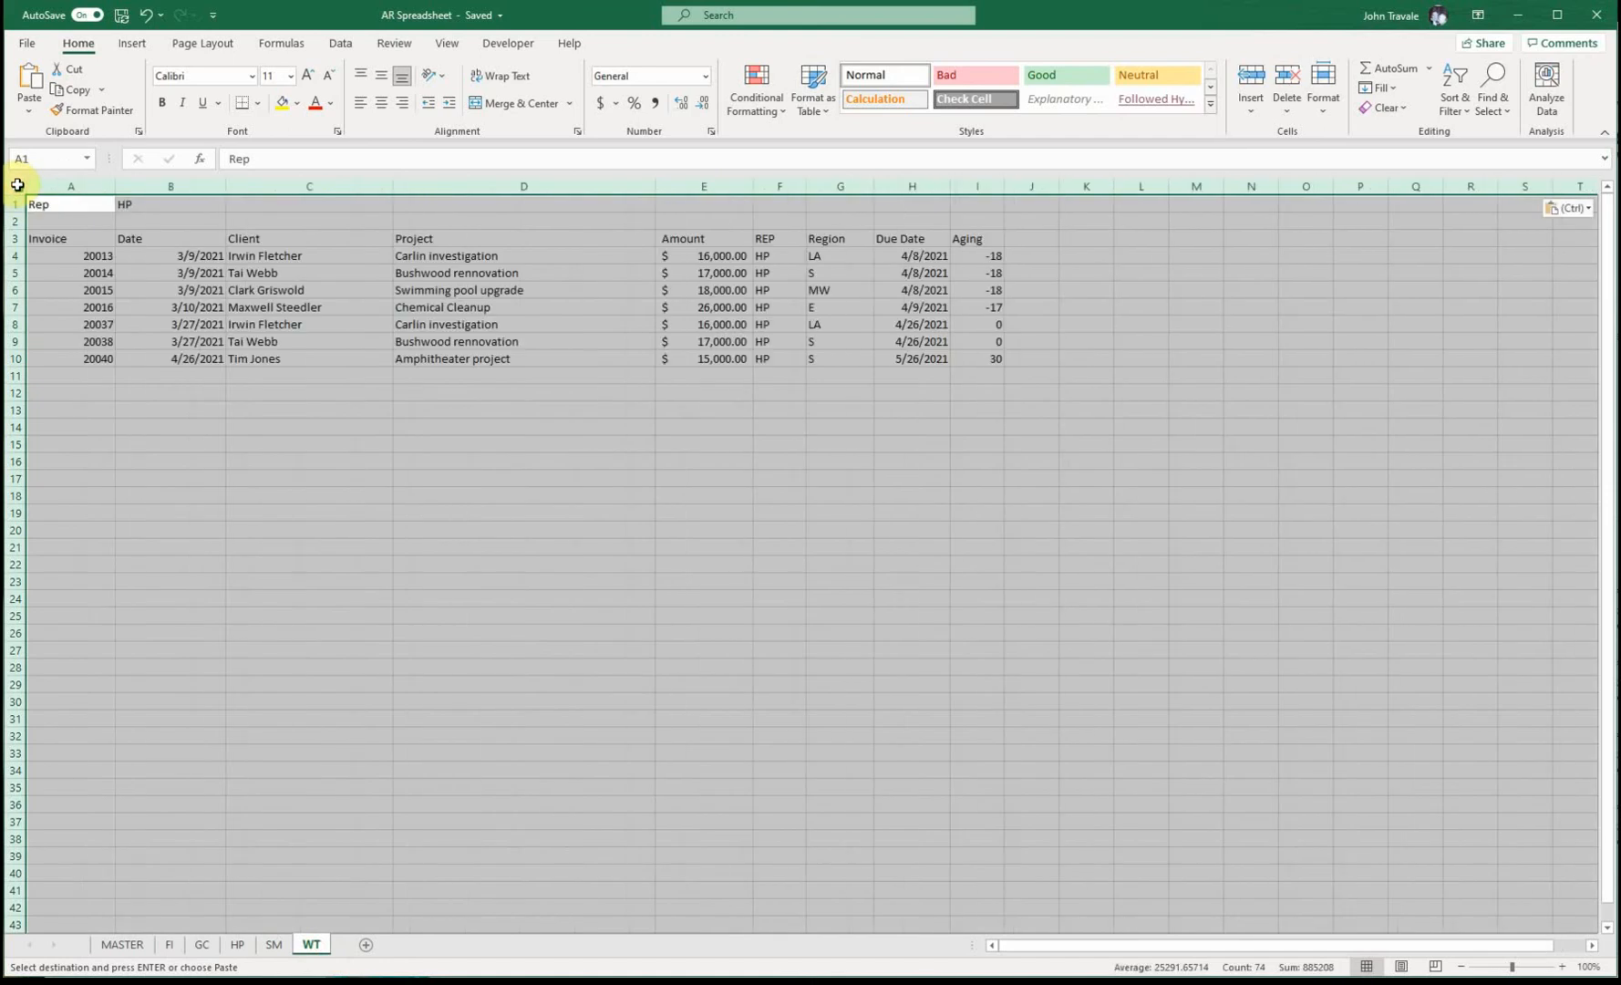
# Check the FILTER formula in A4 of the GC sheet and choose GC as the rep in cell B1.
pyautogui.click(202, 949)
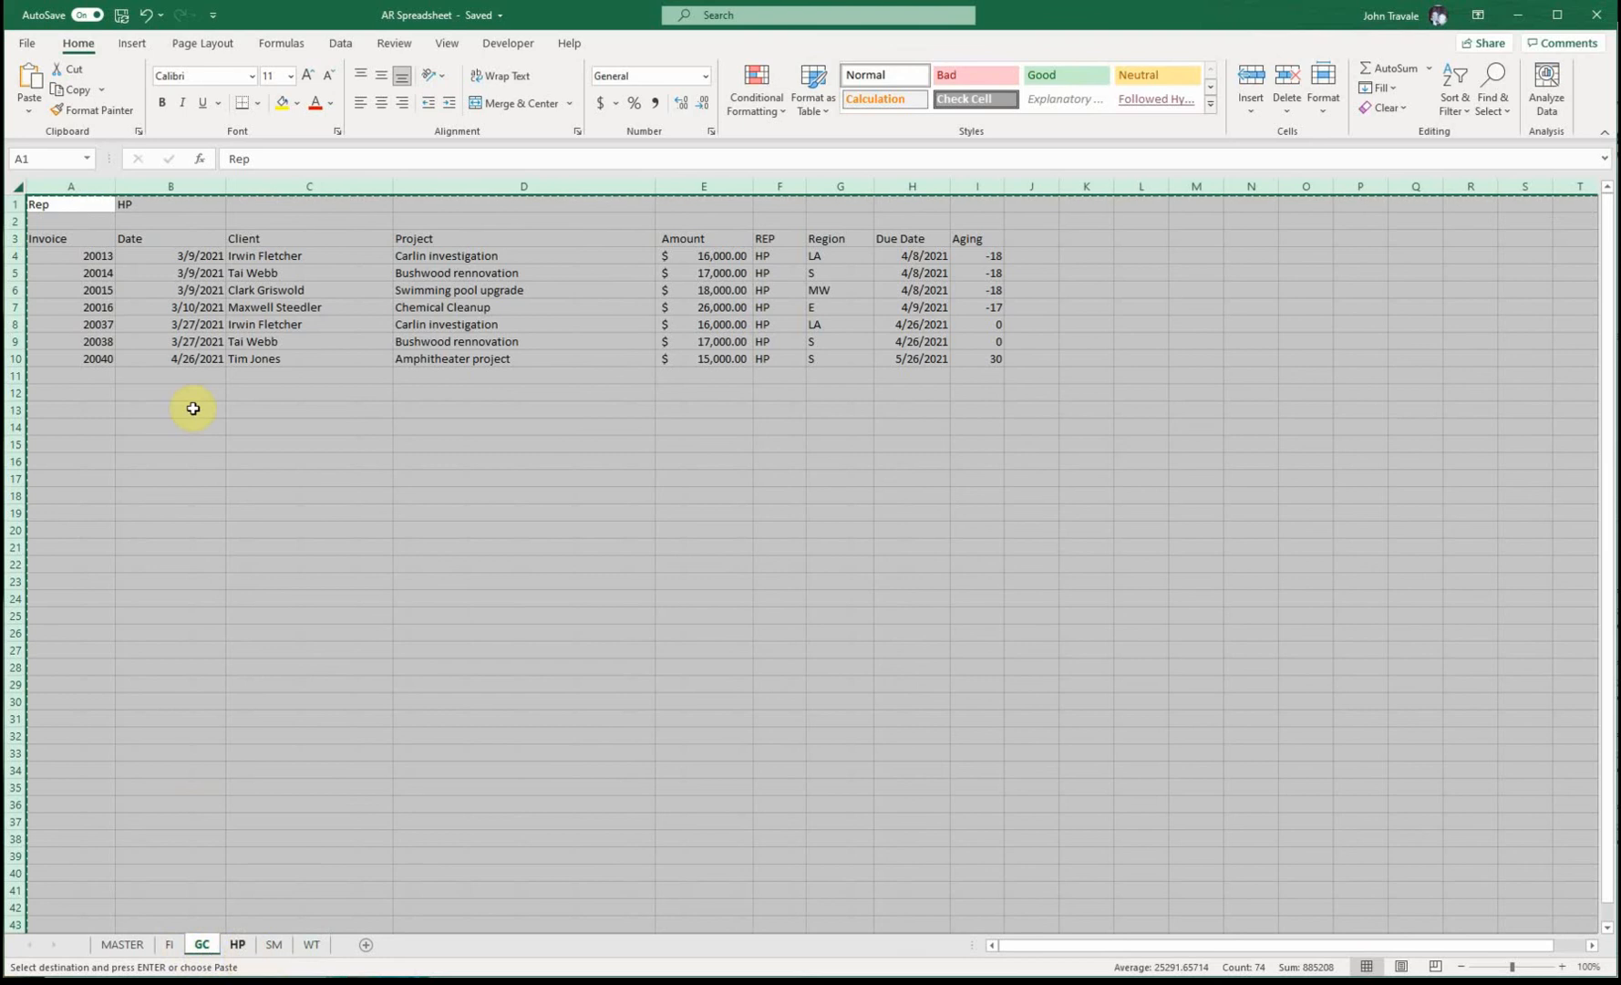
pyautogui.click(93, 255)
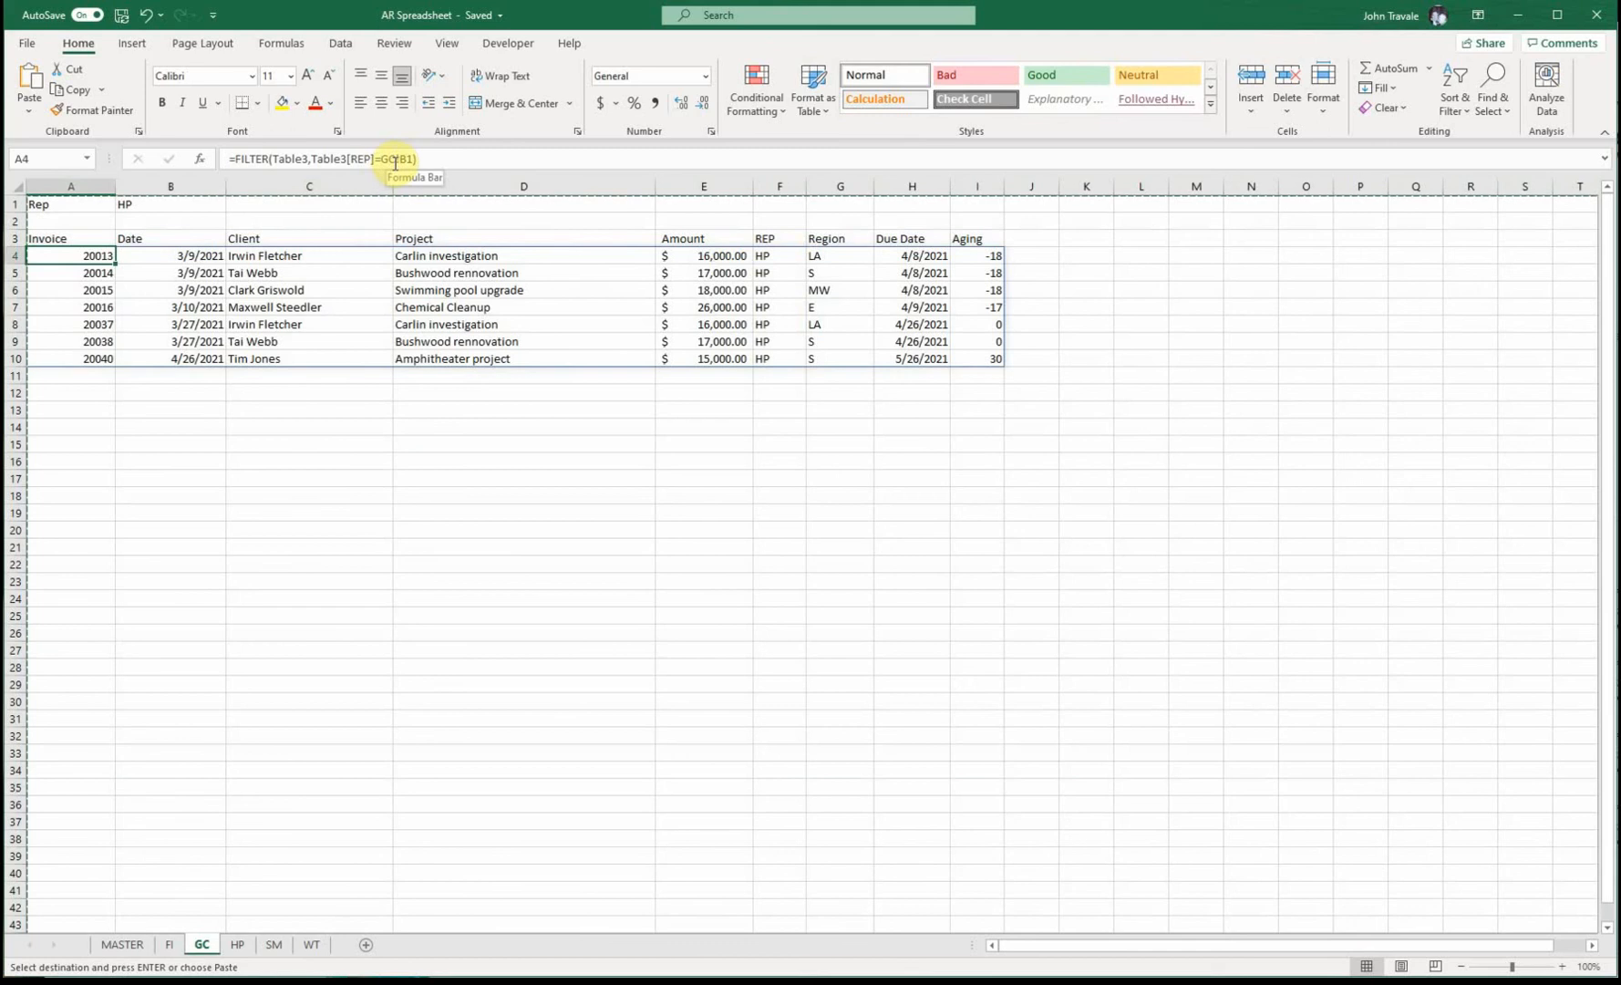
pyautogui.click(215, 208)
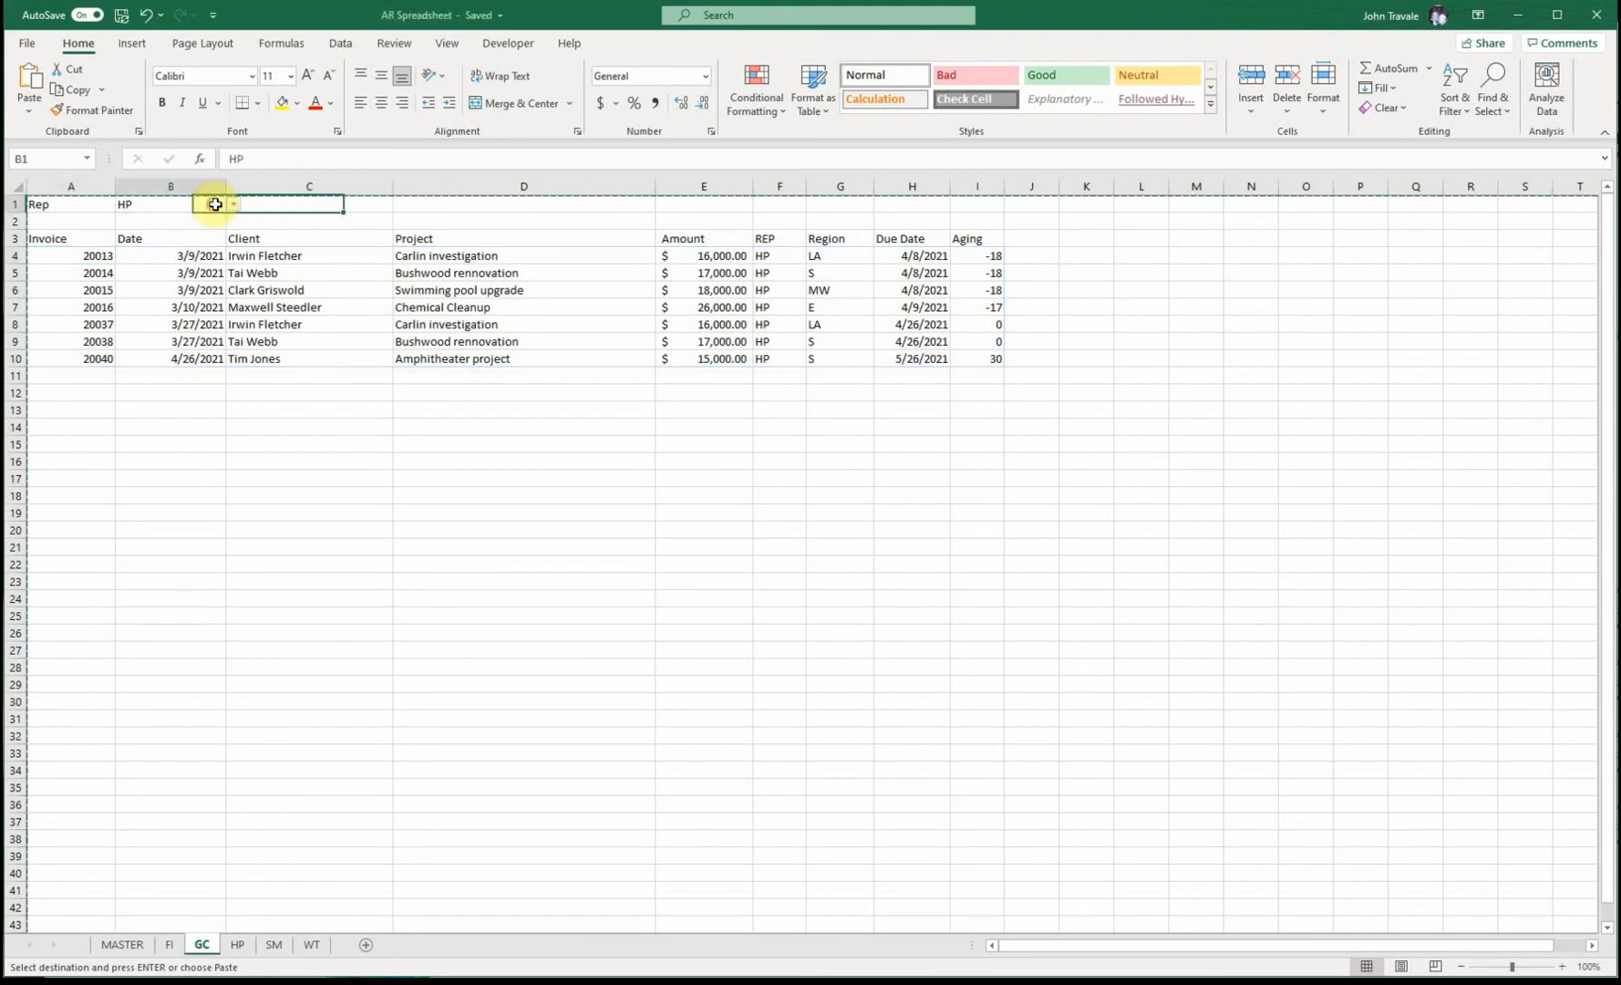
pyautogui.click(234, 206)
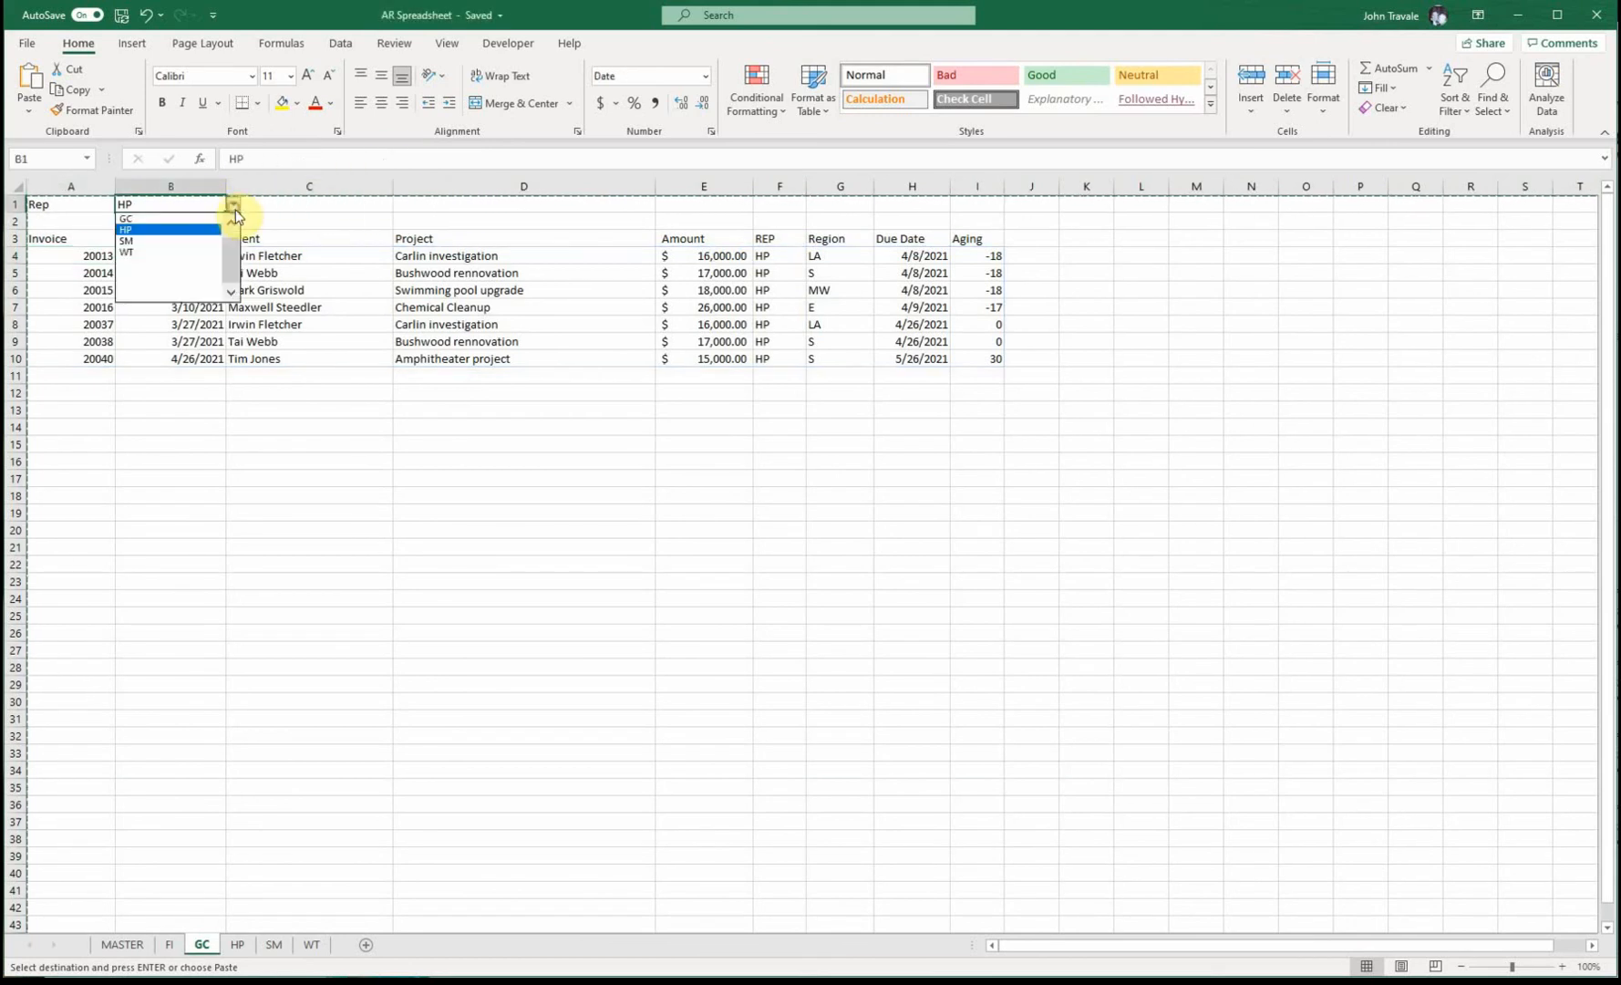
pyautogui.click(189, 223)
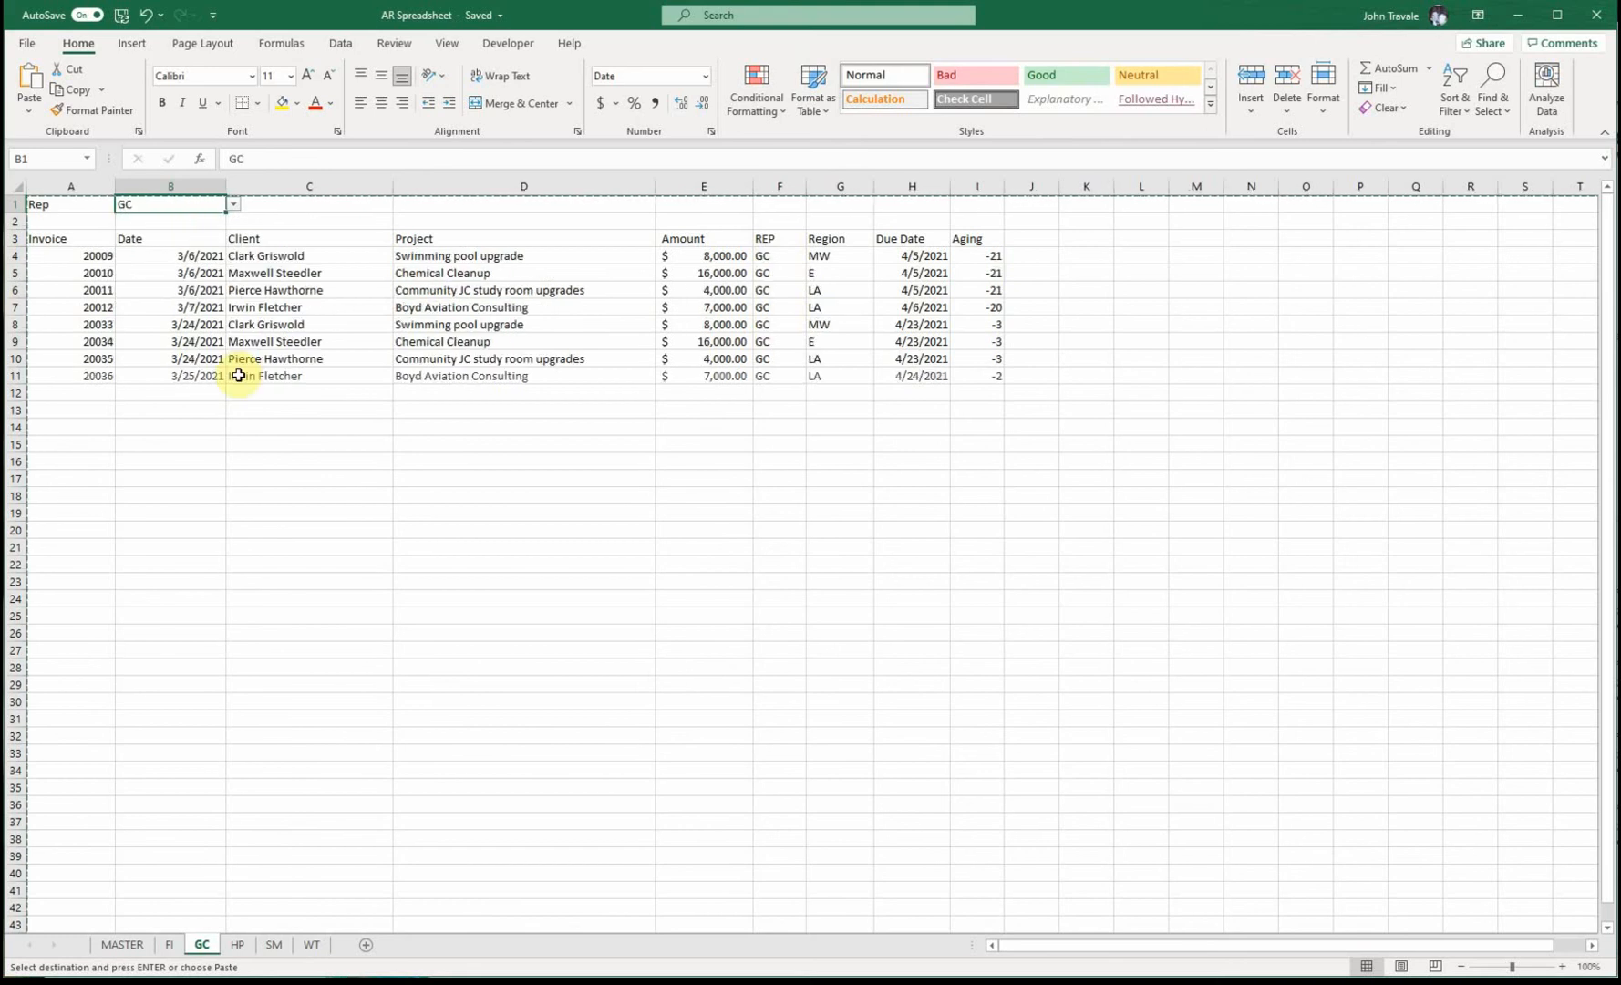
# Change the FILTER formula in A4 of the HP sheet to take its rep from HP!B1.
pyautogui.click(239, 944)
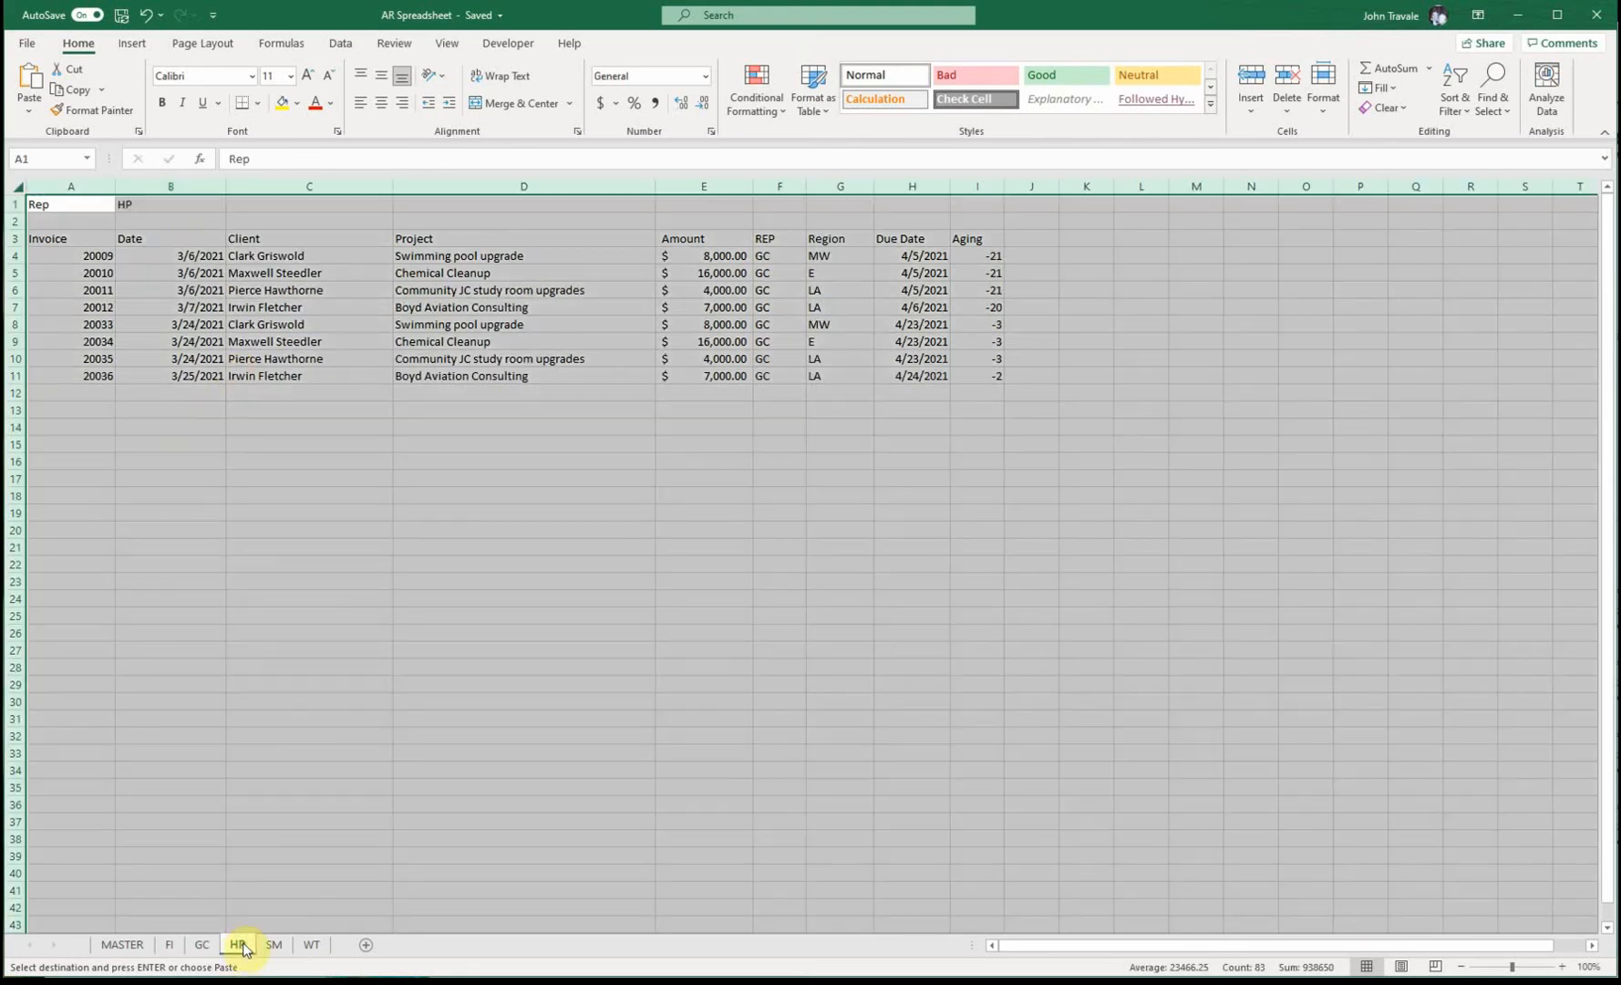
pyautogui.click(58, 250)
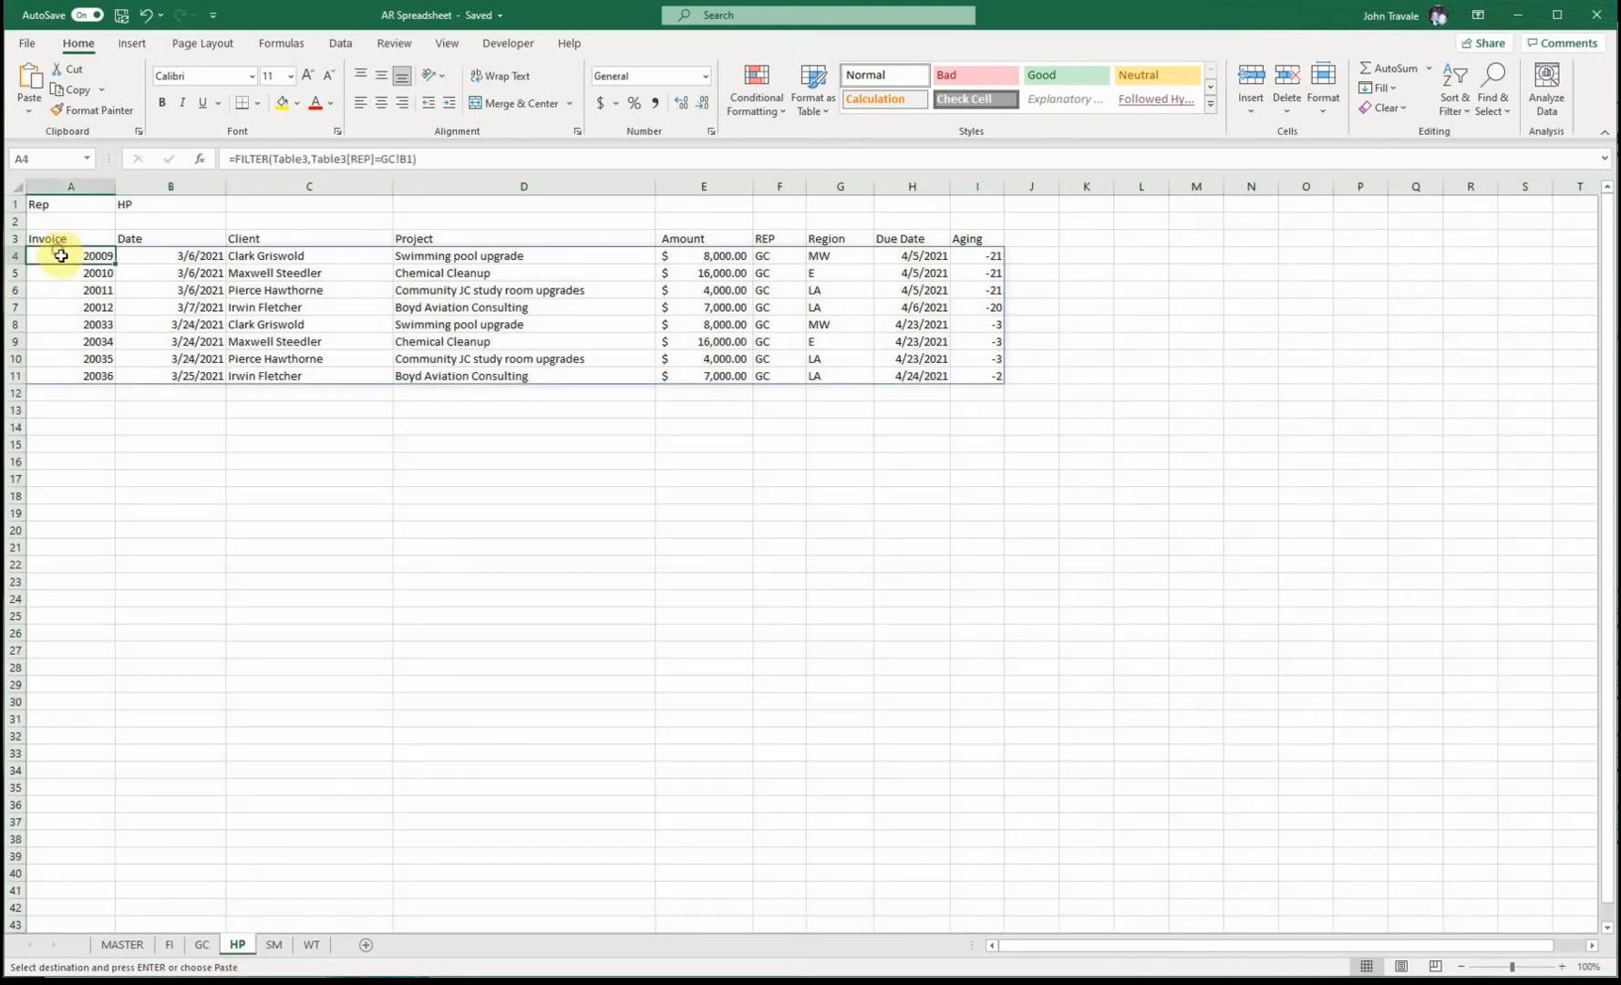
pyautogui.click(395, 159)
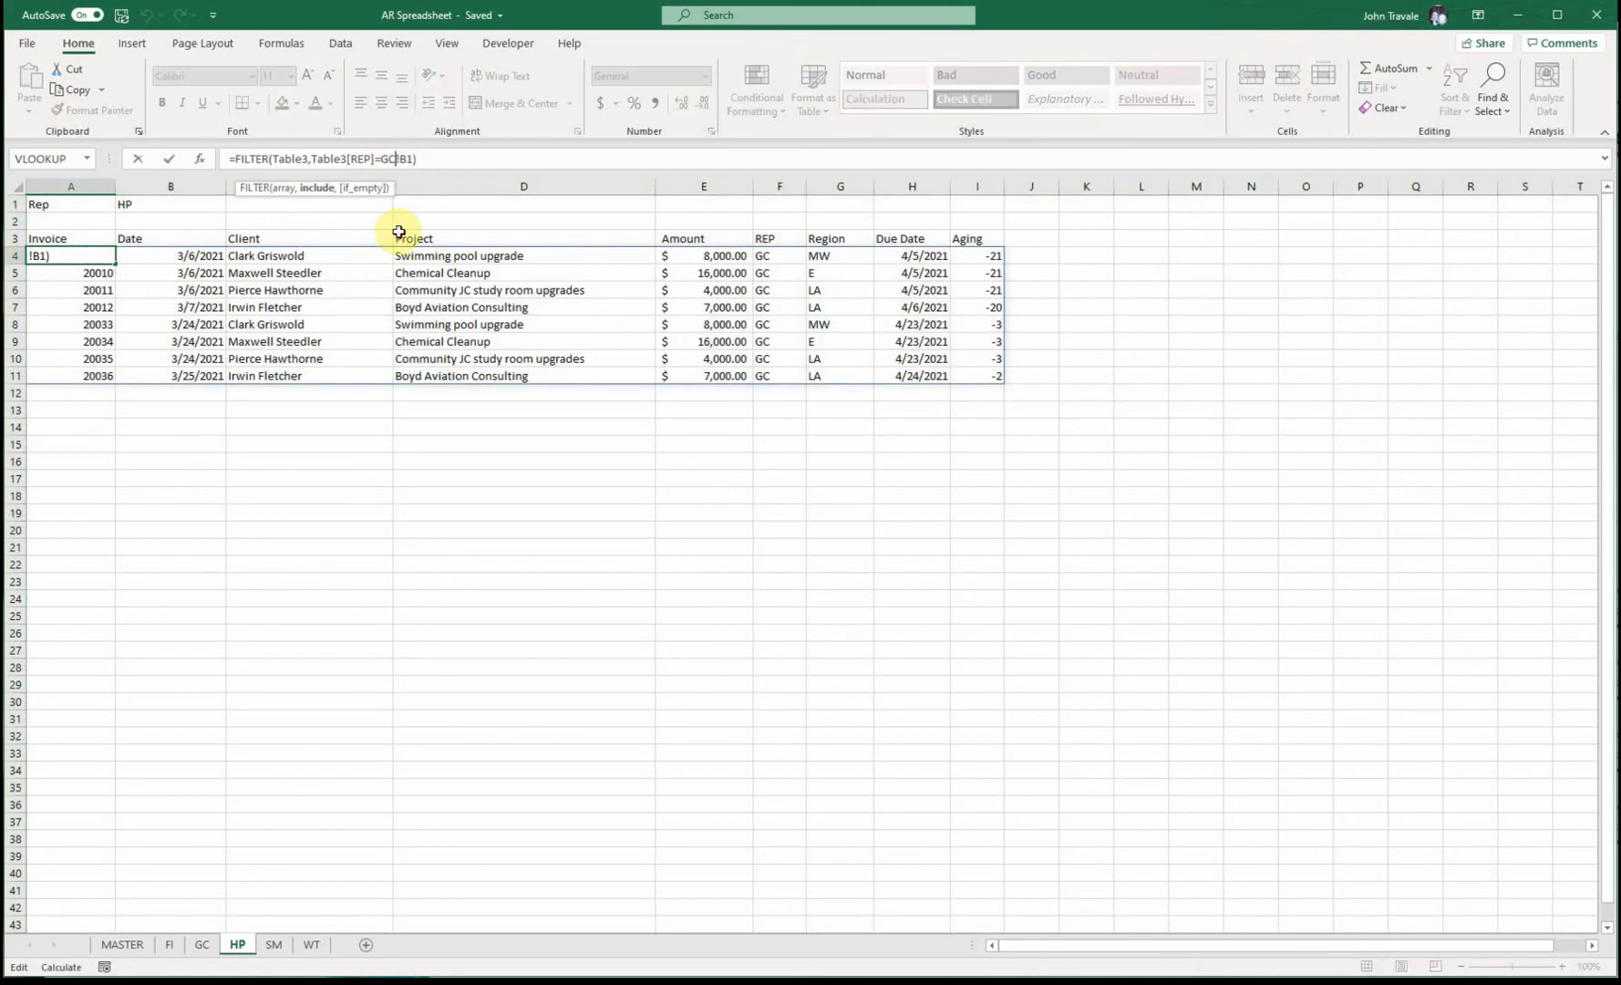
pyautogui.press('BackSpace')
pyautogui.press('BackSpace')
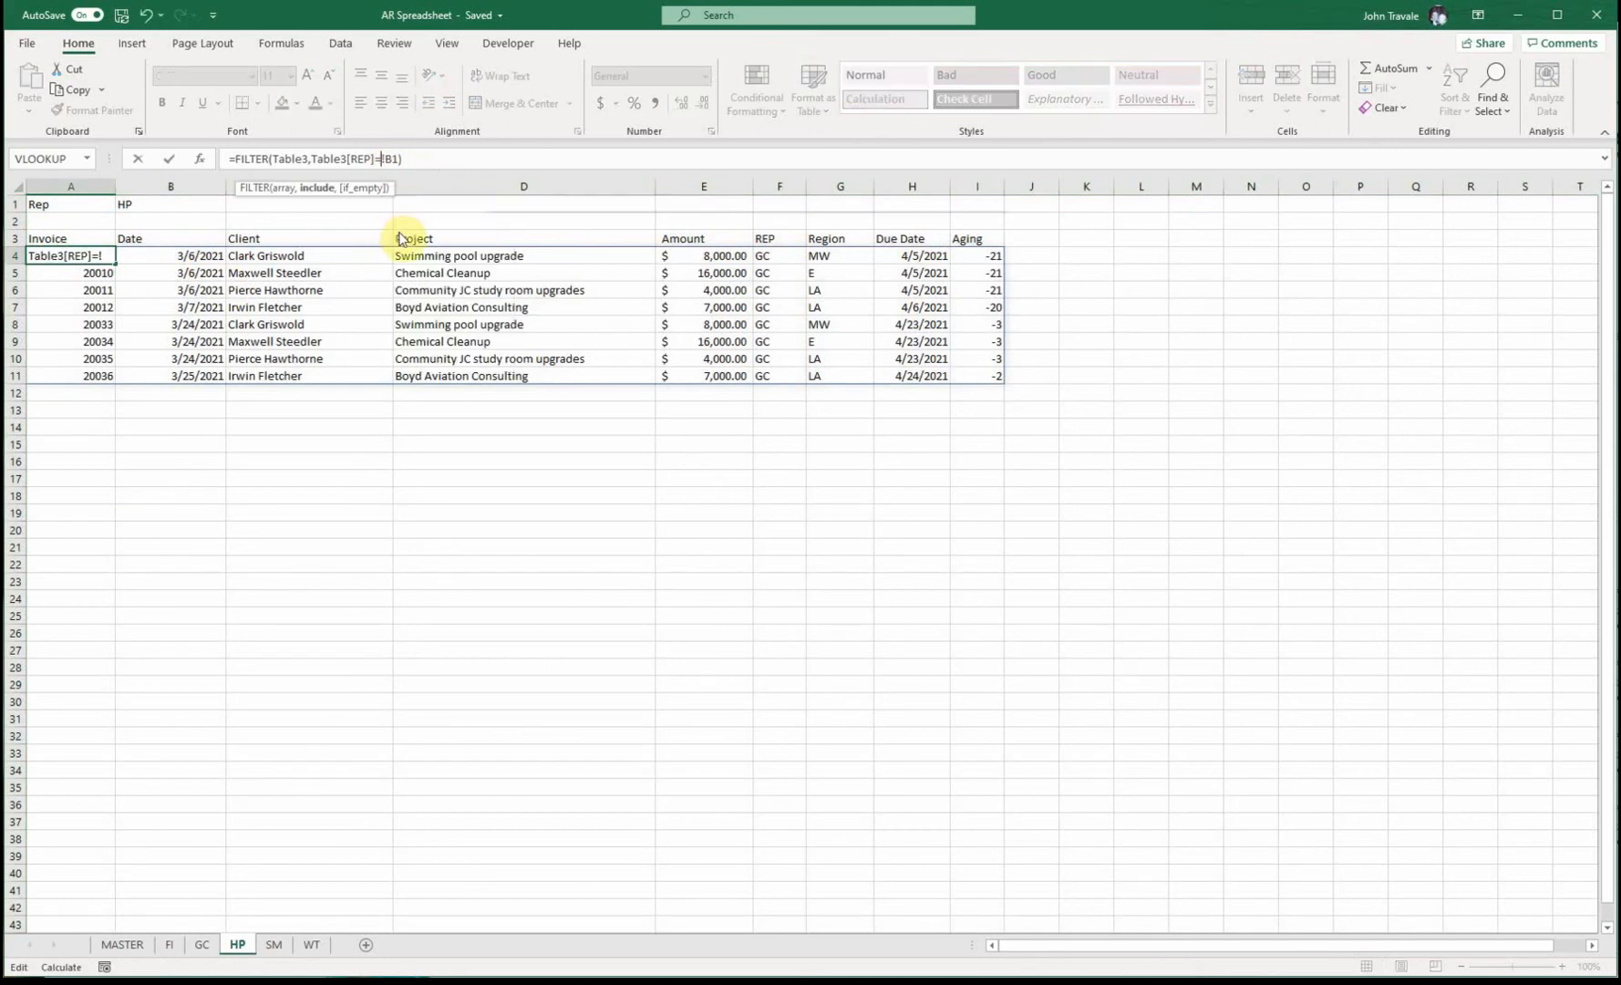
pyautogui.write('HP')
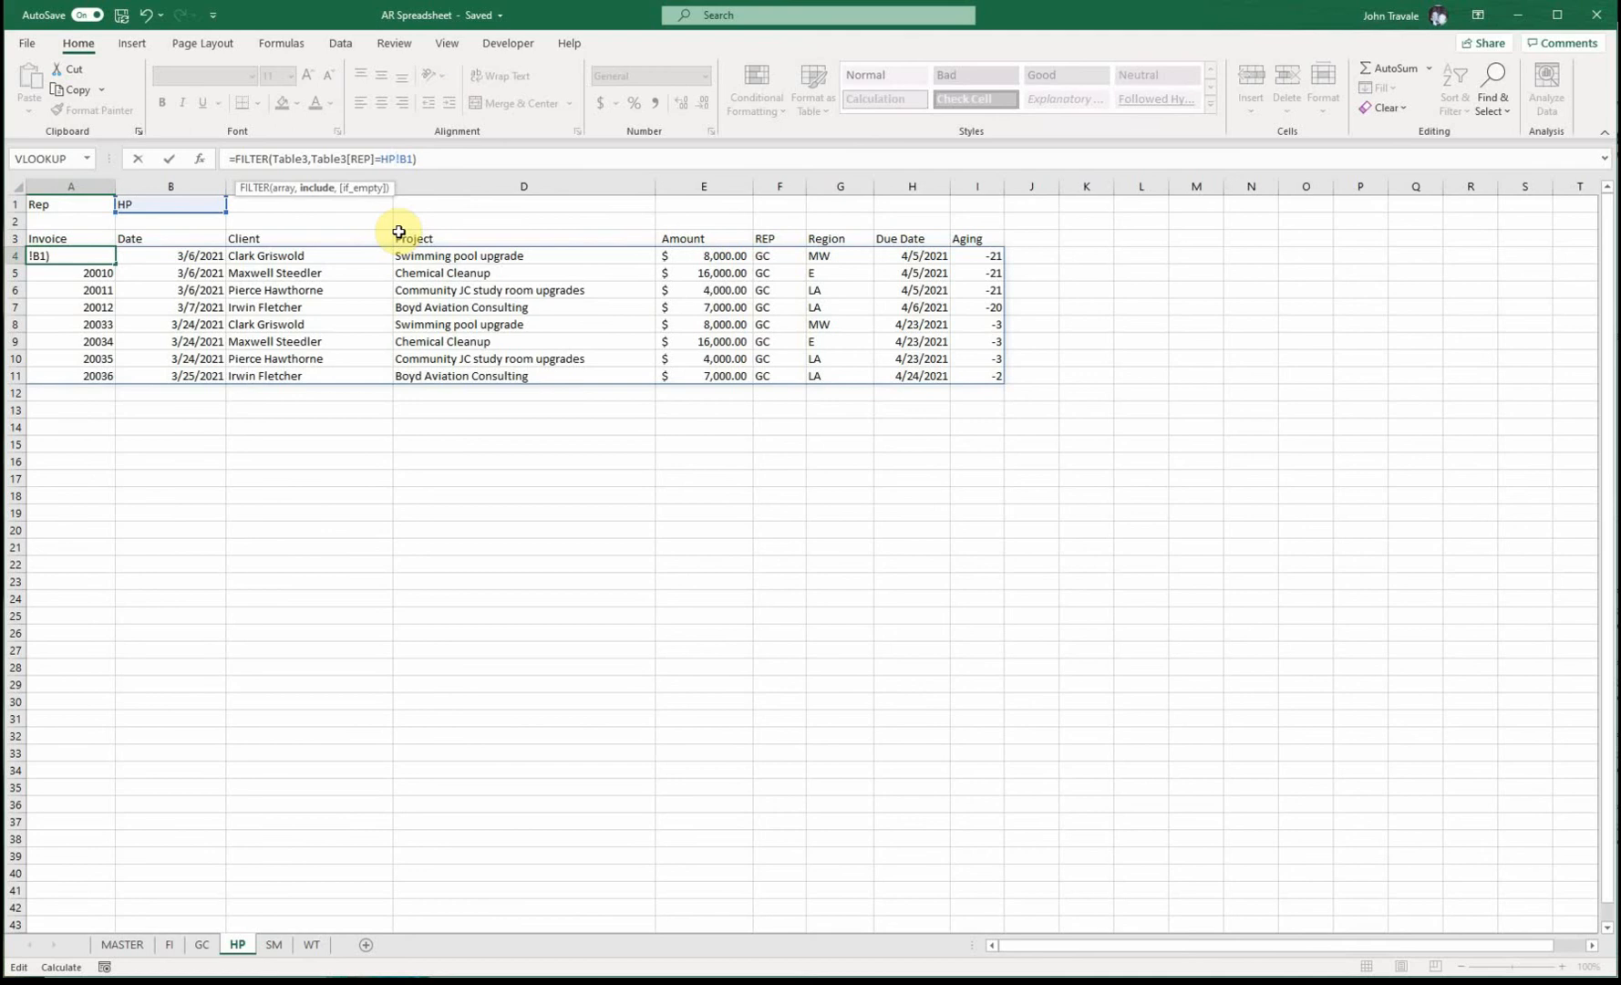
pyautogui.press('Return')
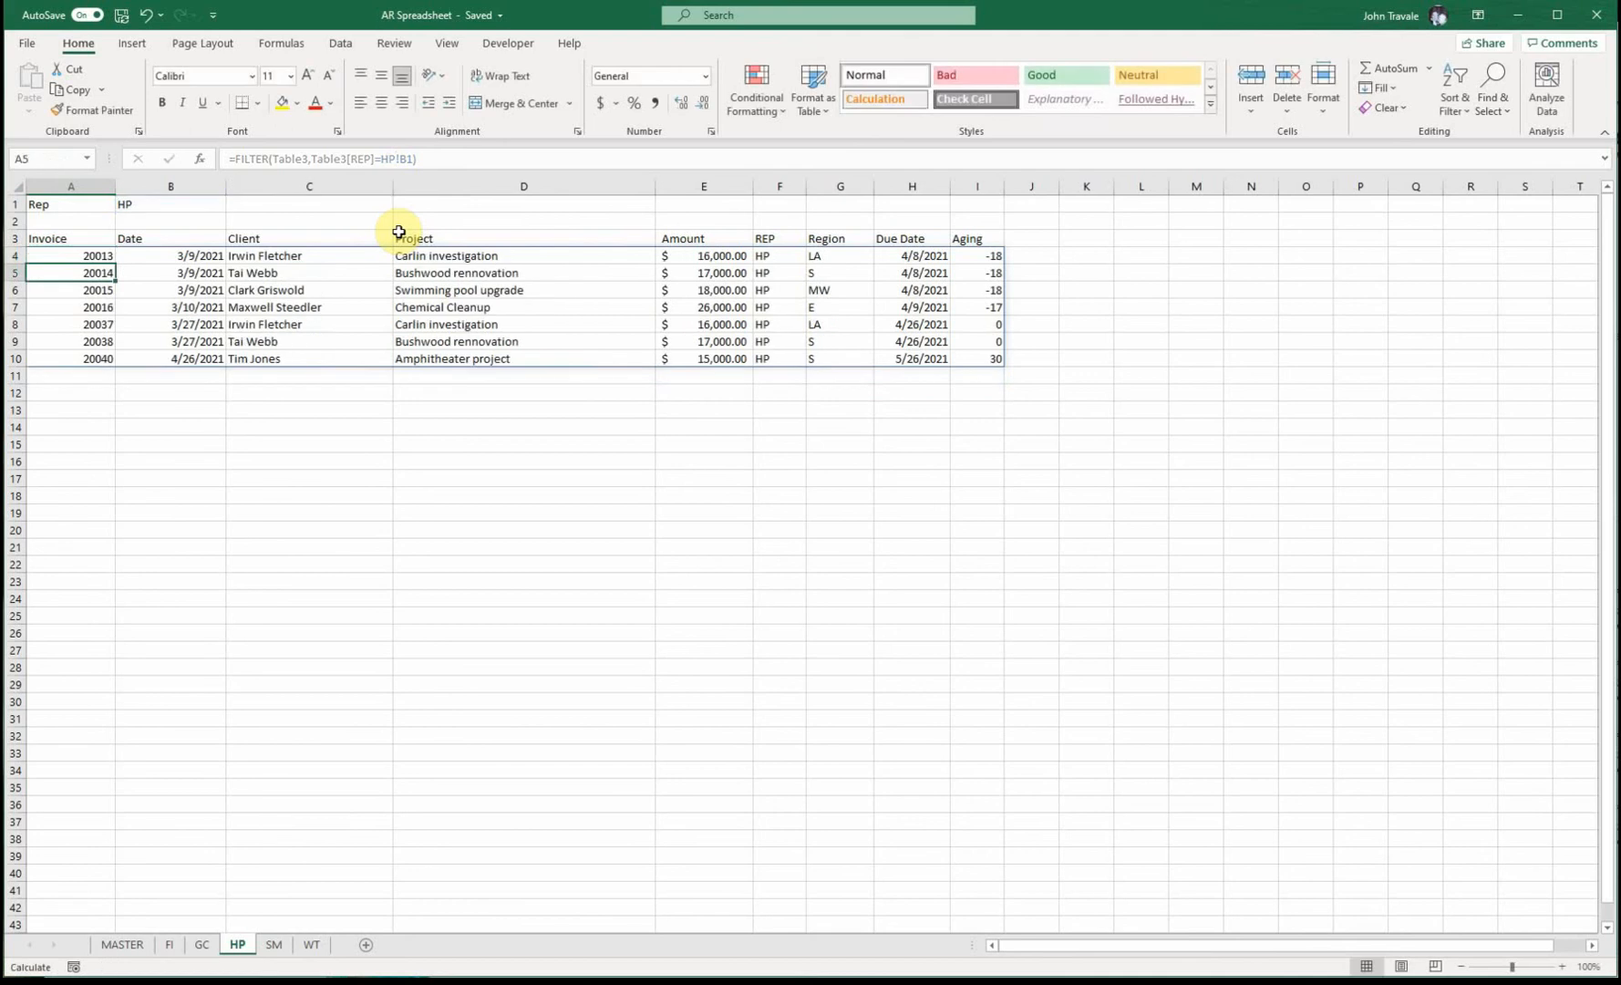
# Change the FILTER formula in A4 of the SM sheet to take its rep from SM!B1.
pyautogui.click(274, 946)
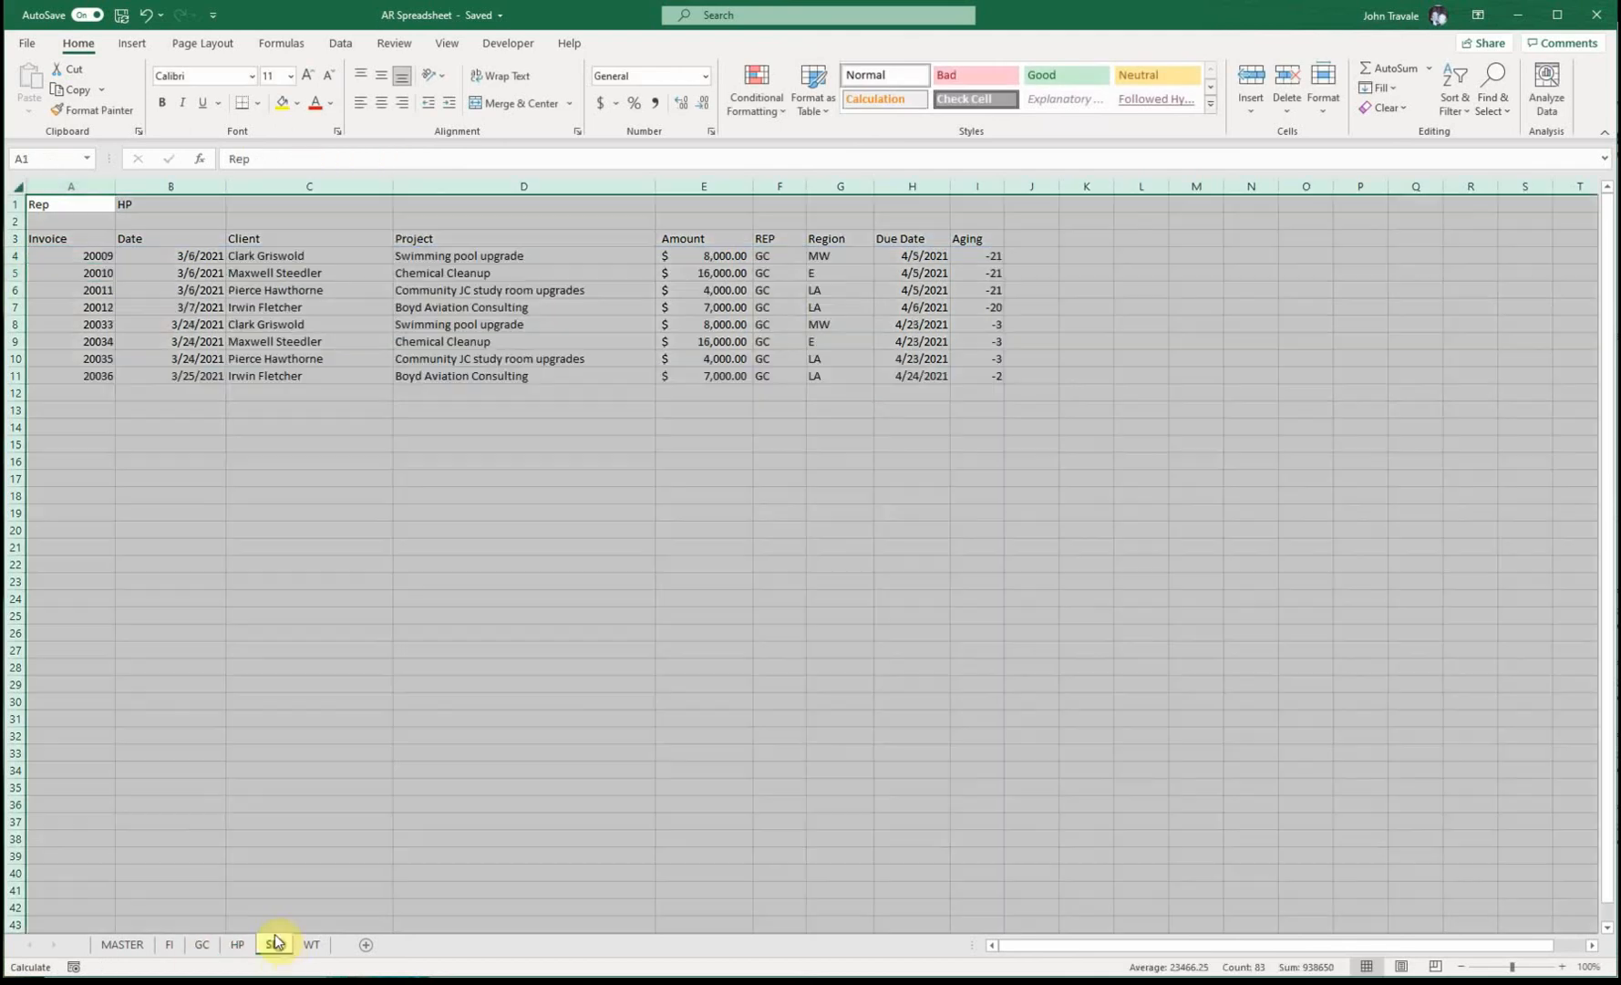
pyautogui.click(152, 202)
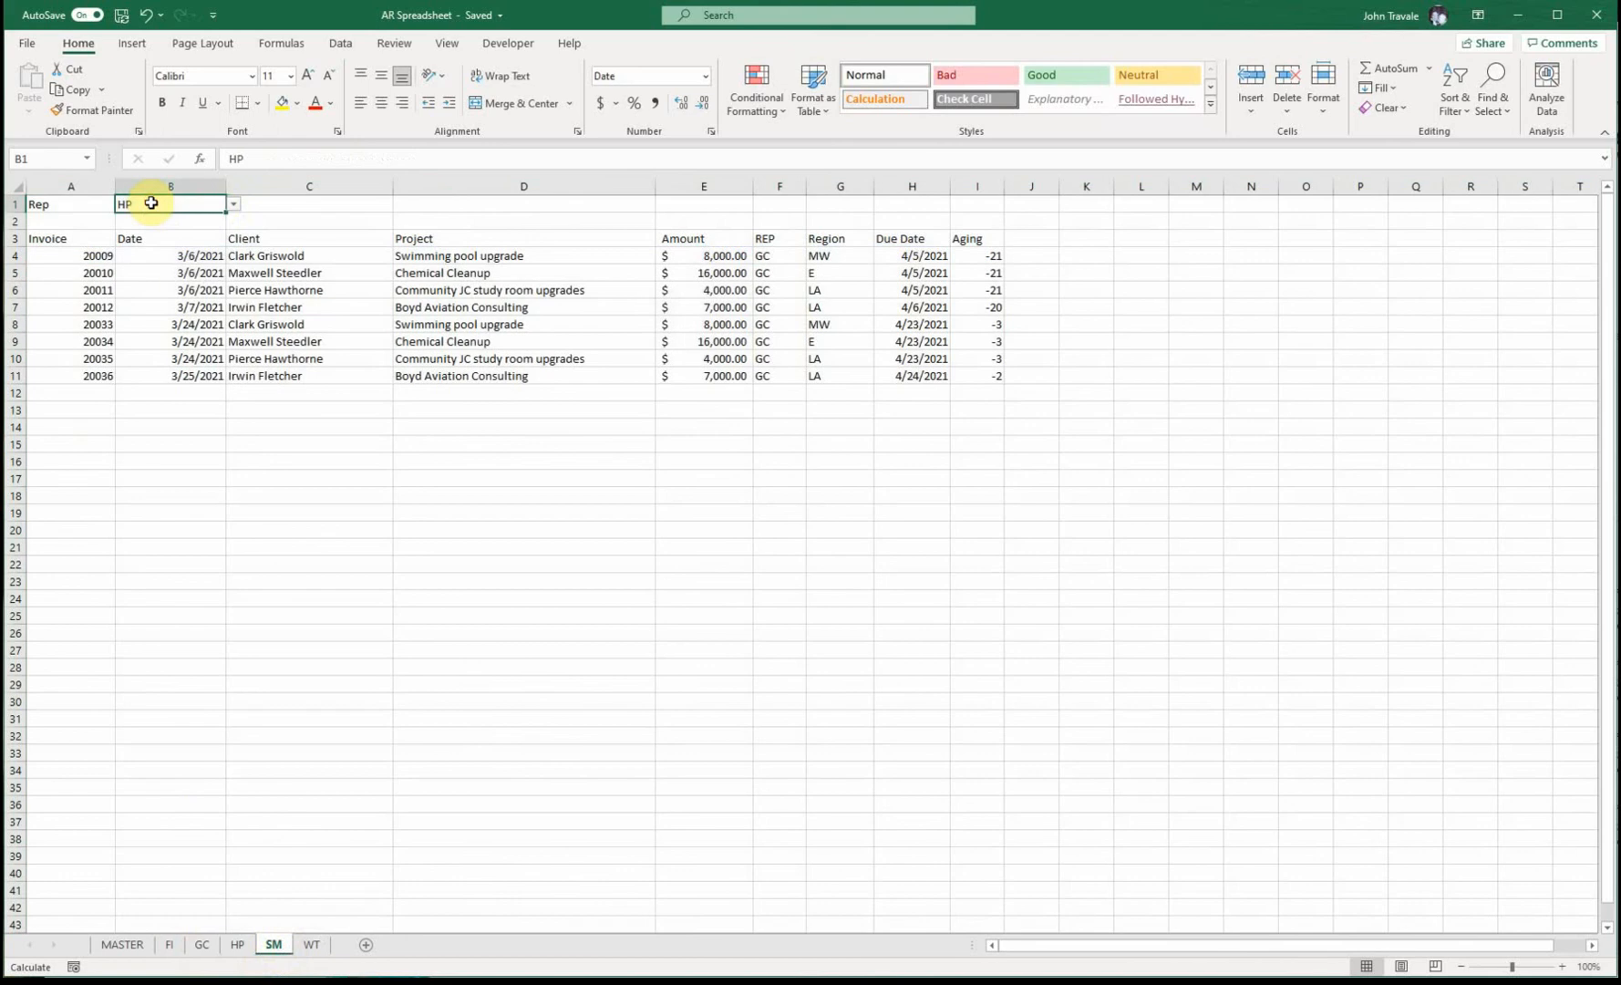
pyautogui.click(66, 257)
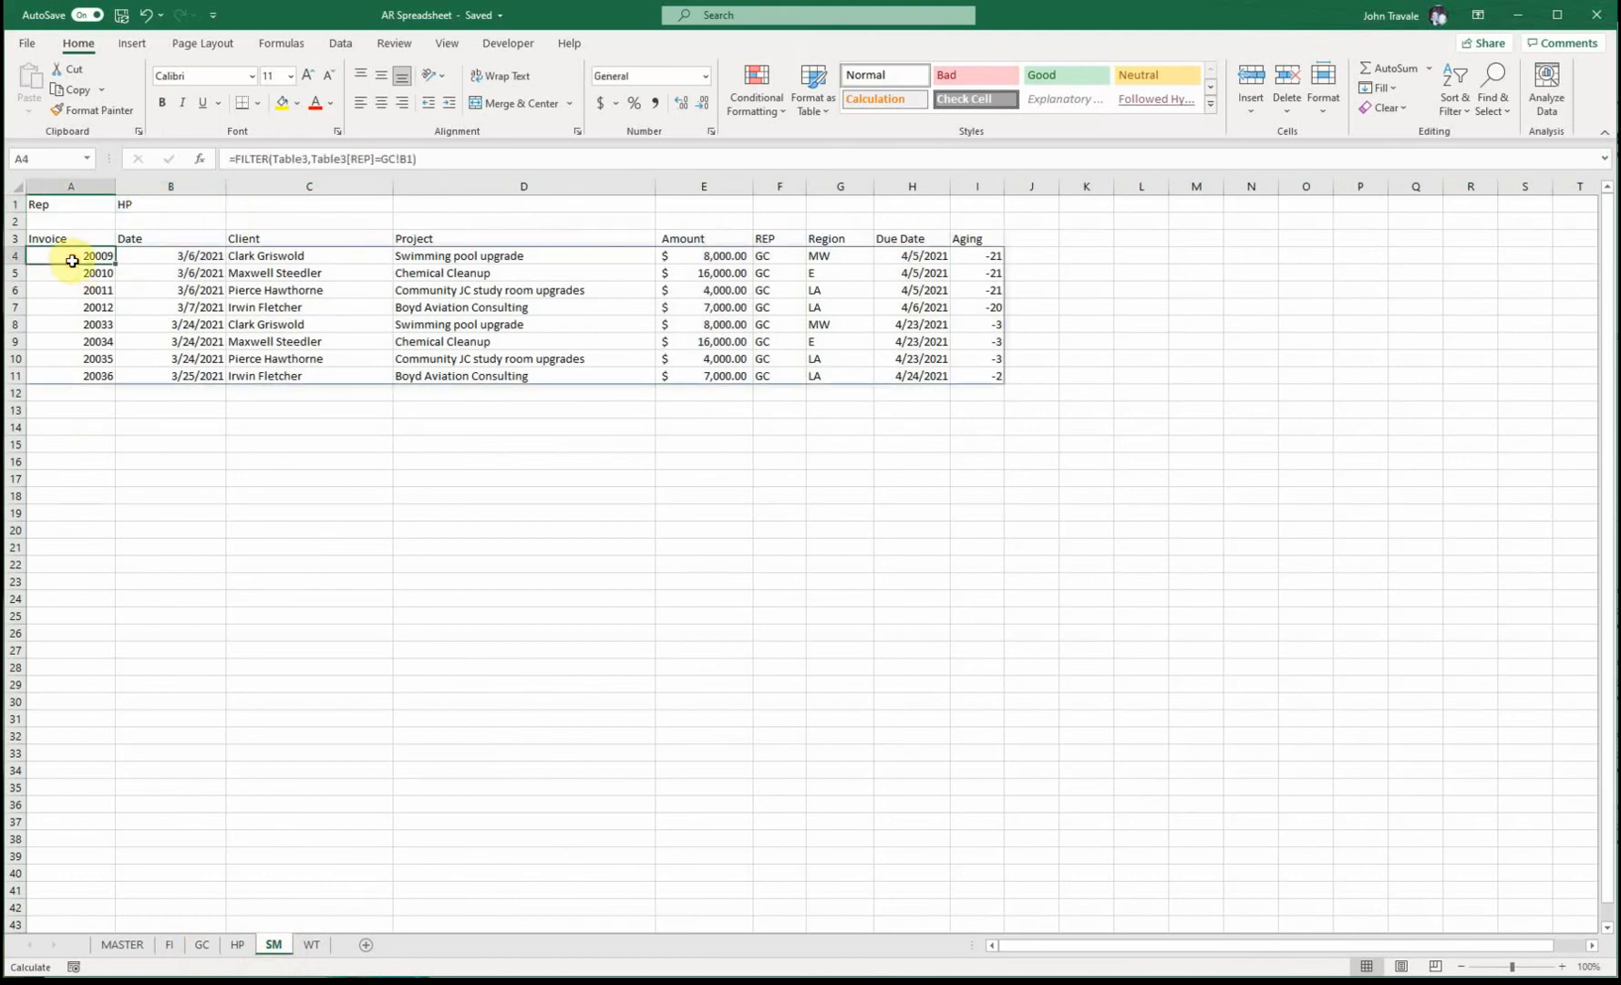
pyautogui.click(399, 160)
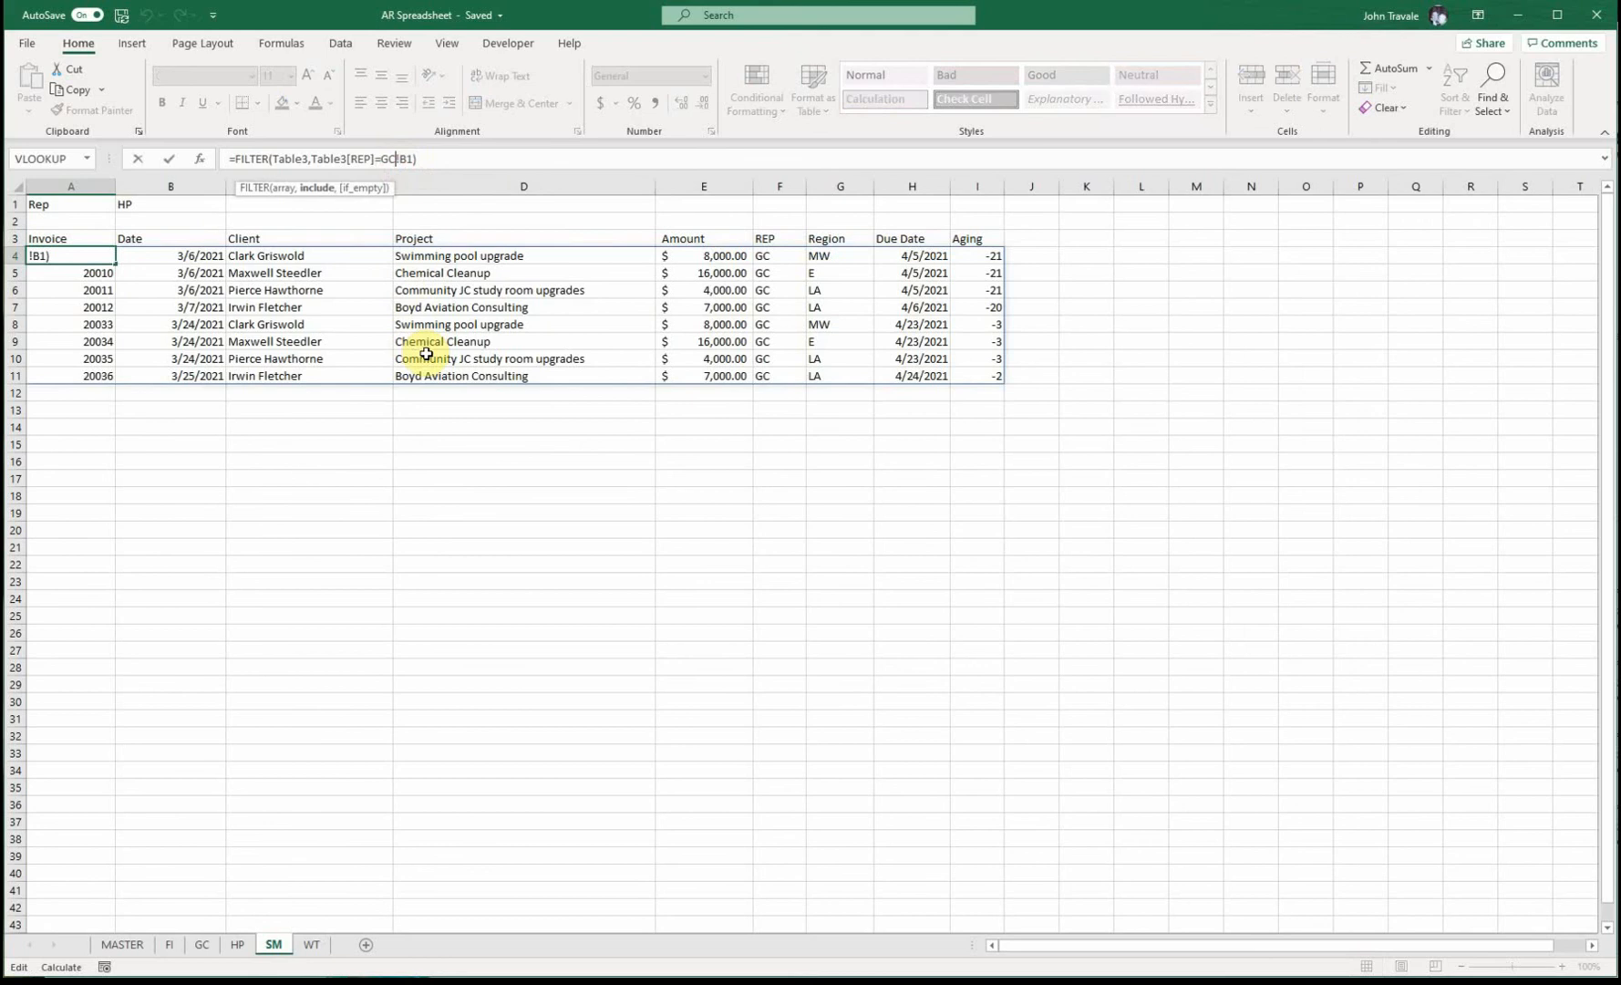
pyautogui.press('BackSpace')
pyautogui.press('BackSpace')
pyautogui.write('S')
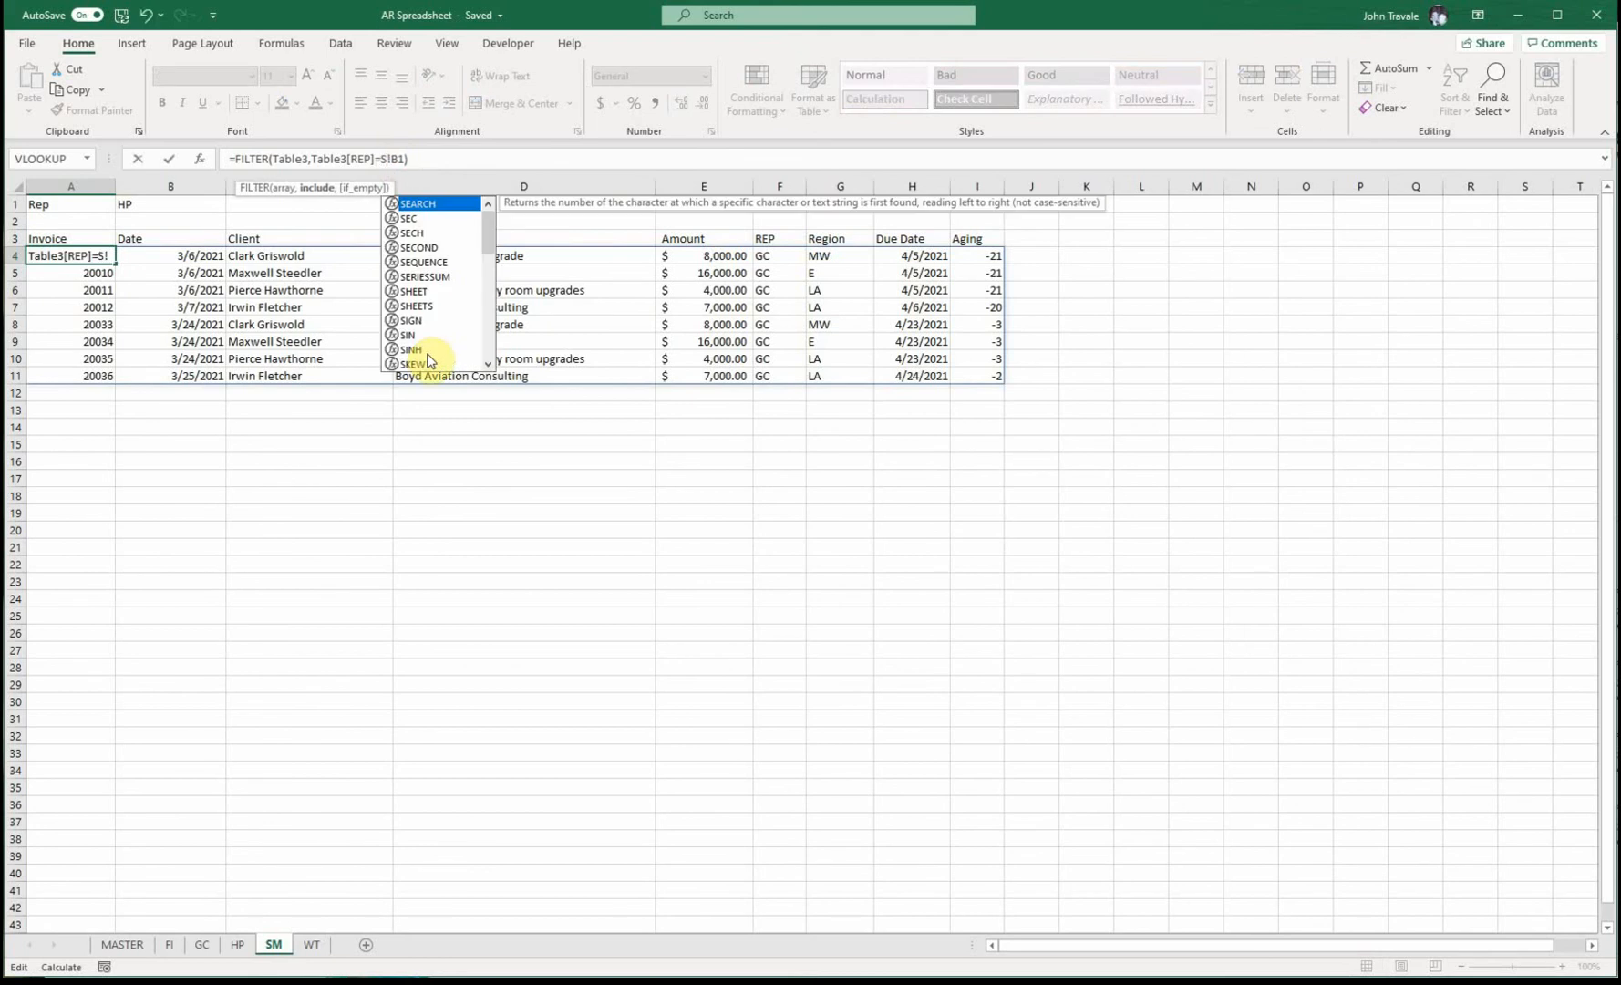
pyautogui.write('M')
pyautogui.press('Return')
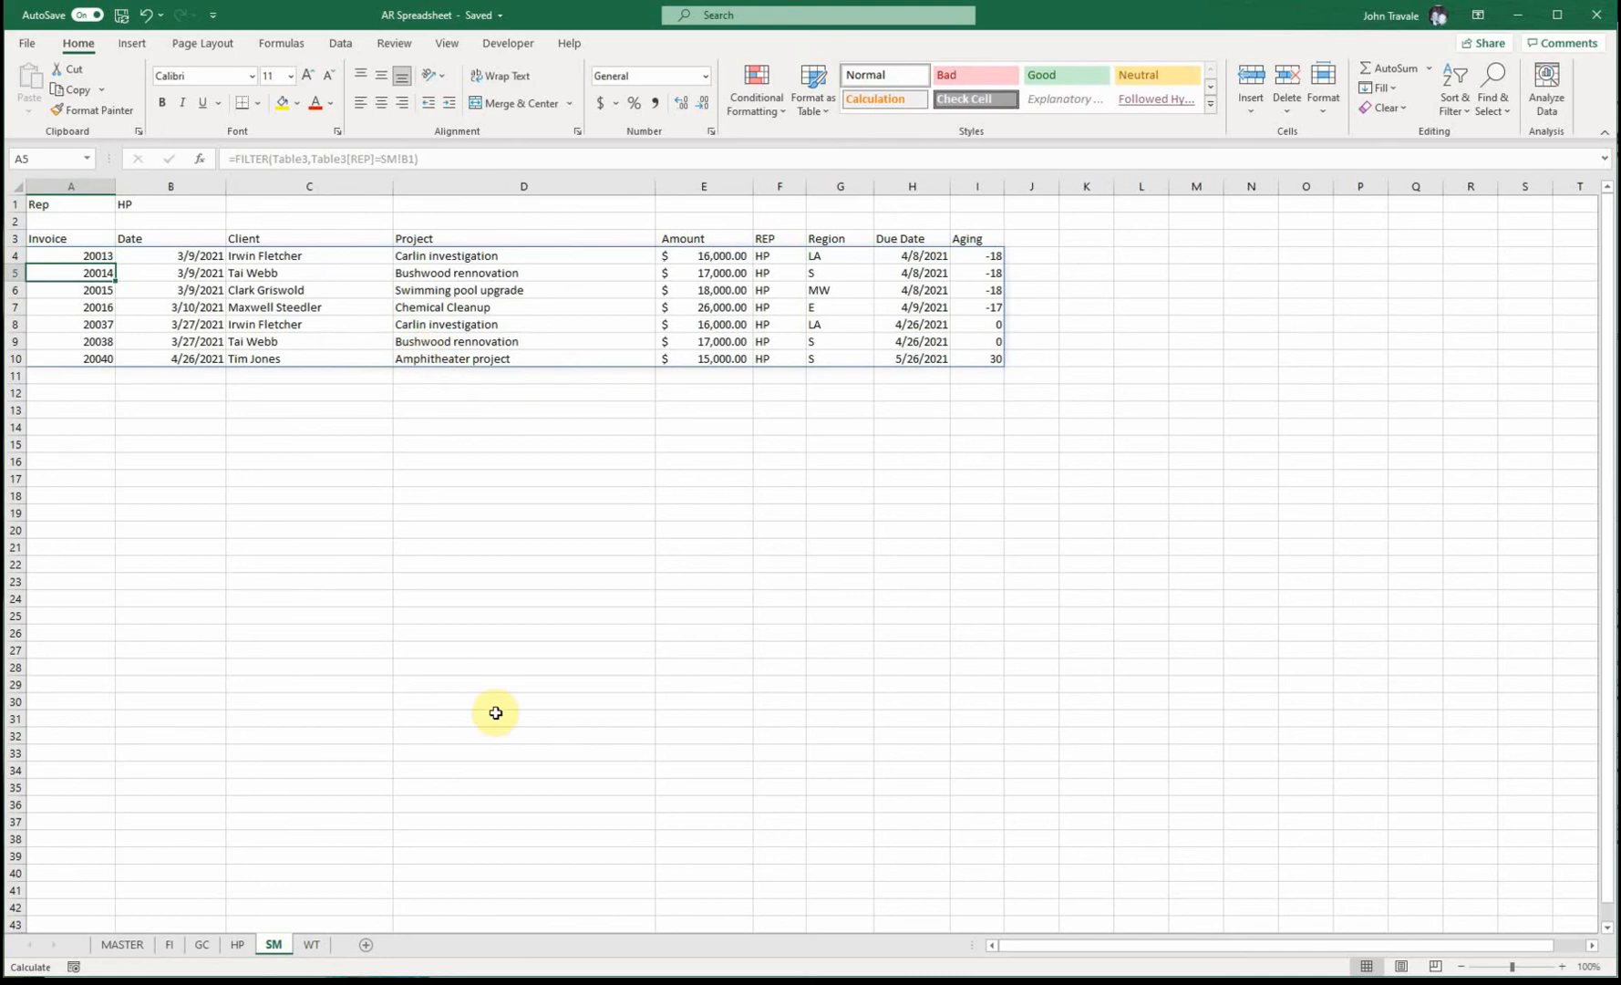
# Change the FILTER formula in A4 of the WT sheet to take its rep from WT!B1.
pyautogui.click(312, 945)
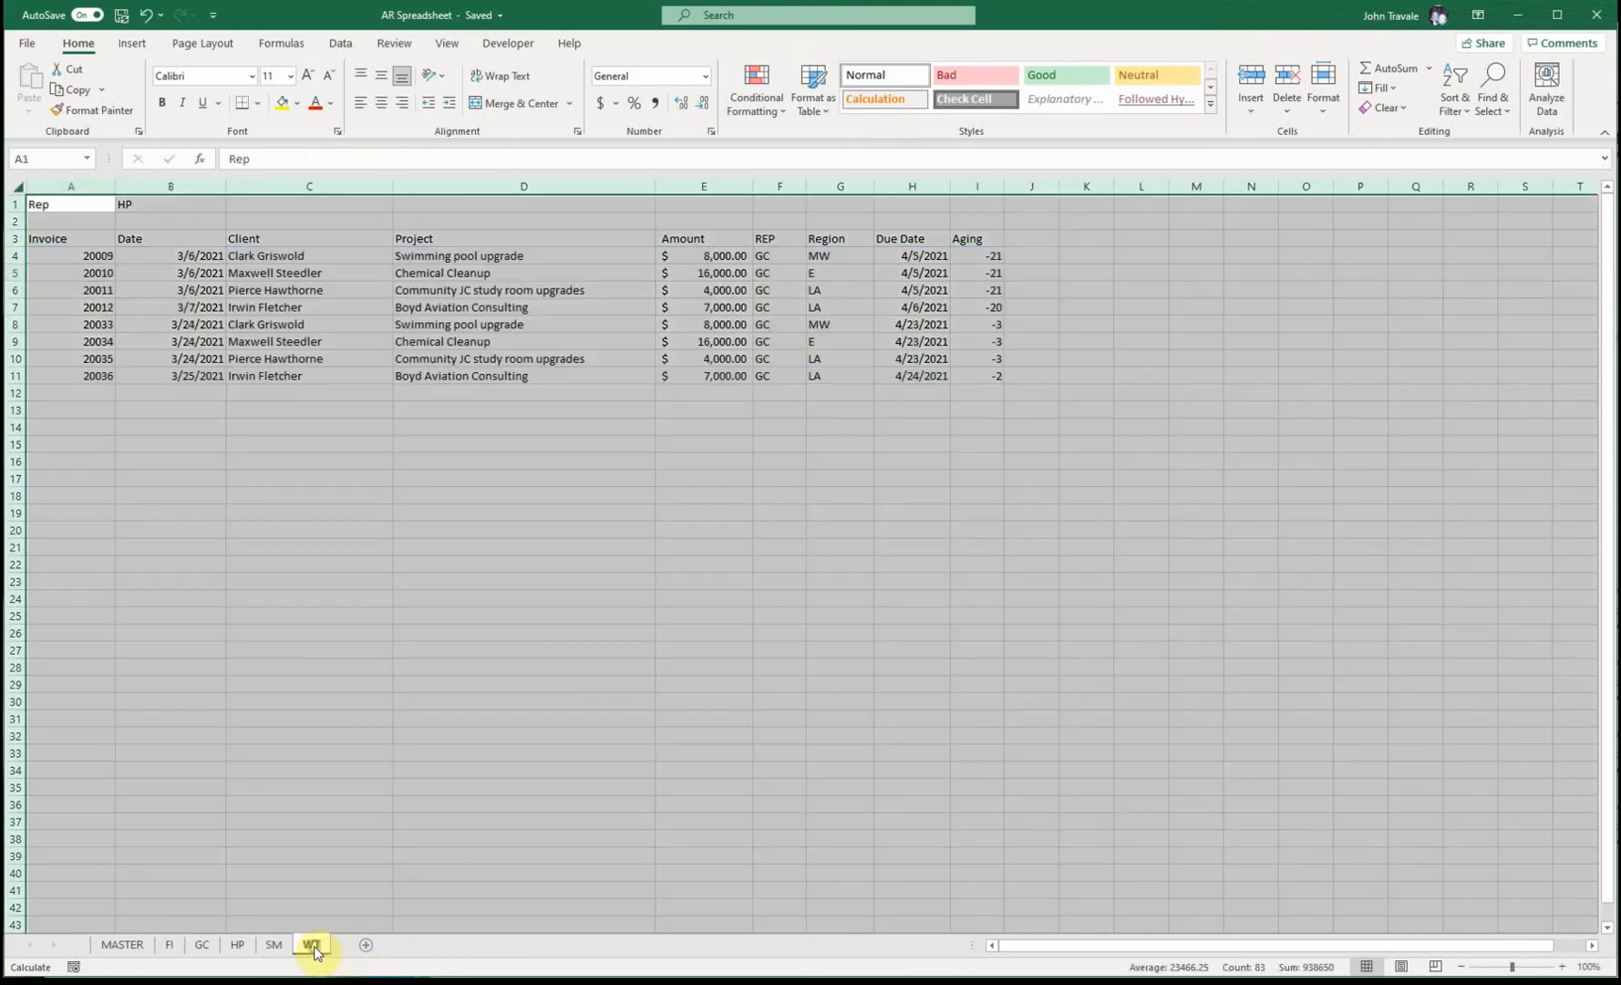
pyautogui.click(72, 256)
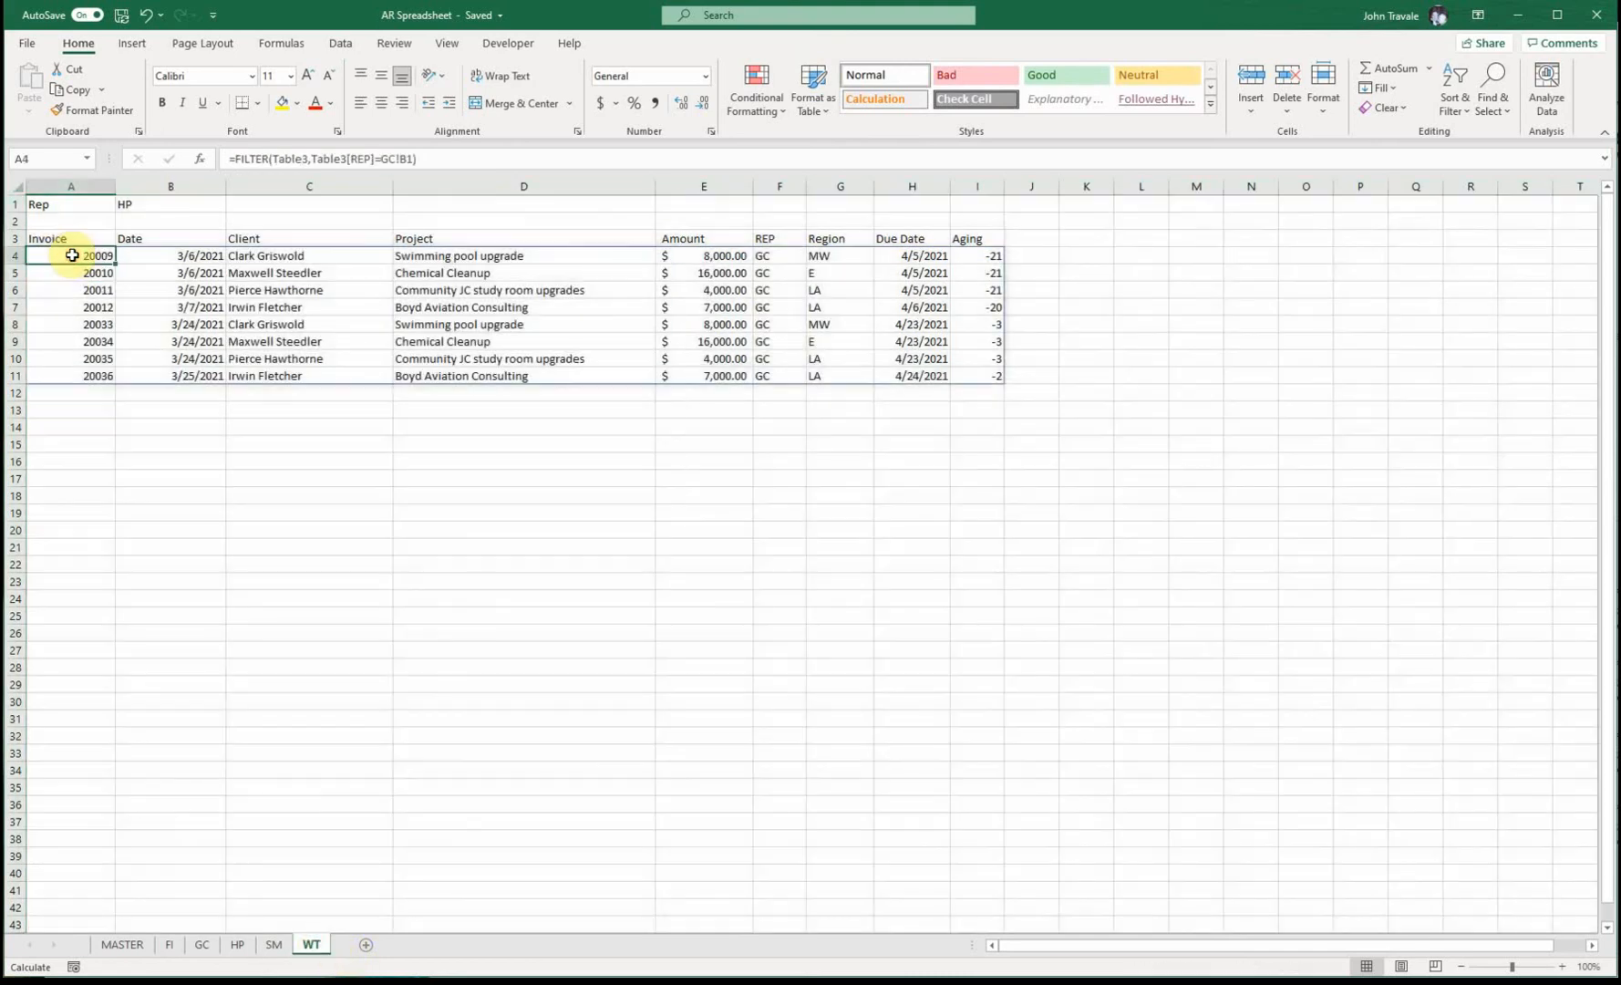
pyautogui.click(396, 159)
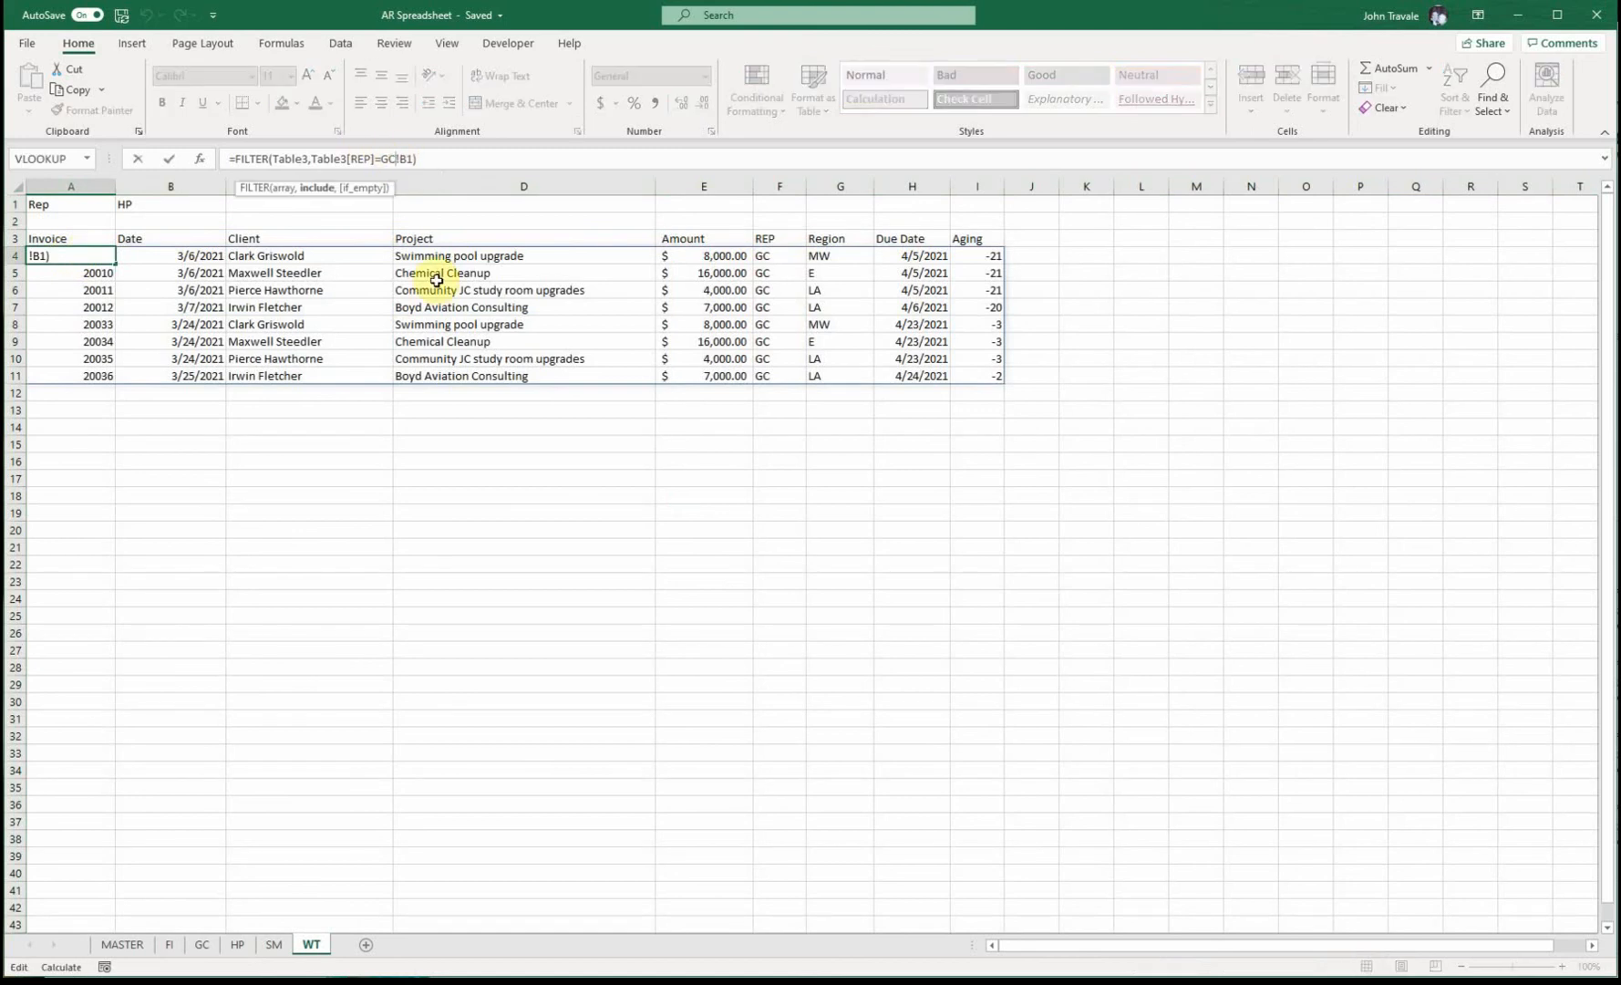
pyautogui.press('BackSpace')
pyautogui.press('BackSpace')
pyautogui.write('WT')
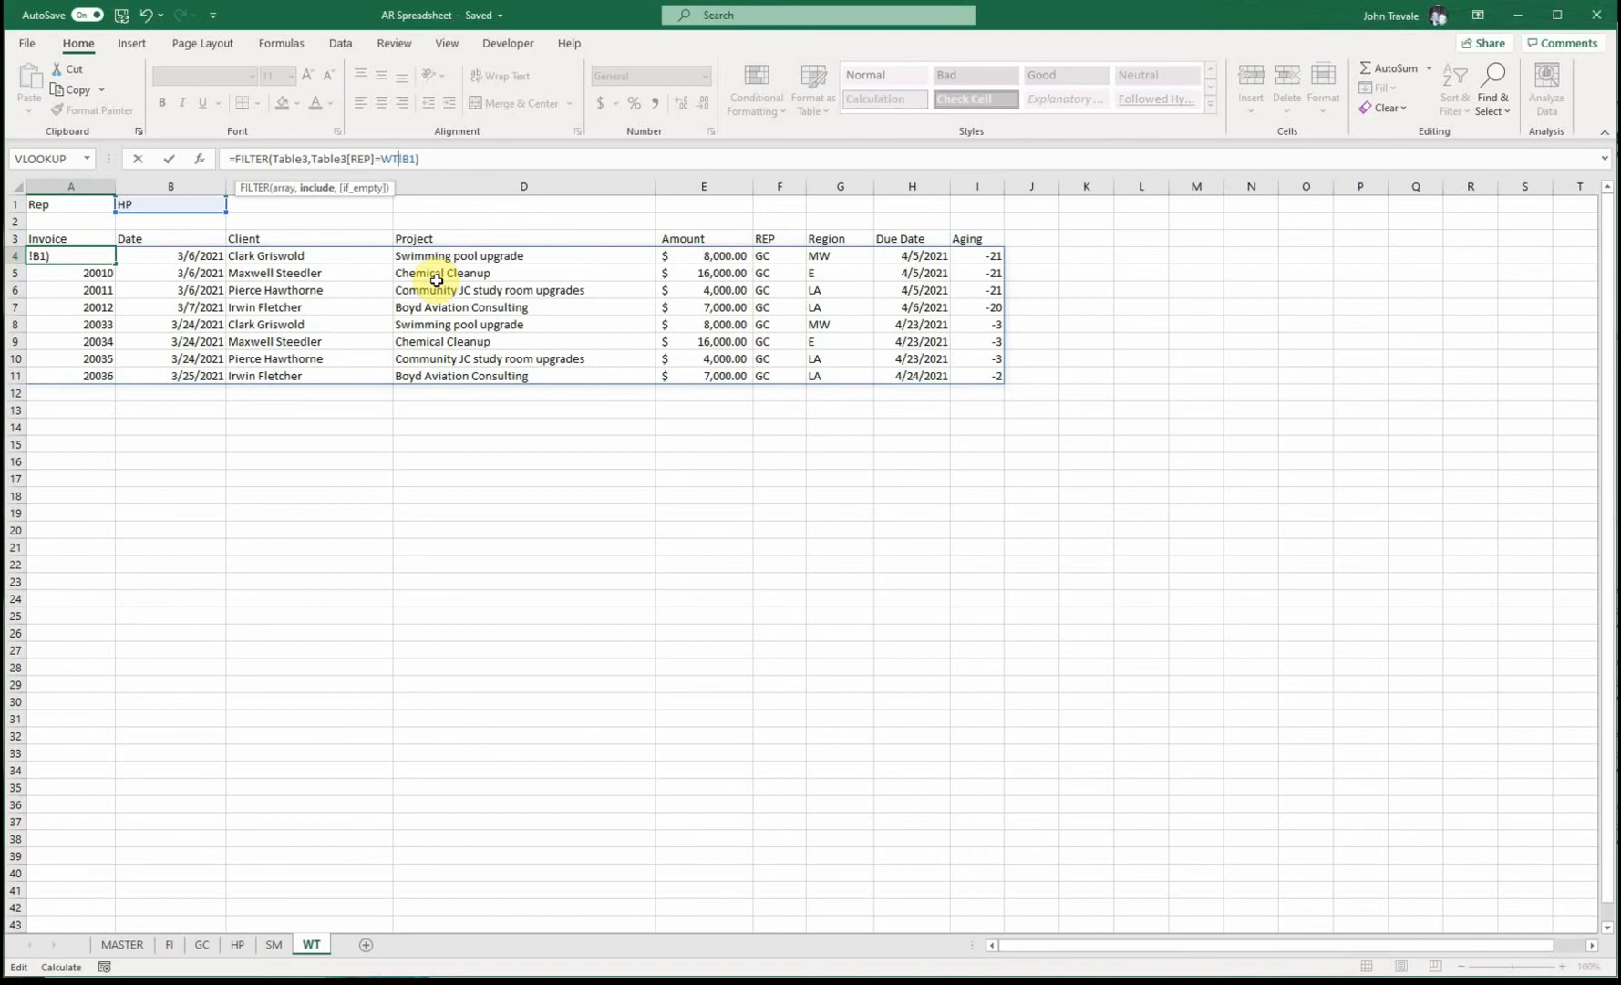
pyautogui.press('Return')
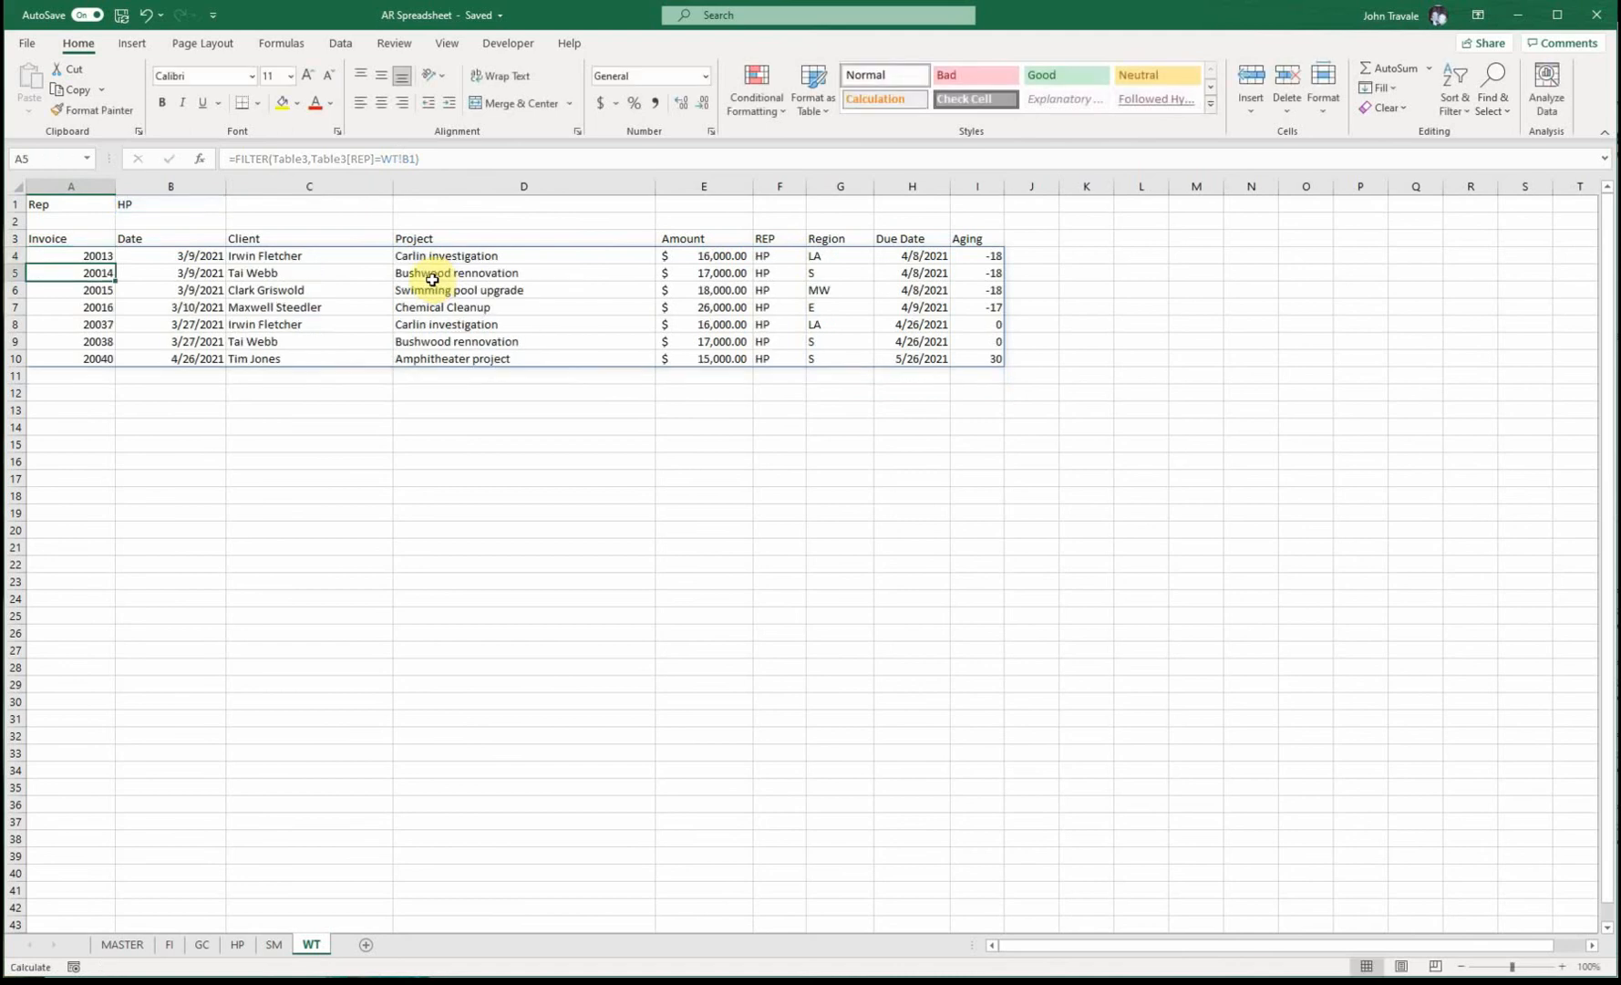
# Review the MASTER invoice list and the rep sheets, ending at the rep cell B1 of the GC sheet.
pyautogui.click(126, 948)
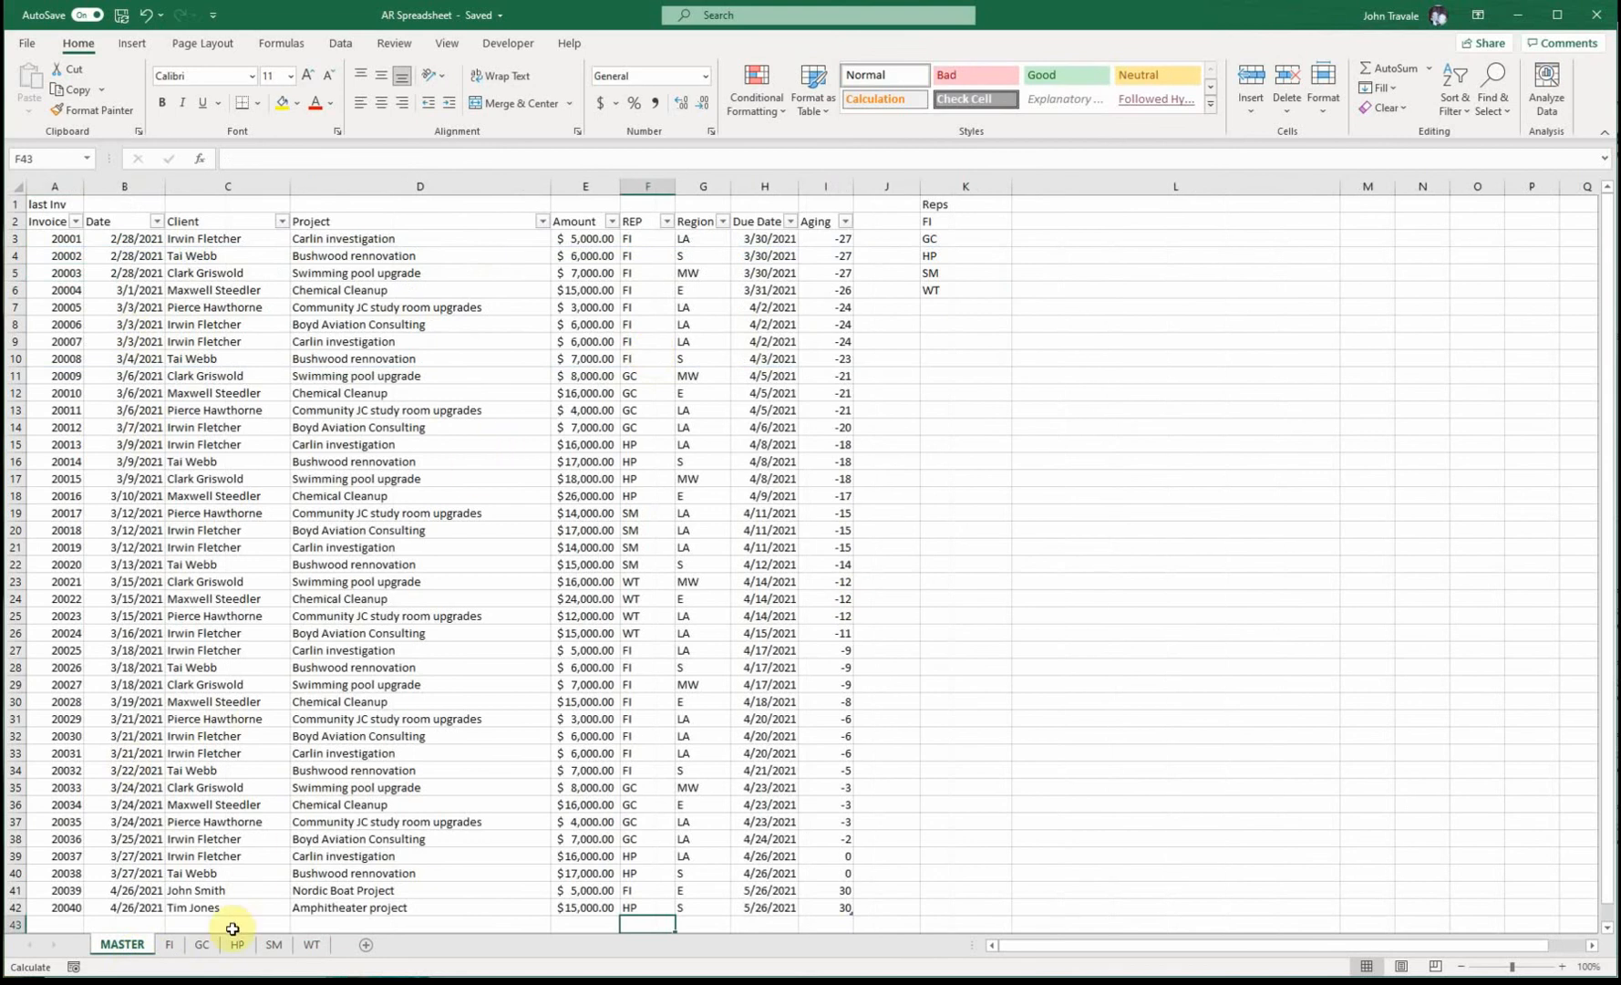
pyautogui.click(201, 945)
pyautogui.click(238, 944)
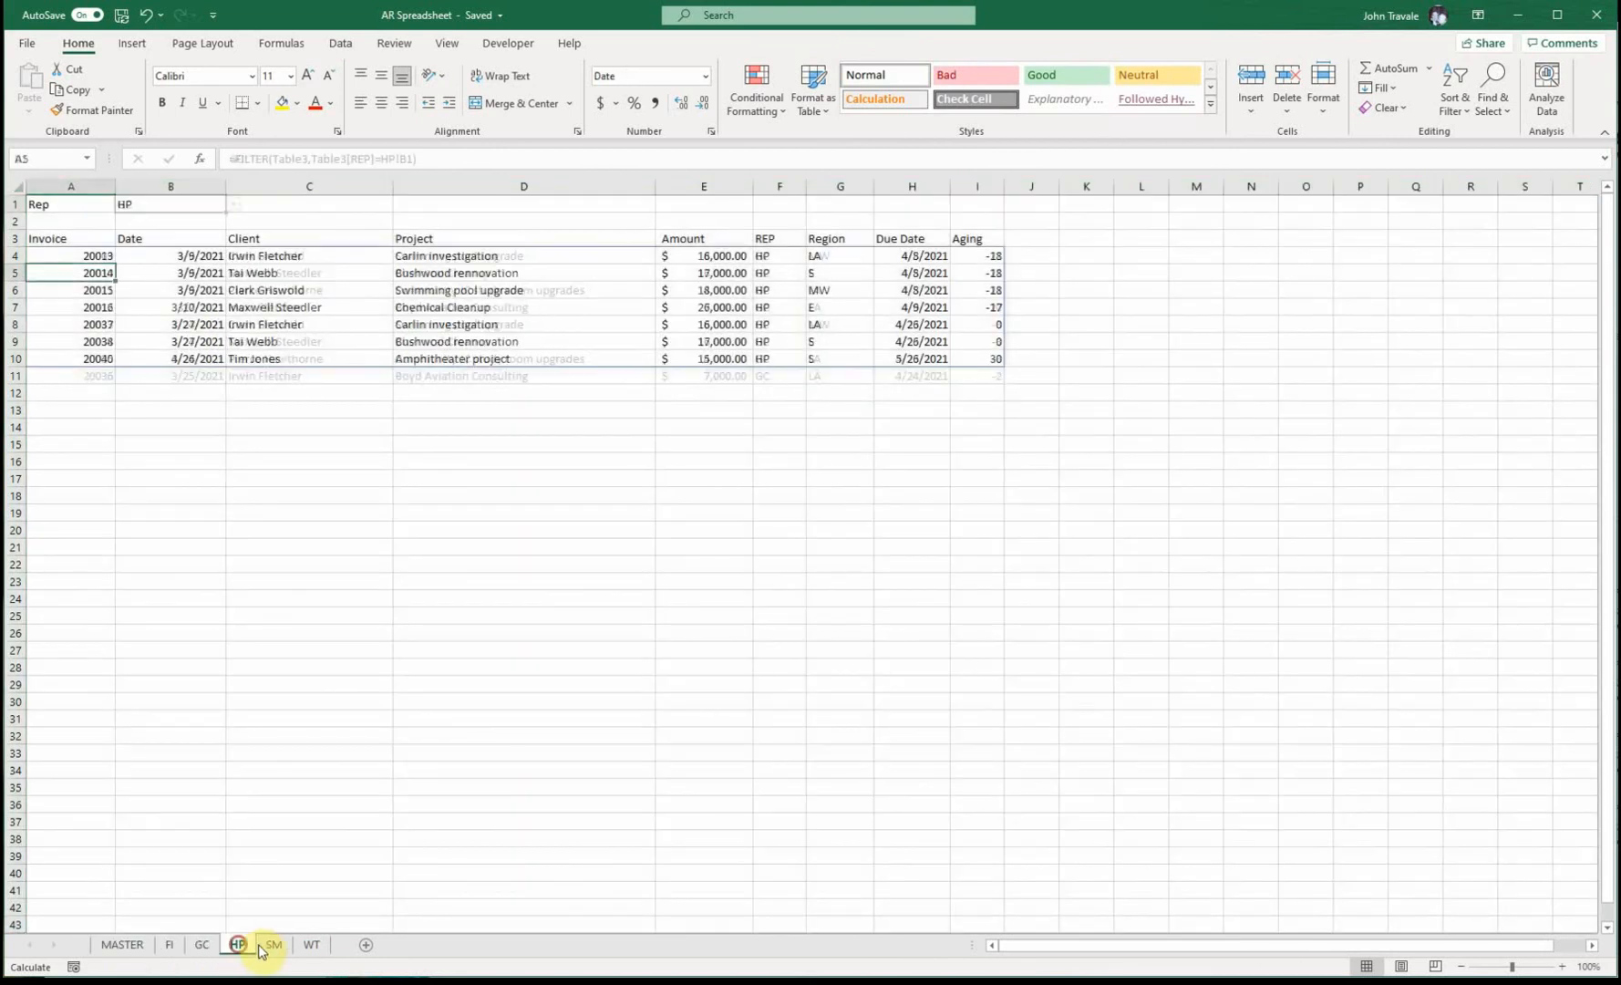
pyautogui.click(273, 945)
pyautogui.click(311, 944)
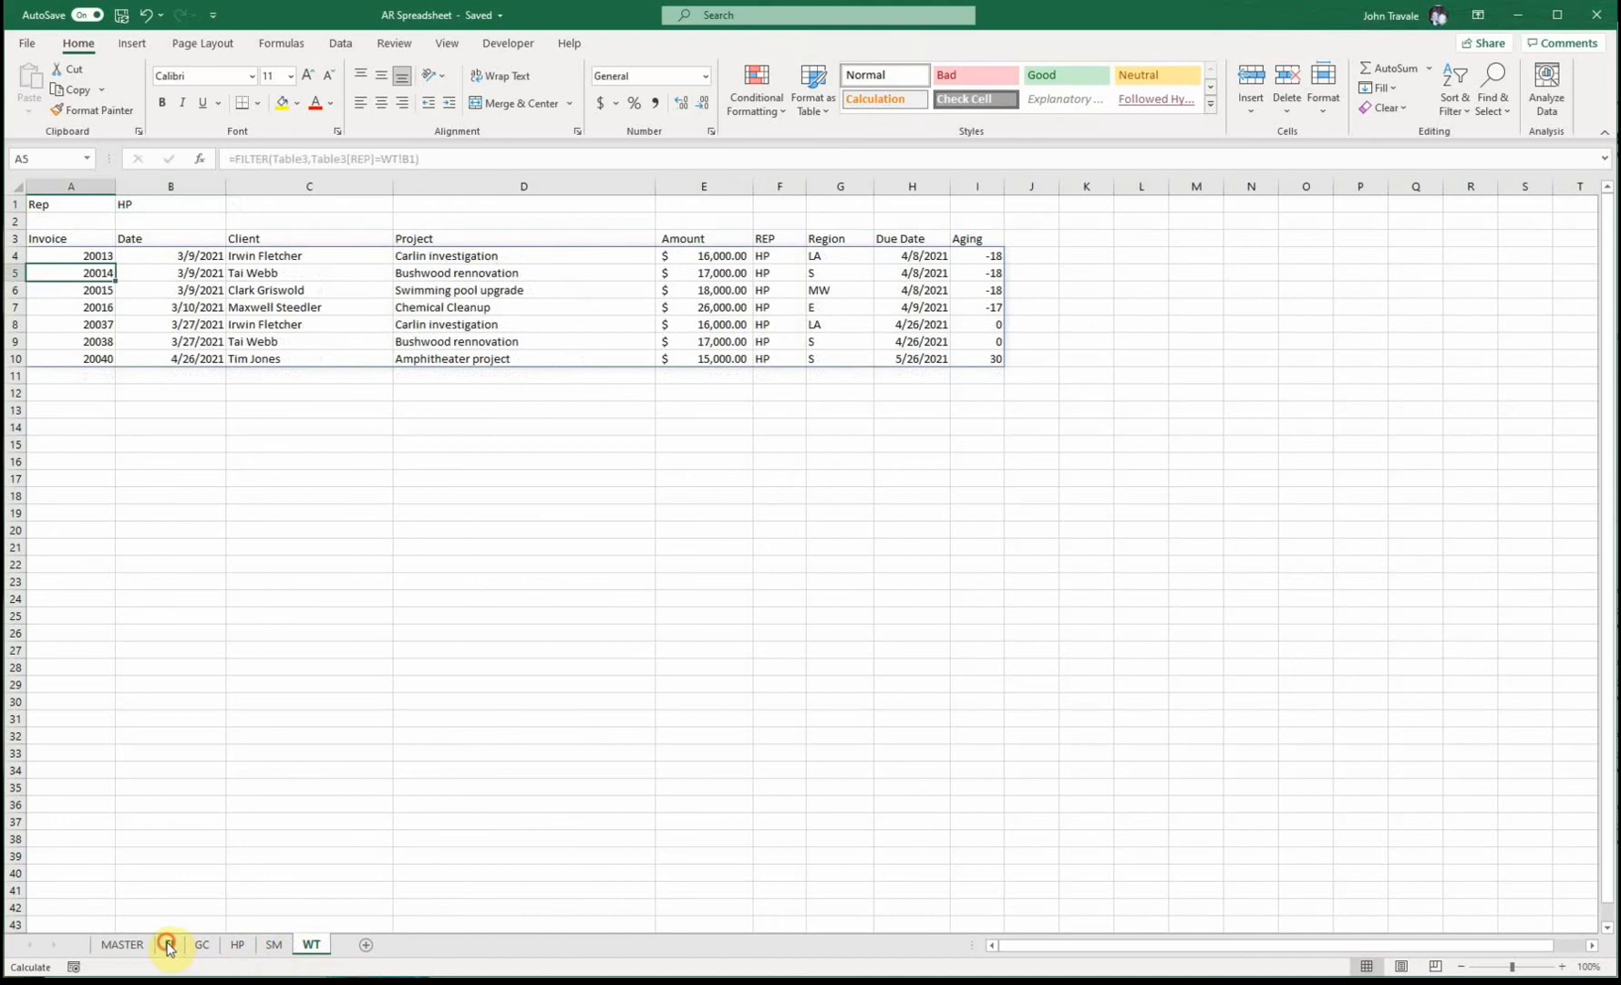
pyautogui.click(209, 948)
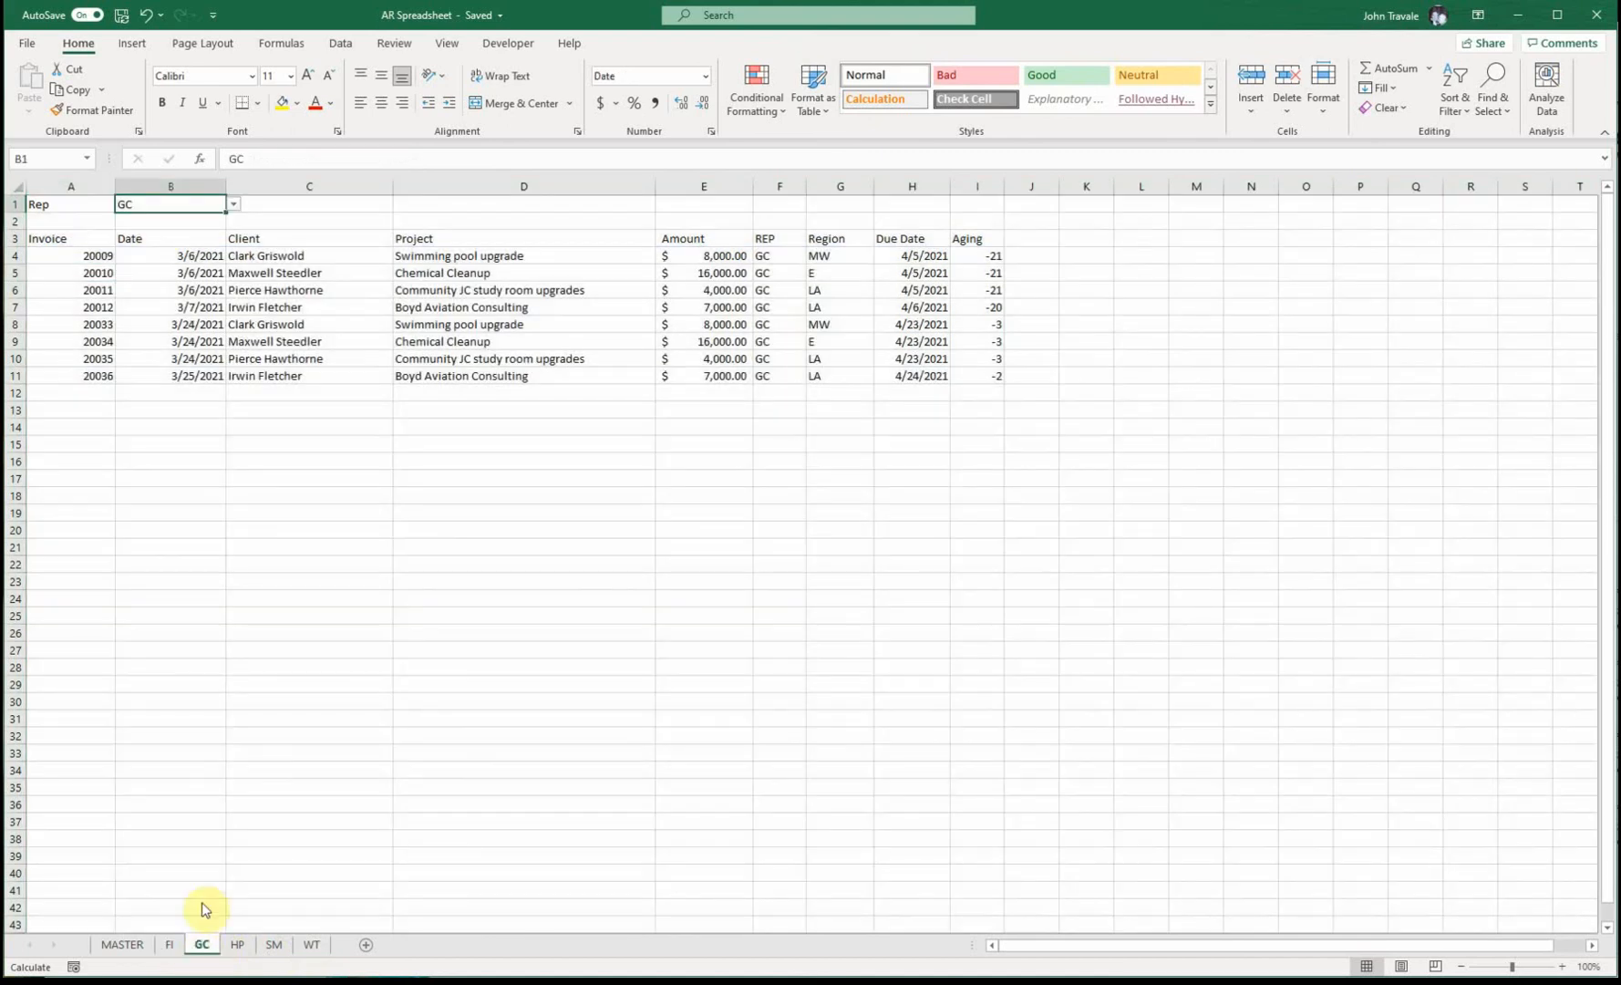
pyautogui.click(160, 215)
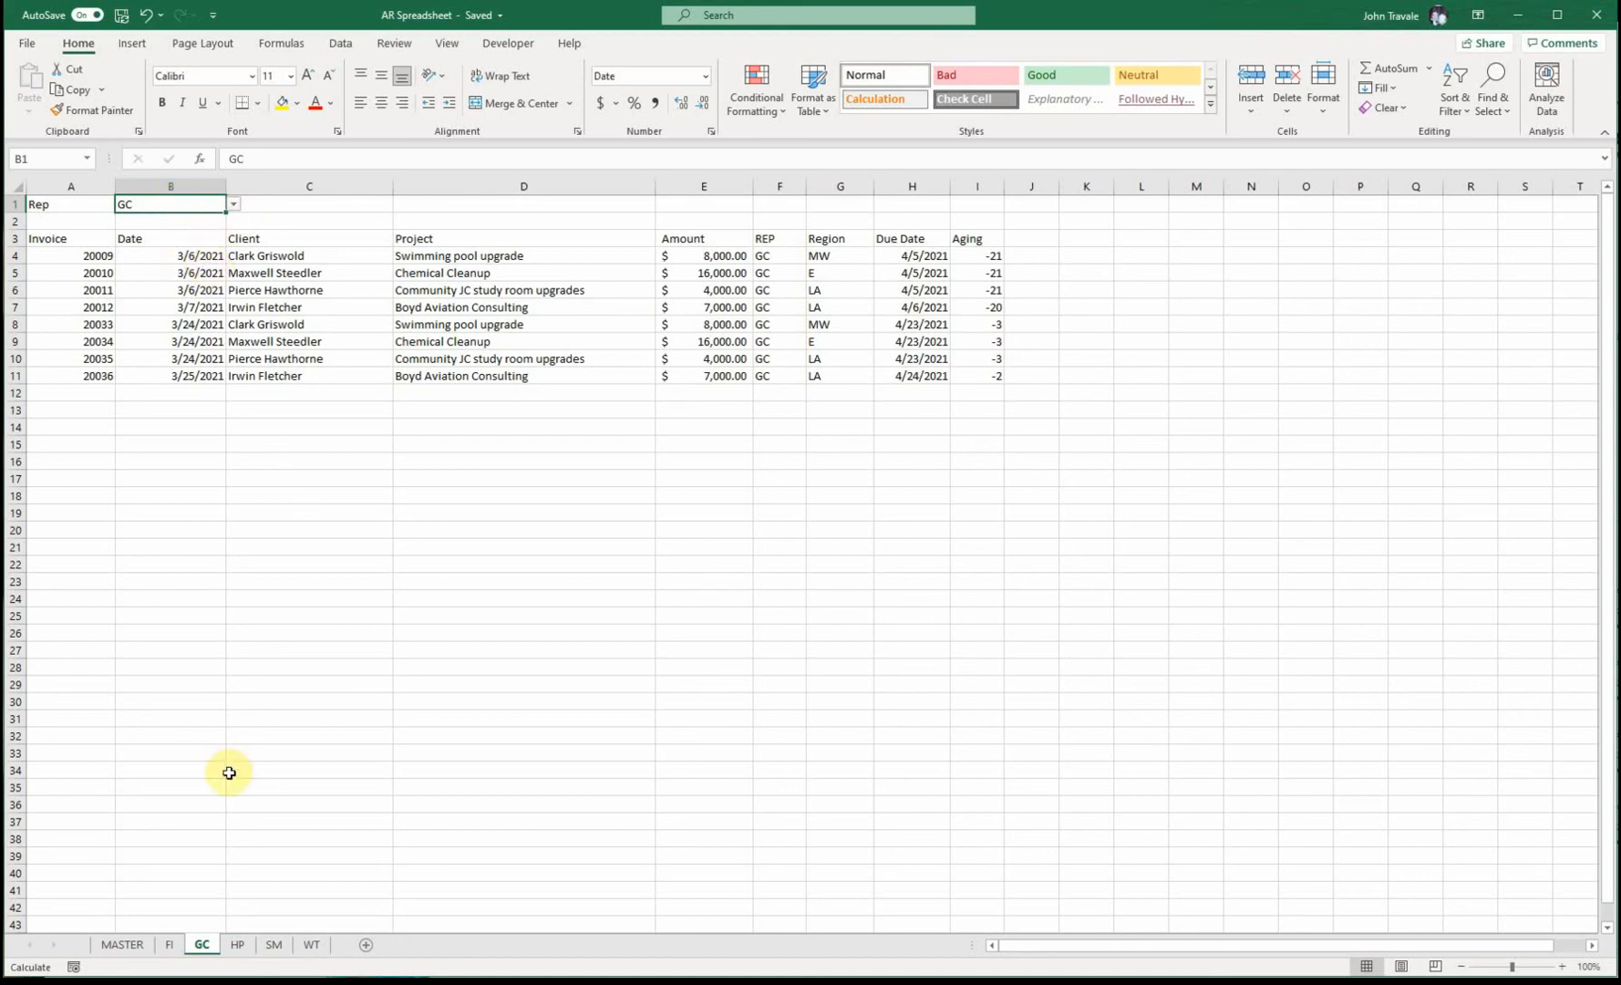
# Compare the layout of the FI sheet with the other rep sheets and the MASTER invoice list.
pyautogui.click(169, 946)
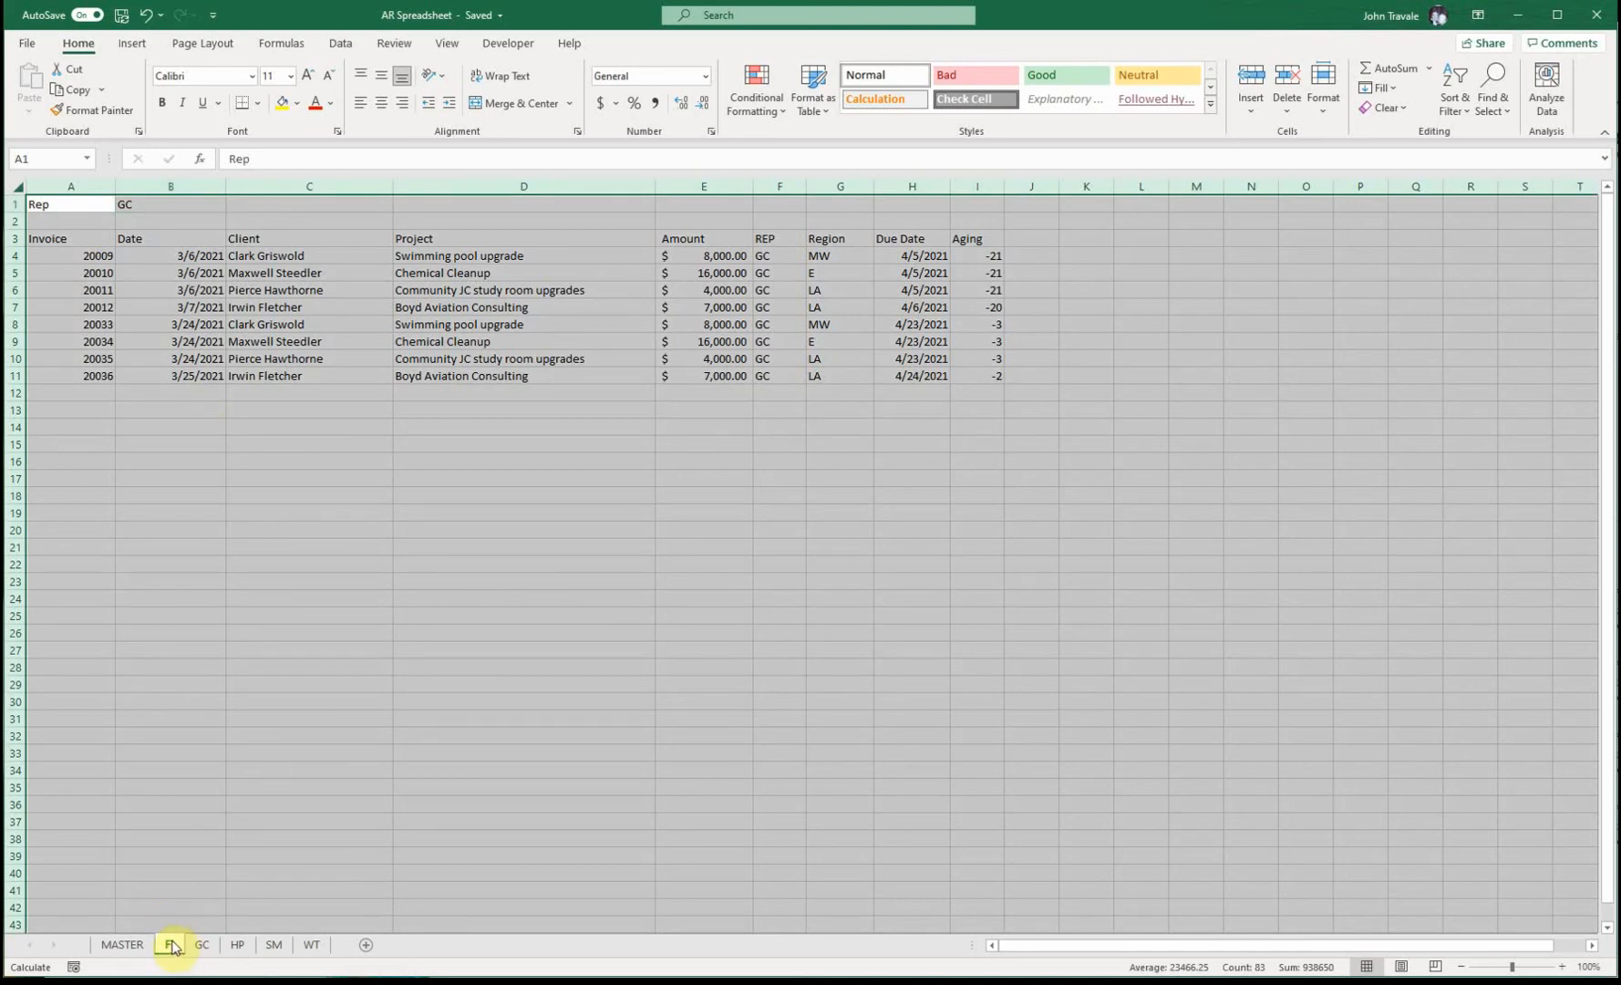
pyautogui.click(202, 948)
pyautogui.click(173, 945)
pyautogui.click(235, 948)
pyautogui.click(273, 948)
pyautogui.click(313, 950)
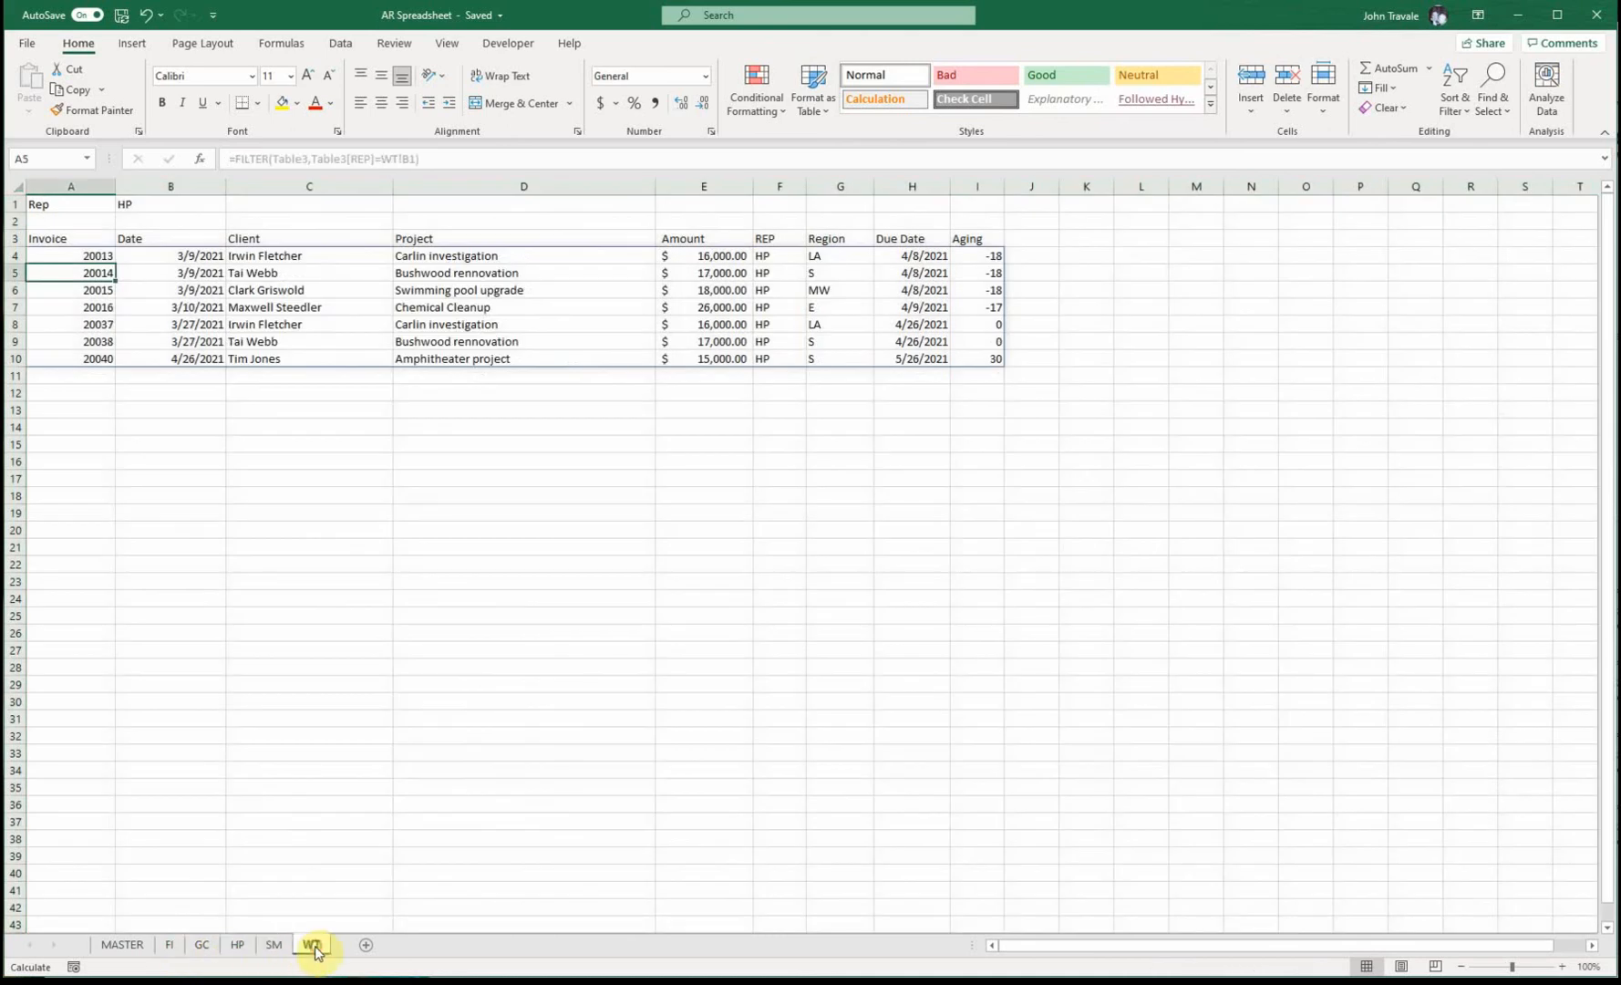
pyautogui.click(238, 946)
pyautogui.click(202, 946)
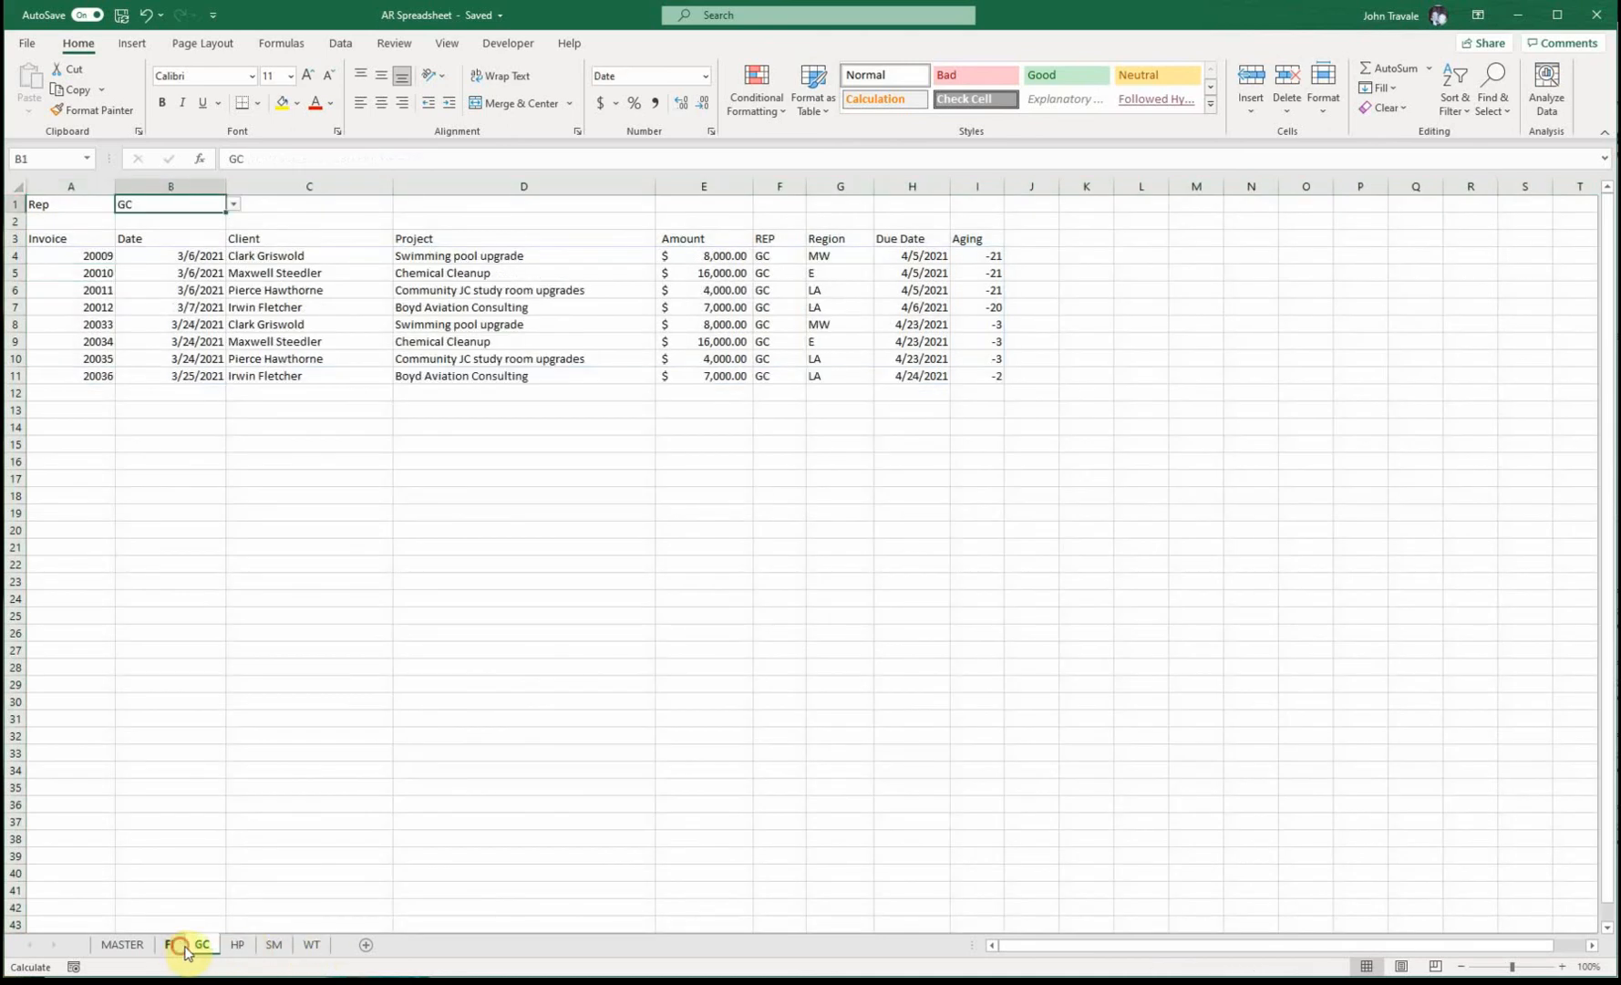
pyautogui.click(178, 946)
pyautogui.click(239, 947)
pyautogui.click(207, 947)
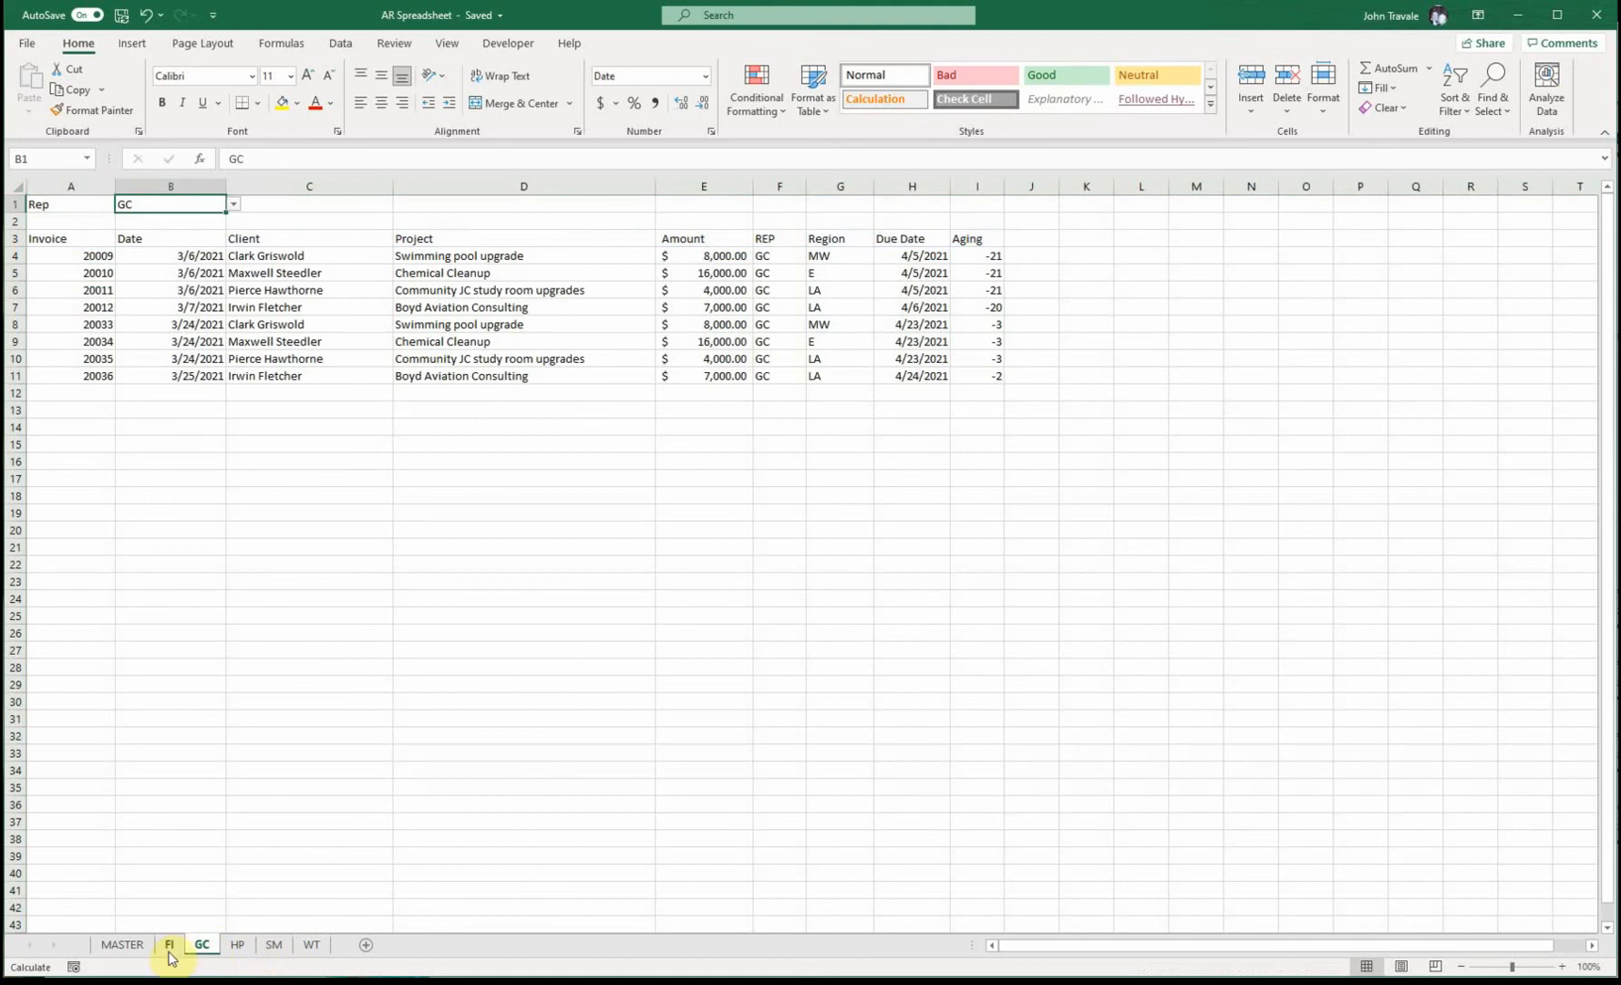
pyautogui.click(124, 946)
pyautogui.click(170, 946)
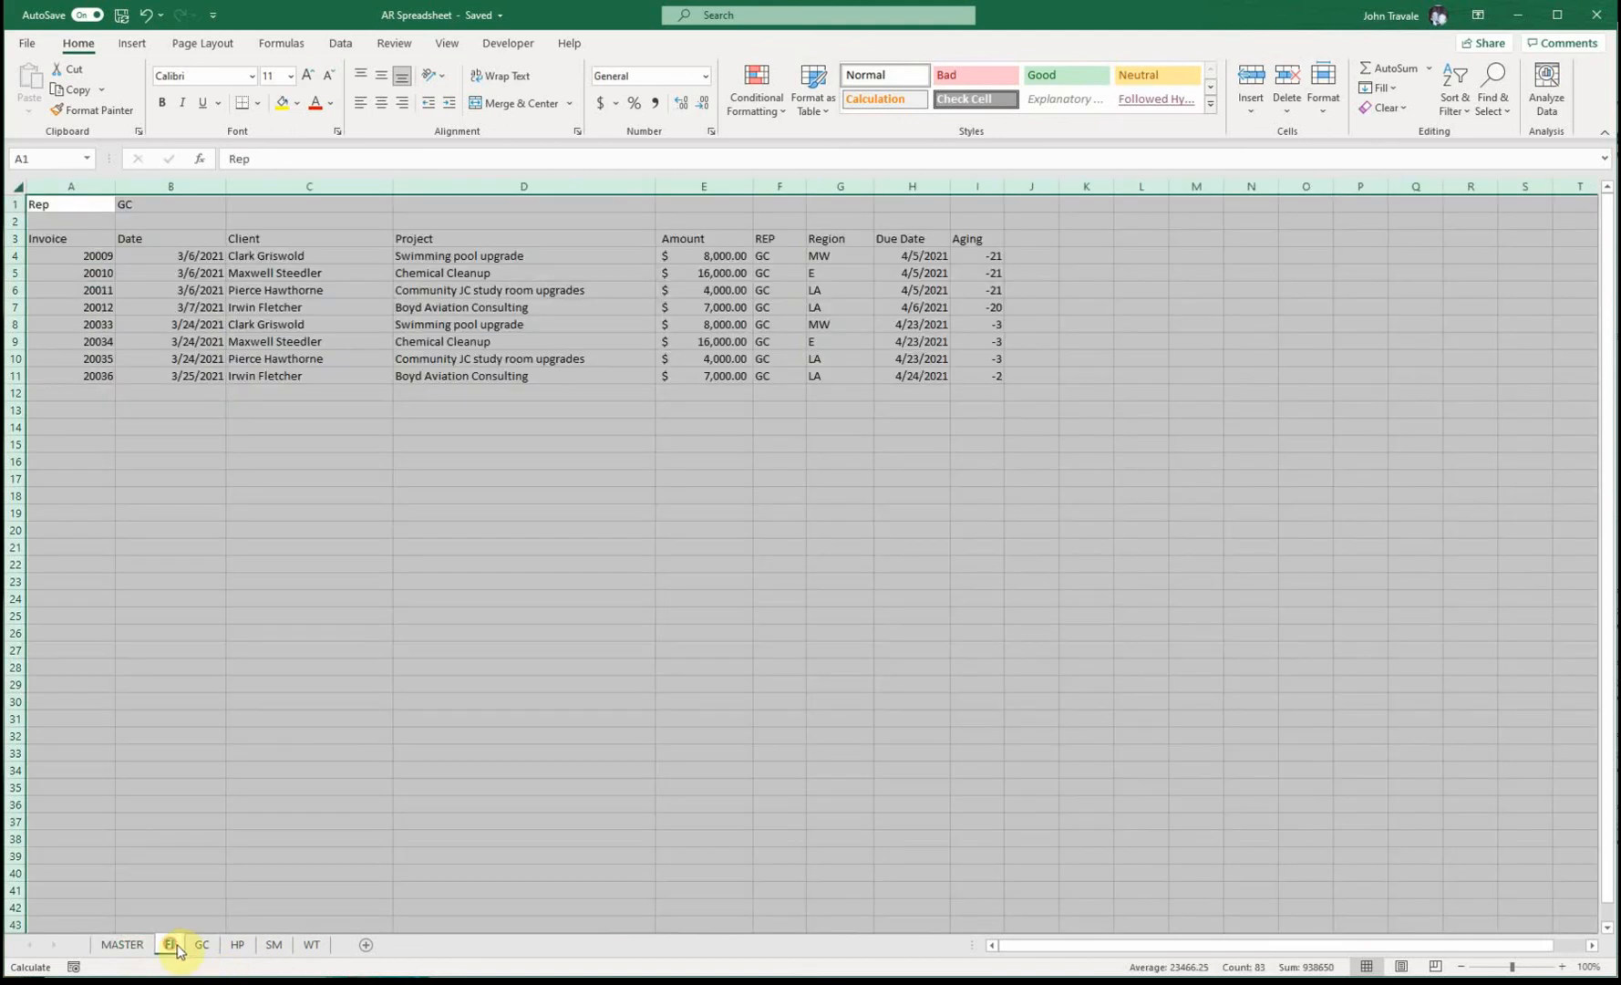
pyautogui.click(128, 945)
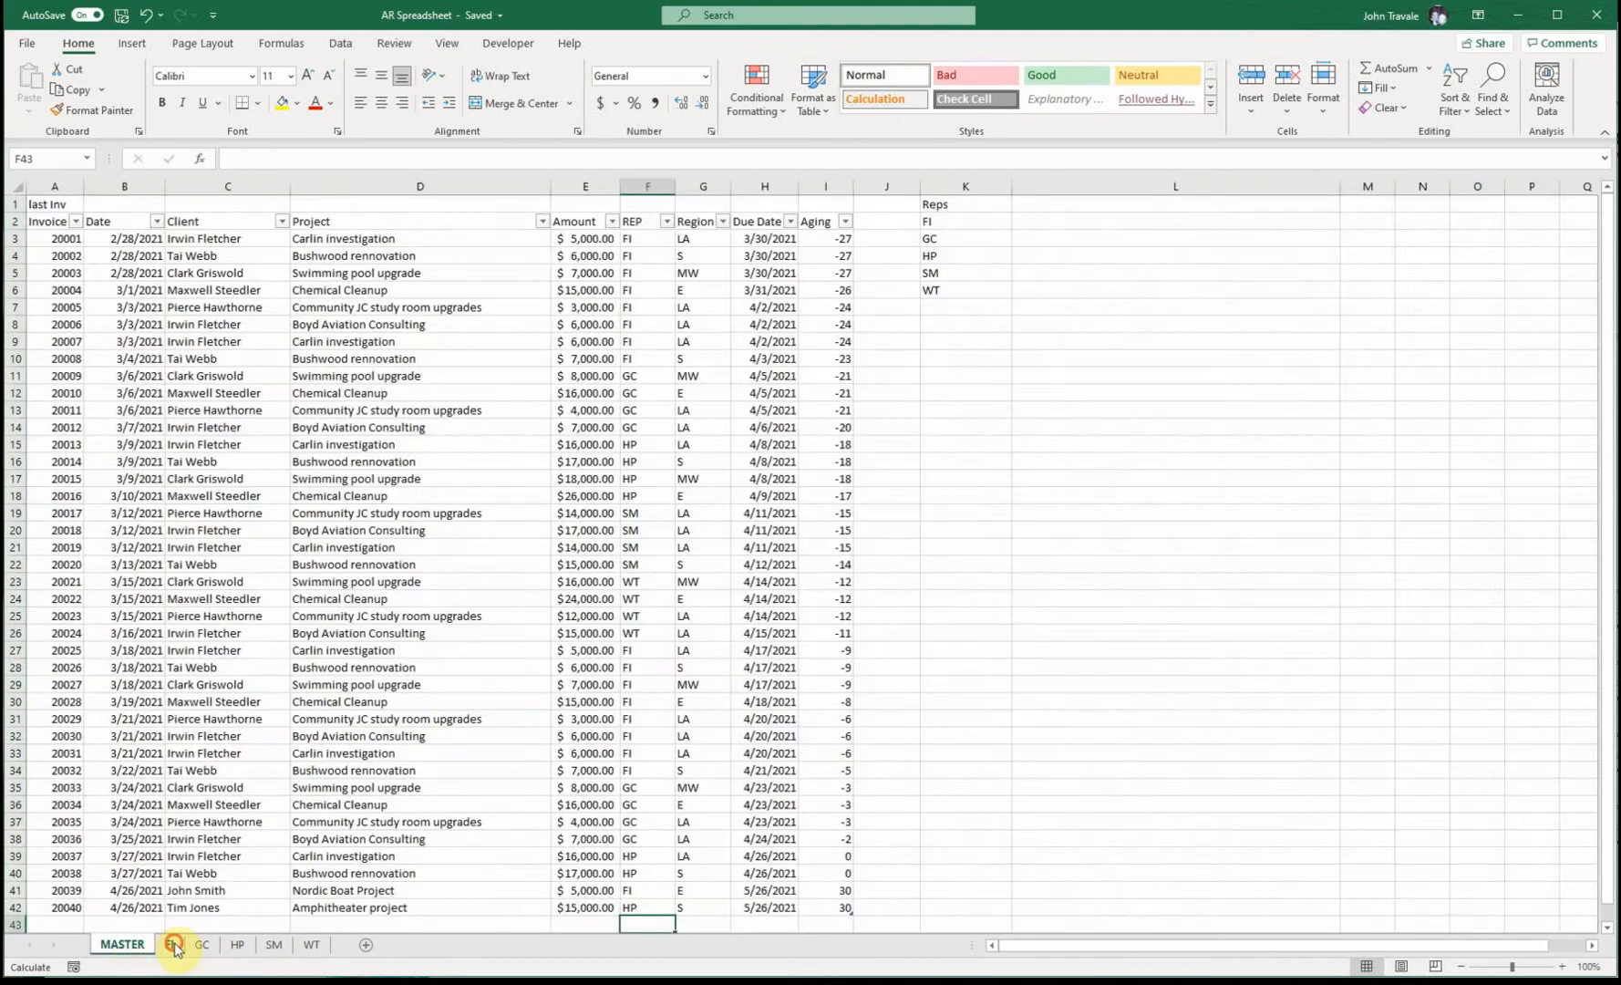
pyautogui.click(172, 945)
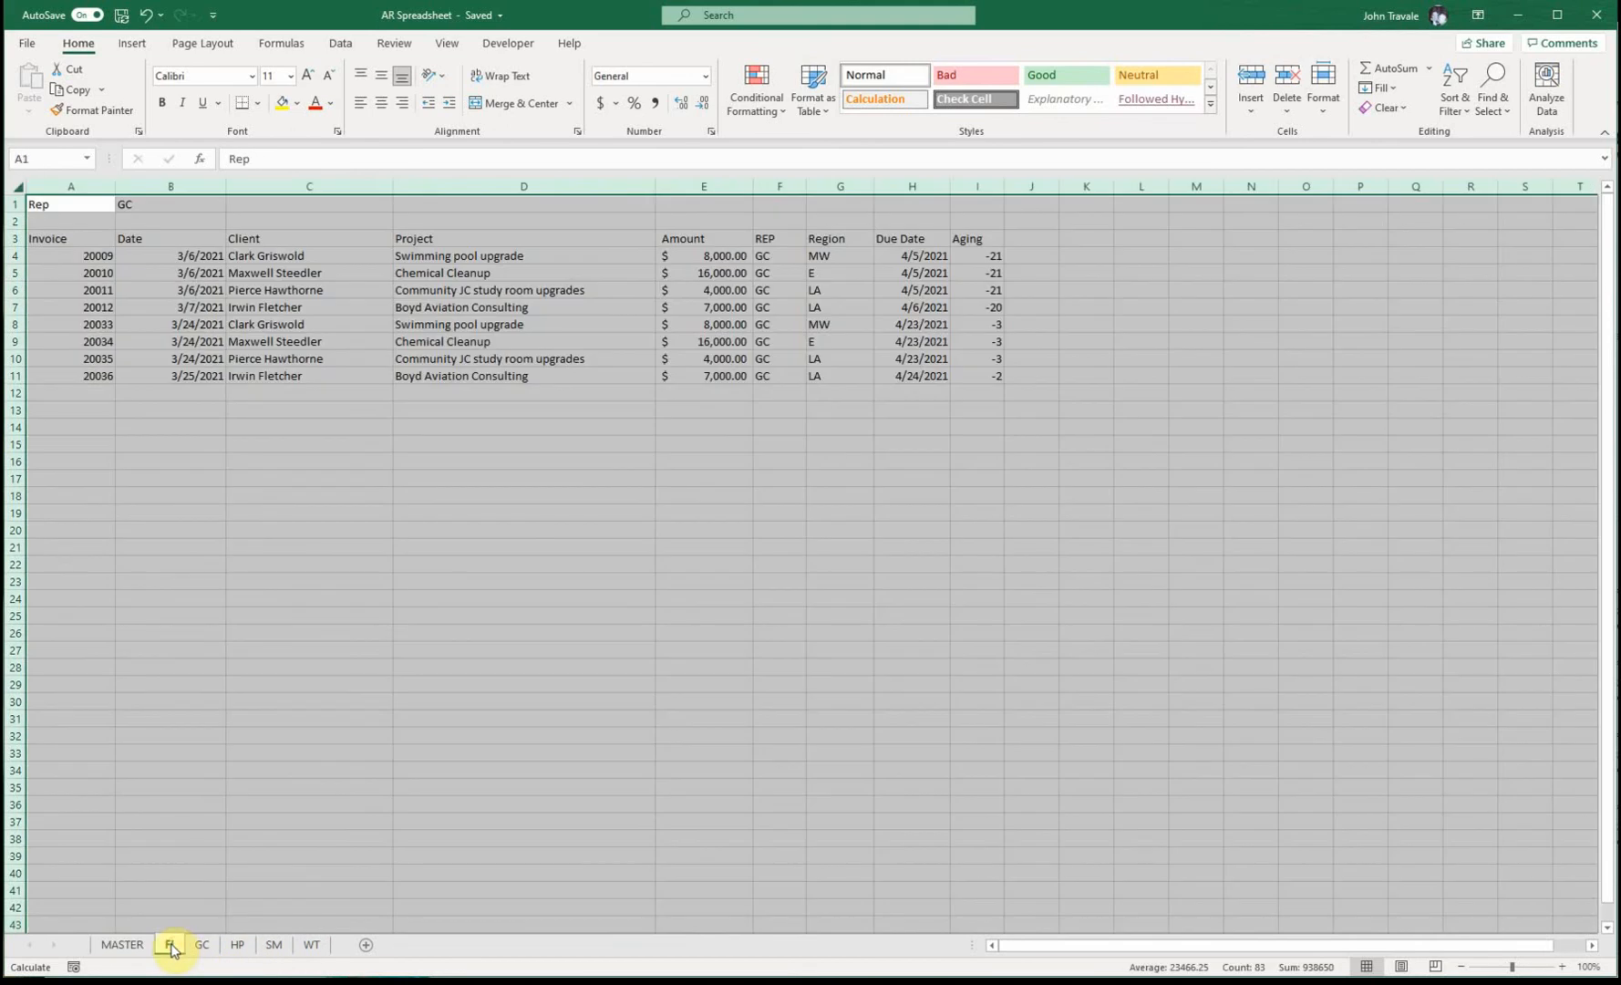
# Check the rep cell B1 on the FI sheet and look over the GC, HP, SM and WT sheets.
pyautogui.click(170, 202)
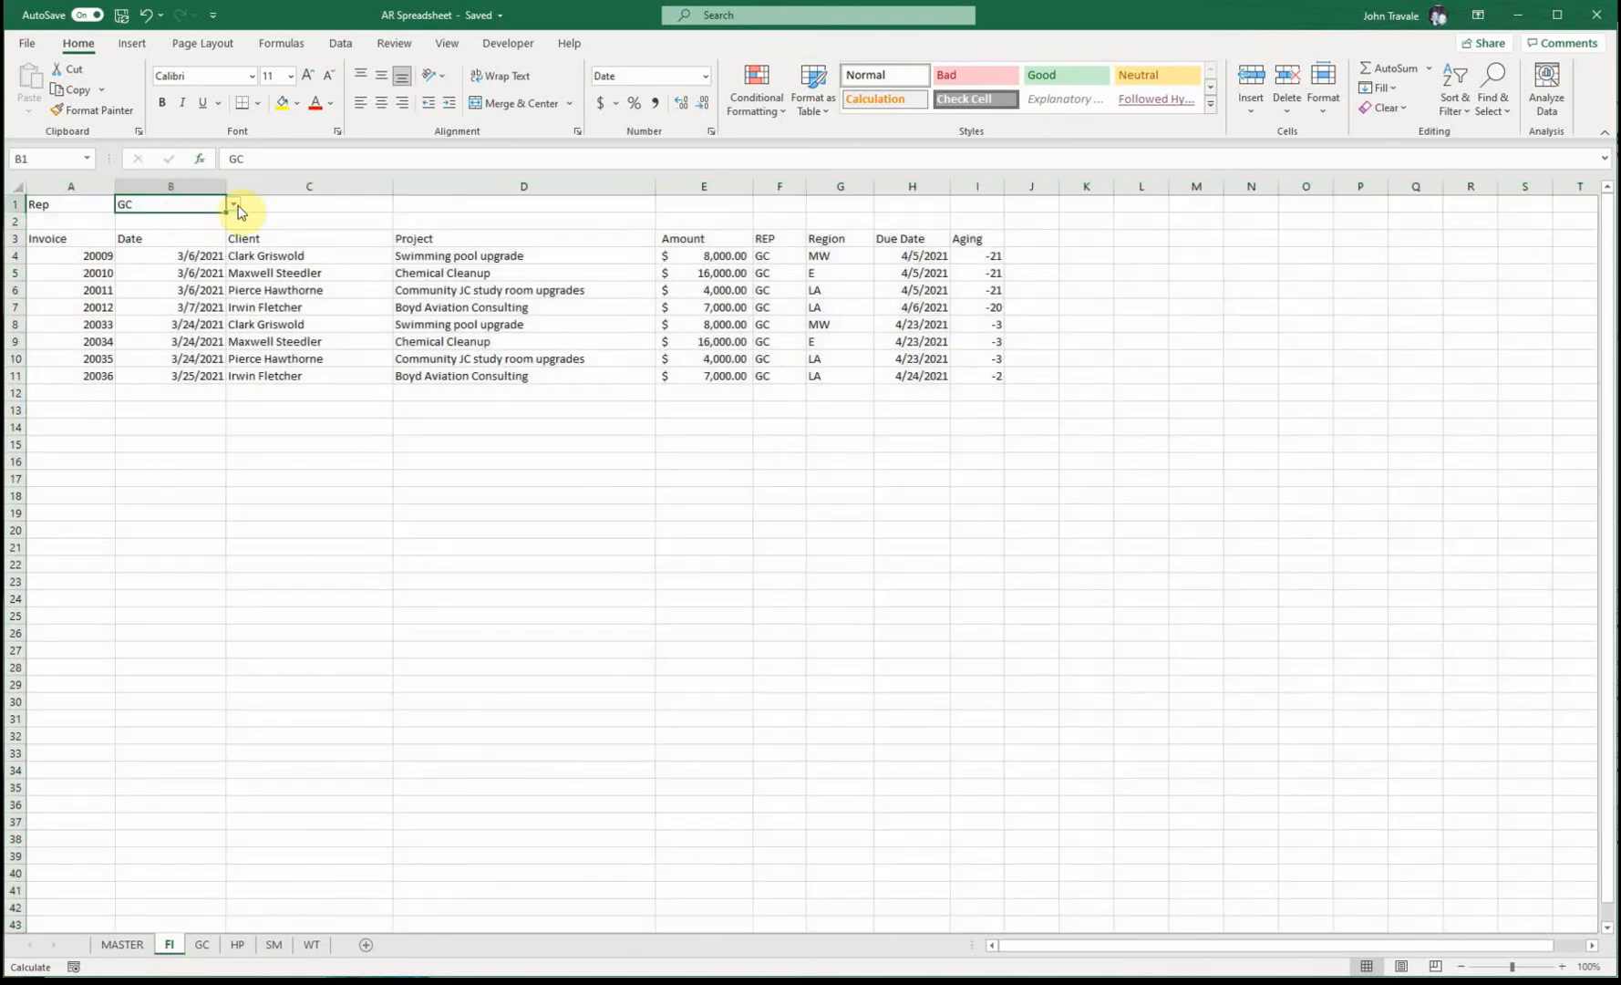
pyautogui.click(203, 948)
pyautogui.click(235, 948)
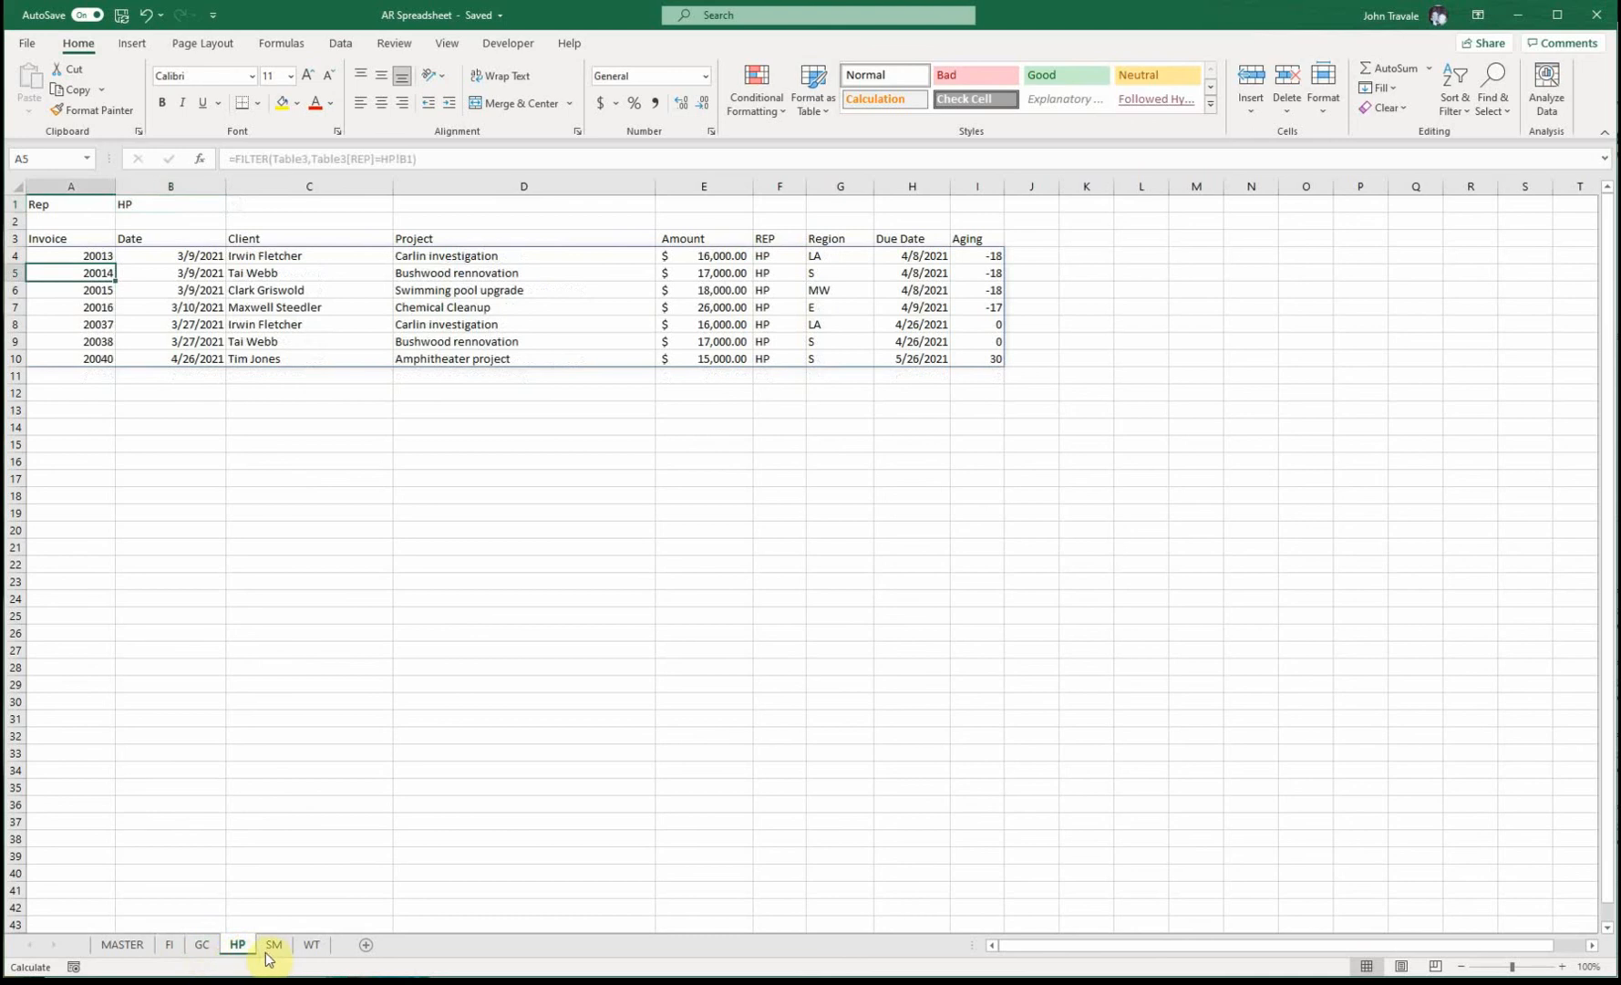
pyautogui.click(273, 947)
pyautogui.click(309, 946)
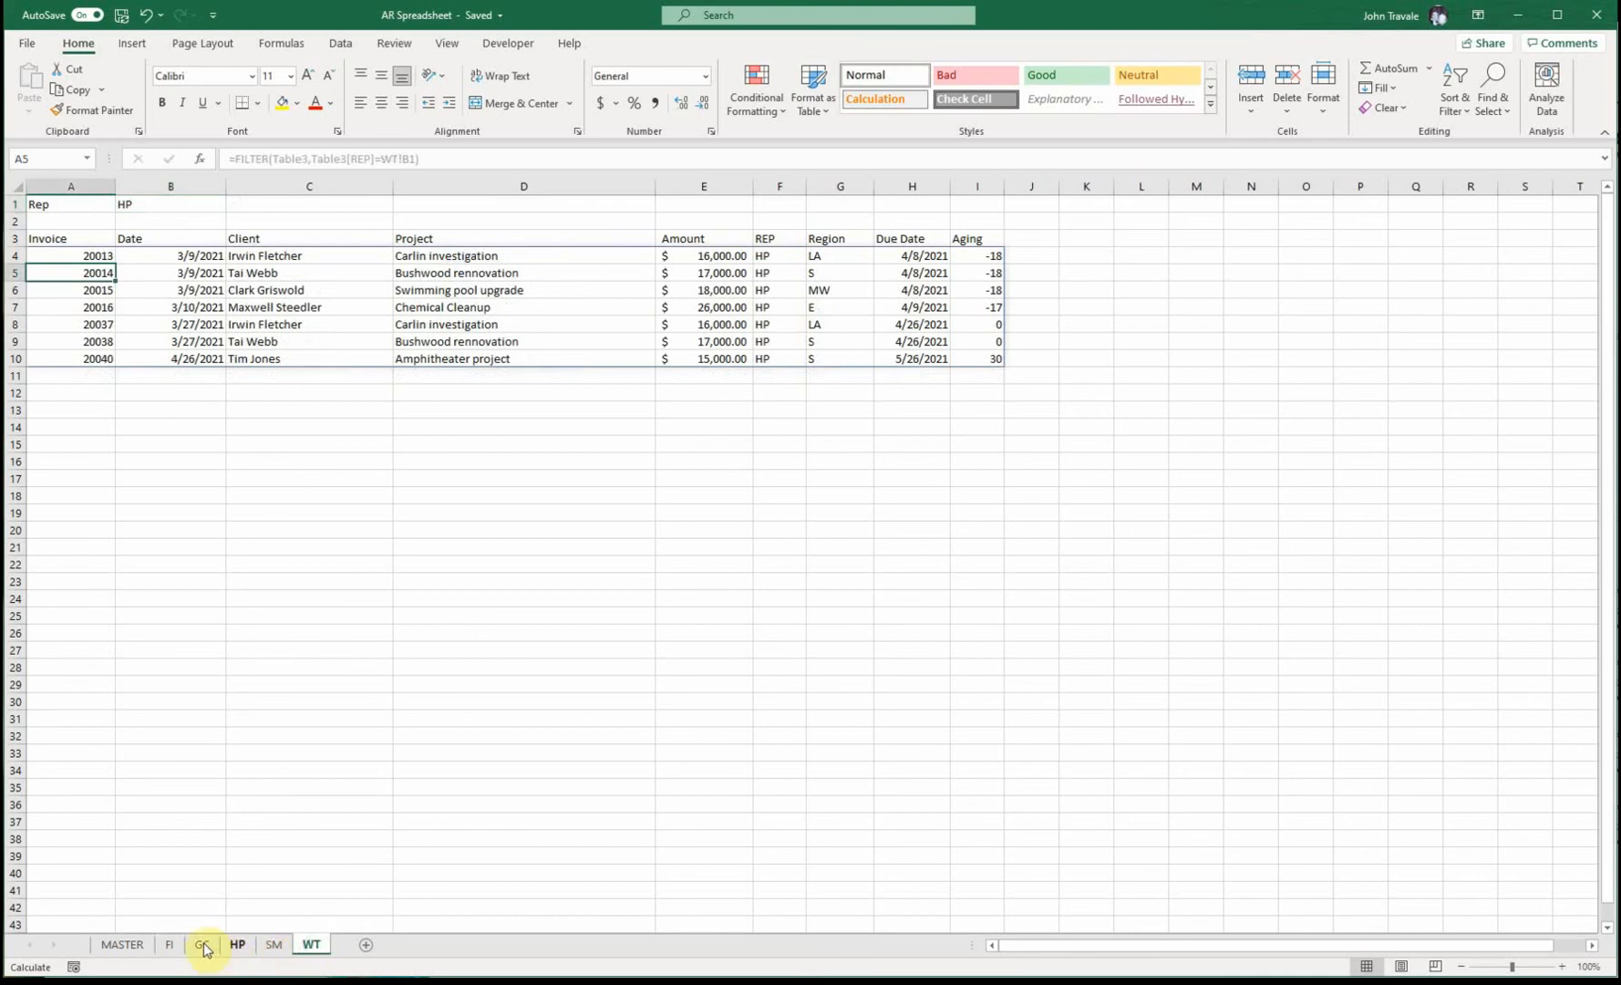
# Group the sheets FI through WT, narrow the Date column on all of them, and check the result on the HP and SM sheets.
pyautogui.click(171, 947)
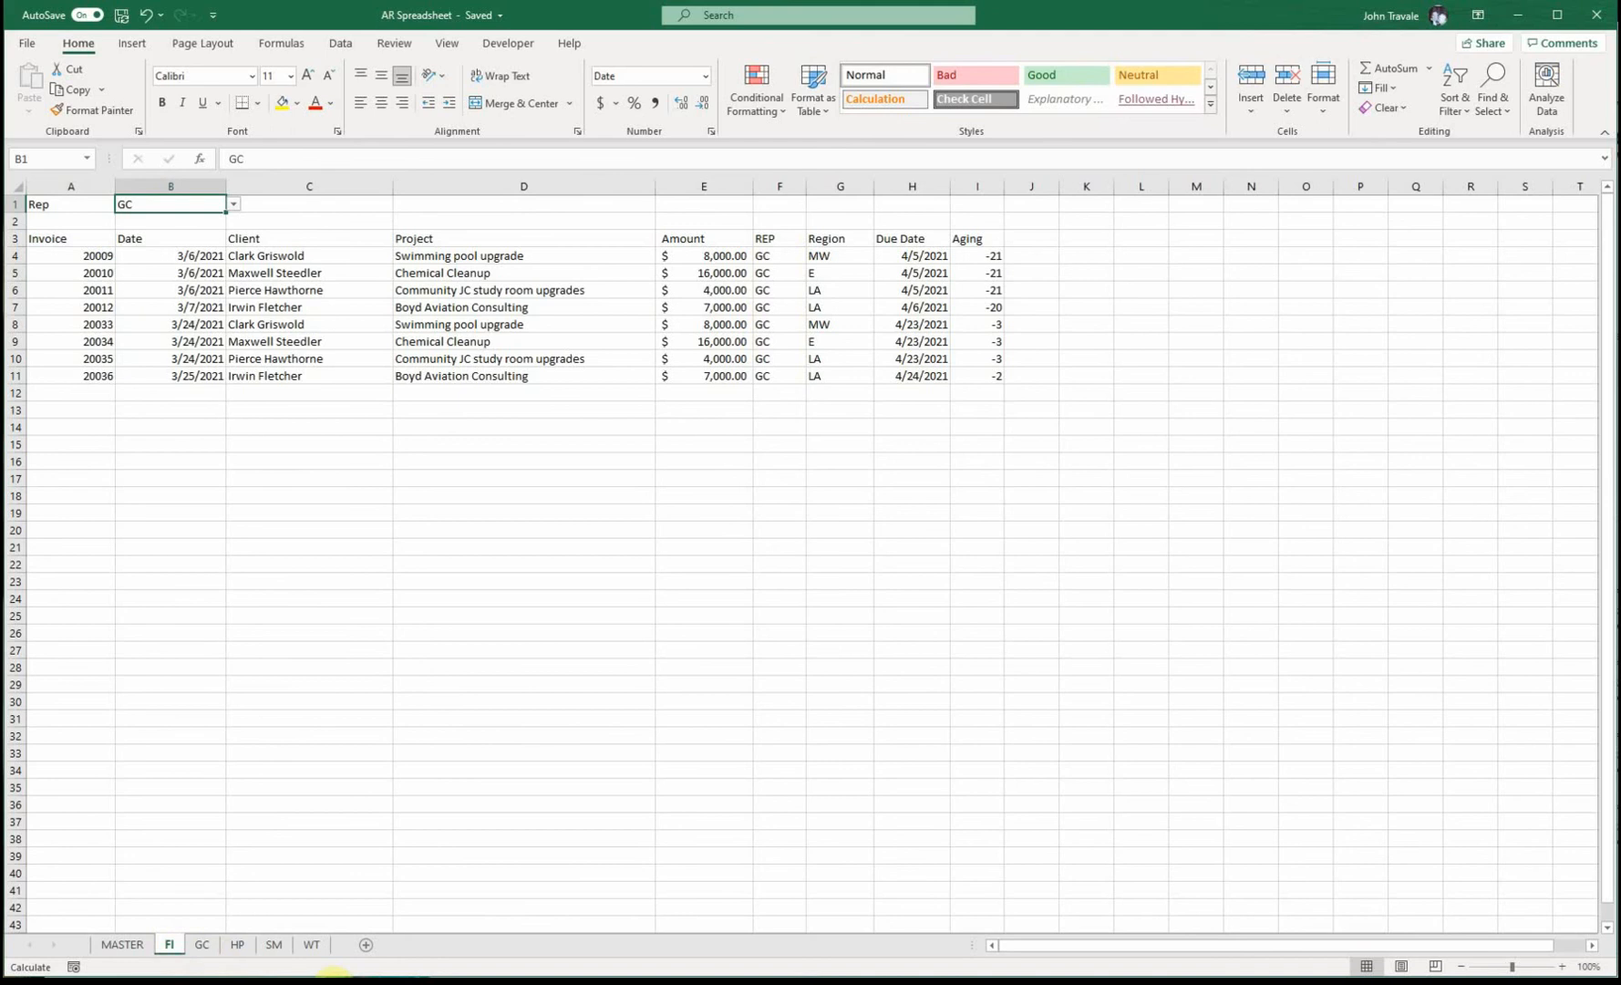
pyautogui.keyDown('shift'); pyautogui.click(311, 947); pyautogui.keyUp('shift')
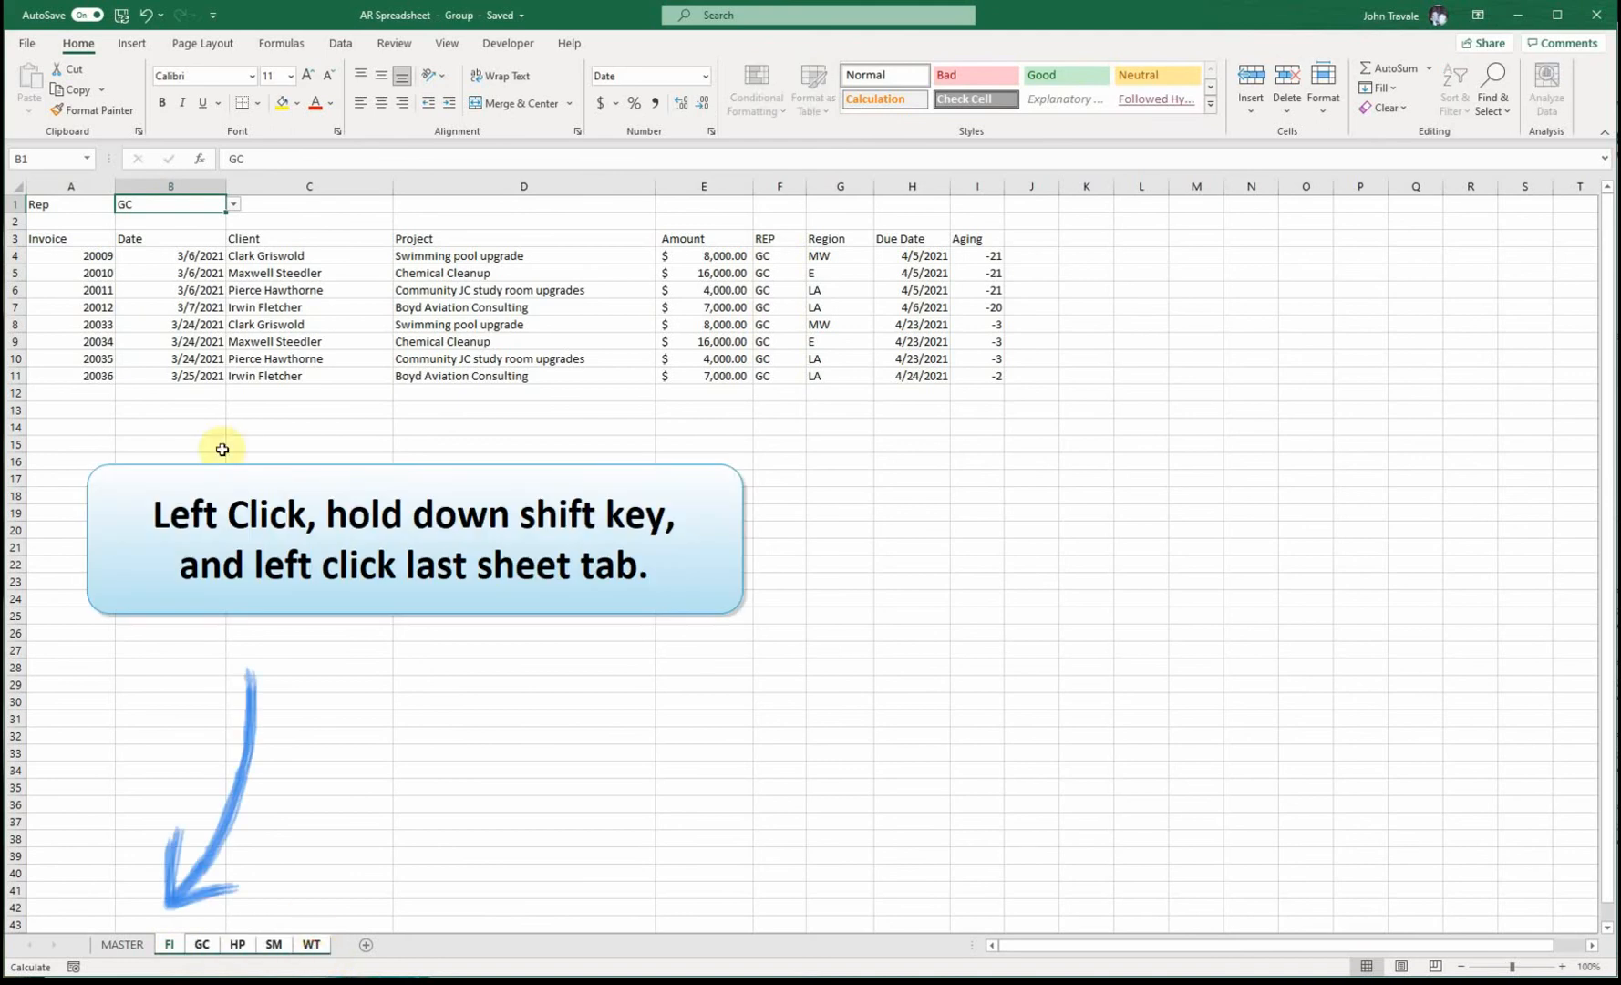
pyautogui.moveTo(71, 240); pyautogui.dragTo(987, 240)
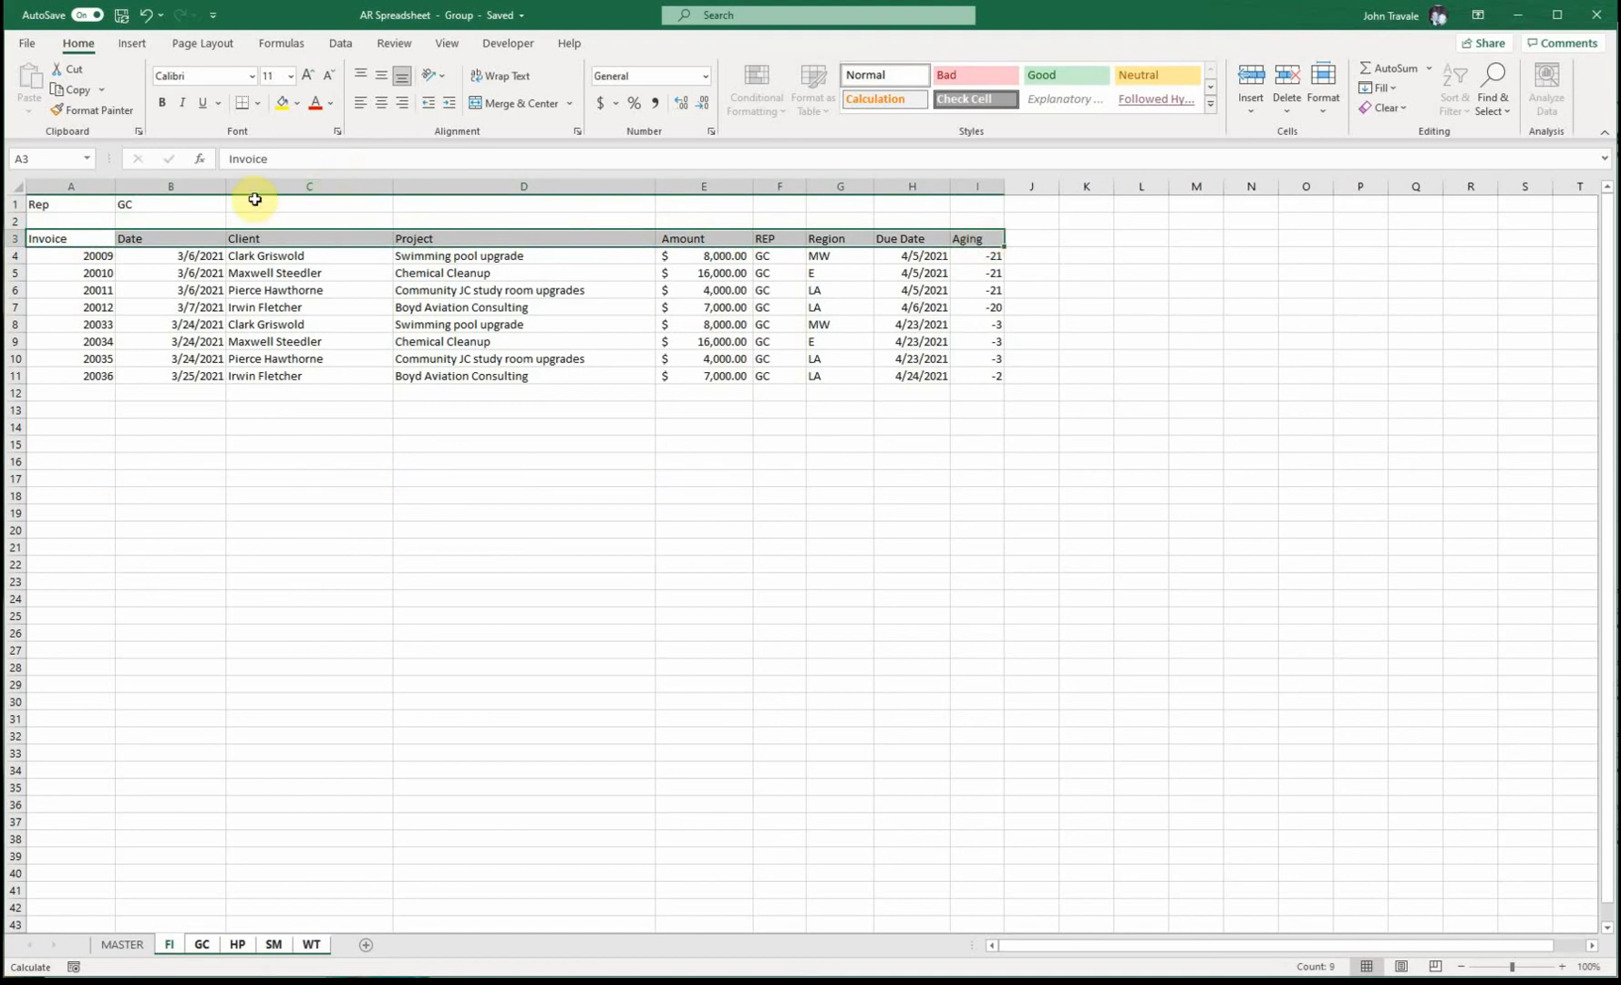
pyautogui.click(161, 341)
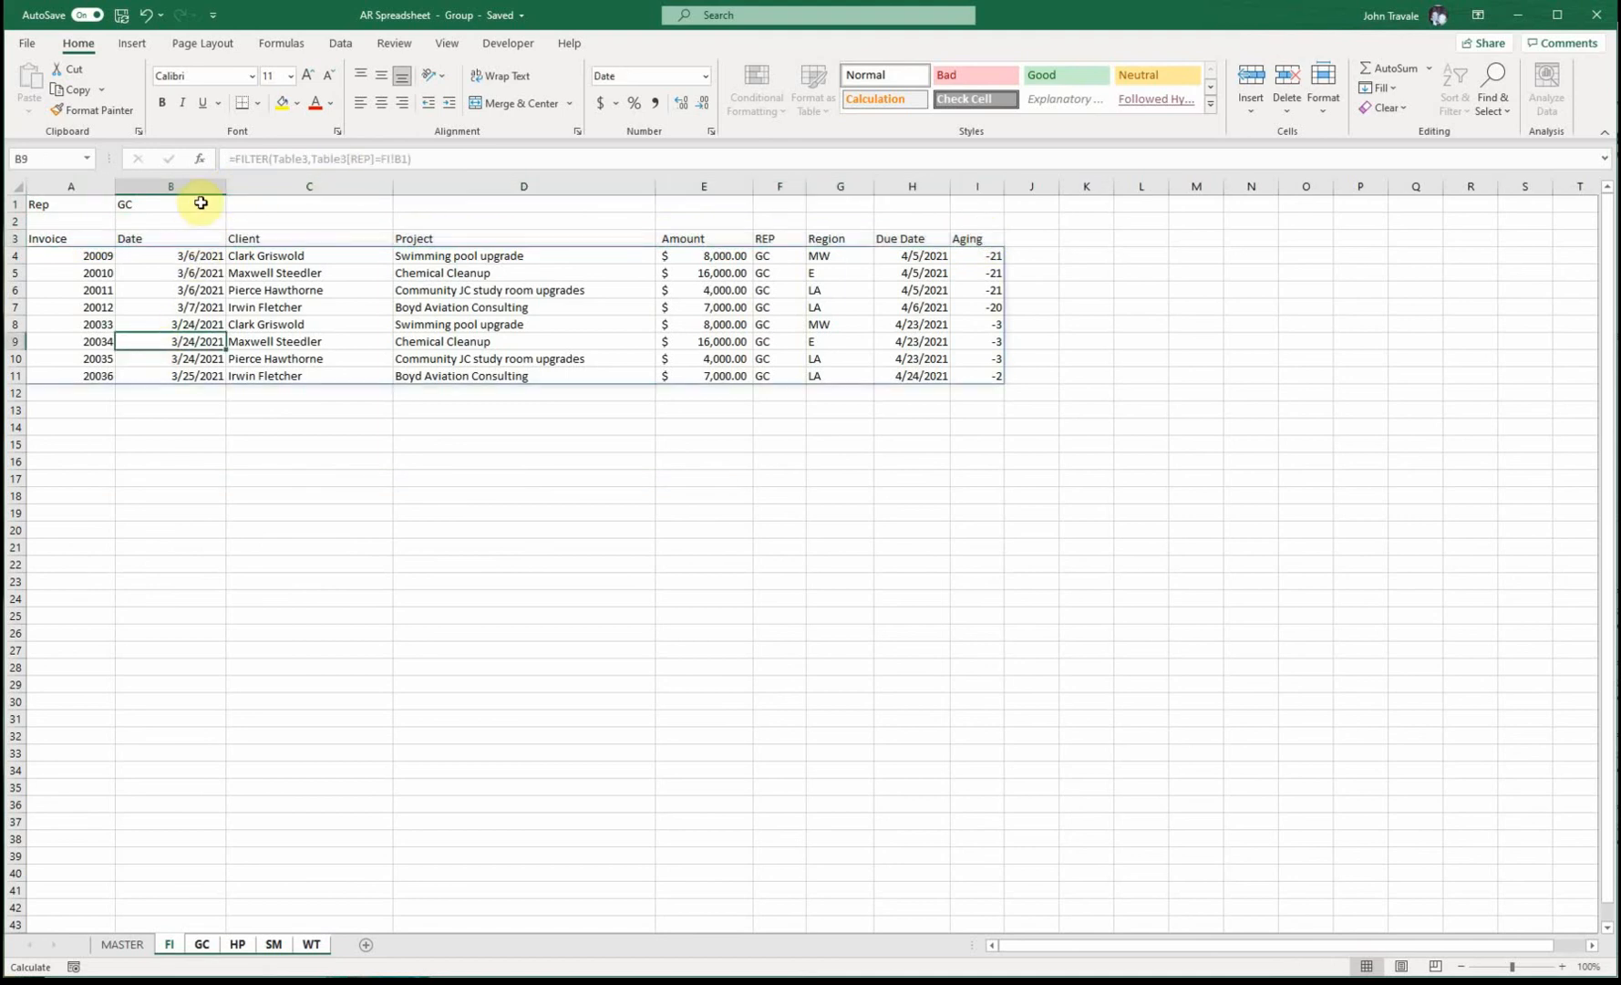
pyautogui.moveTo(232, 186); pyautogui.dragTo(200, 187)
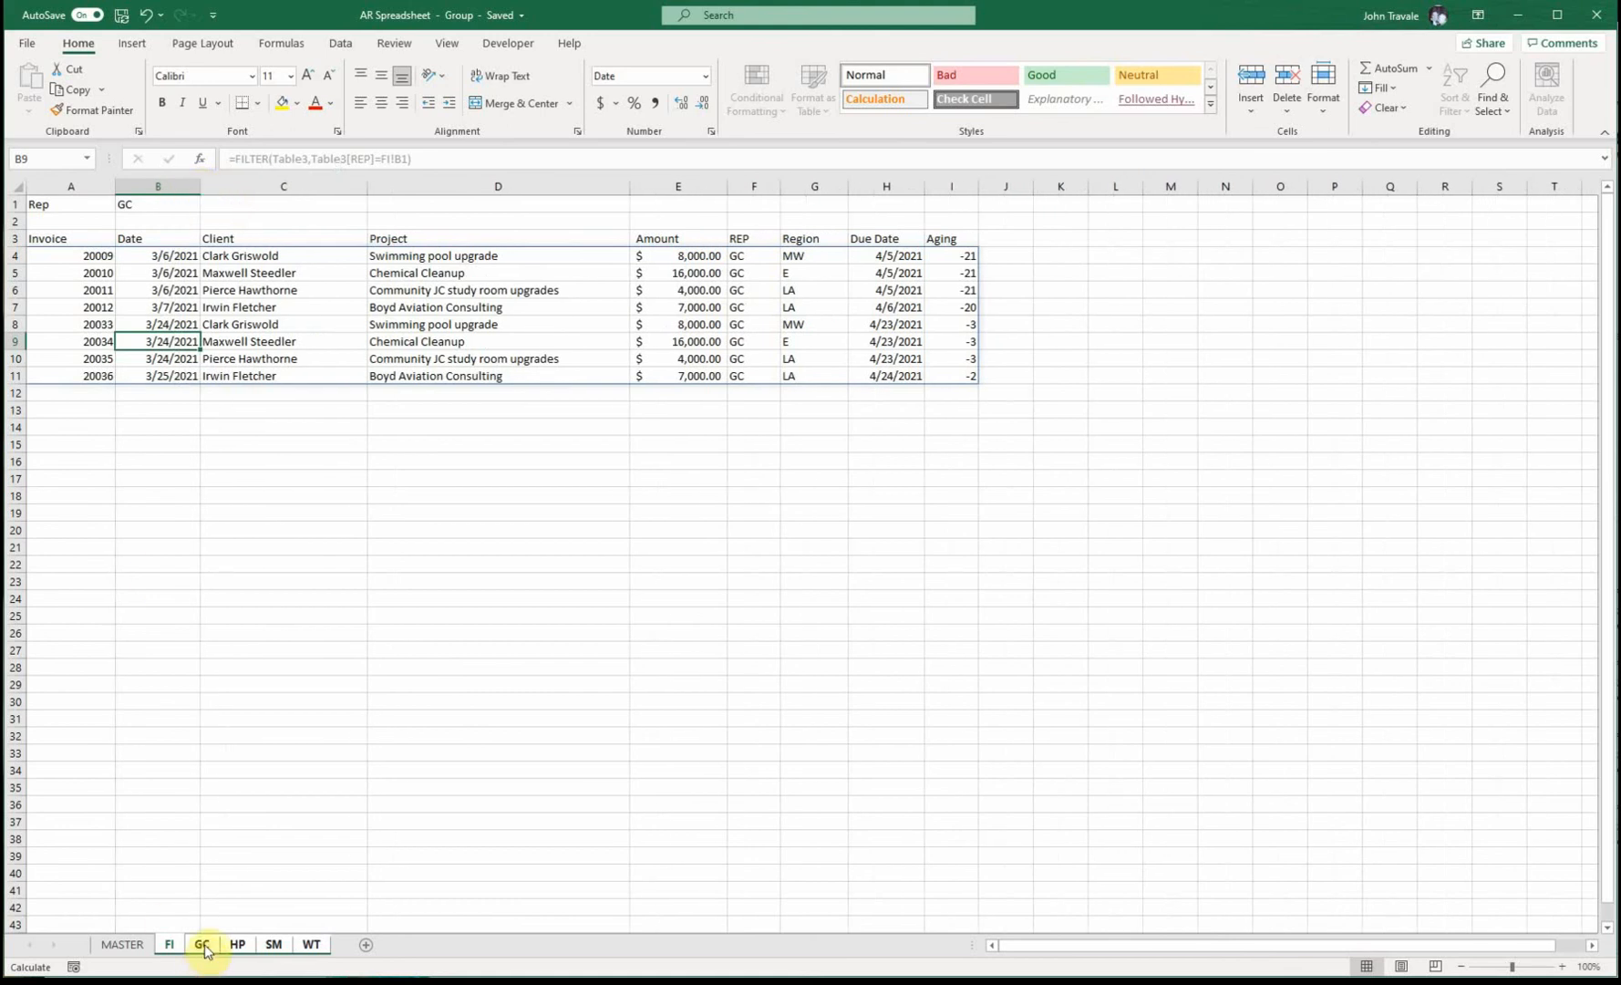
pyautogui.click(235, 945)
pyautogui.click(274, 948)
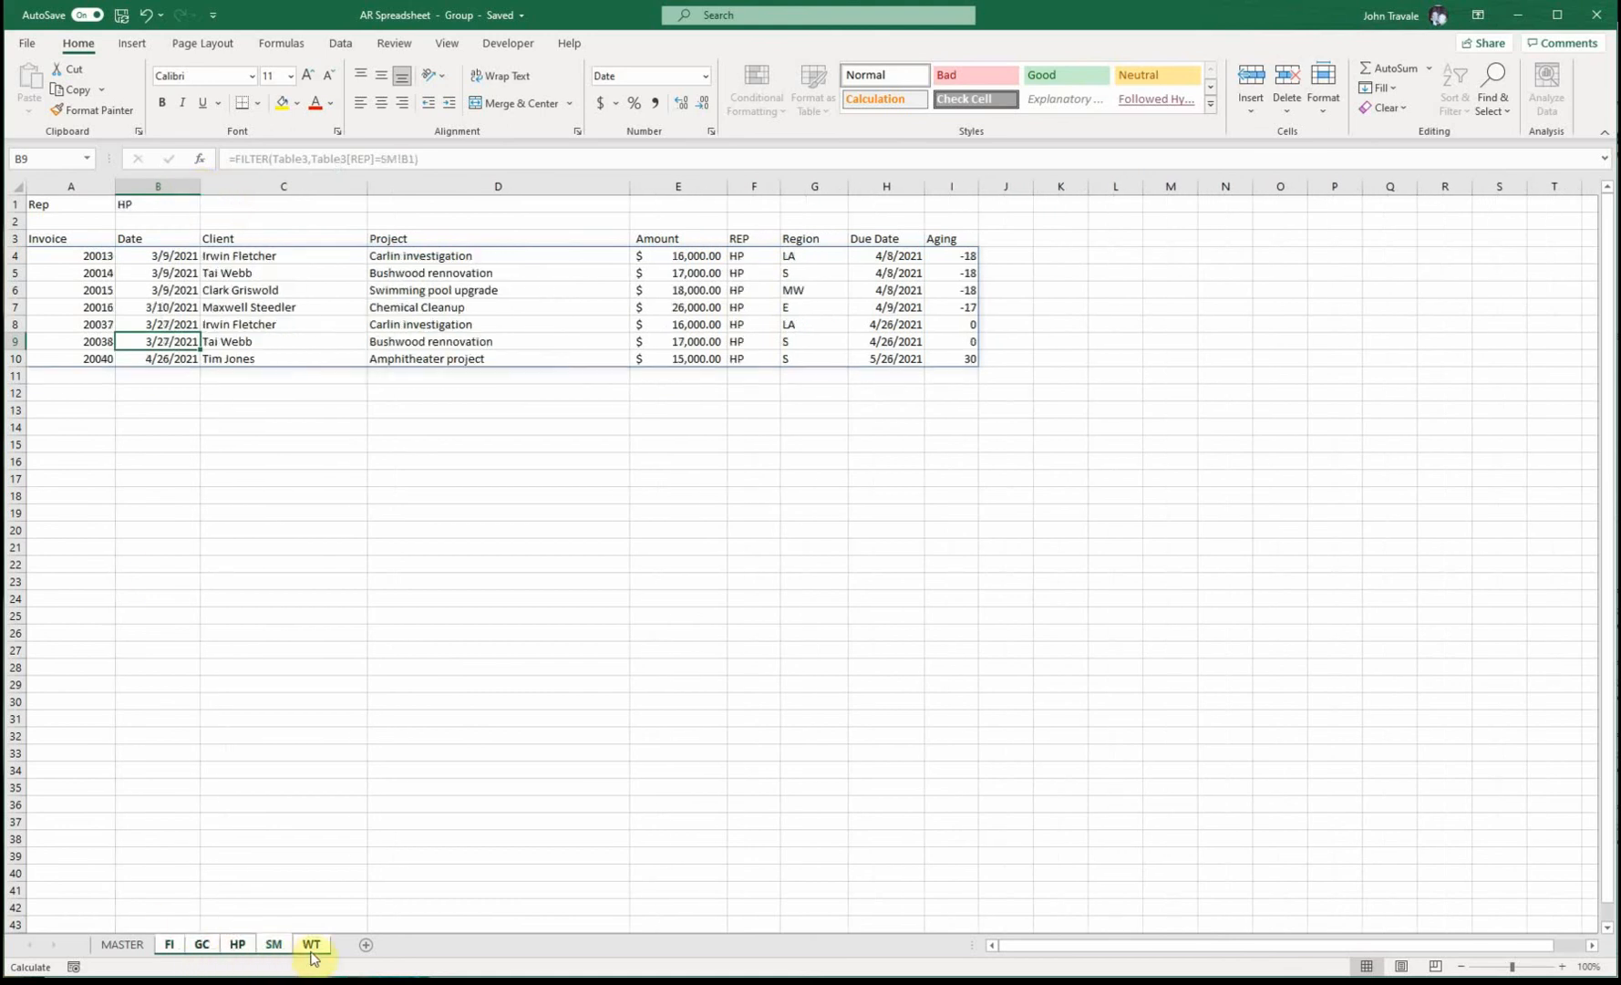
pyautogui.click(235, 946)
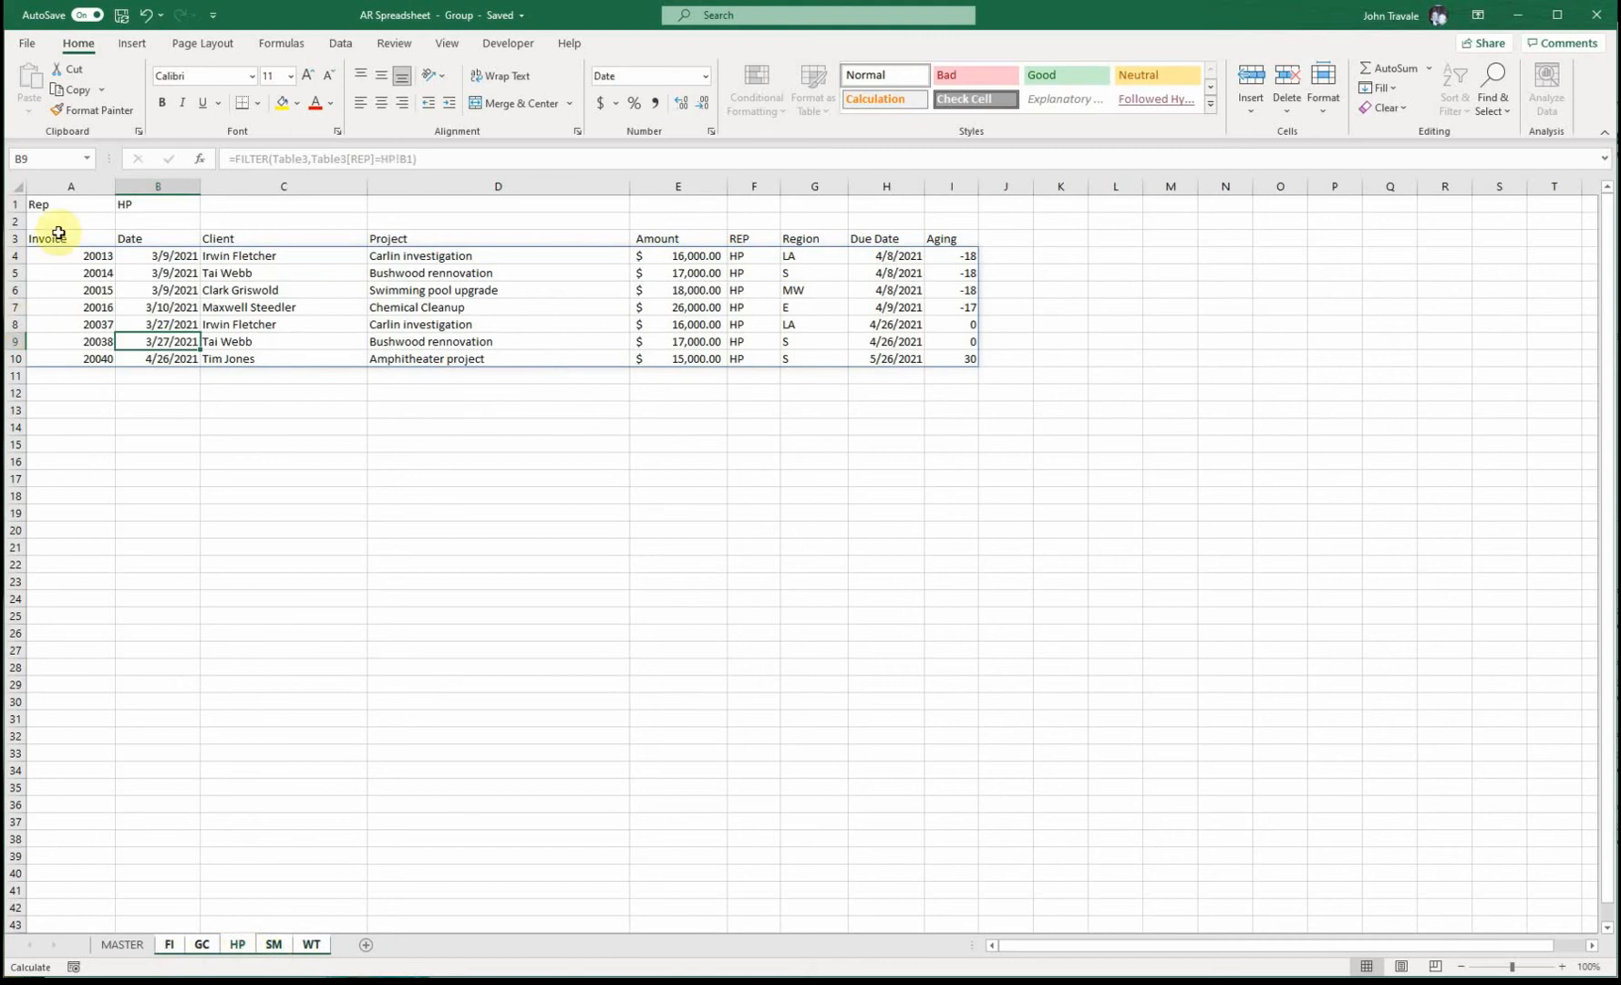
# Fill the header cells A3:I3 light blue across the grouped rep sheets, and ungroup them by returning to the MASTER sheet.
pyautogui.moveTo(57, 243); pyautogui.dragTo(950, 236)
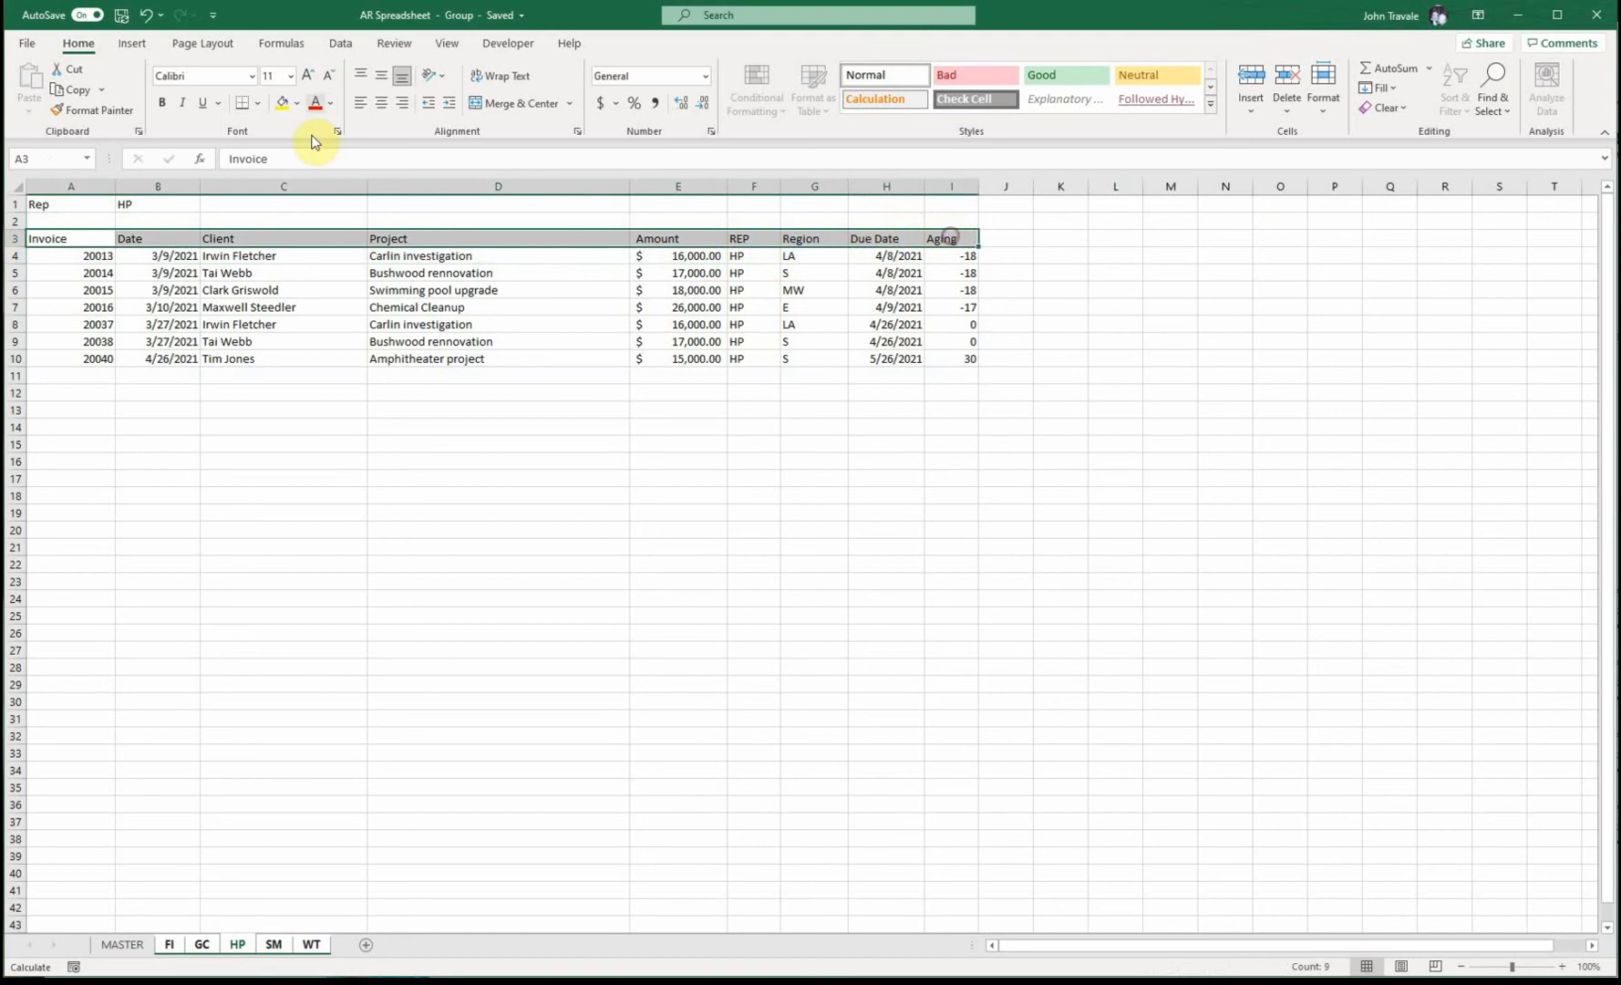
pyautogui.click(299, 104)
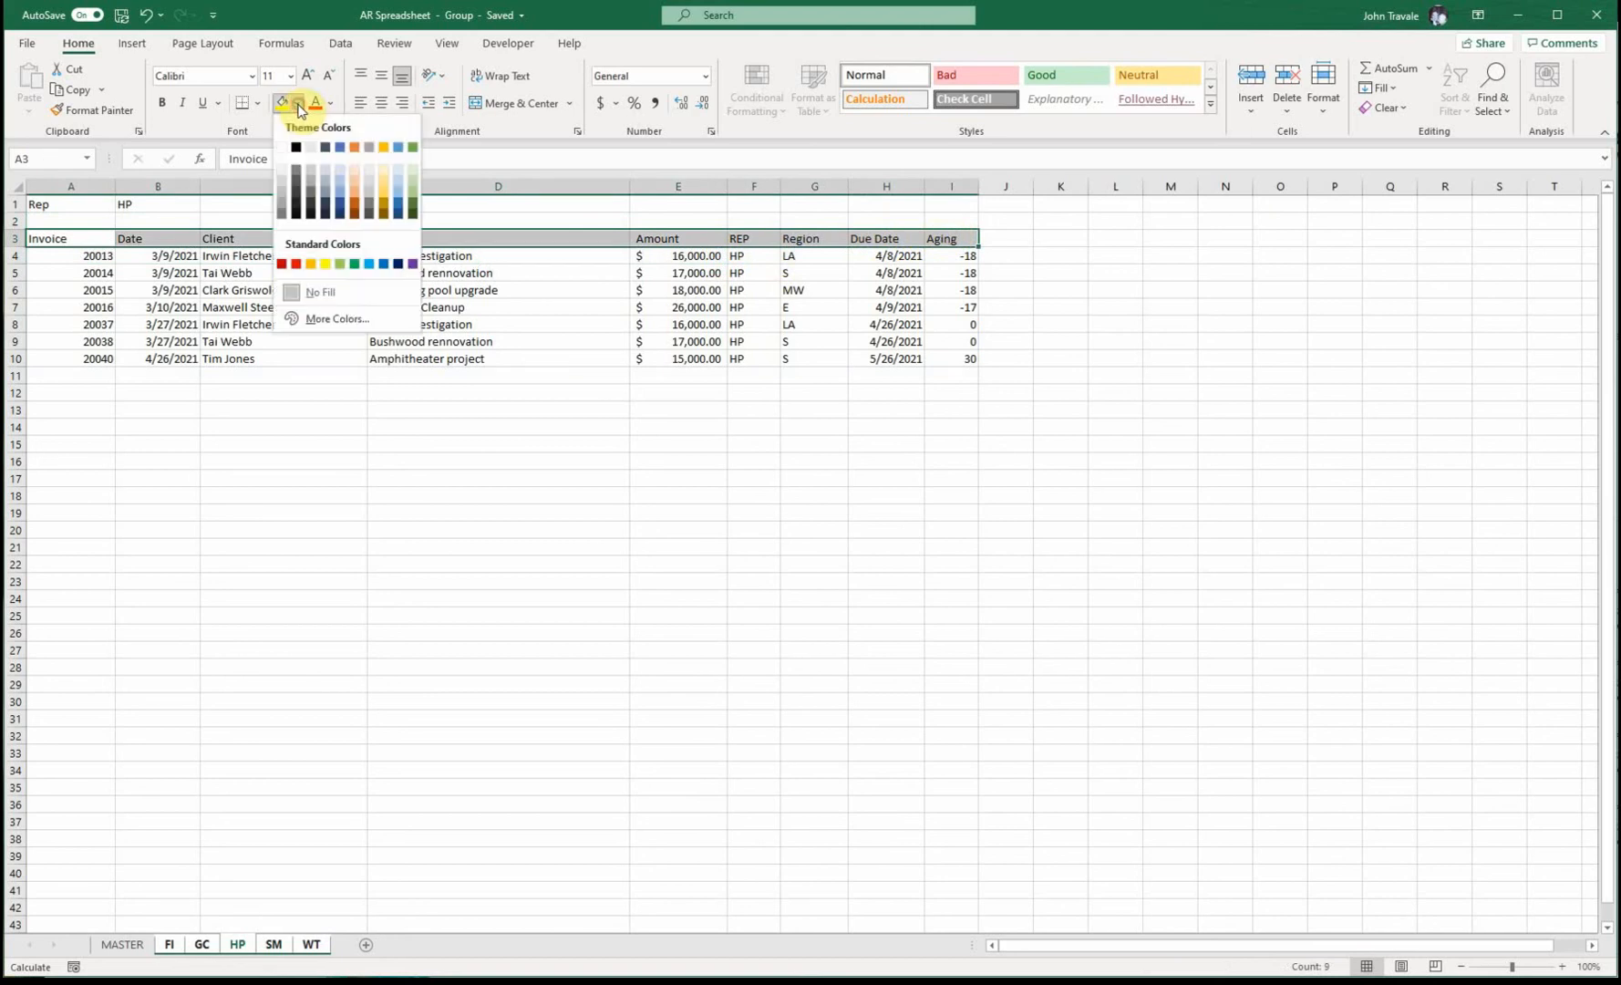
pyautogui.click(343, 186)
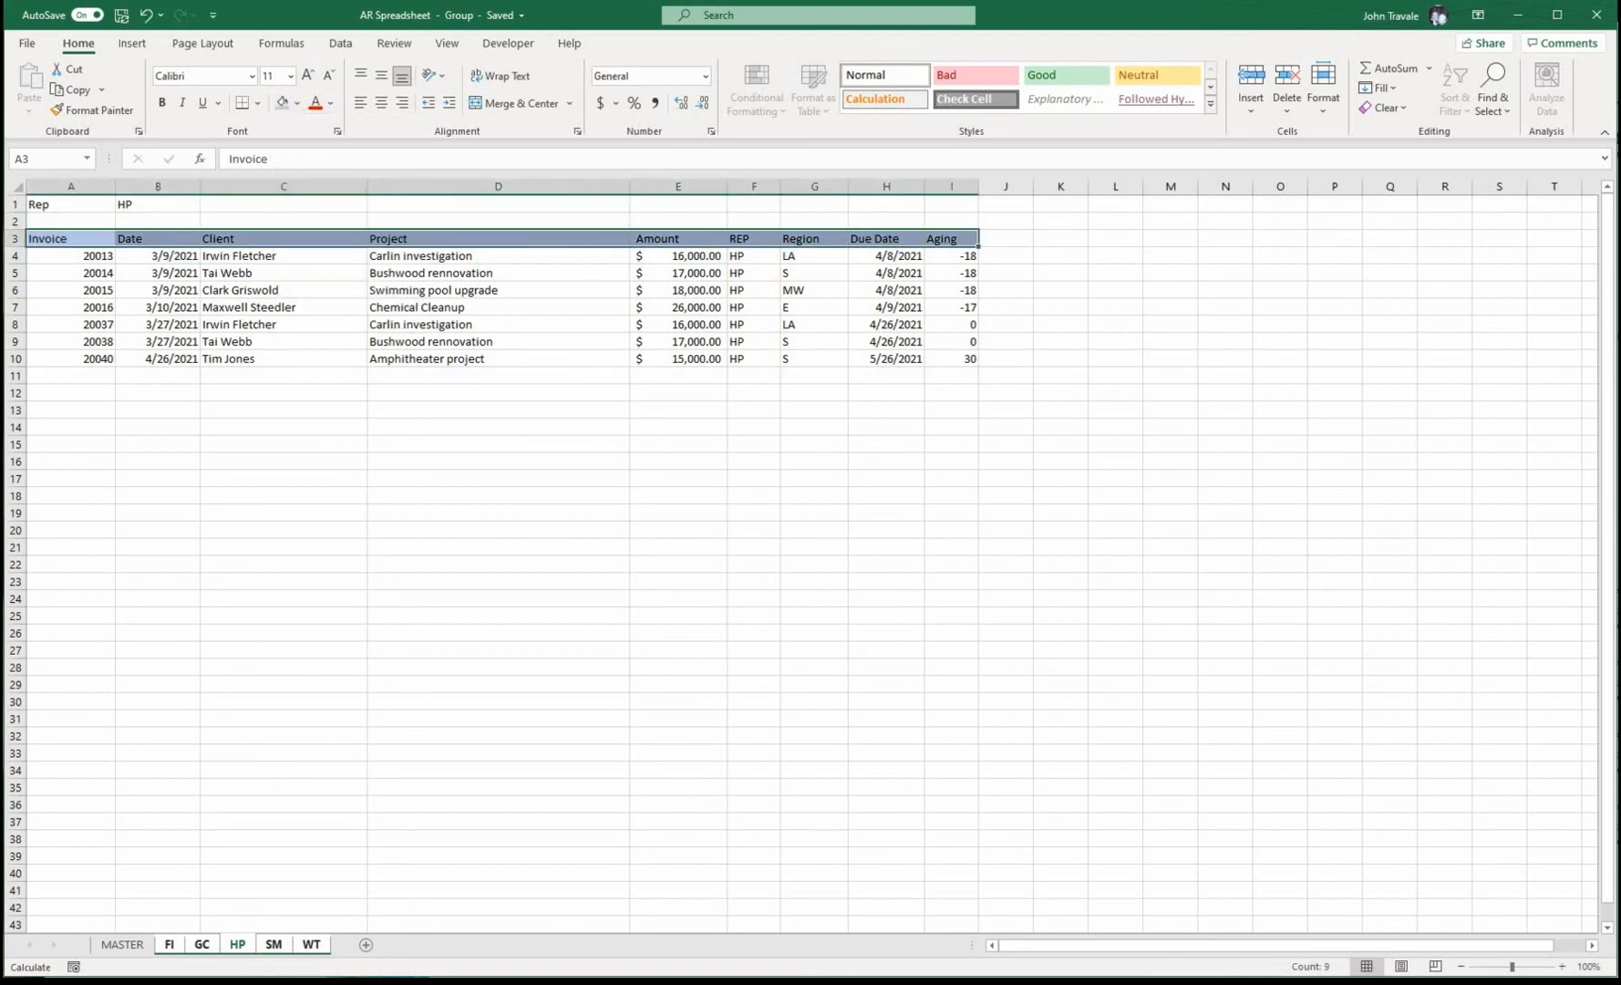
pyautogui.click(311, 944)
pyautogui.click(193, 945)
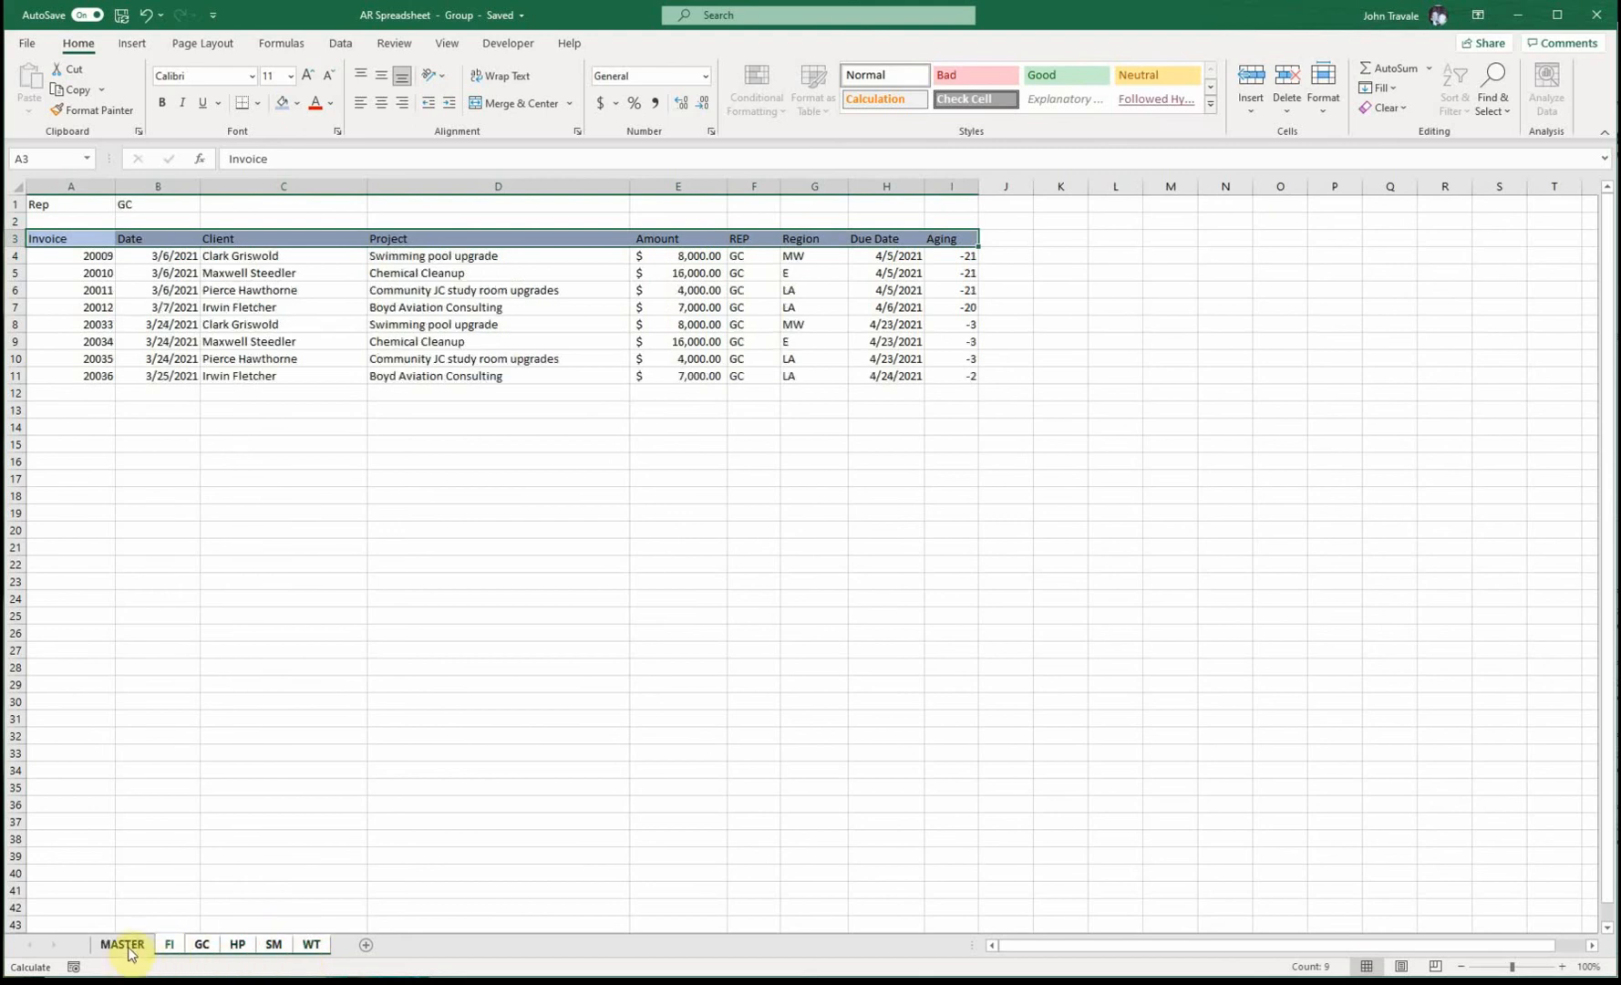
pyautogui.click(127, 944)
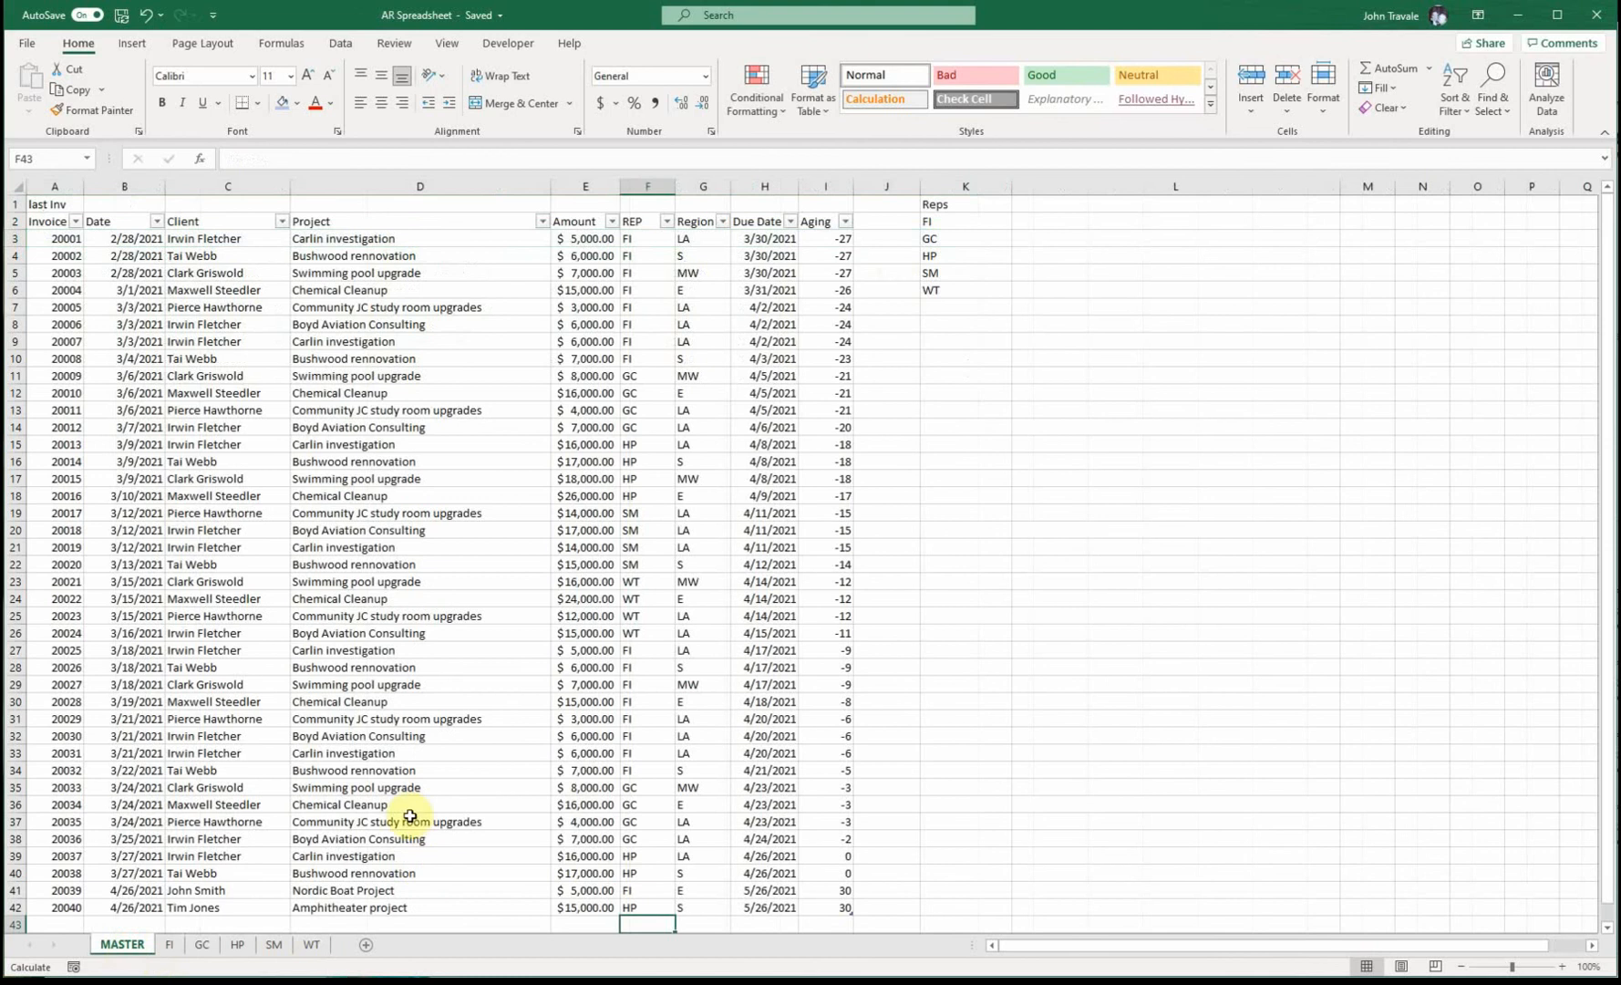